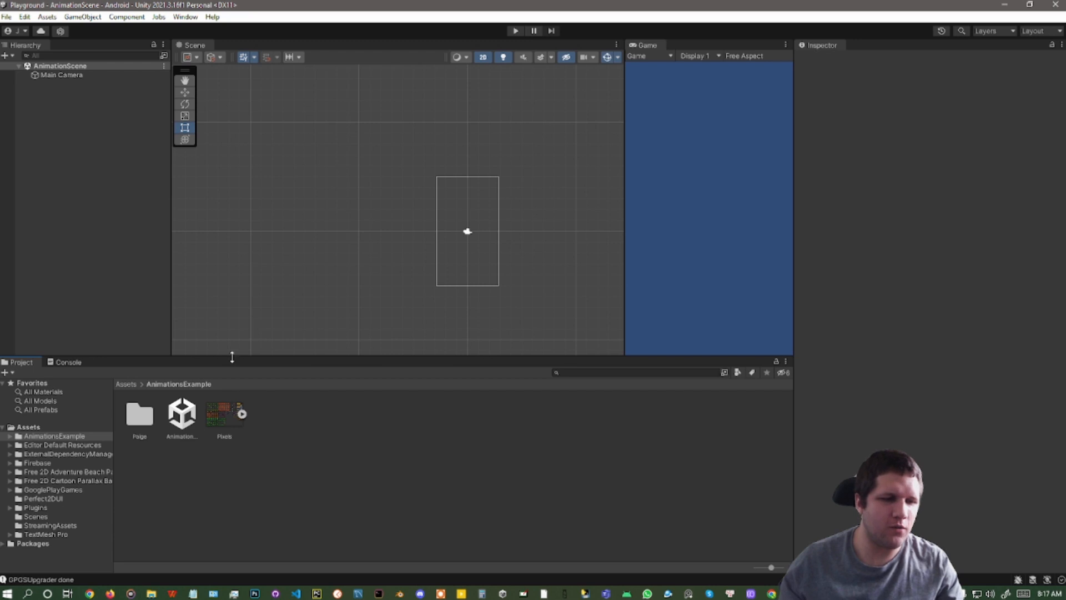
View the Pixels sprite sheet image up close to examine its sprites, and close it
double_click(225, 414)
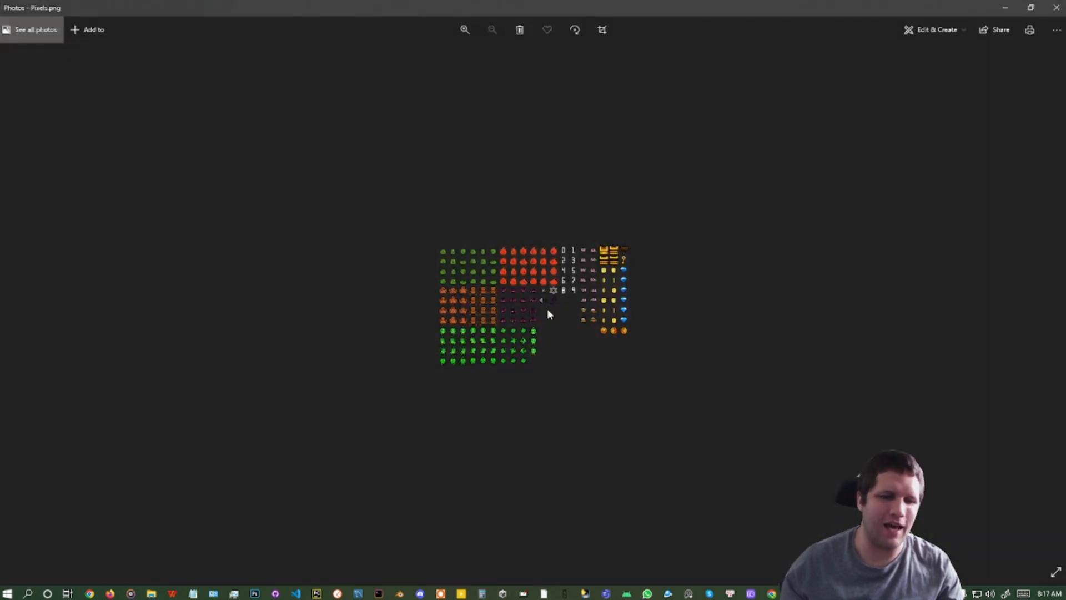
scroll(548, 308, "up", 5)
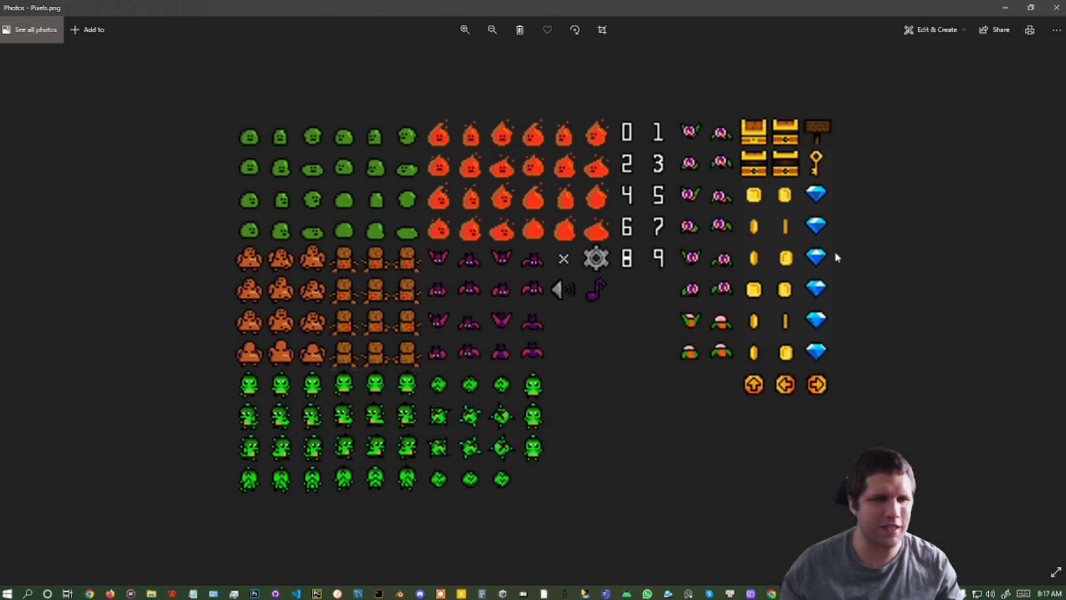
left_click(1057, 7)
Look at the individual sprite images in the Paige folder and return to the AnimationsExample folder
left_click(135, 429)
double_click(135, 428)
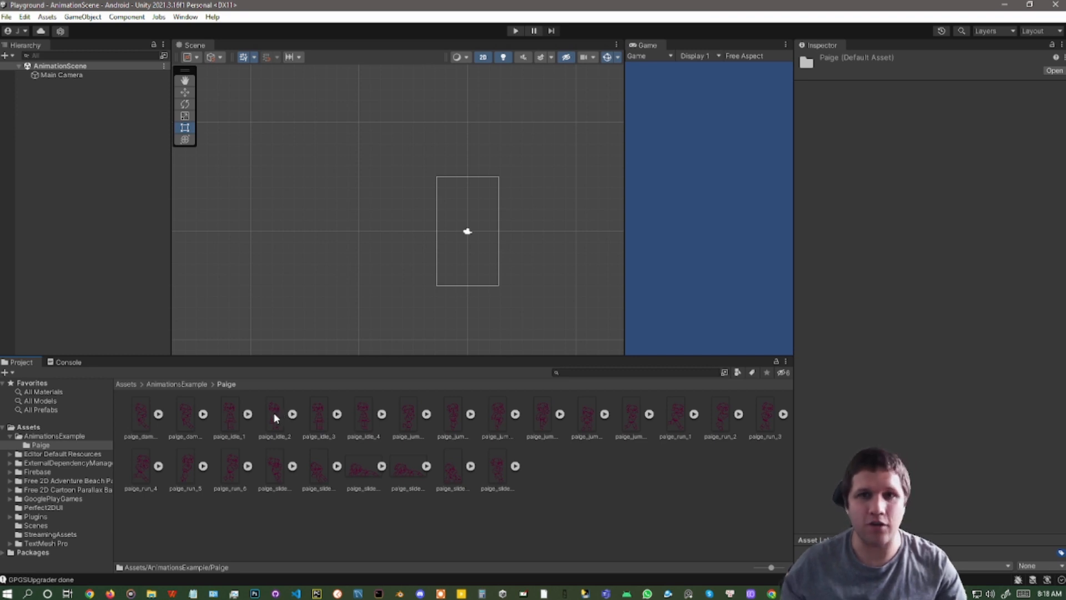
left_click(194, 384)
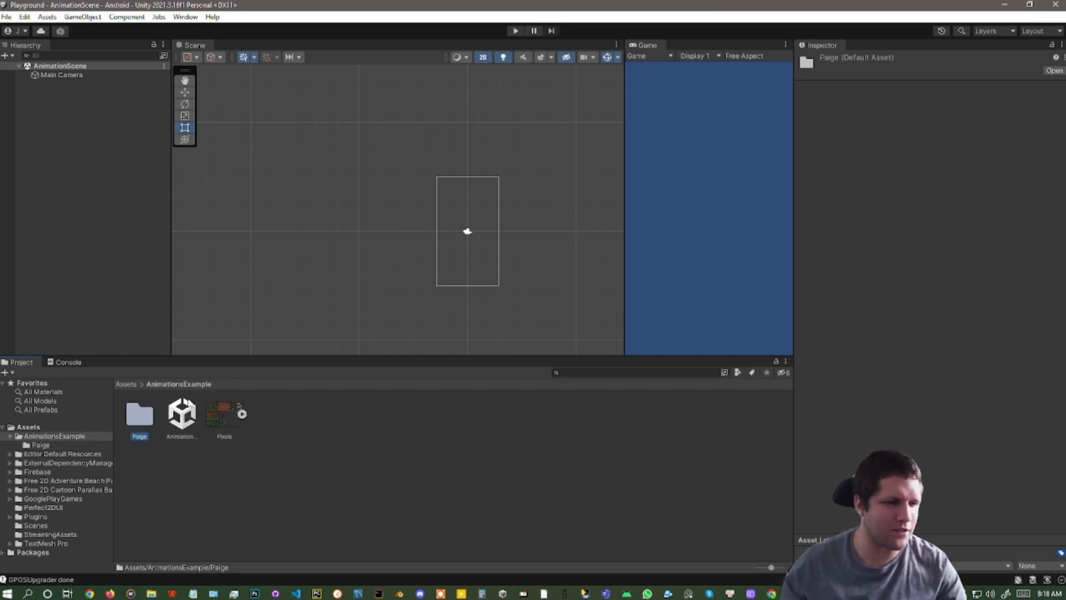
left_click(332, 452)
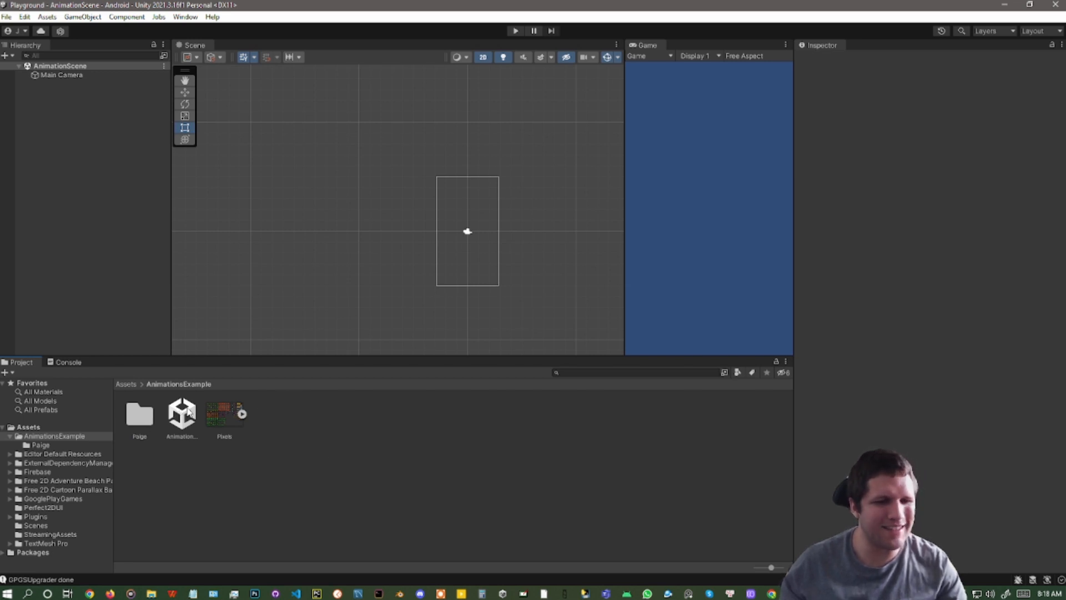
Select the Pixels asset and inspect its full image again, enlarged, before returning to the project
left_click(227, 414)
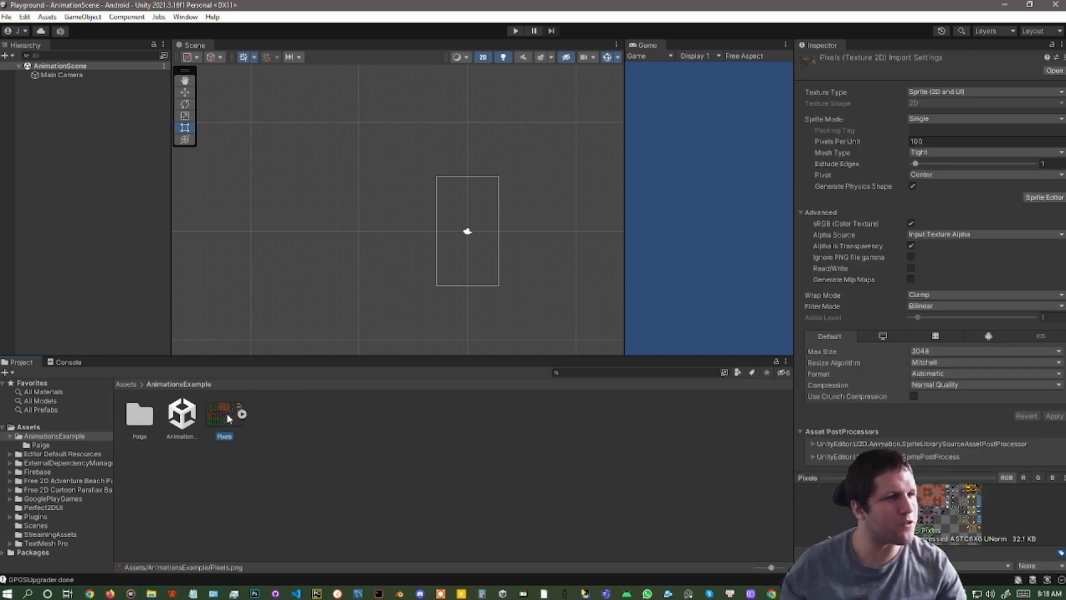
double_click(230, 418)
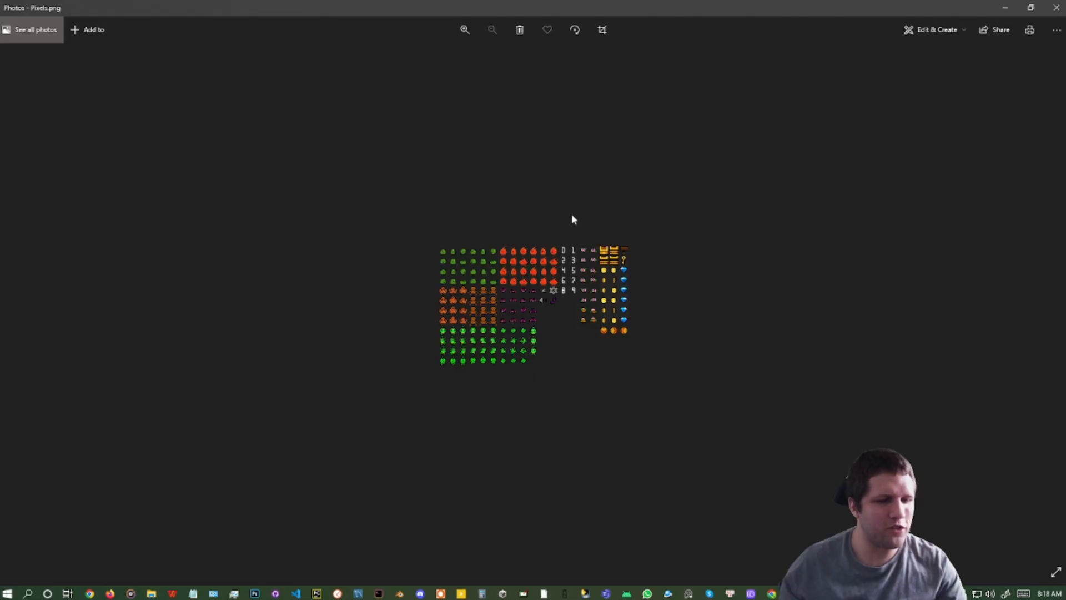
scroll(578, 314, "up", 5)
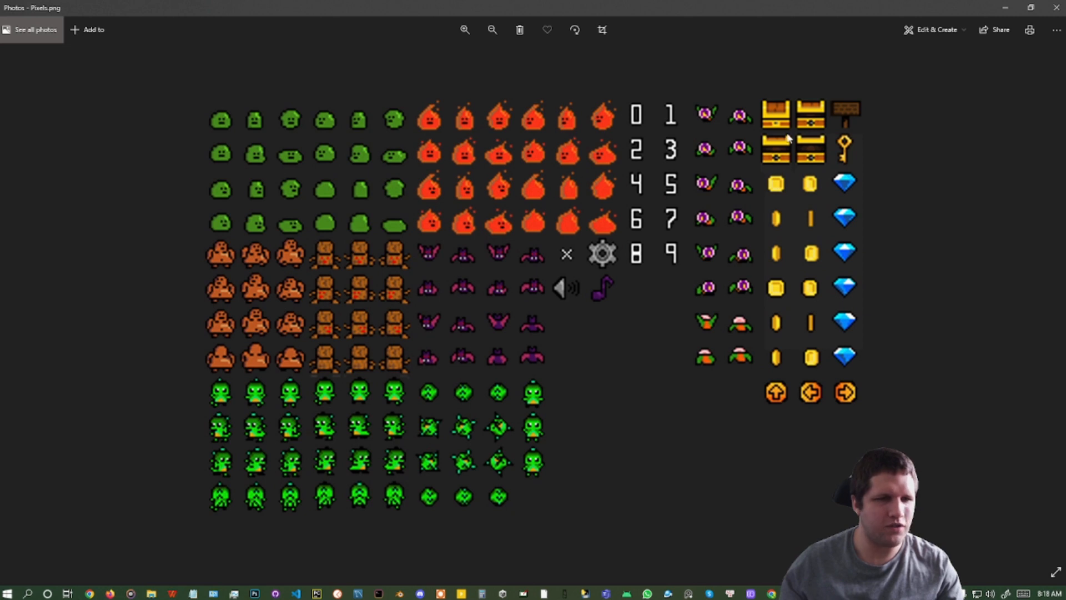
left_click(1057, 7)
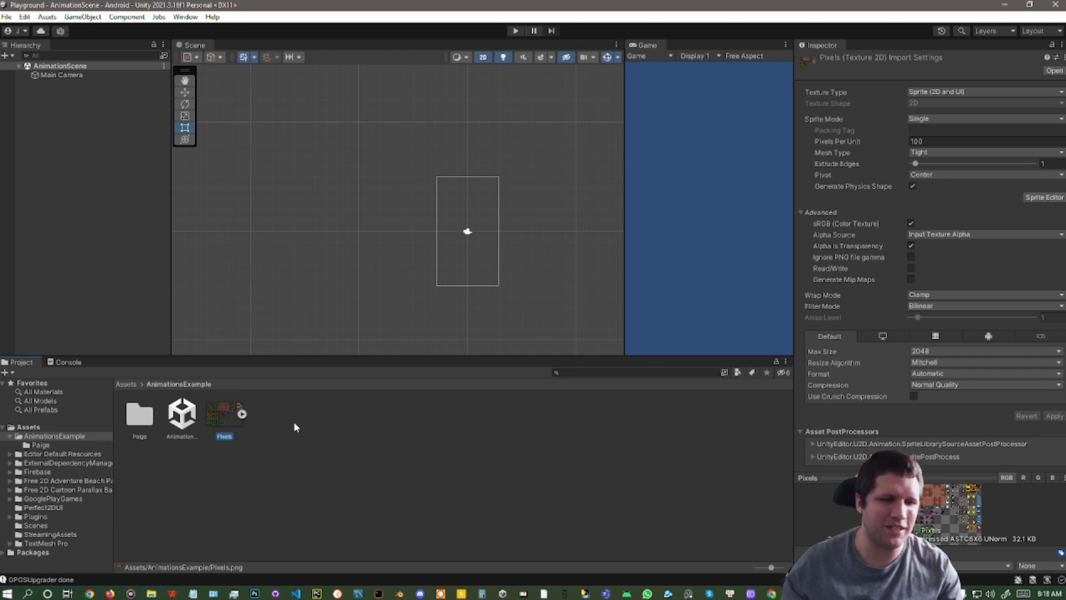
Set the Pixels texture's sprite mode to Multiple and apply the import settings
left_click(919, 92)
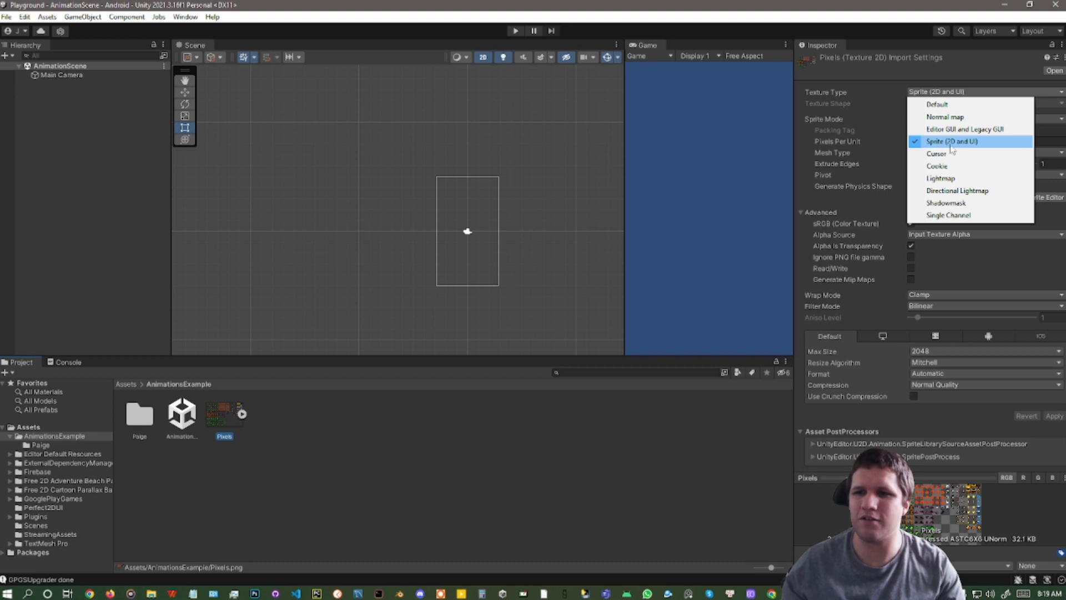
left_click(943, 87)
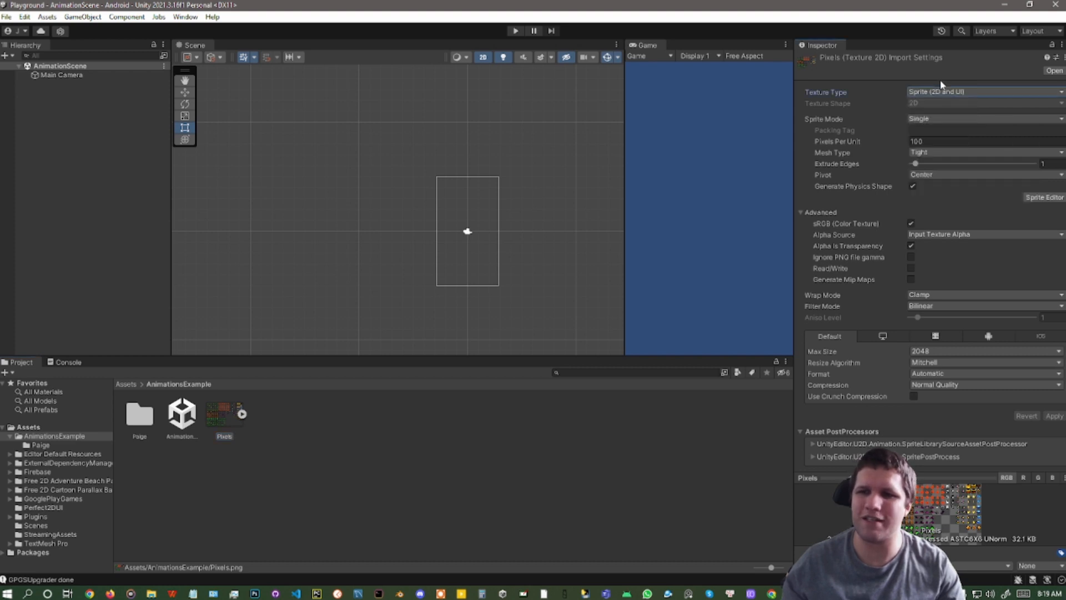
left_click(923, 121)
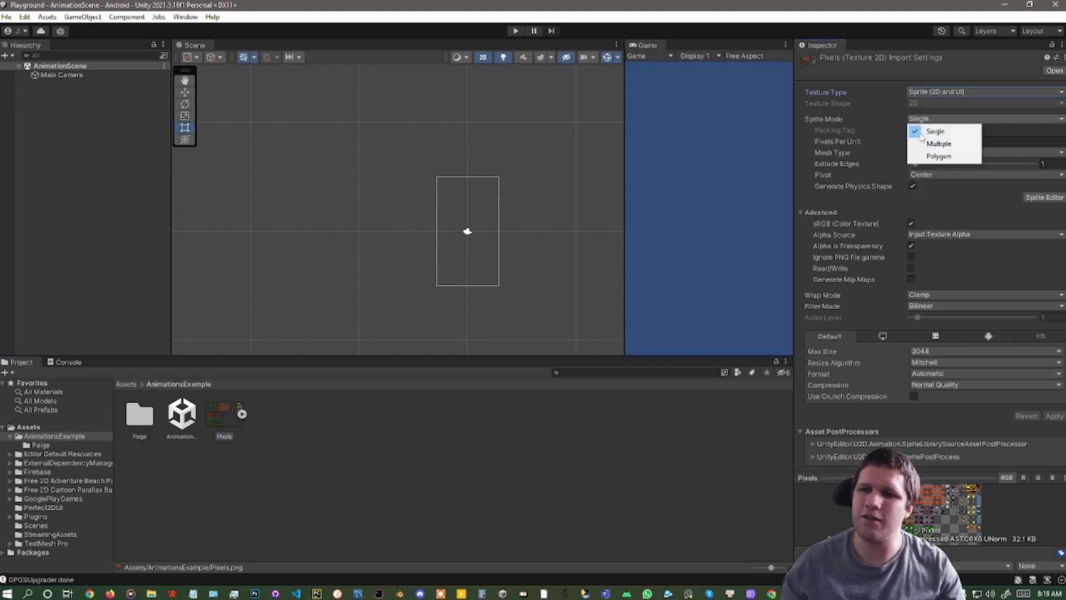
left_click(937, 143)
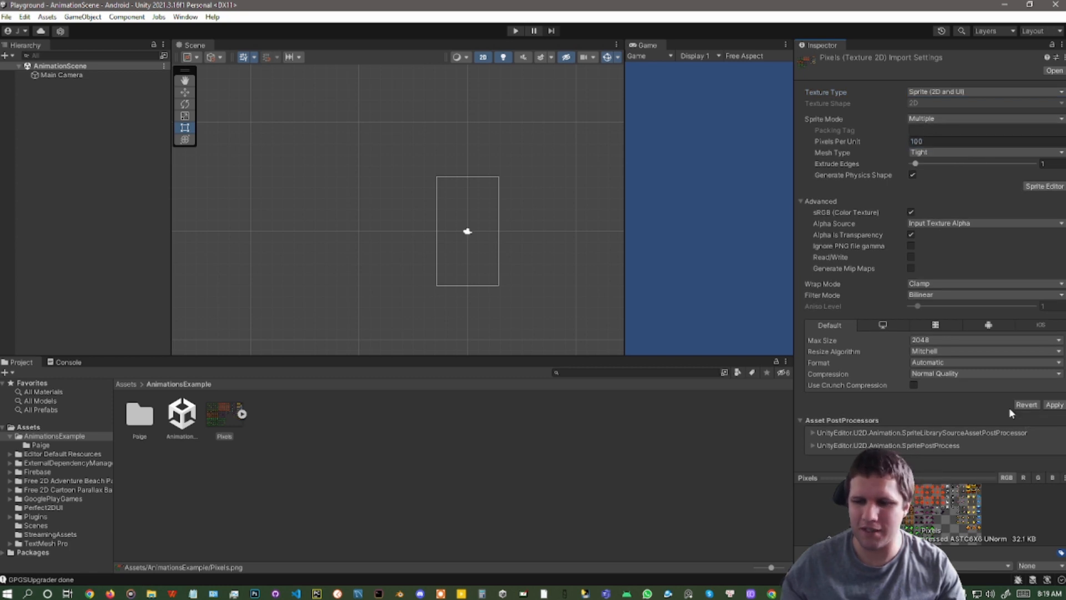
left_click(1054, 405)
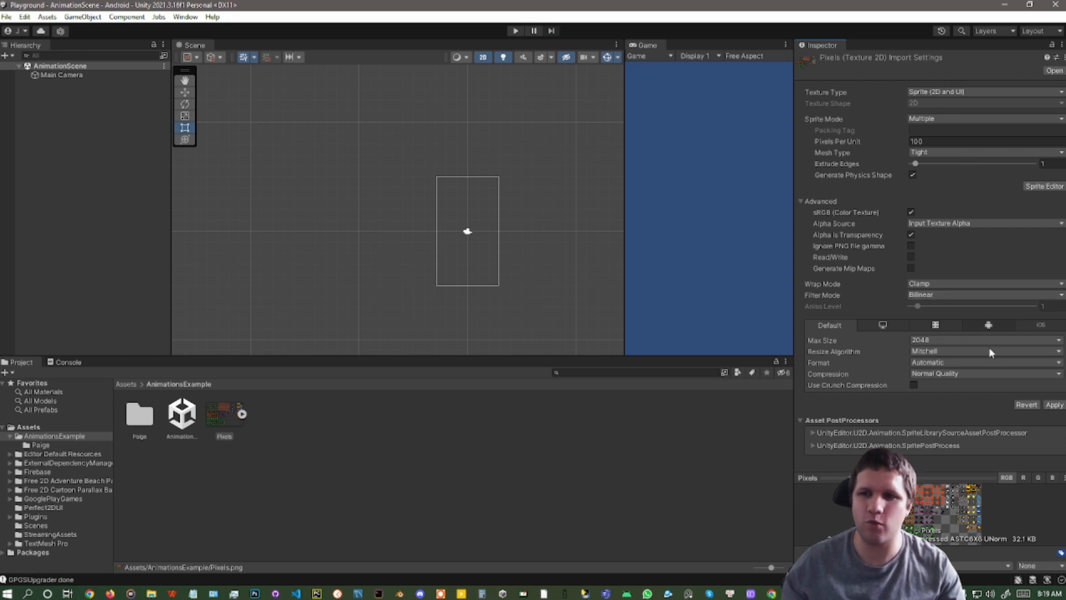
left_click(1055, 405)
Bring the Pixels sheet into the Sprite Editor and set its slicing type to Grid By Cell Size
left_click(1034, 188)
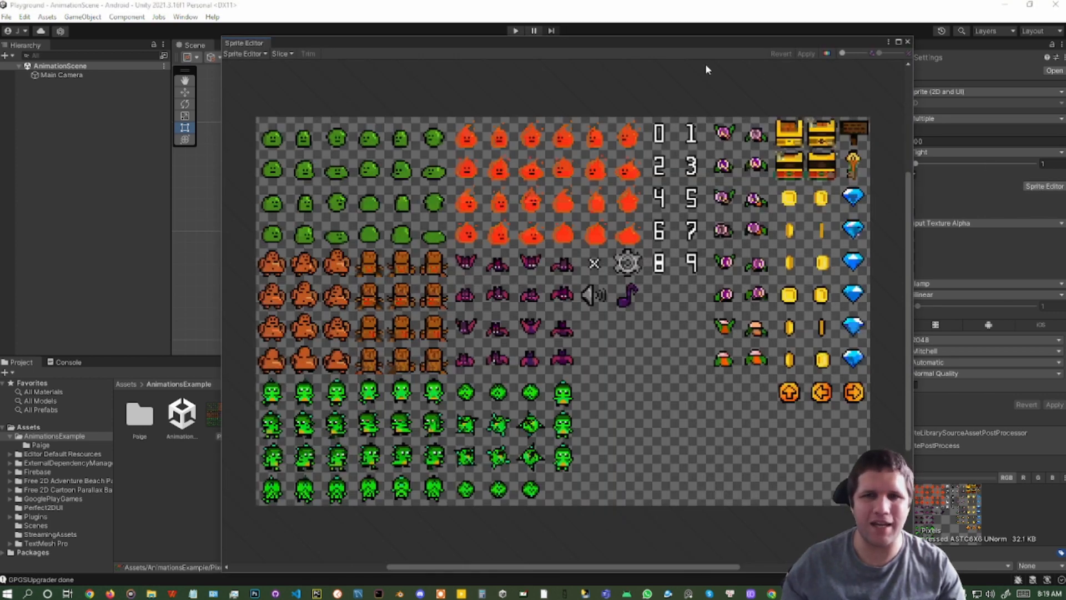
left_click(281, 53)
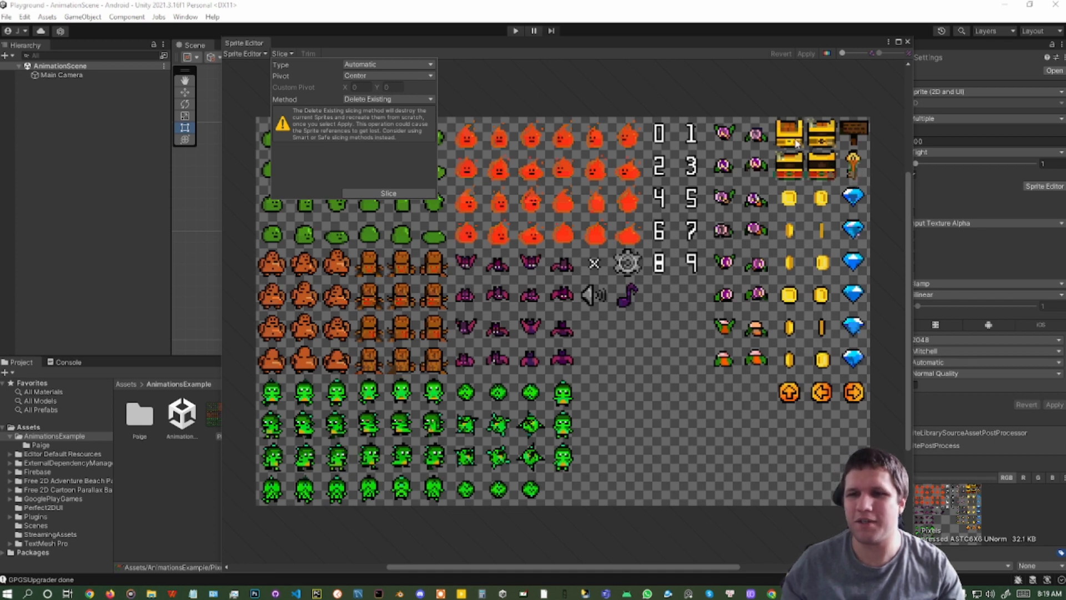
left_click(775, 92)
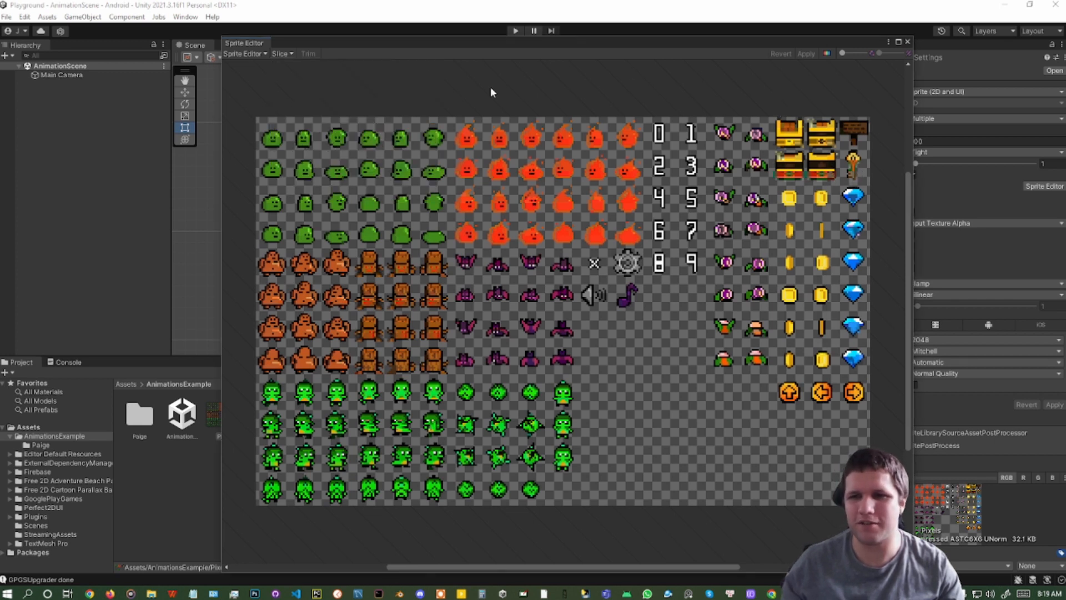
left_click(285, 53)
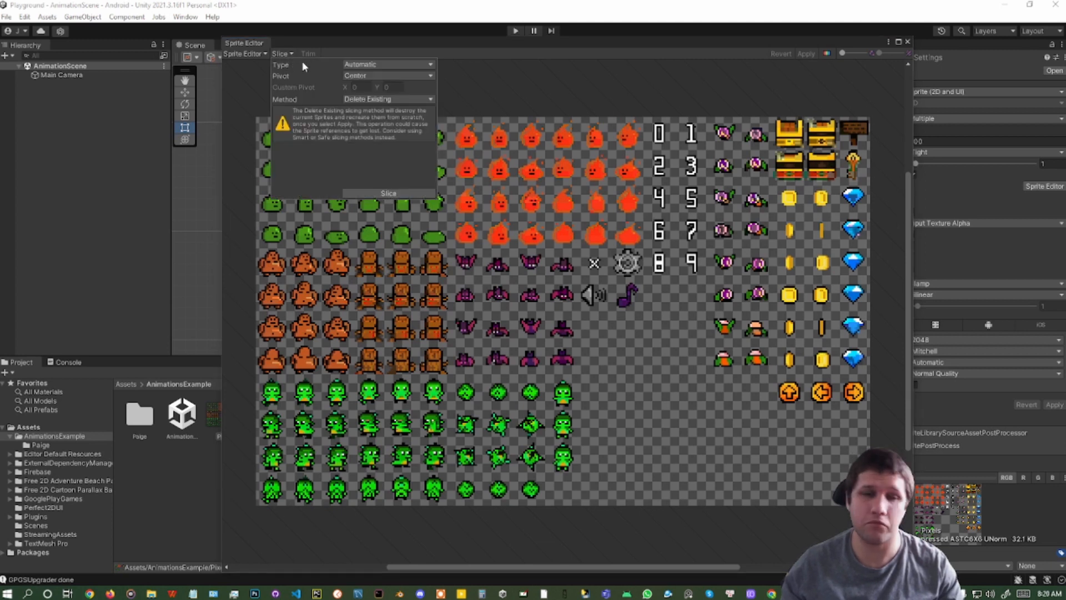
left_click(371, 65)
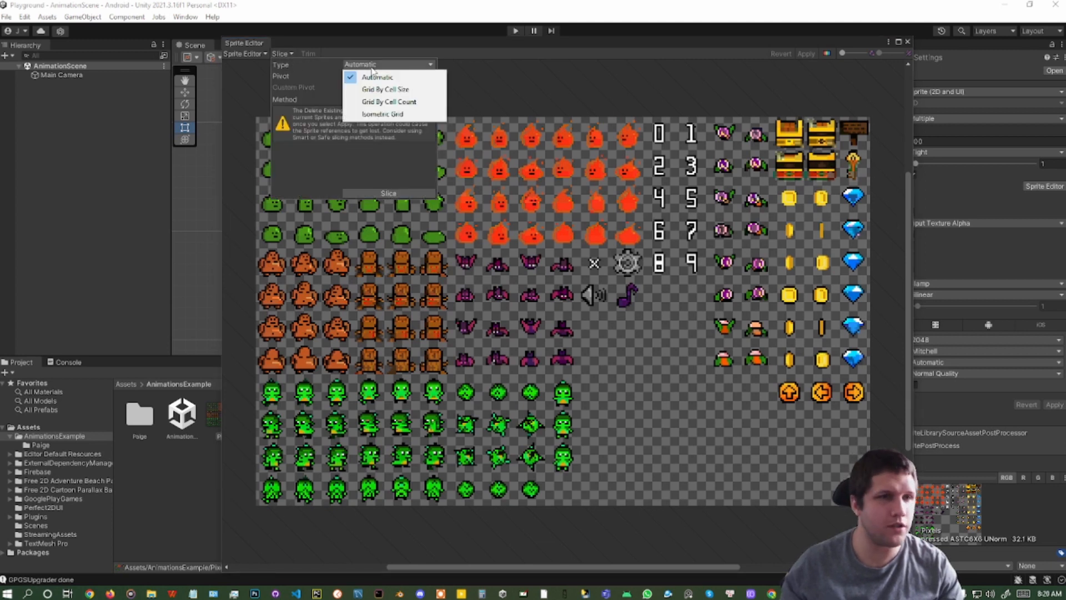
left_click(399, 91)
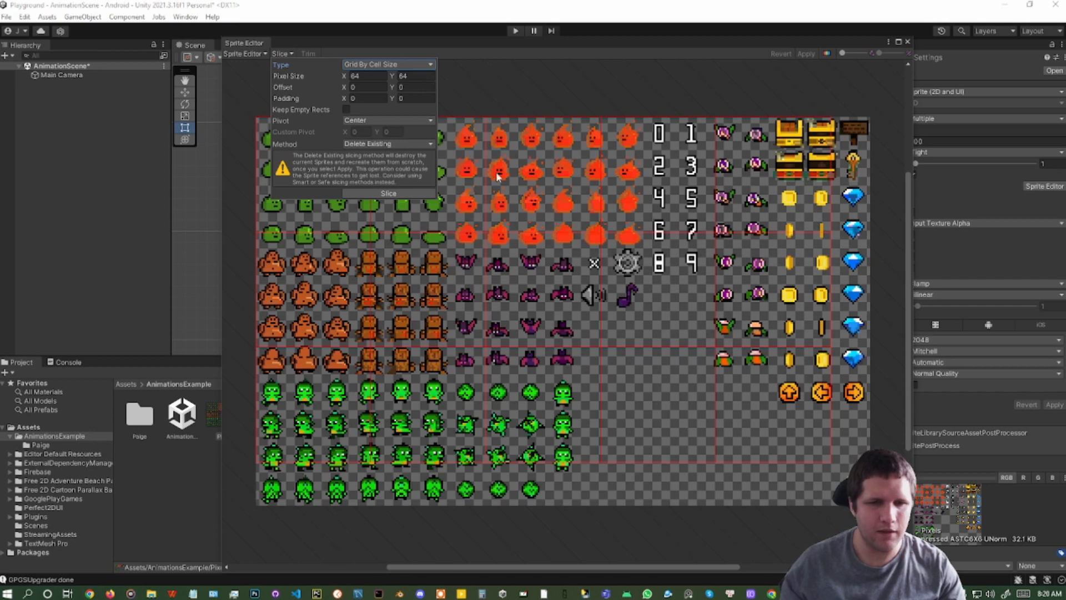
left_click(488, 85)
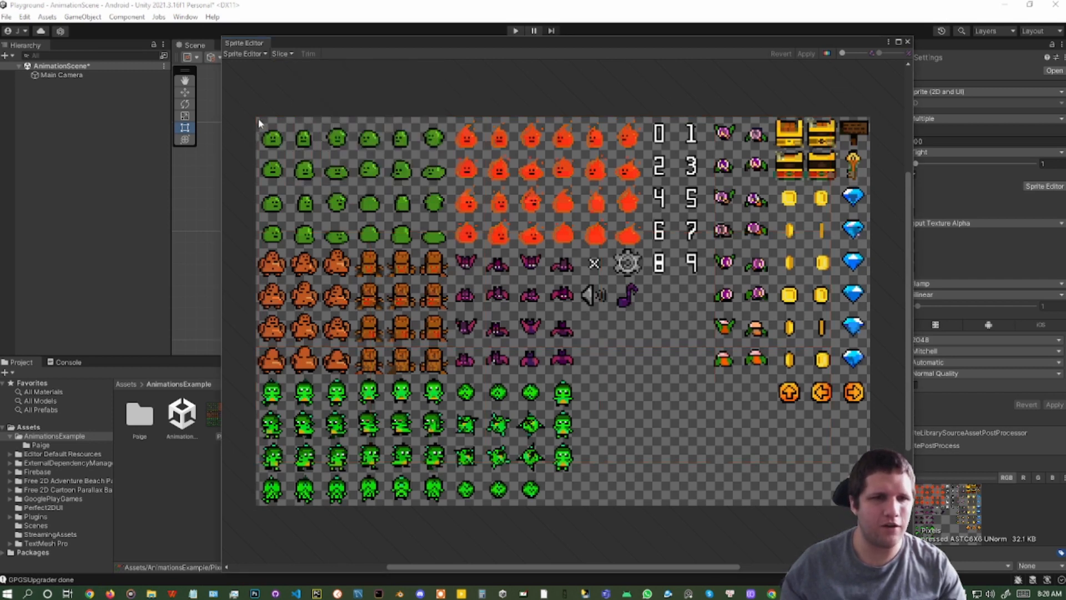
Draw a trial sprite rectangle around the first green slime, set its width to 18, and align it with the sheet's upper-left corner
left_click_drag(272, 133, 290, 156)
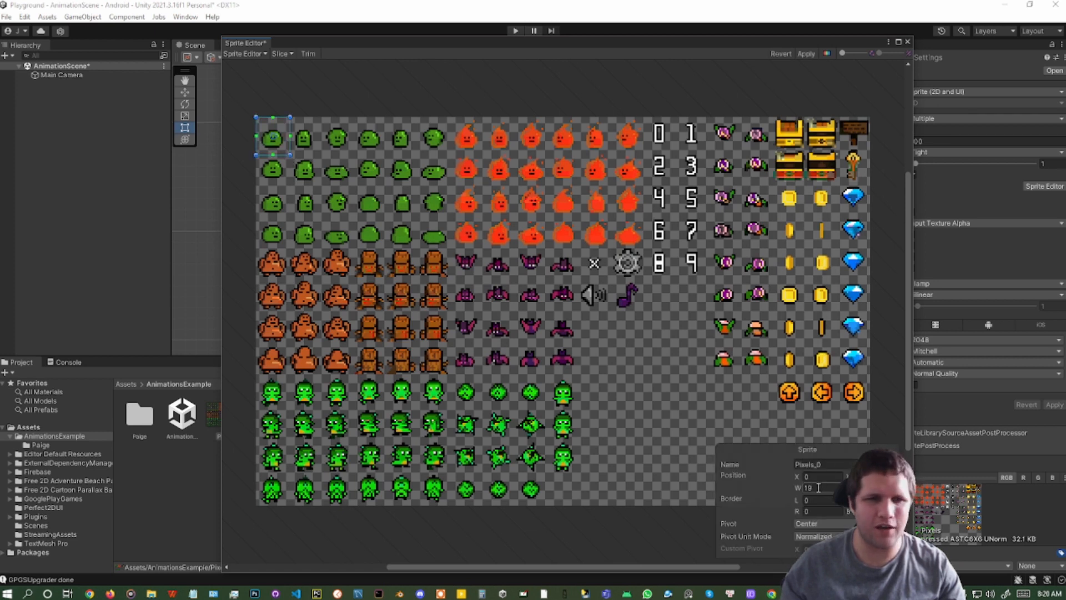
left_click_drag(802, 490, 849, 489)
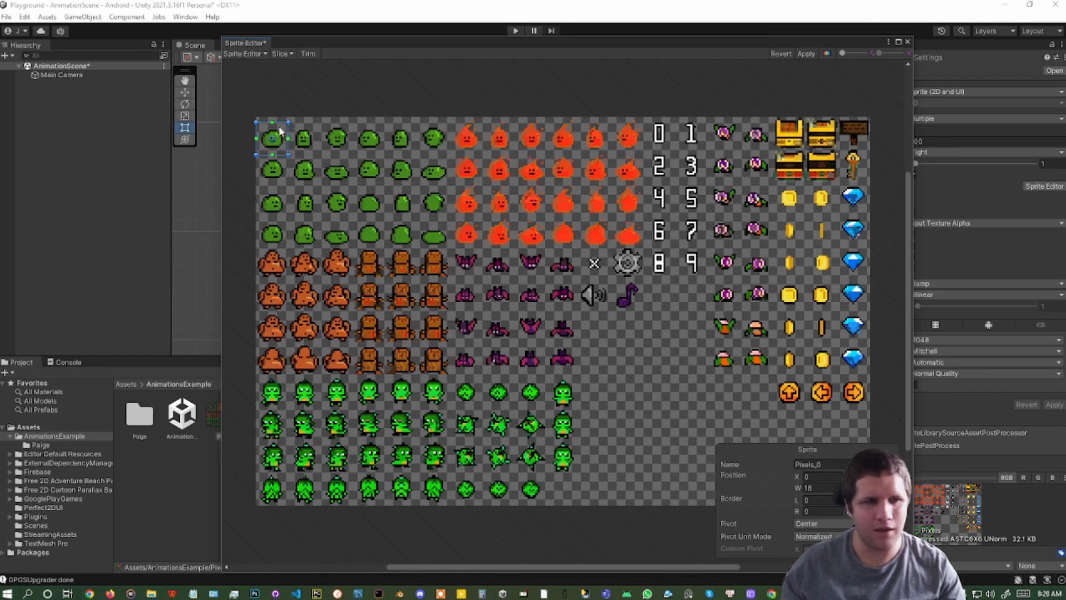
left_click_drag(281, 130, 280, 124)
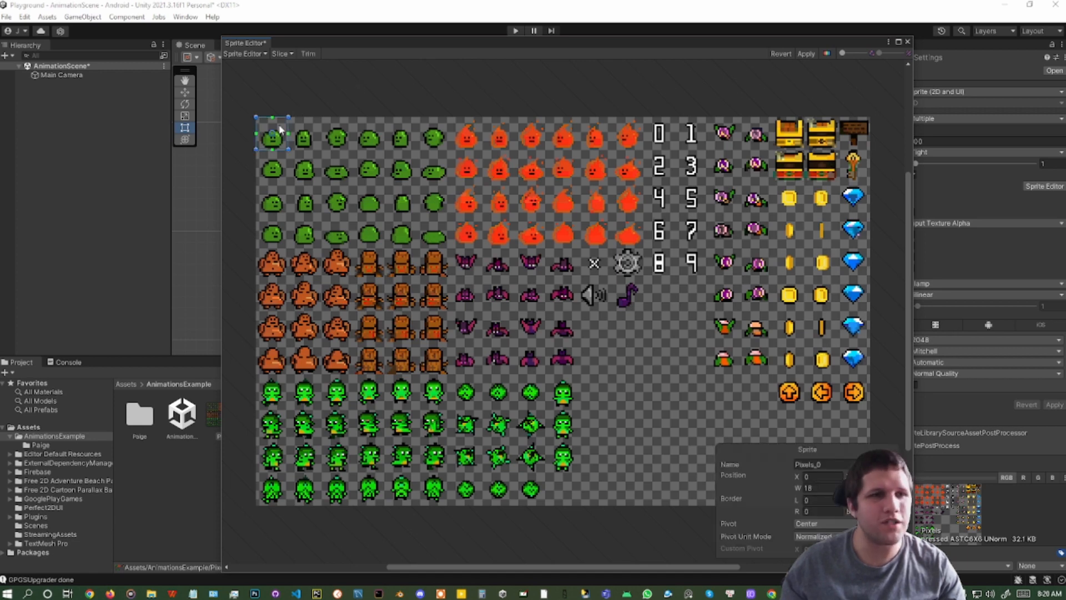
left_click(284, 79)
Slice the sprite sheet by cell size using a pixel size of 18 by 18
left_click(281, 54)
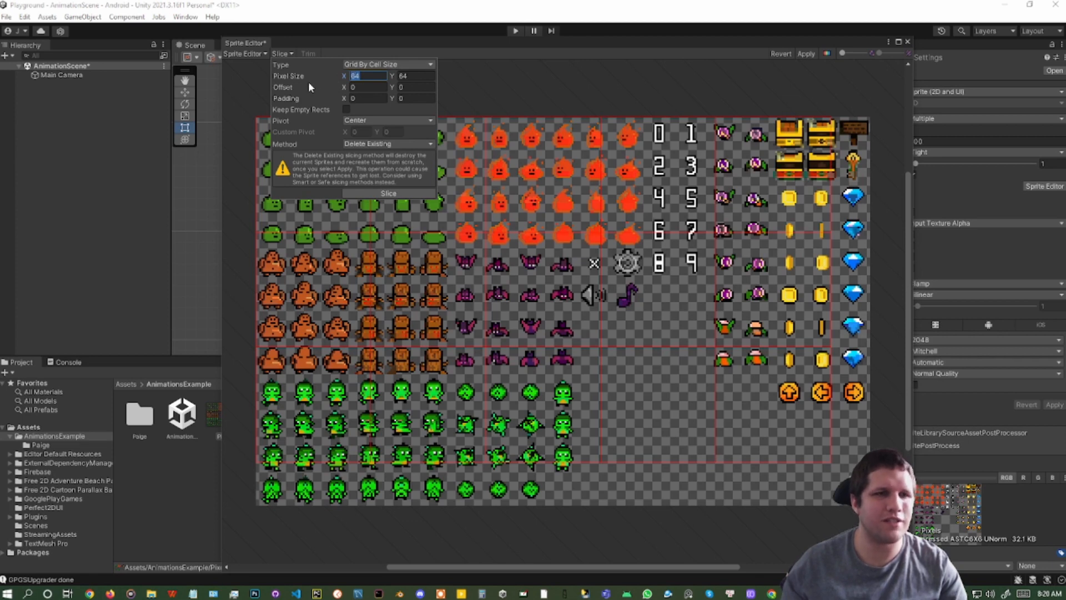
type("18")
key("Tab")
type("18")
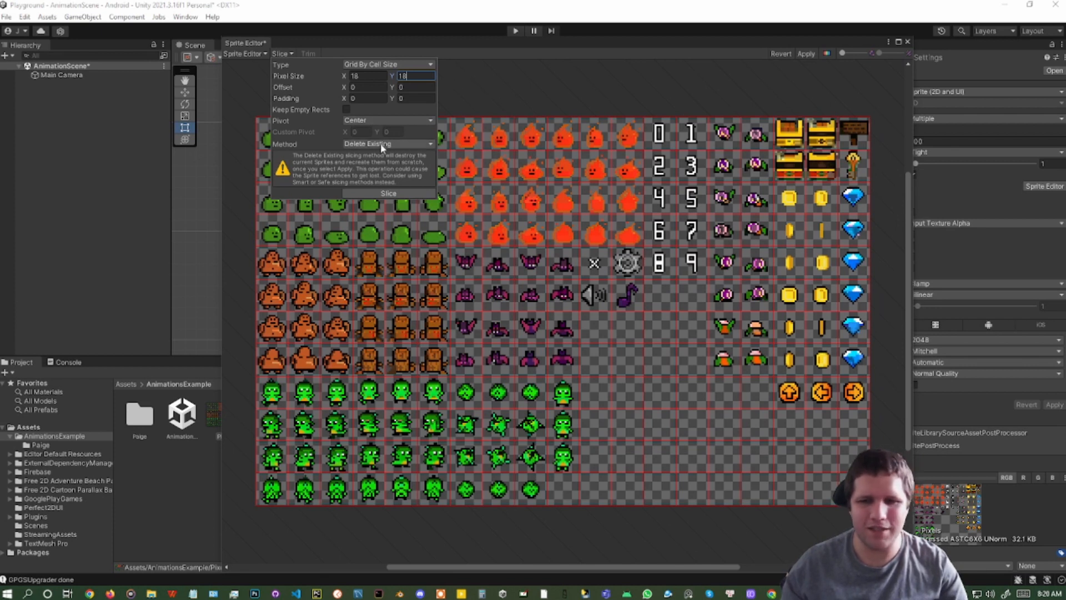
left_click(407, 194)
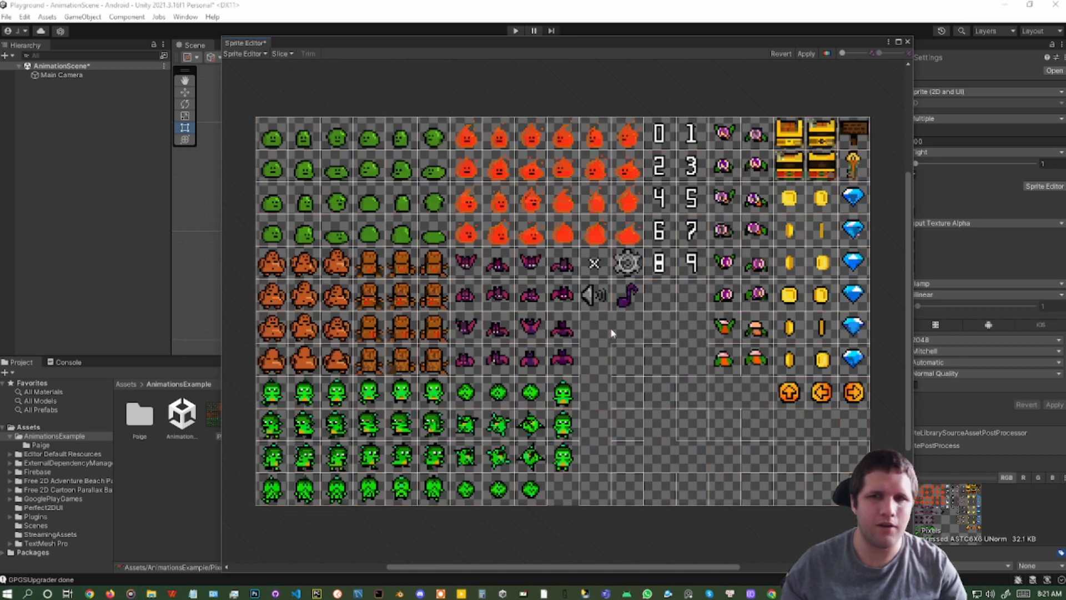
Delete the empty slices in the two columns beneath the speaker and music note sprites
left_click(594, 483)
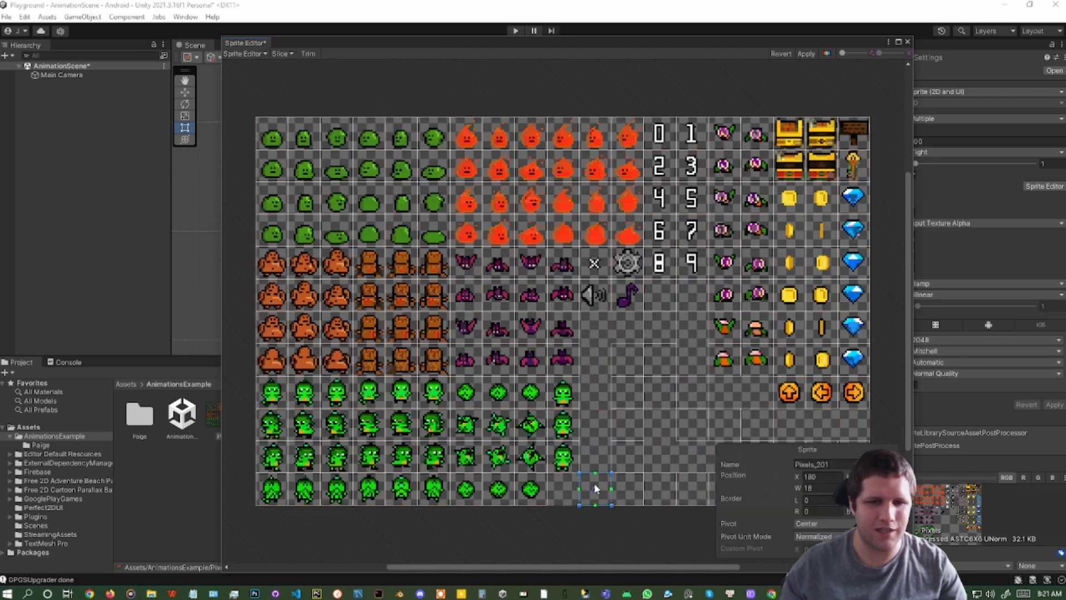
left_click(629, 457)
left_click(626, 428)
key("Delete")
left_click(625, 398)
key("Delete")
left_click(635, 365)
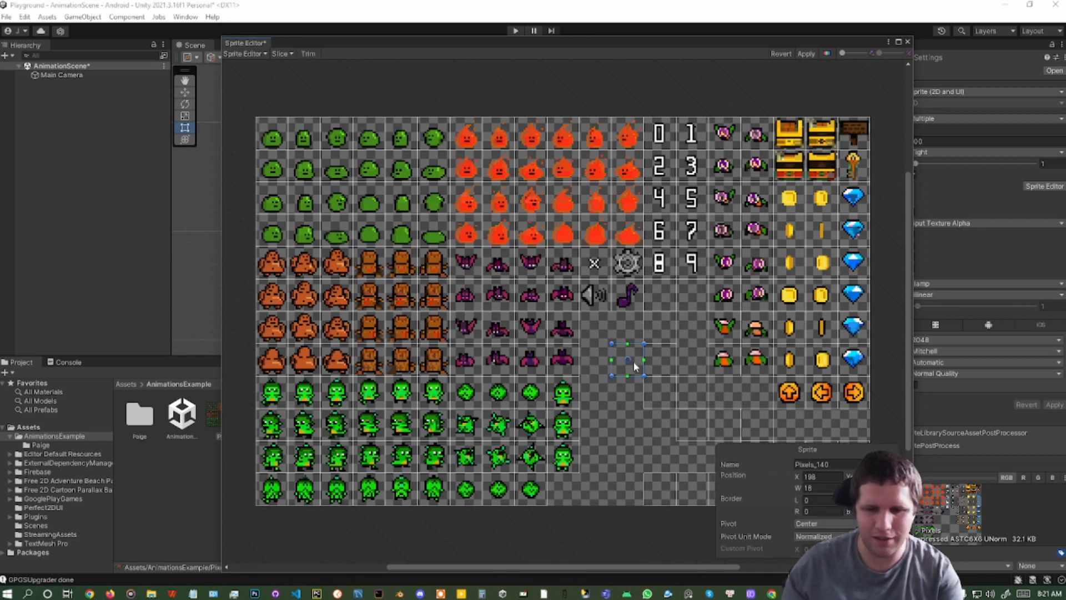
key("Delete")
Delete the empty slices directly beneath the digits 8 and 9, working down those columns
left_click(661, 296)
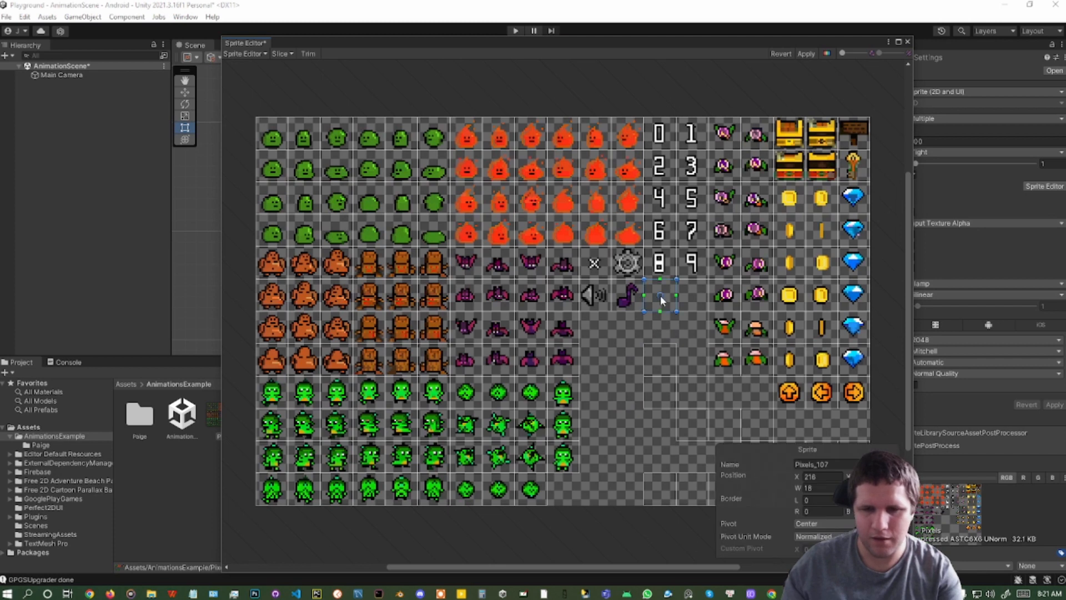
key("Delete")
left_click(695, 294)
key("Delete")
left_click(668, 355)
key("Delete")
left_click(665, 399)
key("Delete")
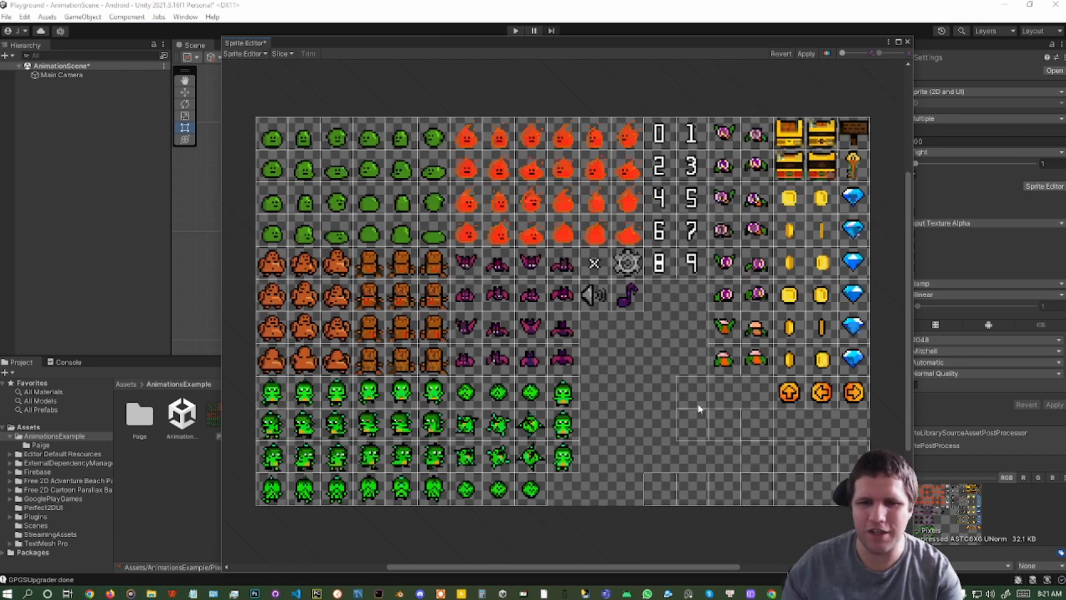
Delete the next empty slices in the lower rows, from the digit 9 column across the columns under the flower sprites
left_click(702, 406)
key("Delete")
left_click(698, 424)
key("Delete")
left_click(728, 426)
key("Delete")
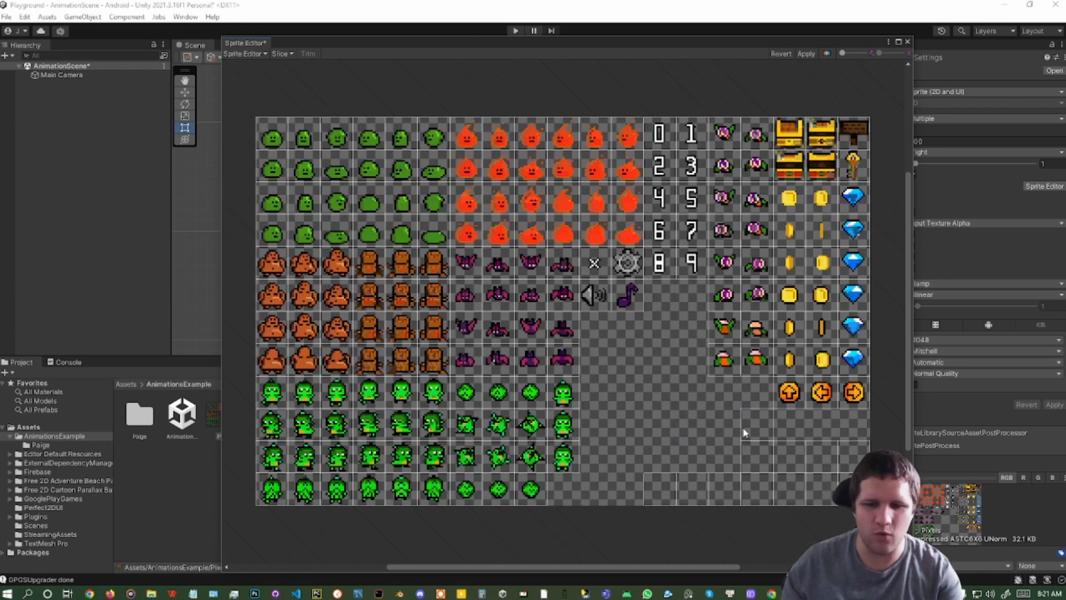
left_click(760, 428)
key("Delete")
left_click(754, 449)
key("Delete")
Delete the empty slices in the three columns beneath the orange arrow sprites
left_click(791, 449)
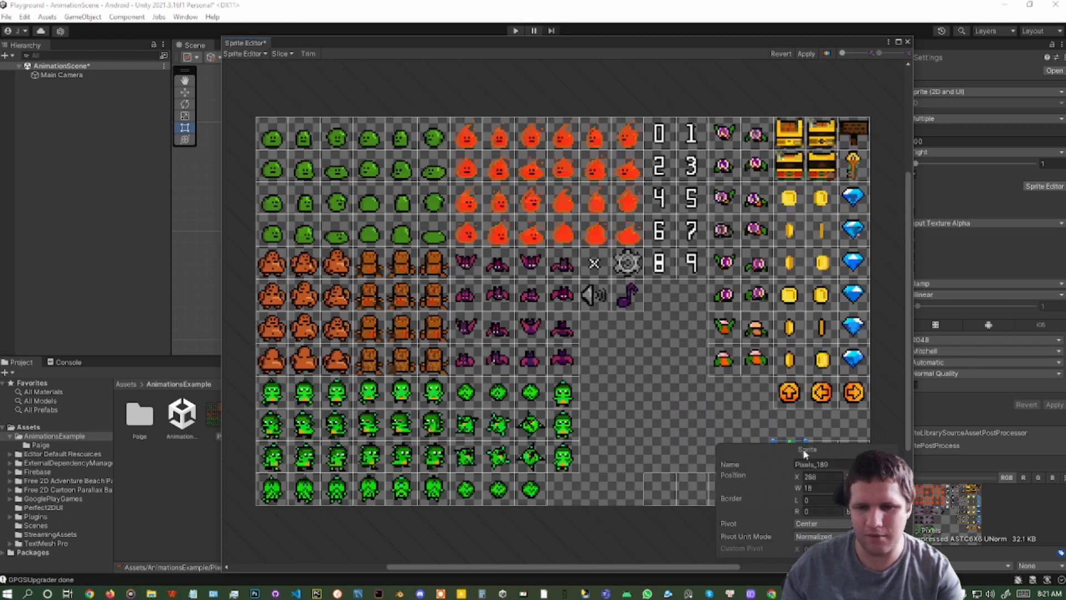
key("Delete")
left_click(823, 447)
key("Delete")
left_click(855, 449)
key("Delete")
left_click(854, 482)
key("Delete")
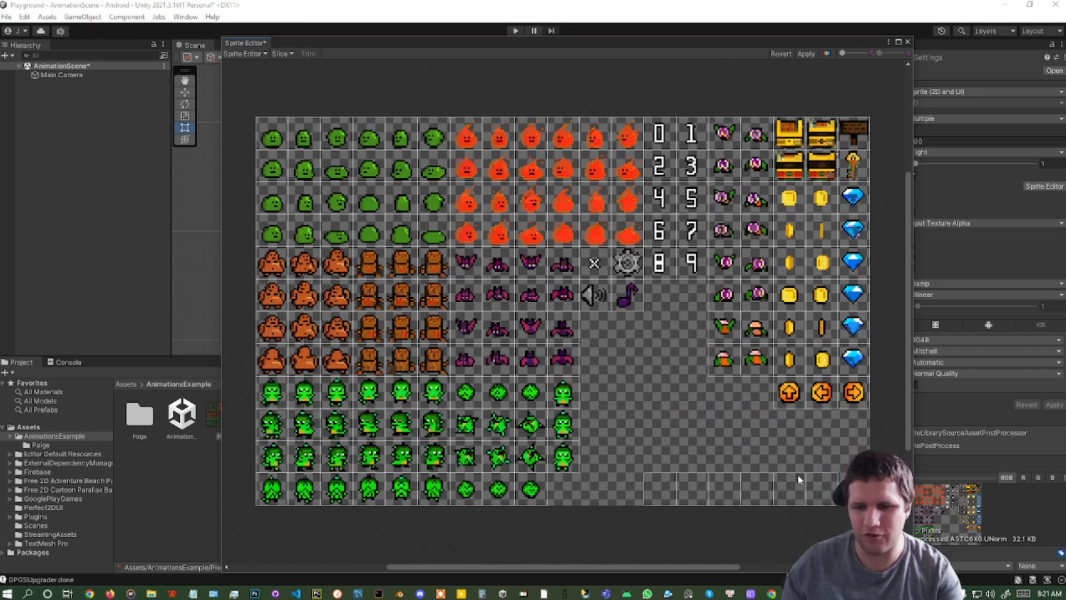
Delete the remaining empty slices along the sheet's bottom row and the stray rectangle in the cleared area
left_click(804, 482)
key("Delete")
left_click(806, 487)
key("Delete")
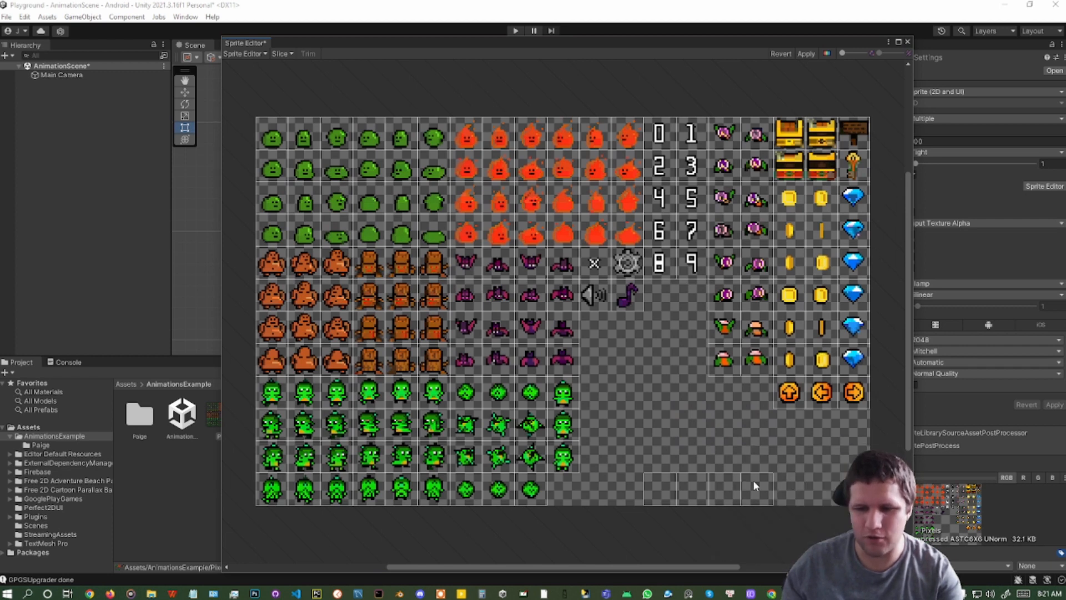
left_click(753, 480)
key("Delete")
left_click(728, 486)
key("Delete")
left_click(694, 488)
key("Delete")
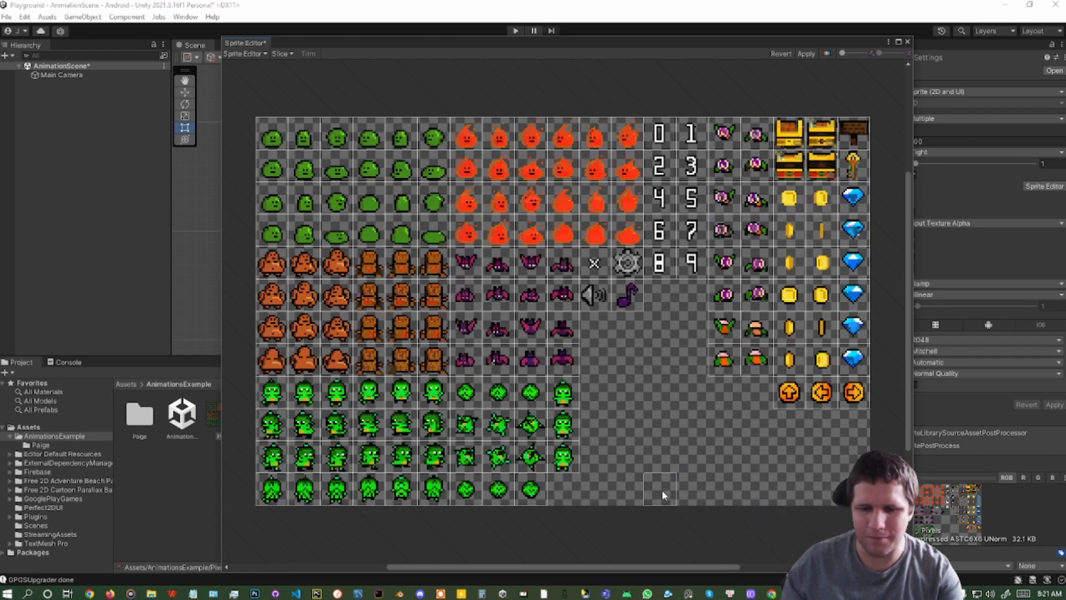
left_click(661, 488)
key("Delete")
left_click(655, 448)
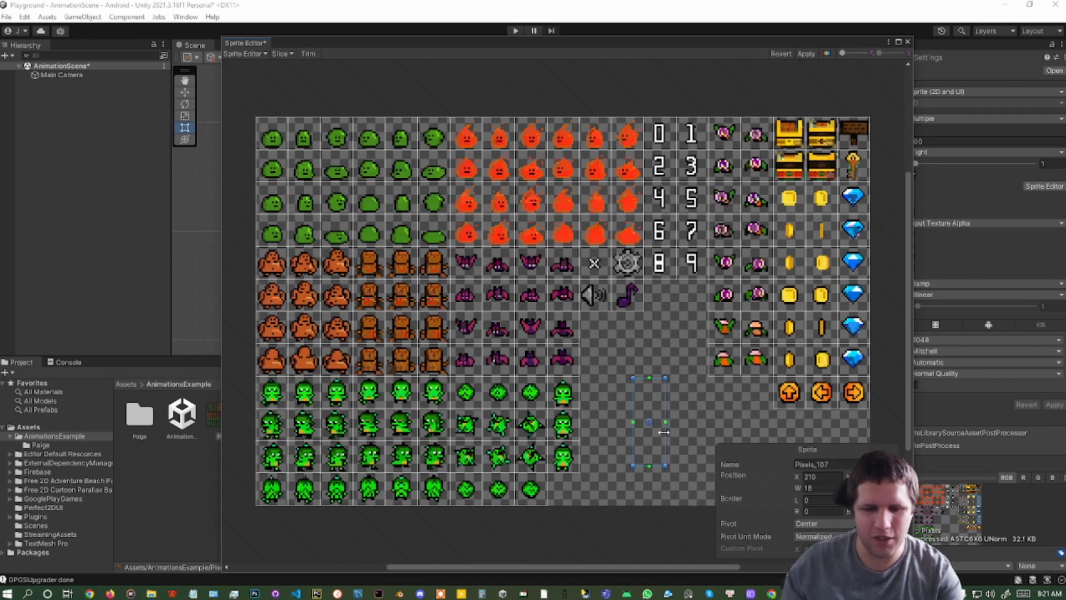
key("Delete")
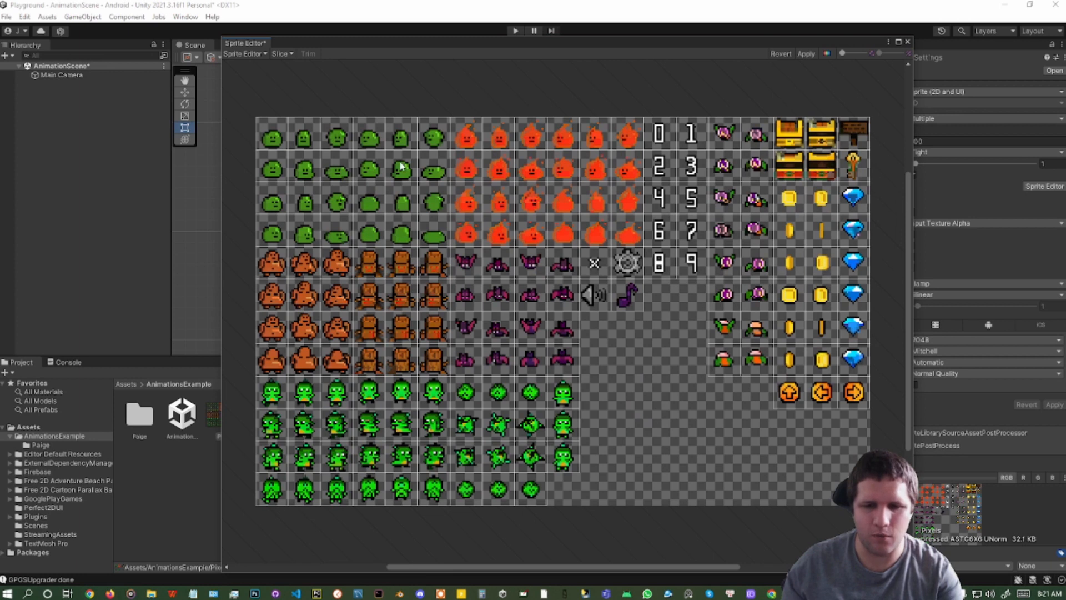
Rename the first coin sprite below the chests as coin_0
left_click(793, 201)
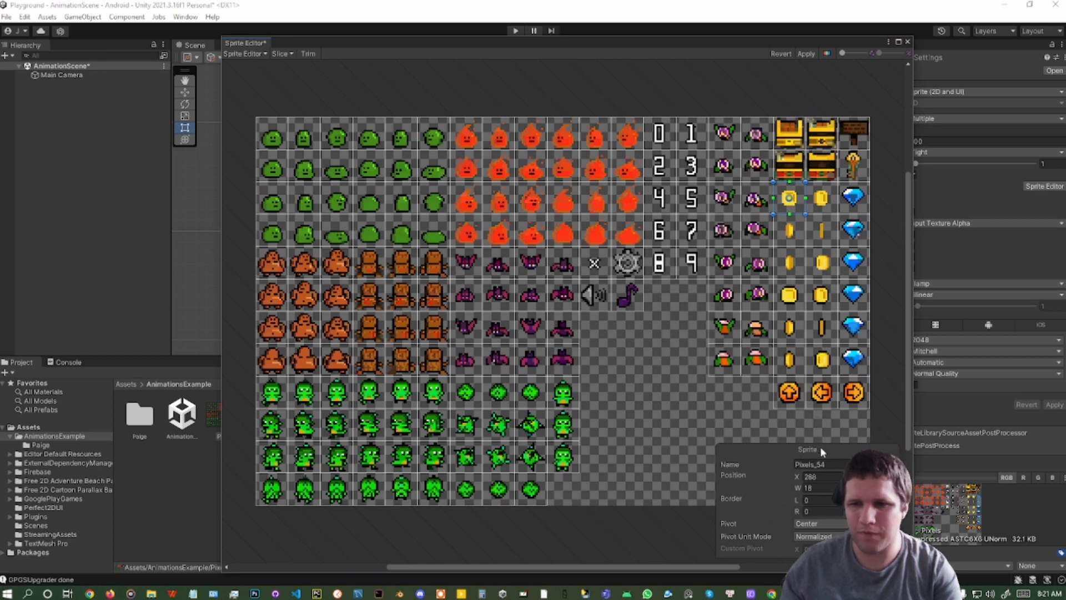
left_click(817, 464)
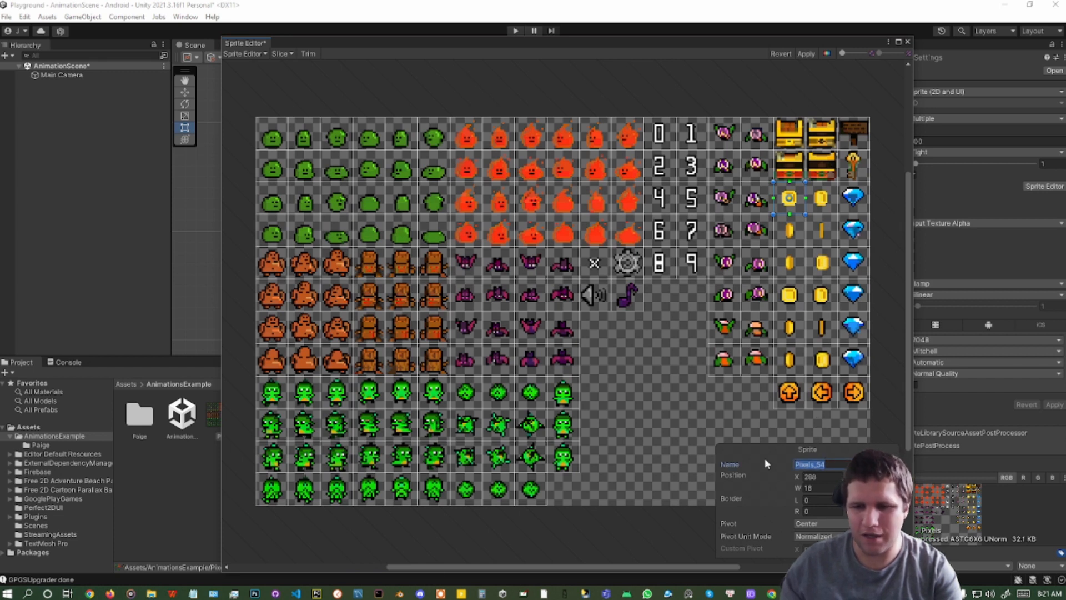
type("coin")
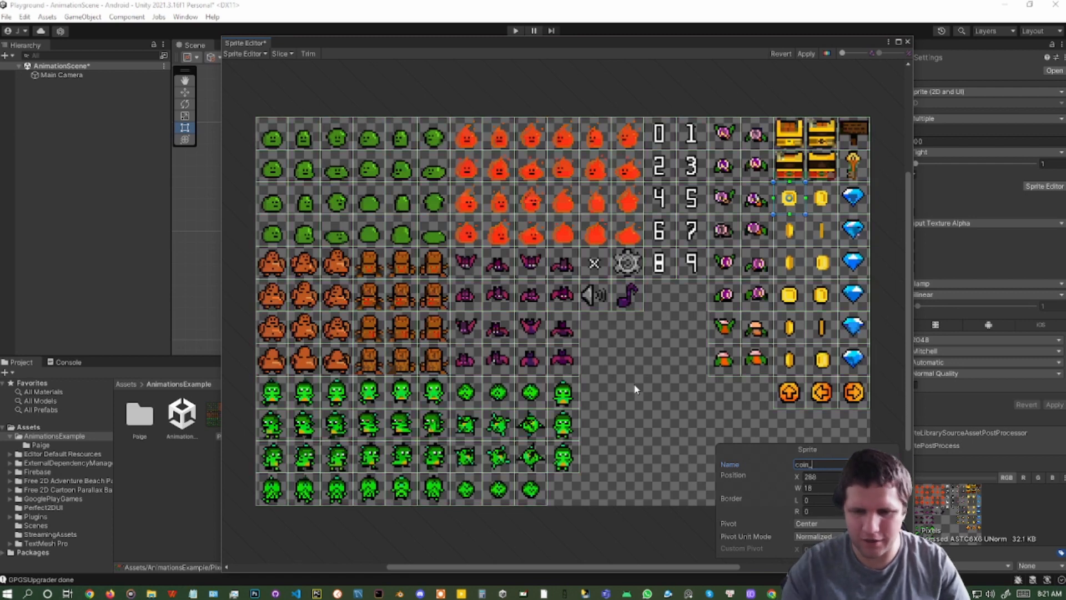
type("_0")
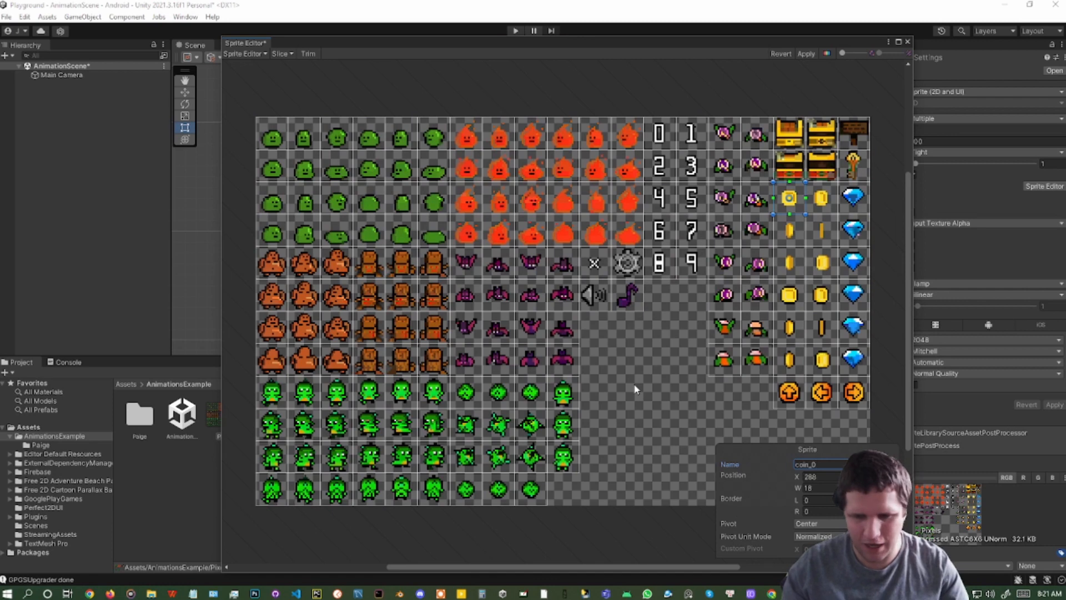
Rename the second coin frame as coin_1 and the narrower frame starting the next row as coin_2
left_click(789, 232)
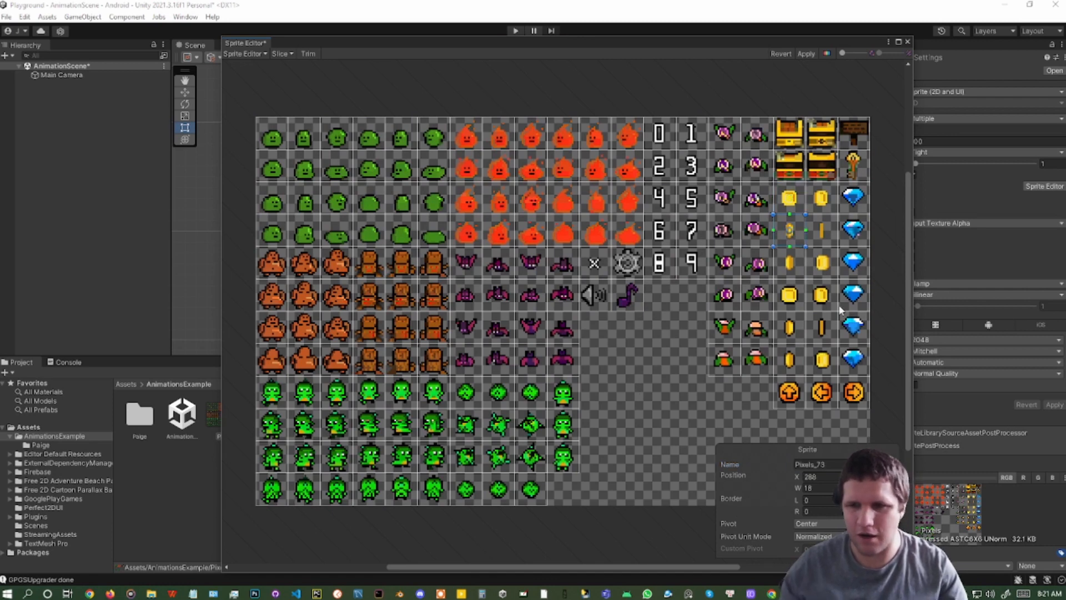
left_click(821, 198)
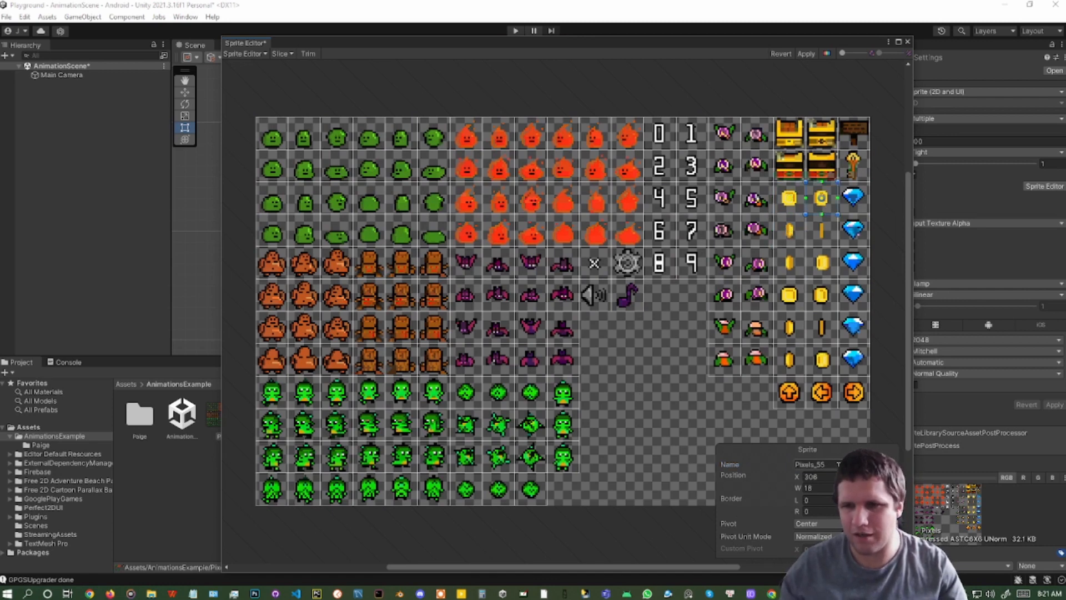
left_click(836, 464)
type("coin_1")
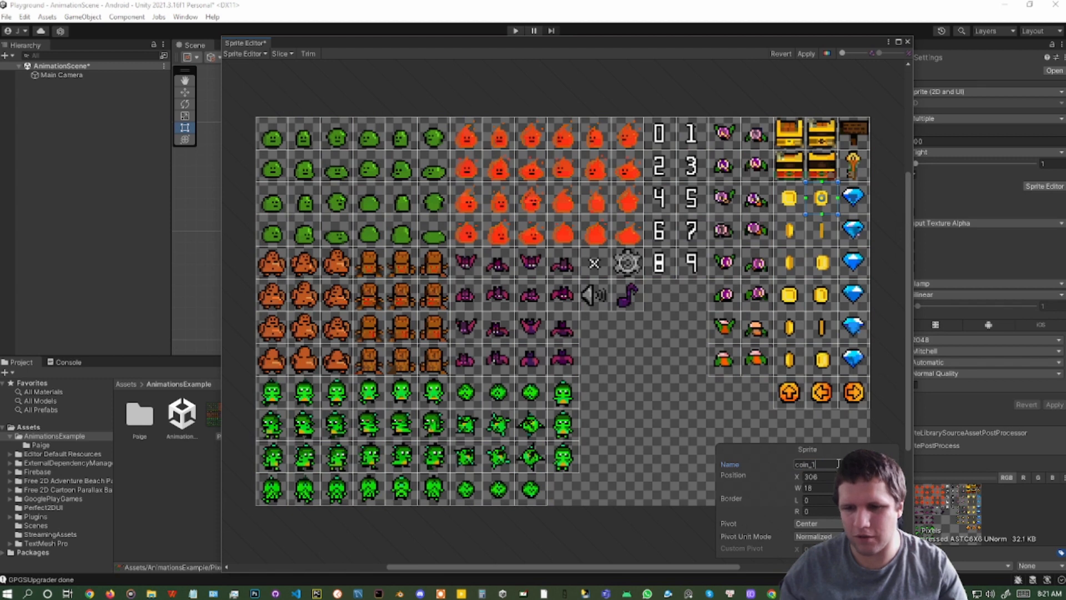
left_click(789, 230)
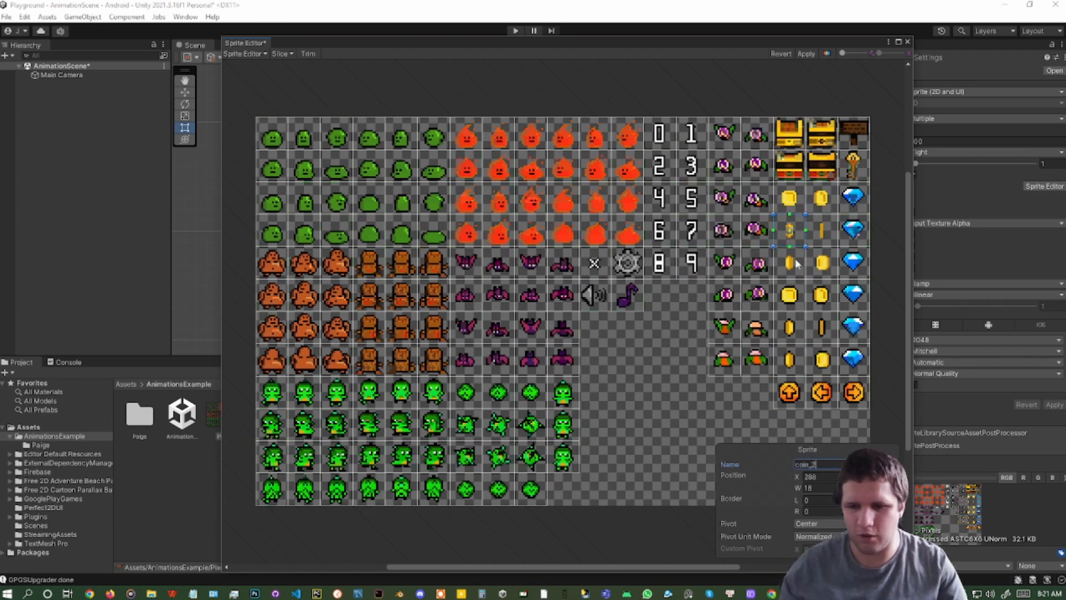
Continue the numbered coin naming on the next three coin frames, ending with coin_5
left_click(816, 238)
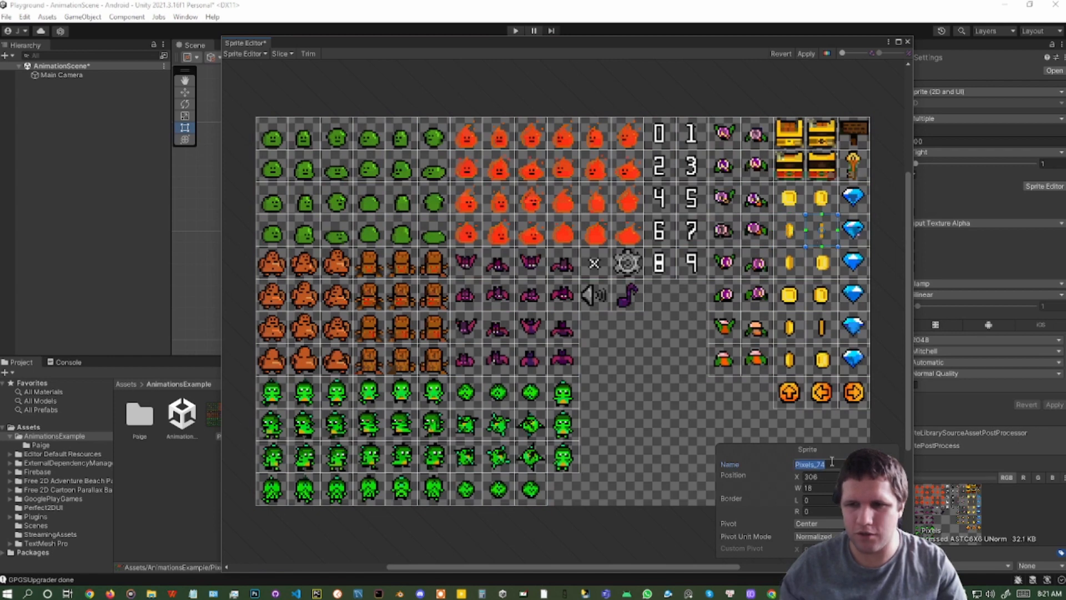
left_click(788, 271)
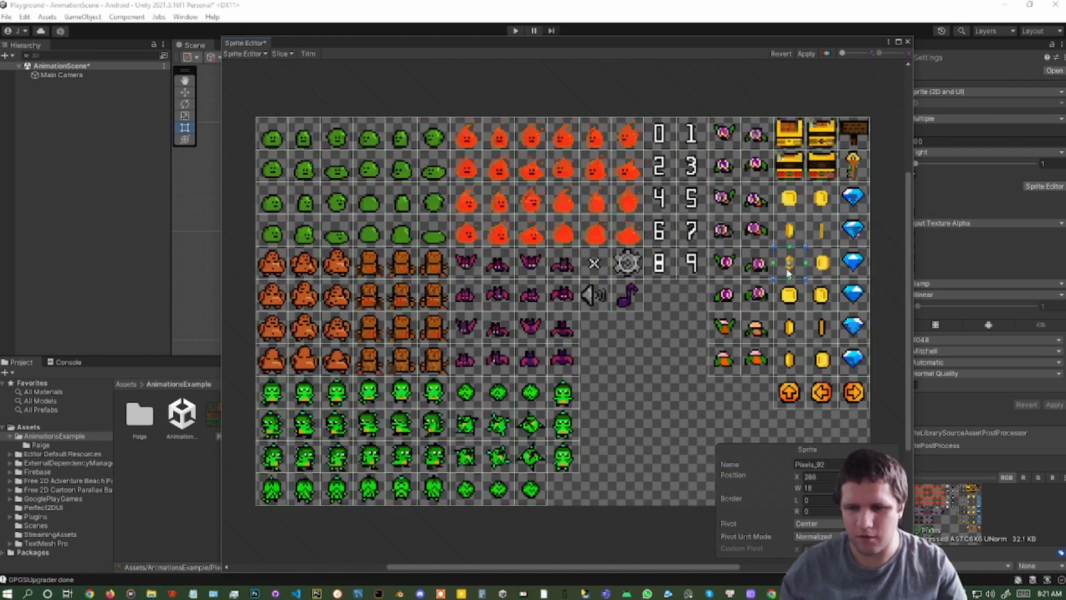
left_click(834, 465)
left_click(823, 271)
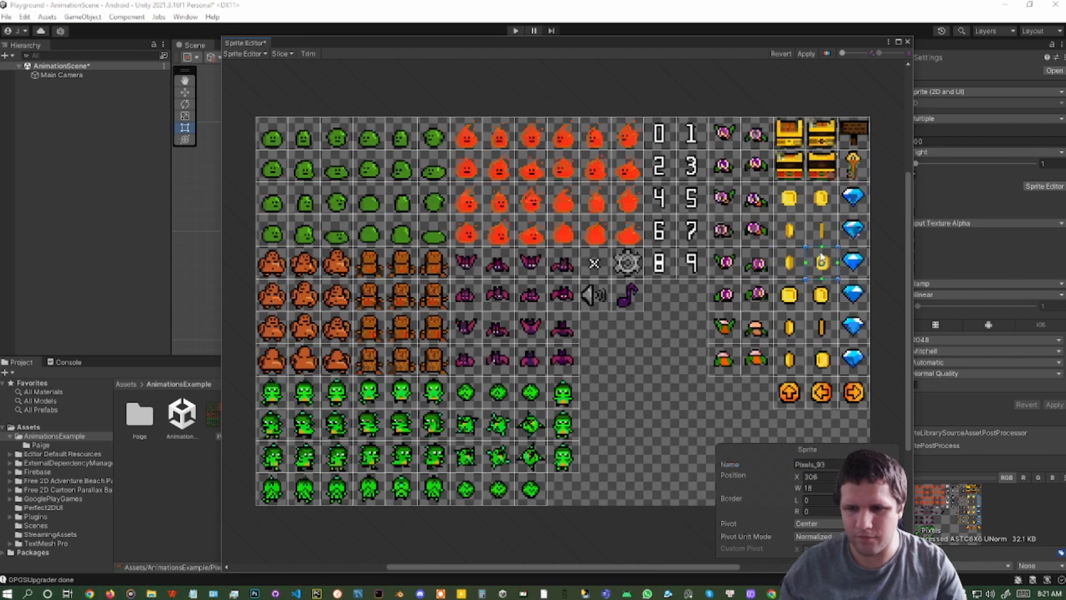
left_click(829, 463)
type("coin_5")
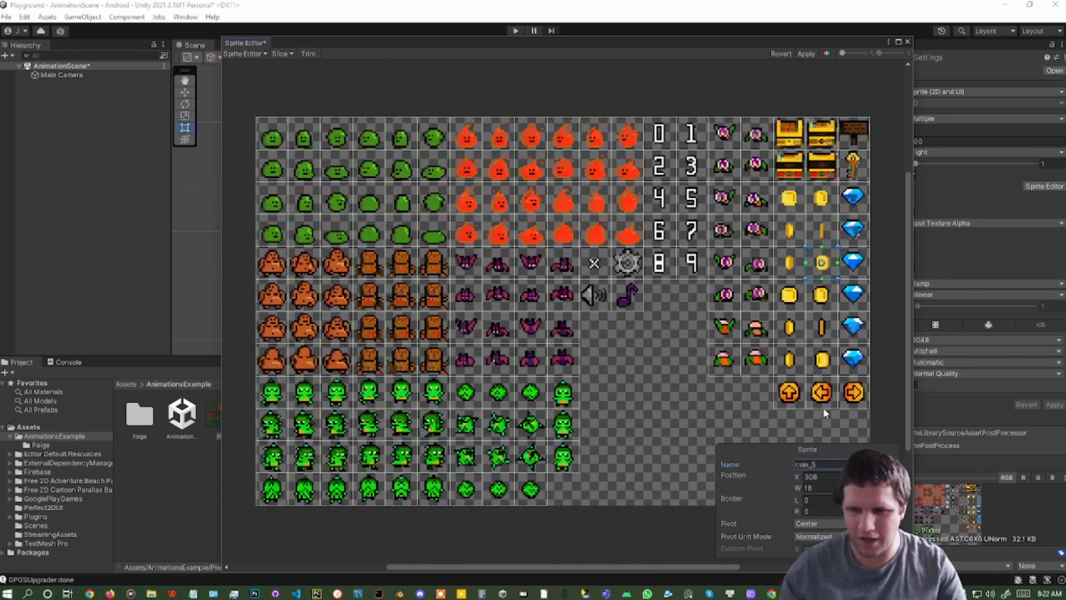
Rename the first outlined coin sprite as outline_coin_0
left_click(794, 300)
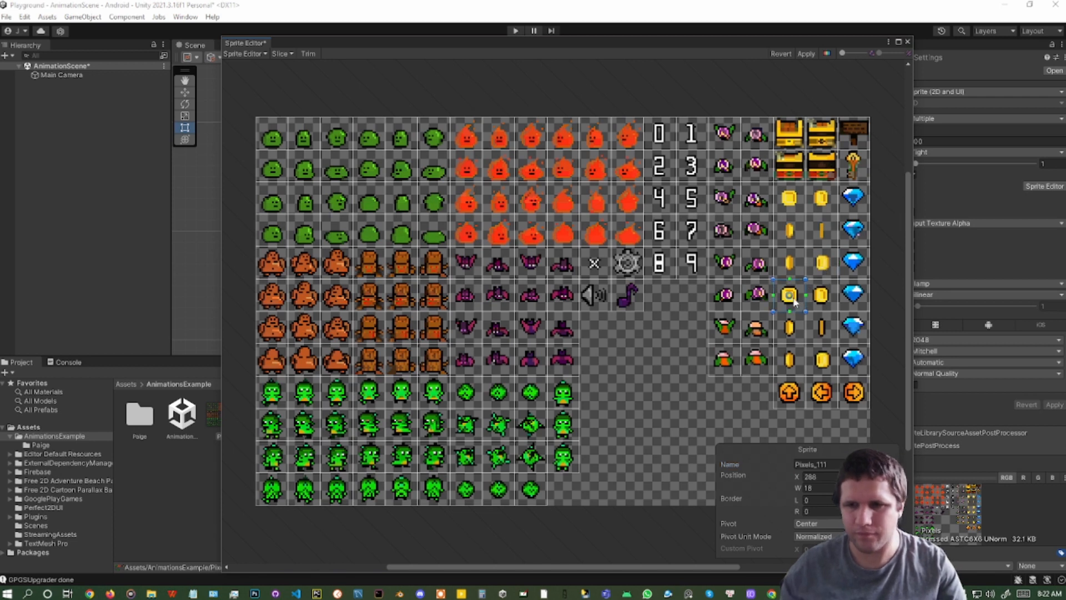
left_click(834, 464)
type("out")
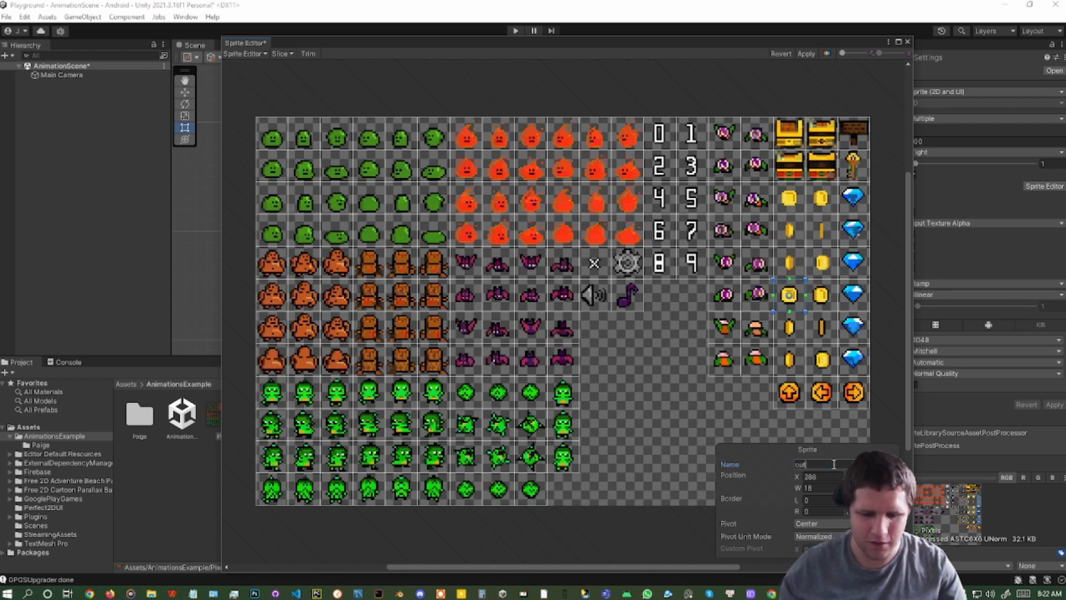
type("line")
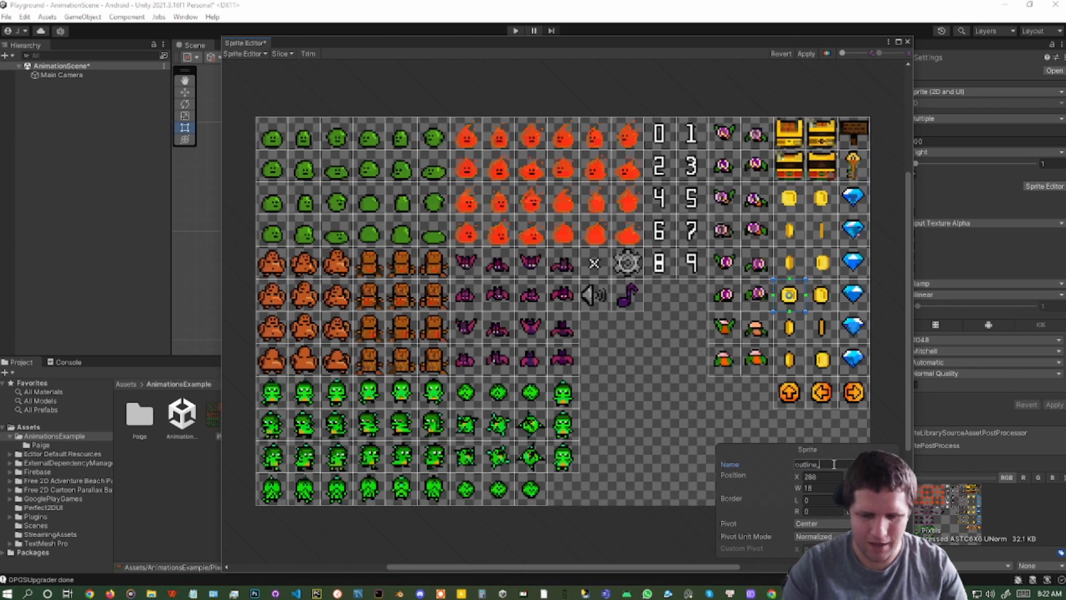
type("_coin")
key("Return")
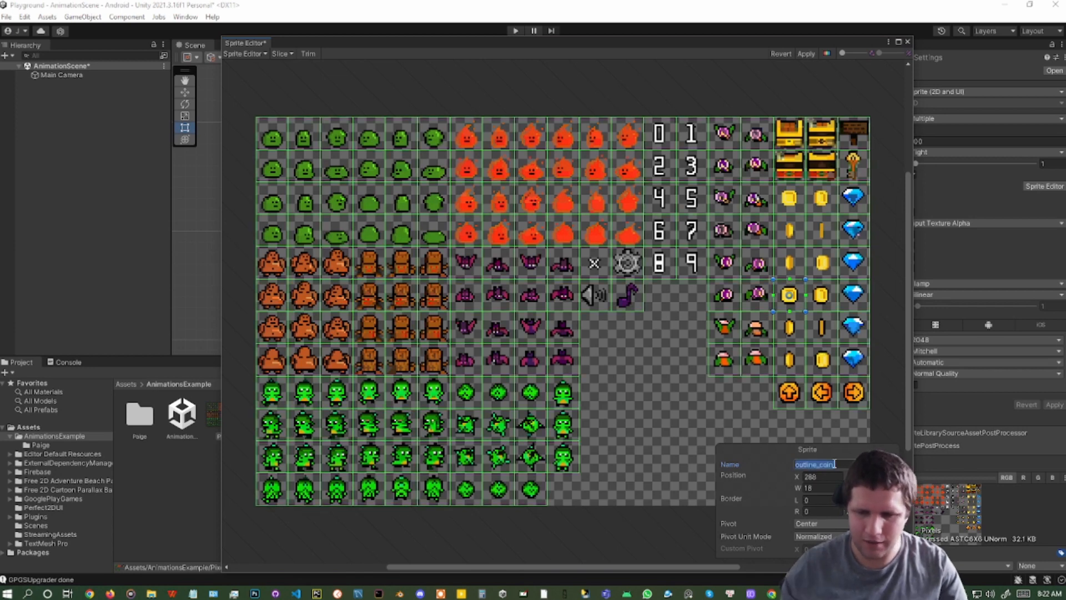
left_click(834, 464)
type("0")
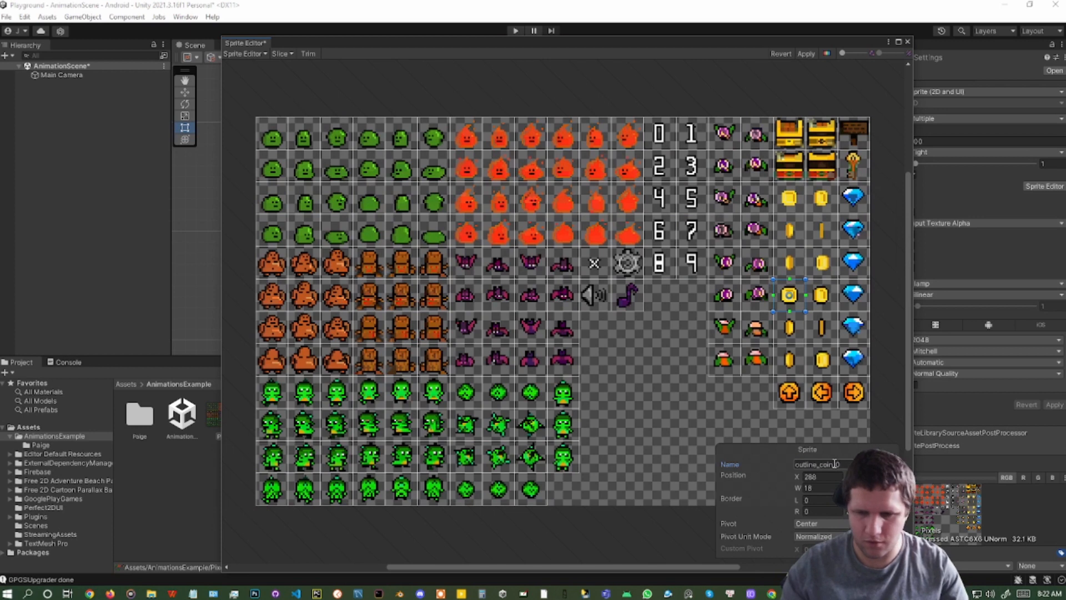
Rename the second and third outlined coin frames as outline_coin_1 and outline_coin_2
left_click(820, 303)
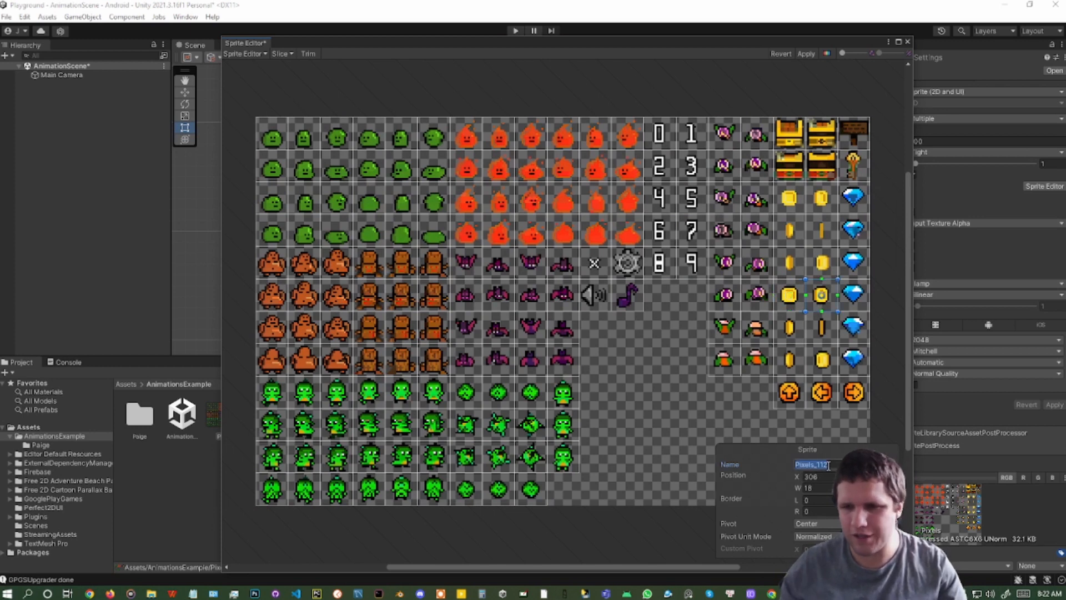
type("outline_coin_1")
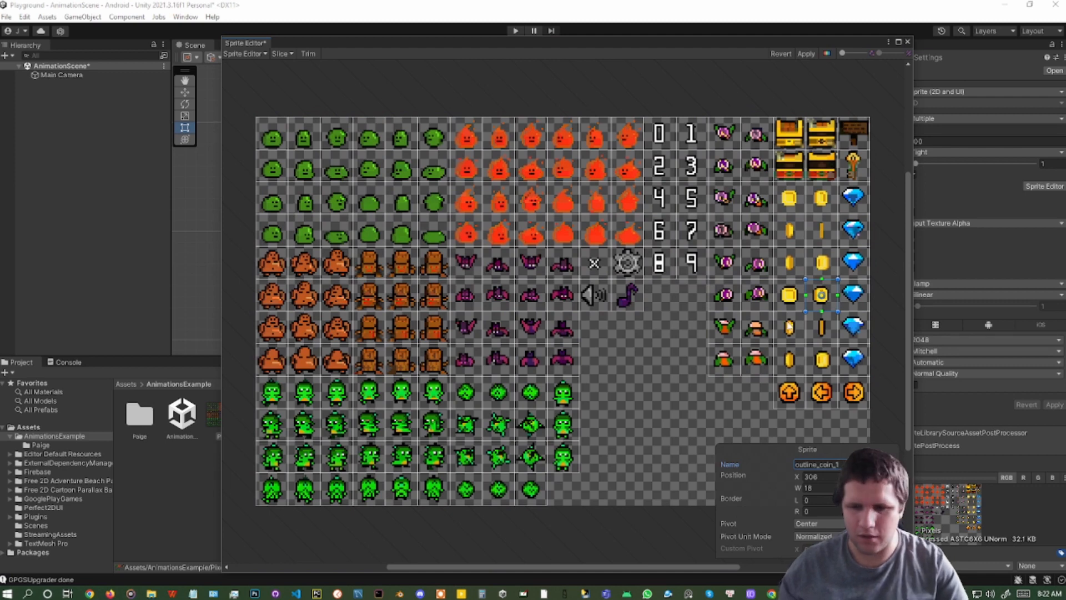
left_click(790, 327)
left_click(838, 464)
type("outline_coin_")
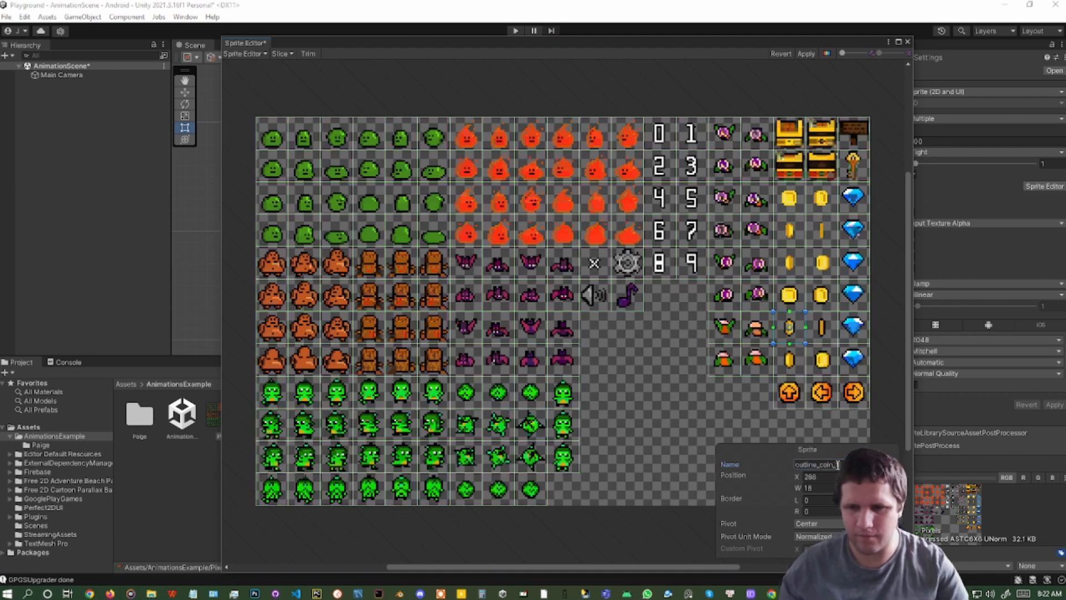
type("1")
type("2")
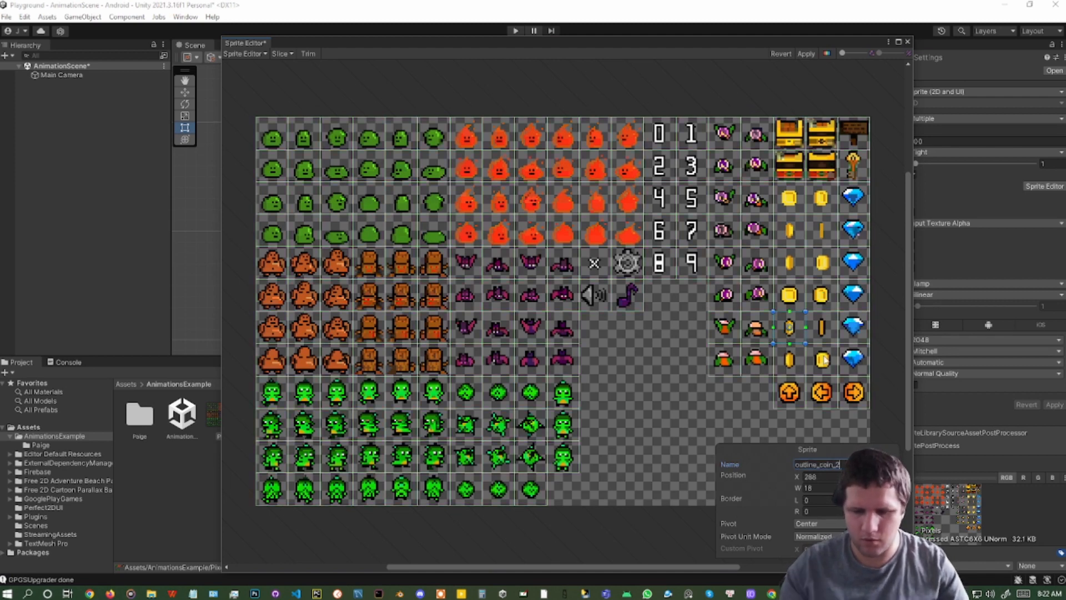
Continue the numbered naming on the last three outlined coin frames, ending with outline_coin_5
left_click(821, 327)
left_click(834, 464)
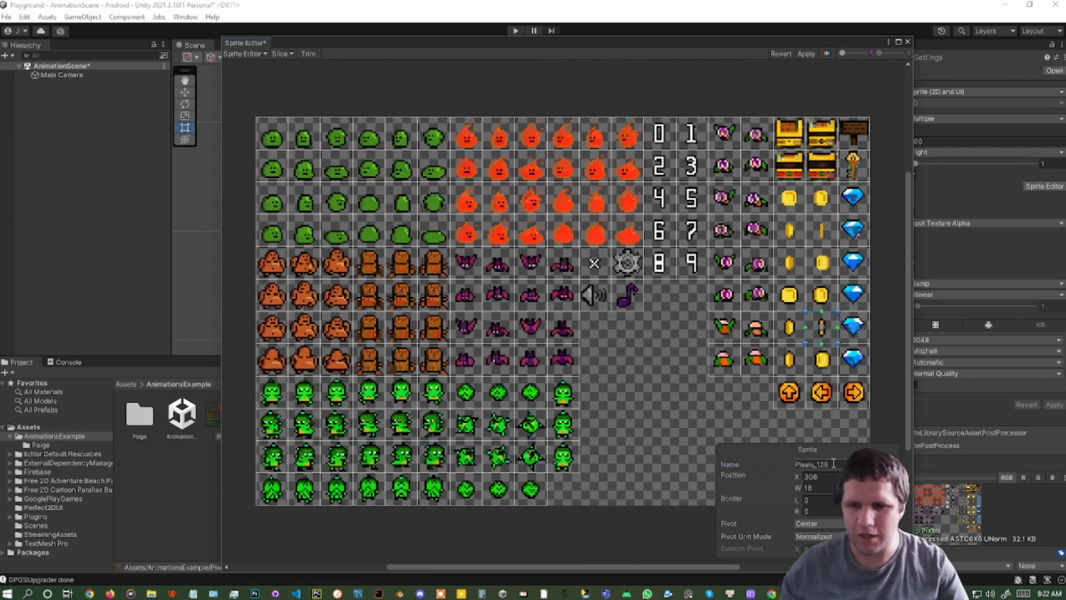
type("outline_coin_")
left_click(793, 369)
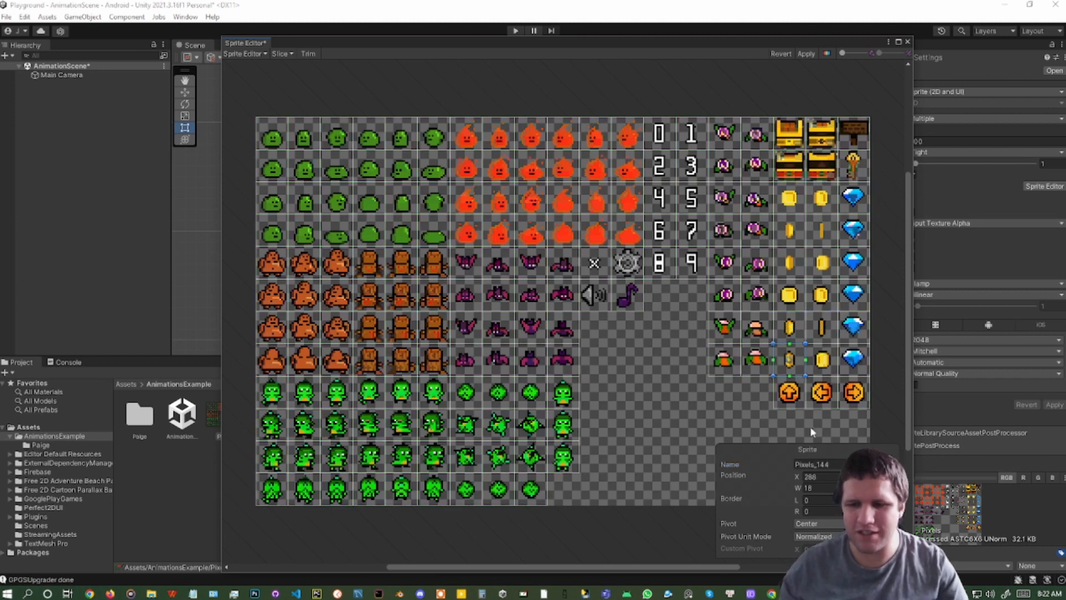
left_click(823, 373)
left_click(833, 464)
type("outline_coin_")
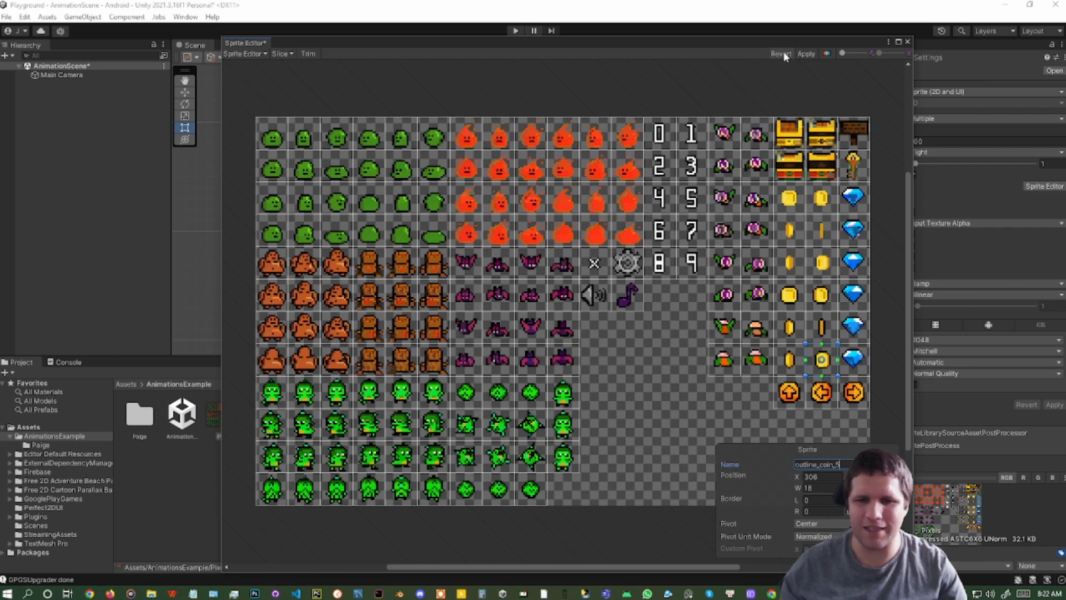
Apply the sprite changes, close the Sprite Editor and check the named slices inside the Pixels asset
left_click(806, 54)
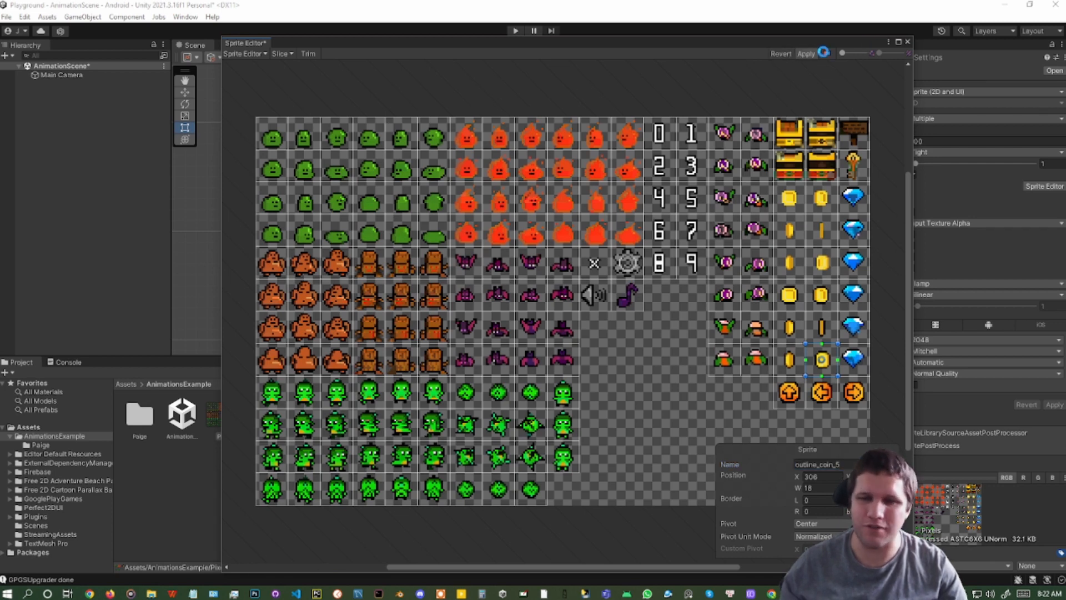
left_click(908, 43)
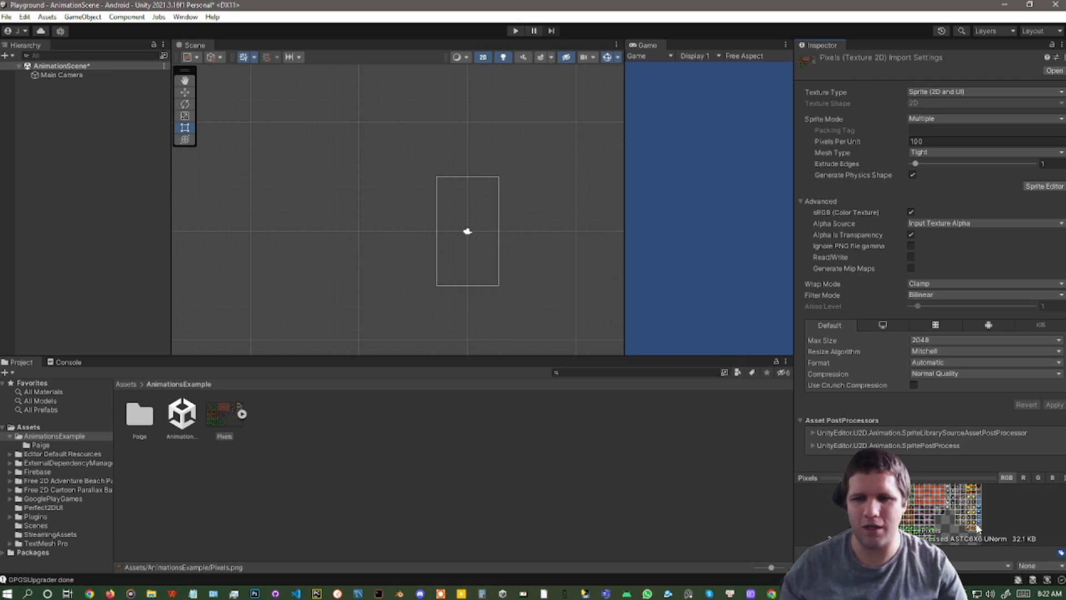
left_click(243, 414)
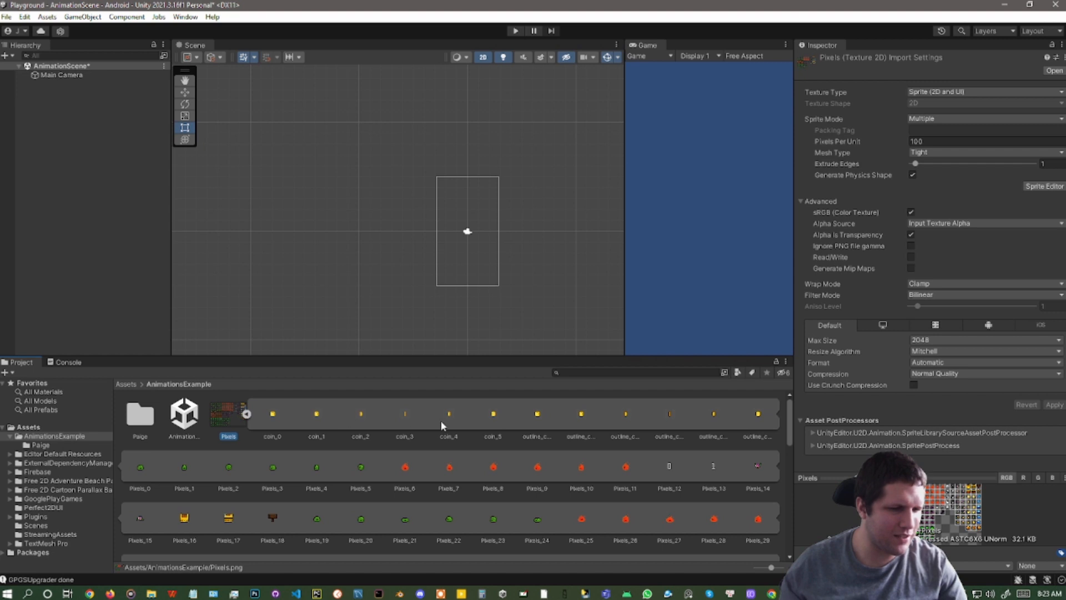
left_click(247, 415)
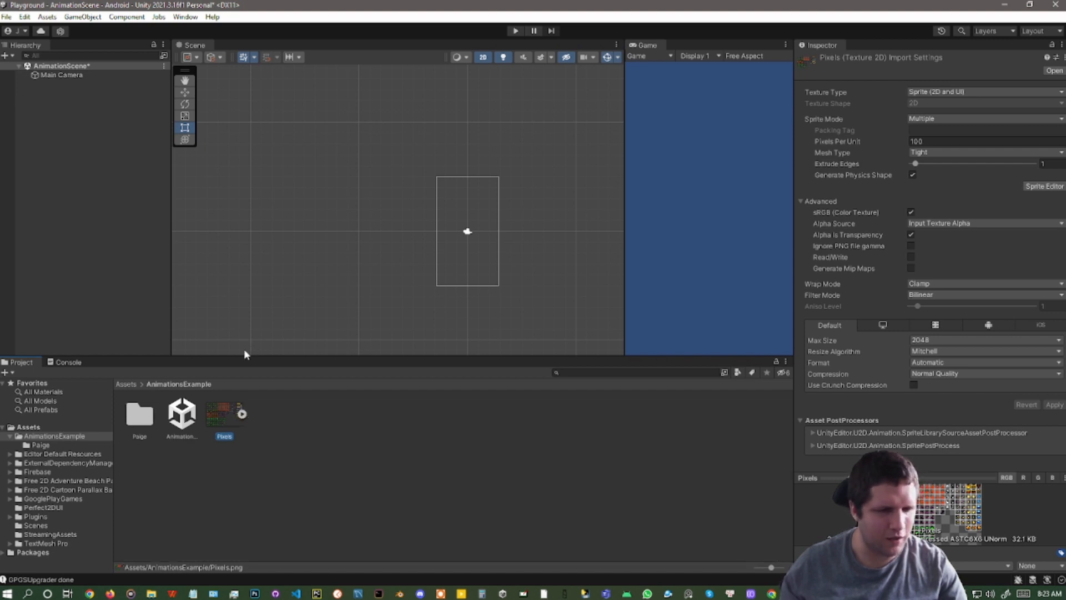
Compare the separate frame images in the Paige folder with the single Pixels sheet viewed at full size in the Photos app
left_click(148, 417)
double_click(148, 418)
left_click(147, 417)
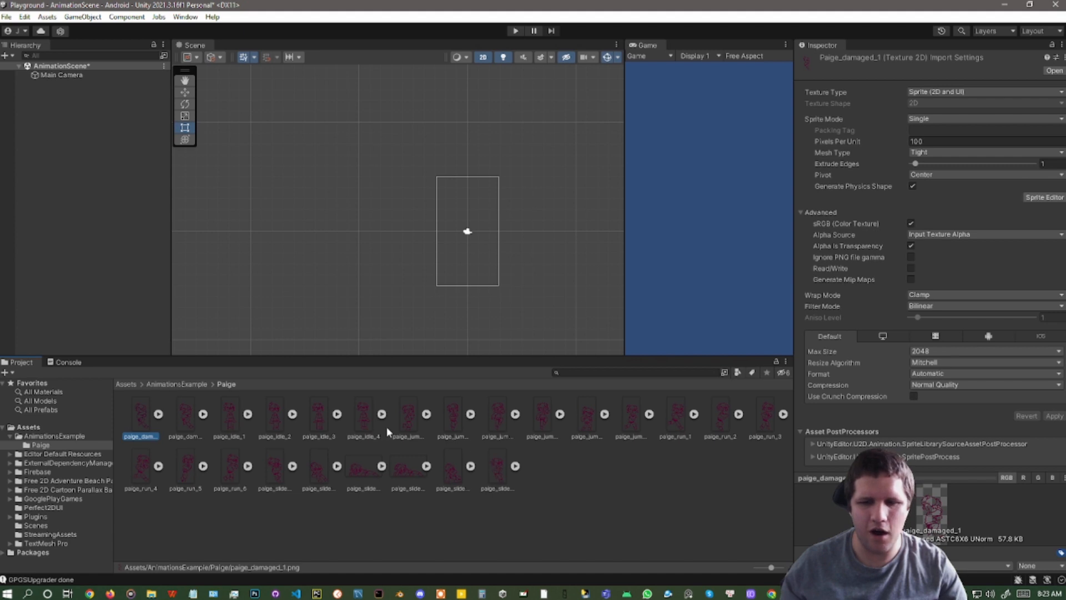
left_click(189, 384)
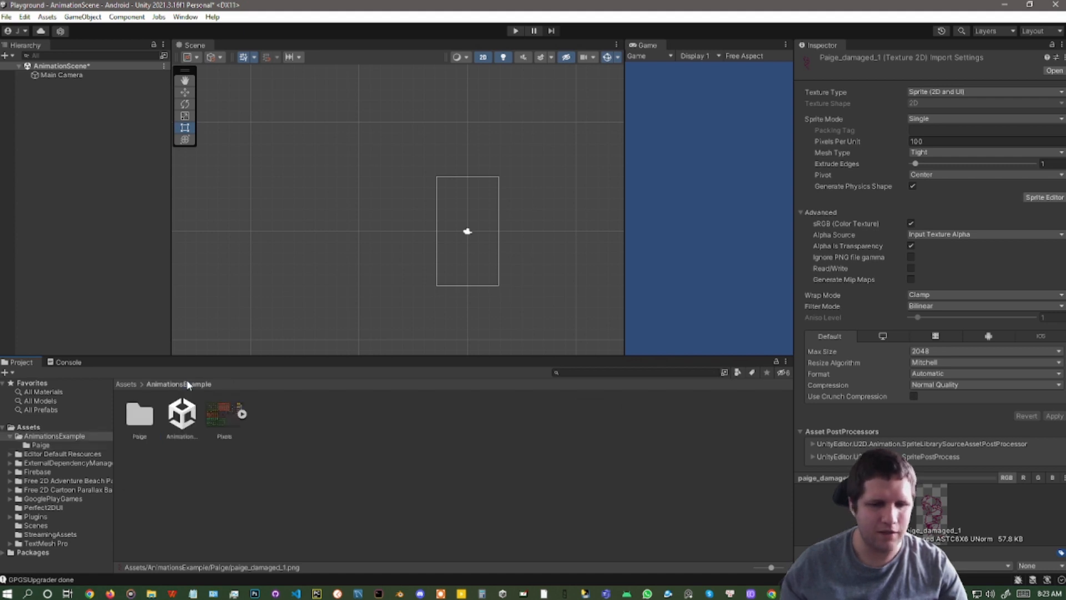
double_click(232, 418)
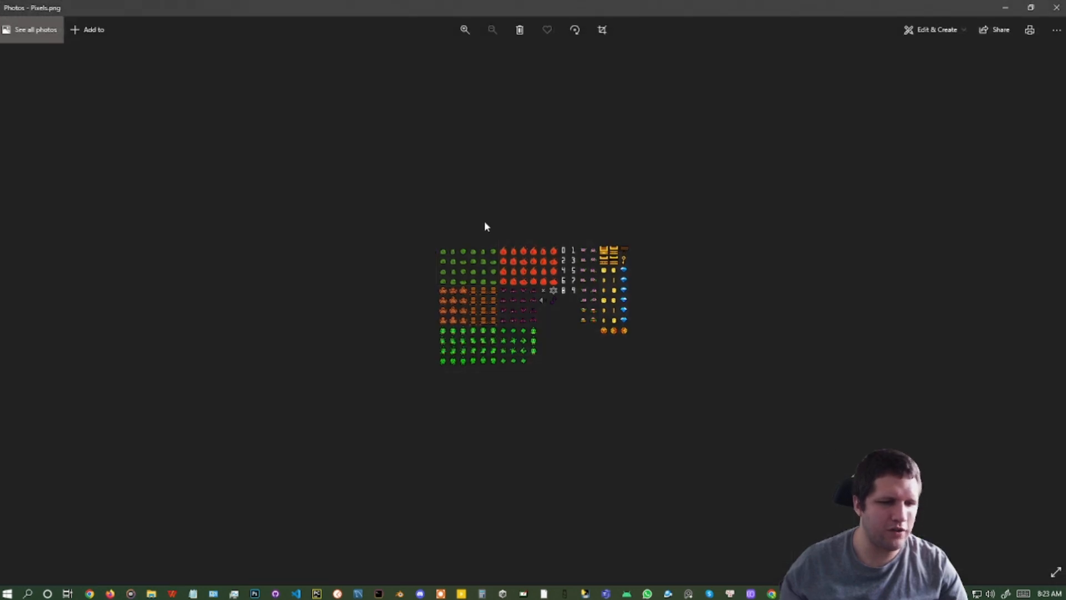
scroll(628, 283, "up", 5)
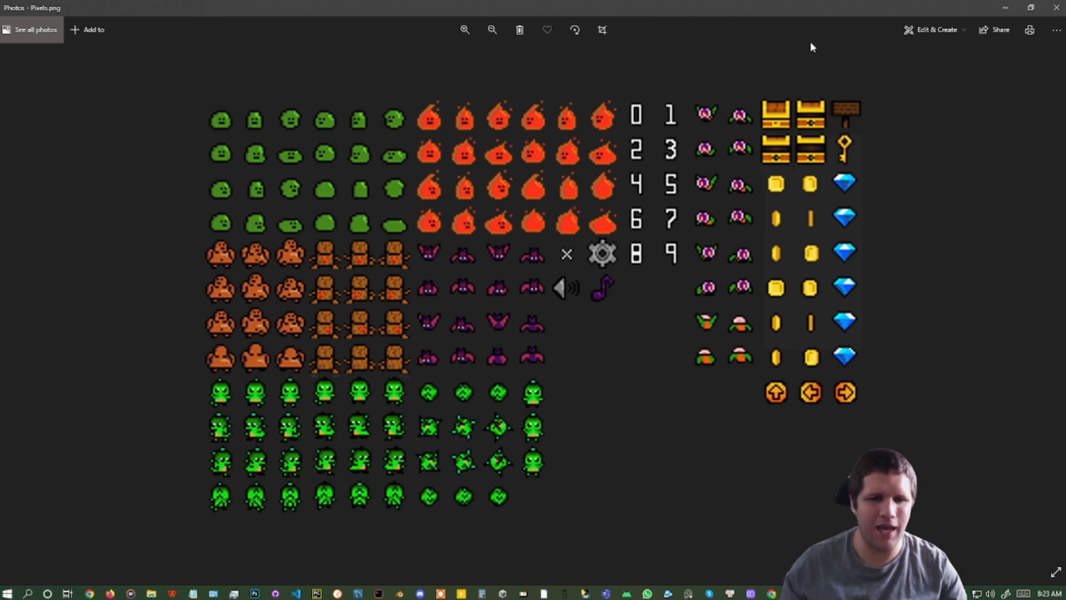
left_click(1057, 7)
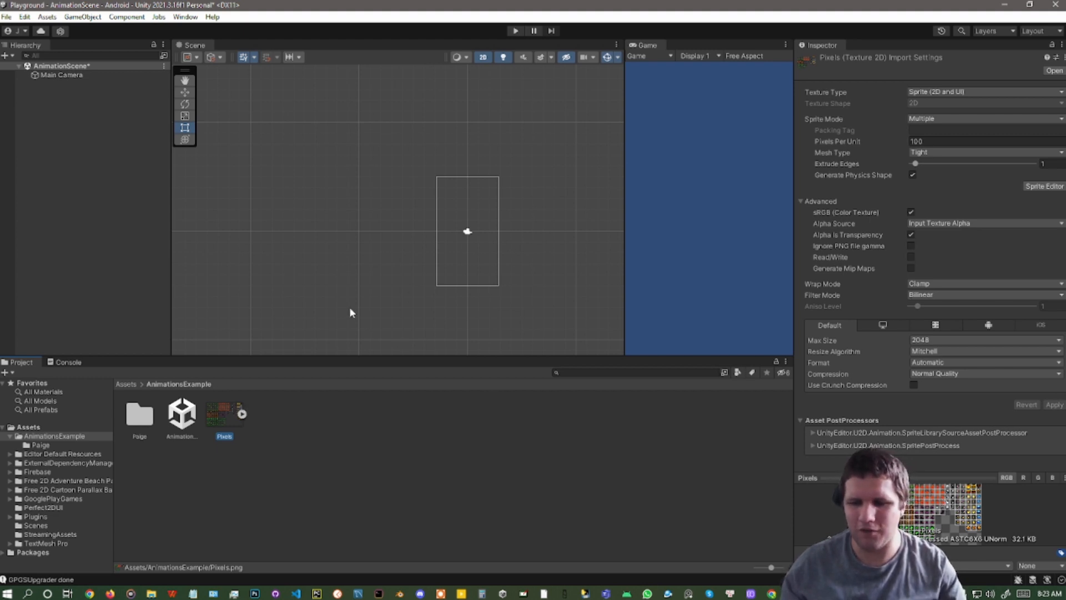
double_click(141, 417)
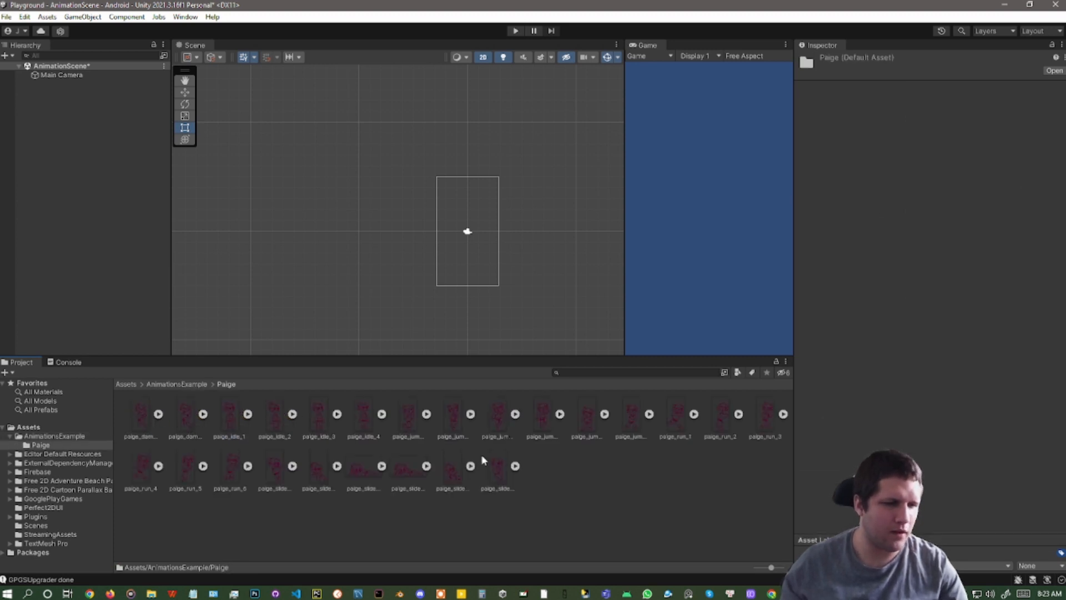
left_click(186, 384)
left_click(311, 424)
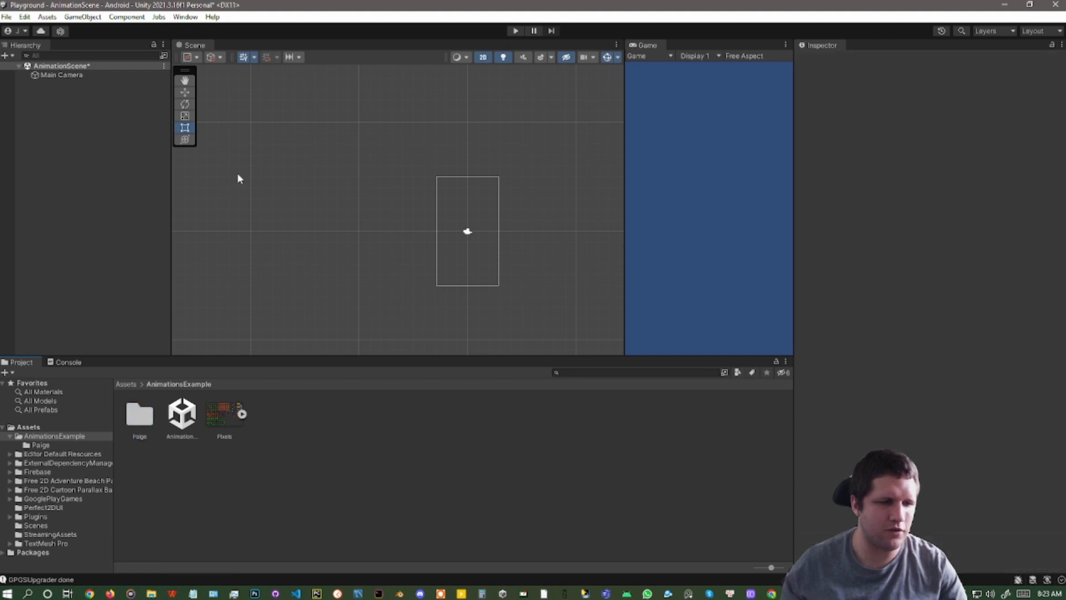
Open the Animation window and dock it beside the Project window
left_click(187, 18)
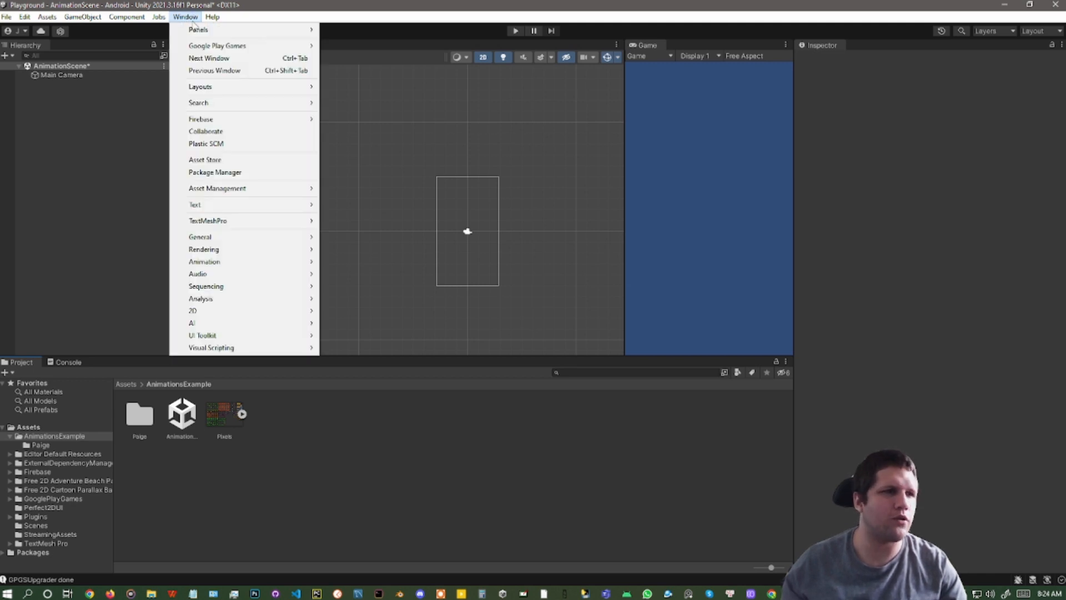
mouse_move(230, 261)
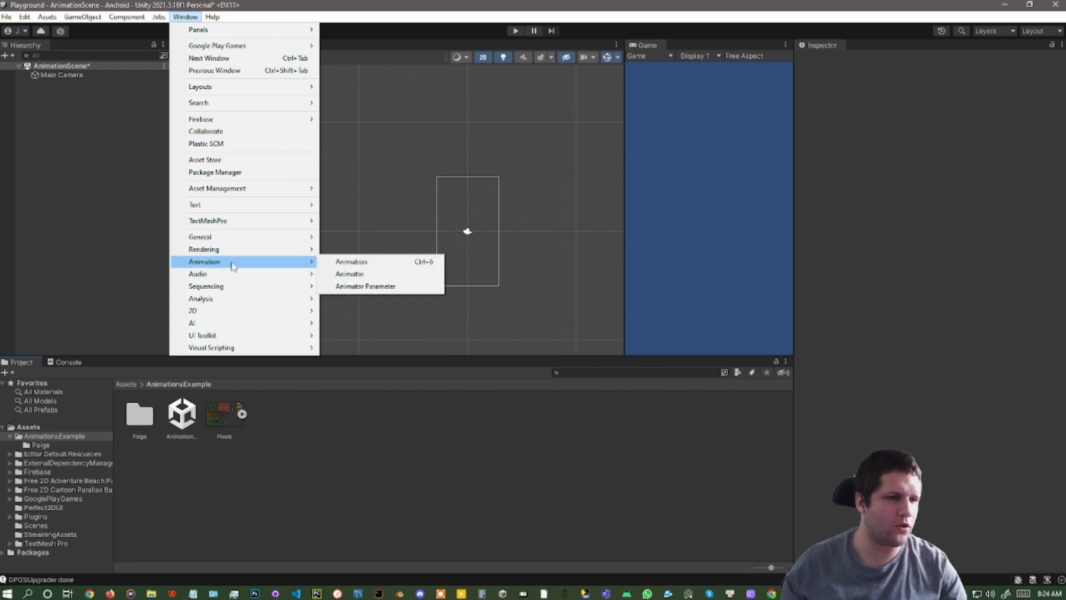
left_click(371, 264)
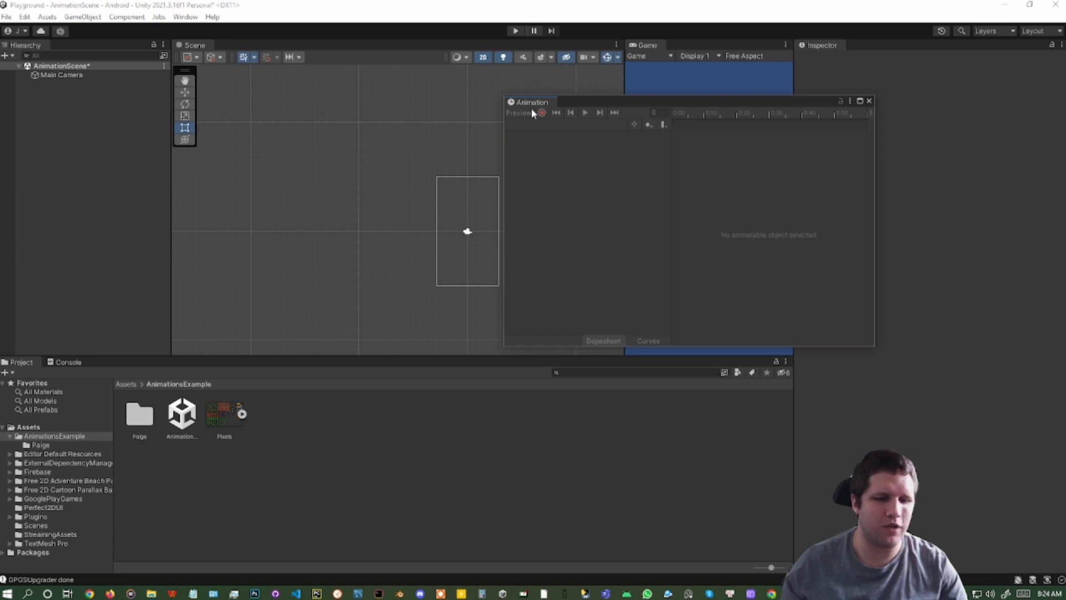
left_click_drag(532, 105, 682, 459)
left_click_drag(530, 421, 336, 422)
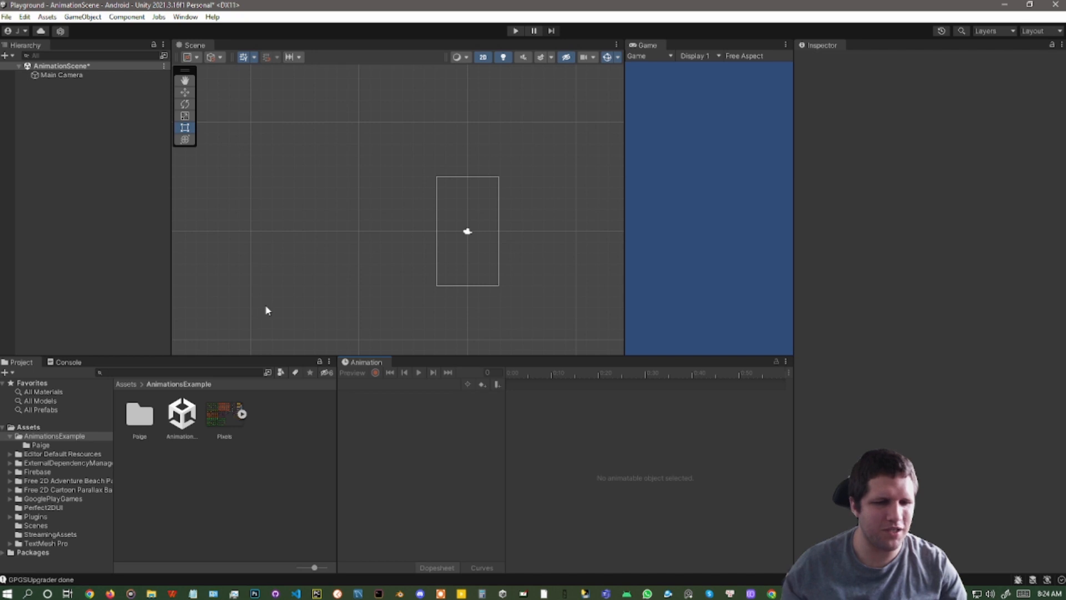
Place the outline_coin_0 sprite from the Pixels sheet in the scene at position X 0, Y 0 and frame it in the Scene view
left_click(244, 413)
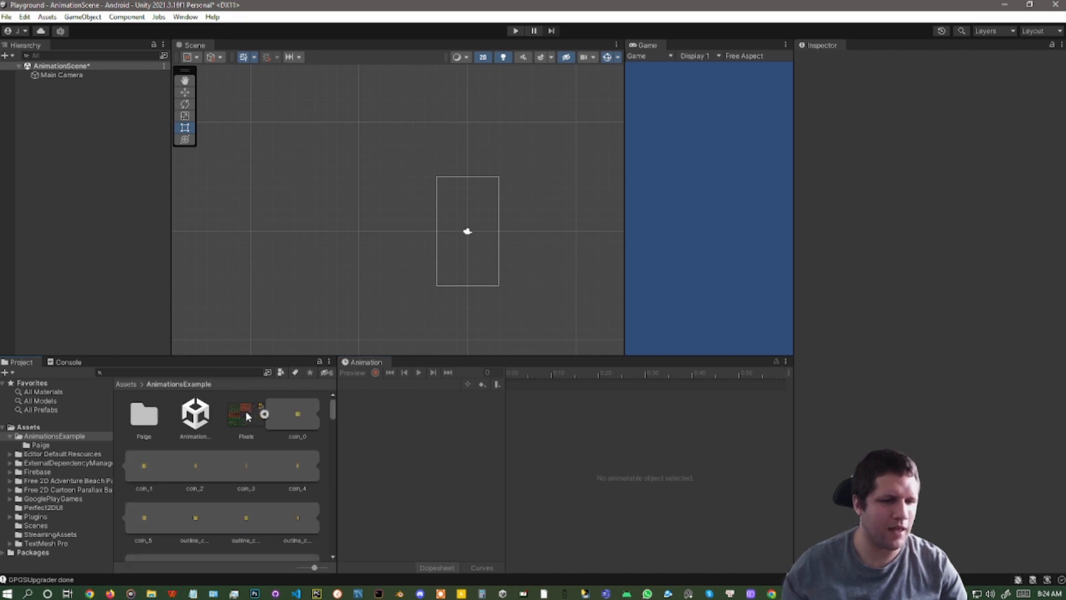
scroll(272, 422, "down", 1)
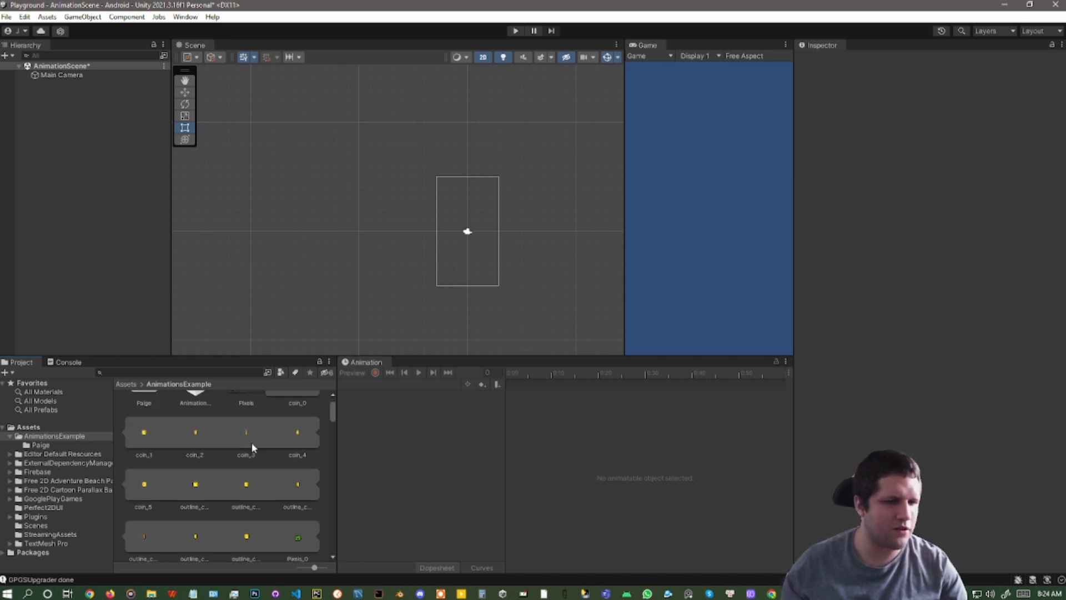
left_click_drag(196, 488, 419, 211)
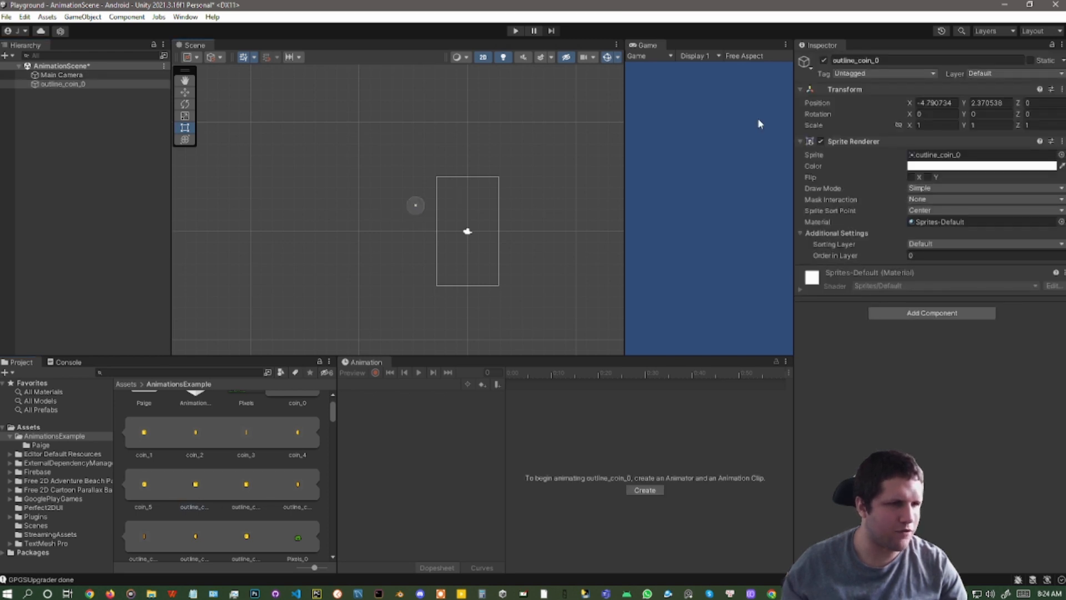
left_click(945, 103)
type("0")
key("Tab")
type("0")
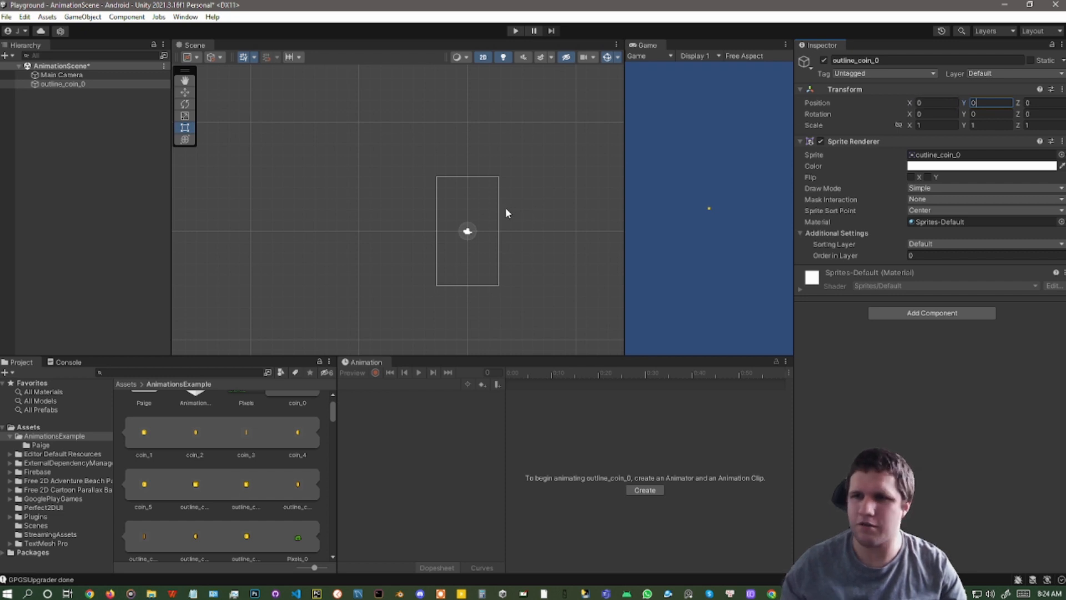
left_click(130, 87)
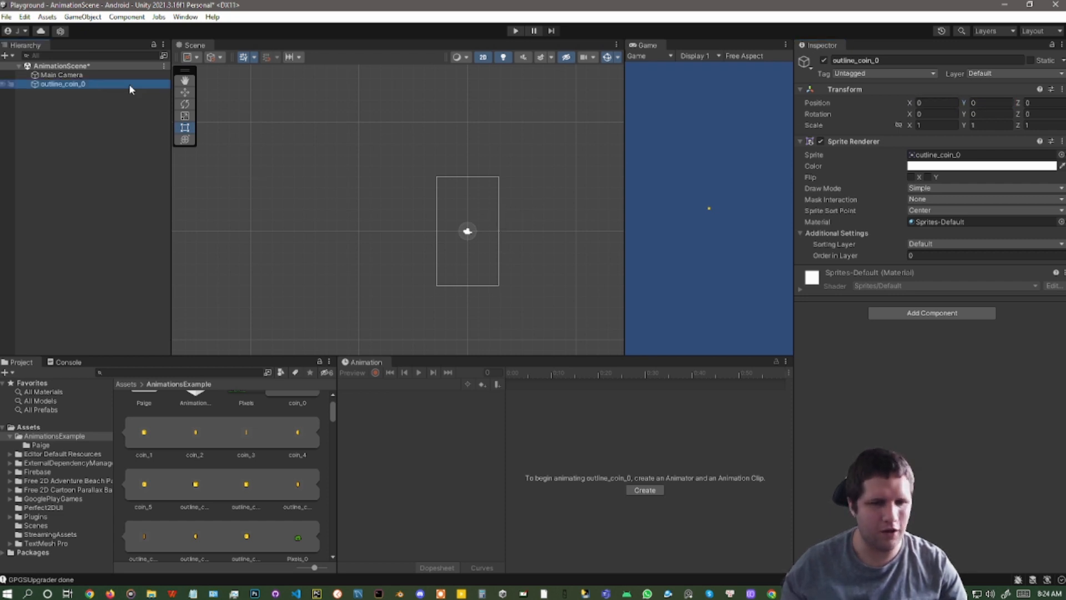
key("f")
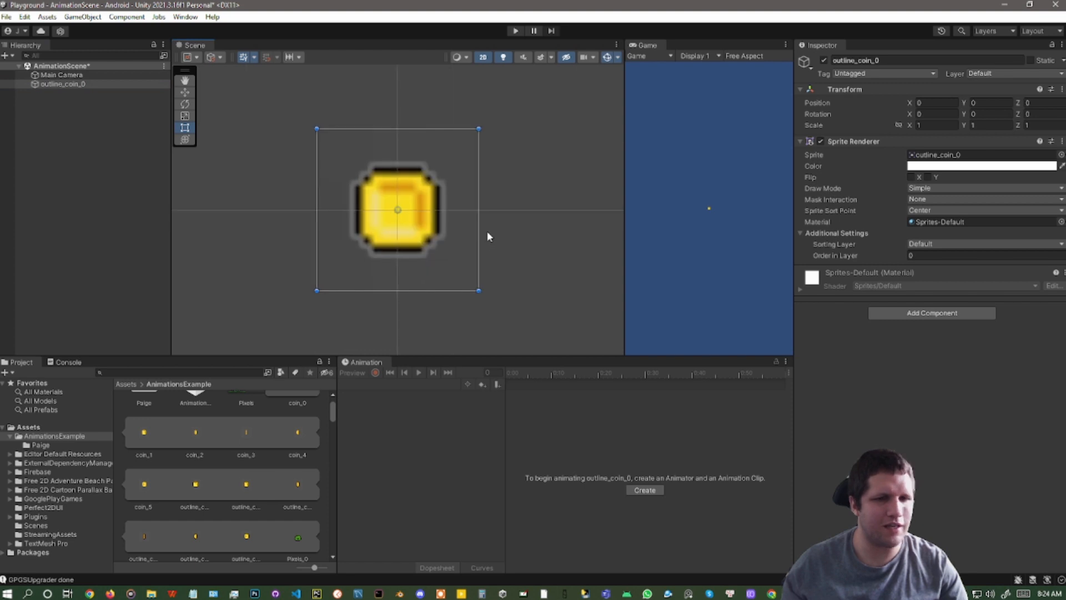
scroll(464, 229, "down", 2)
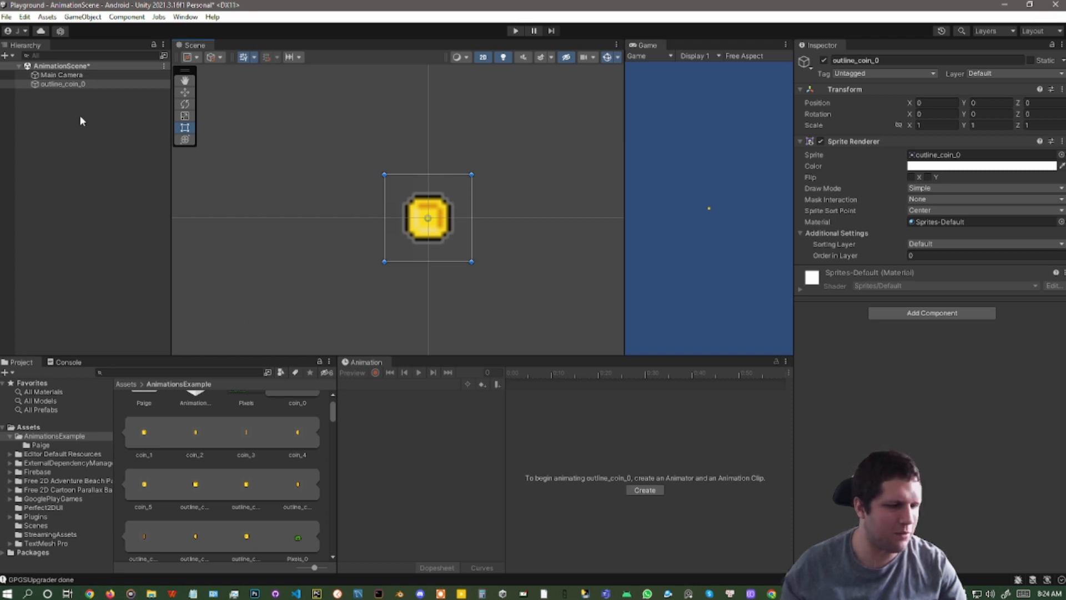
Compare what the Animation window offers for the outline_coin_0 object and for the Main Camera
left_click(70, 86)
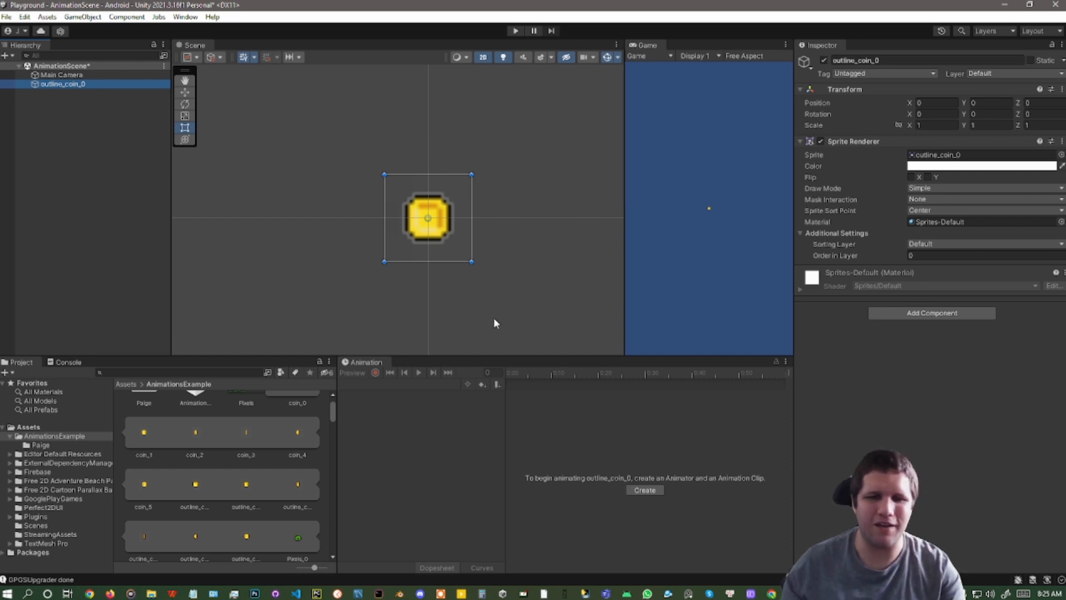
left_click(53, 103)
left_click(57, 85)
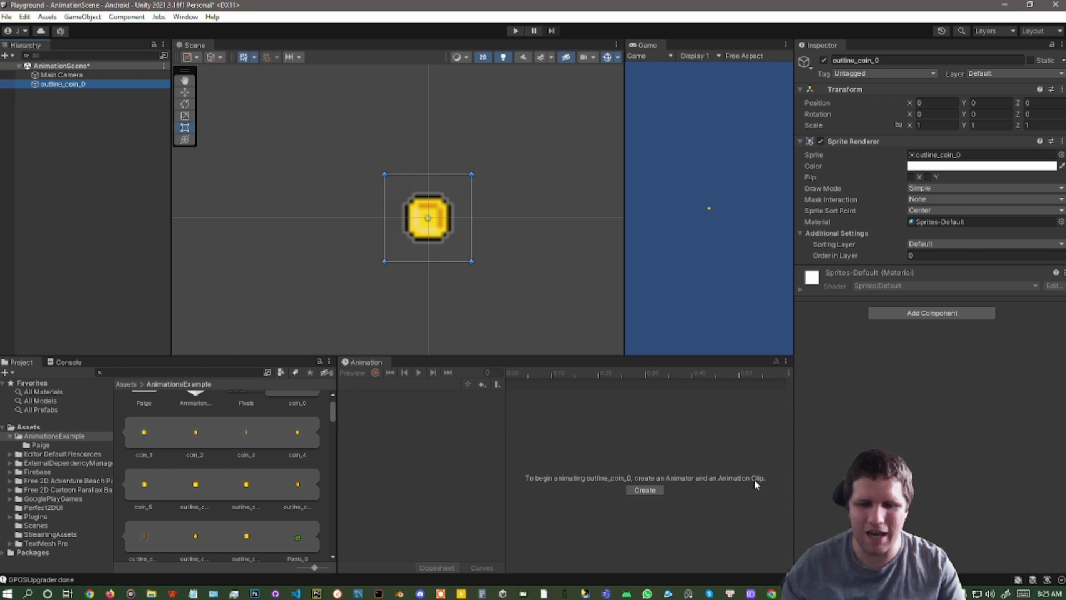
left_click(62, 75)
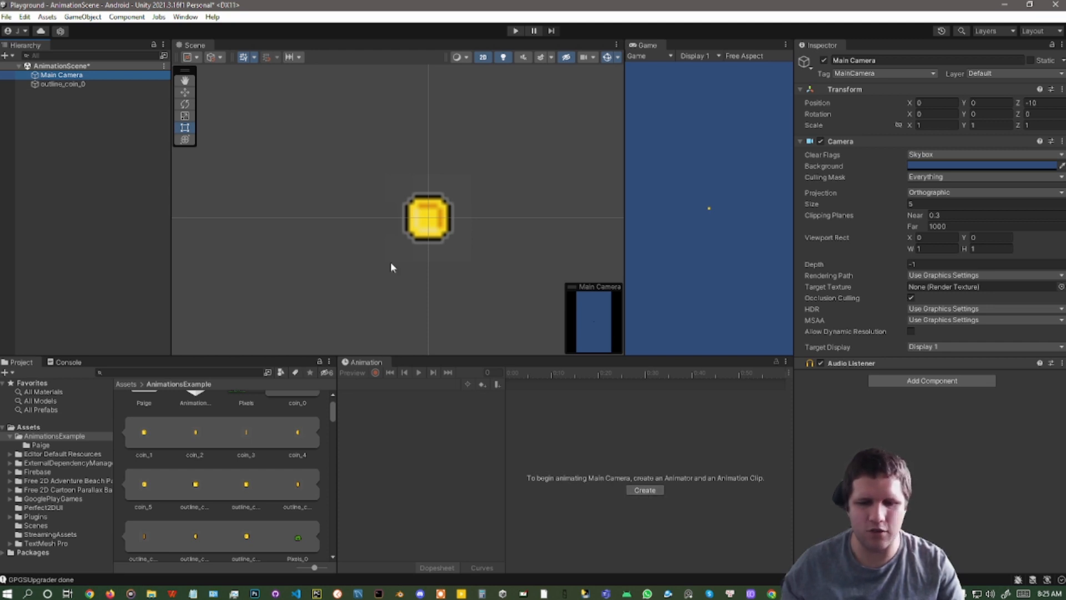
left_click(80, 84)
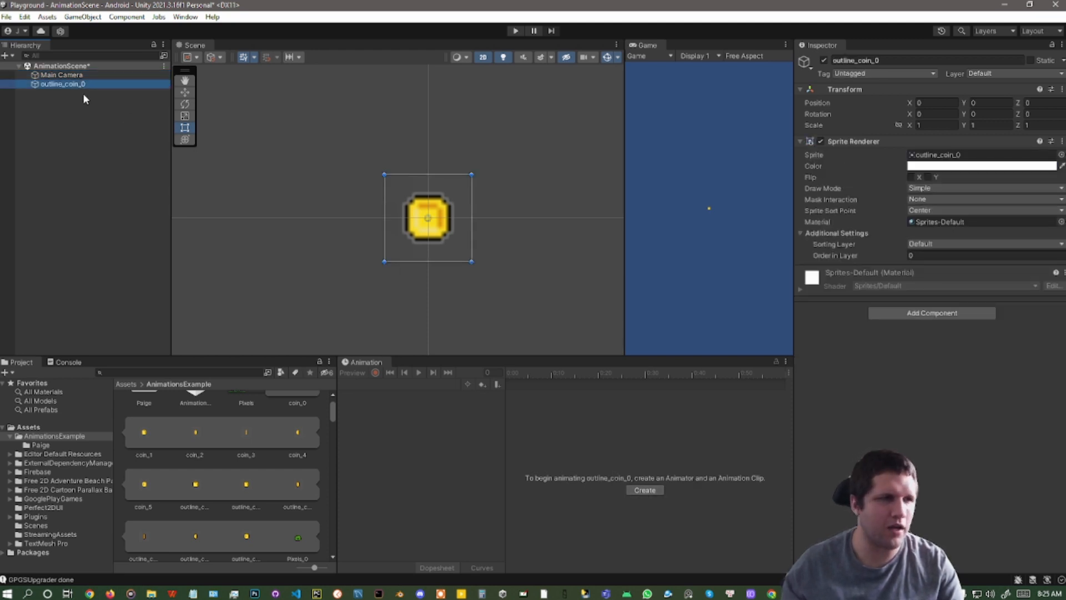
left_click(105, 121)
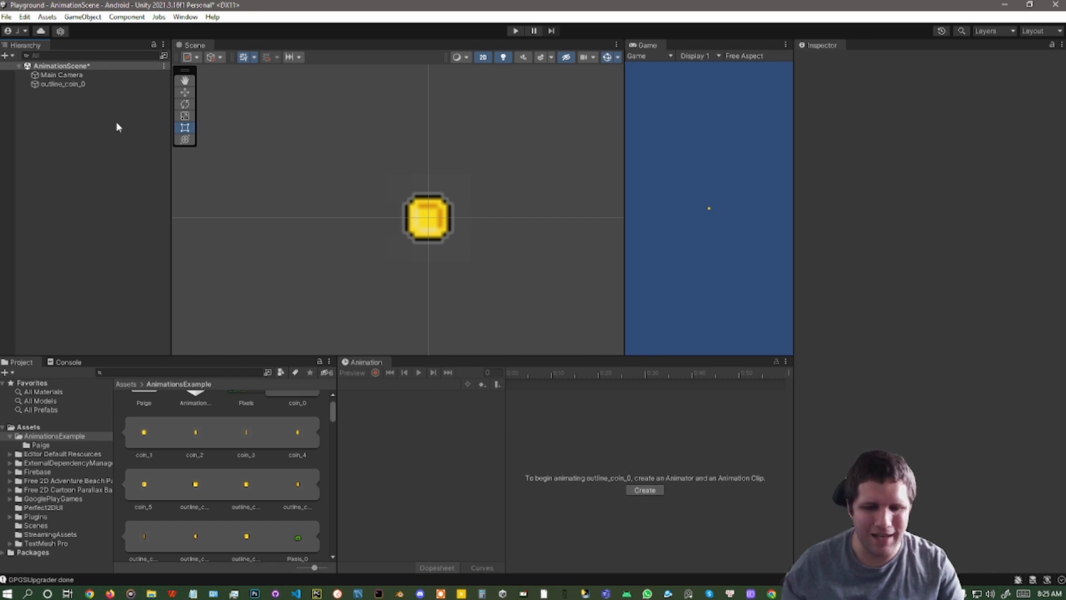
Start a new animation clip for outline_coin_0 and create and open a folder named Animations in the save dialog
left_click(88, 86)
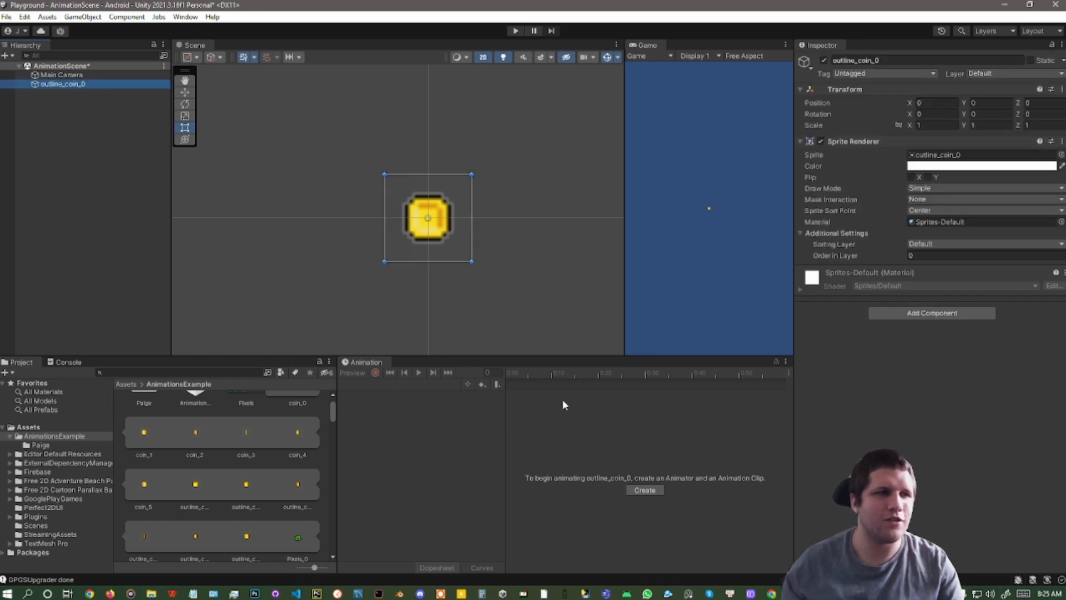
left_click(650, 492)
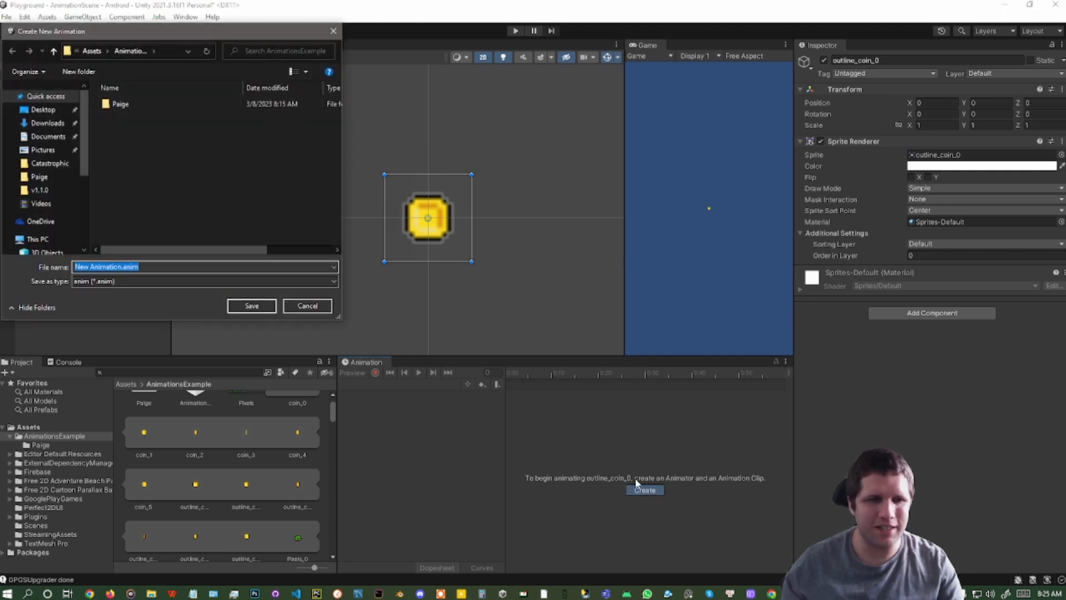
right_click(212, 211)
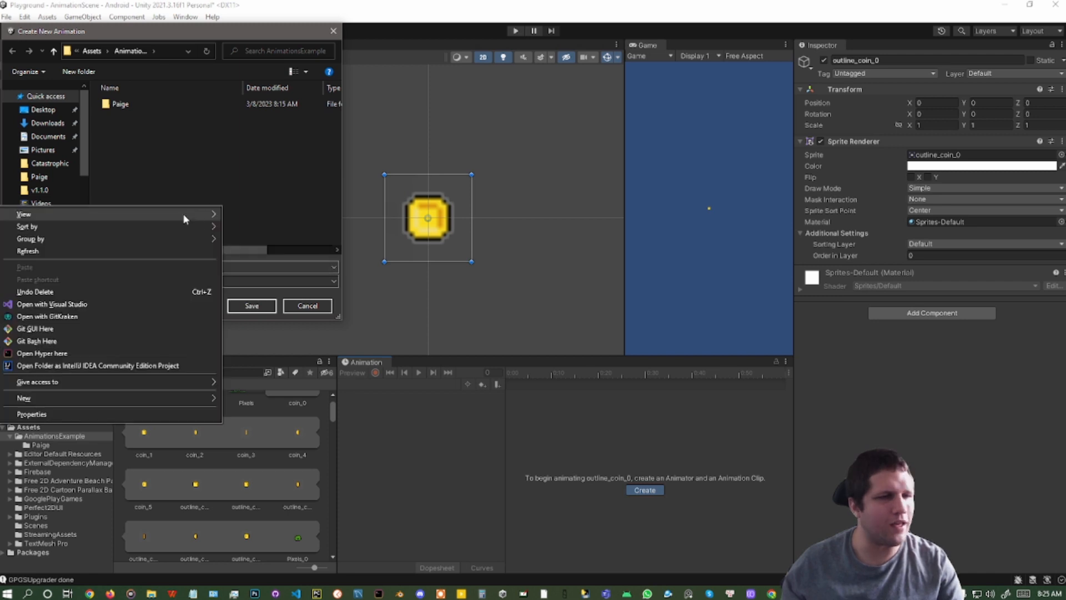
mouse_move(173, 400)
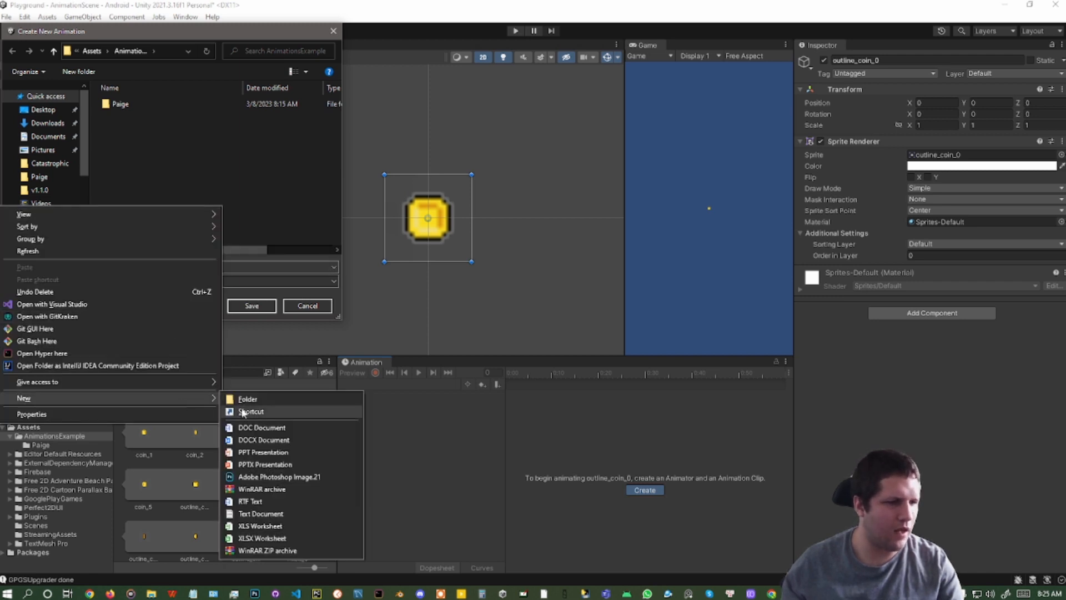
left_click(262, 399)
type("Animation")
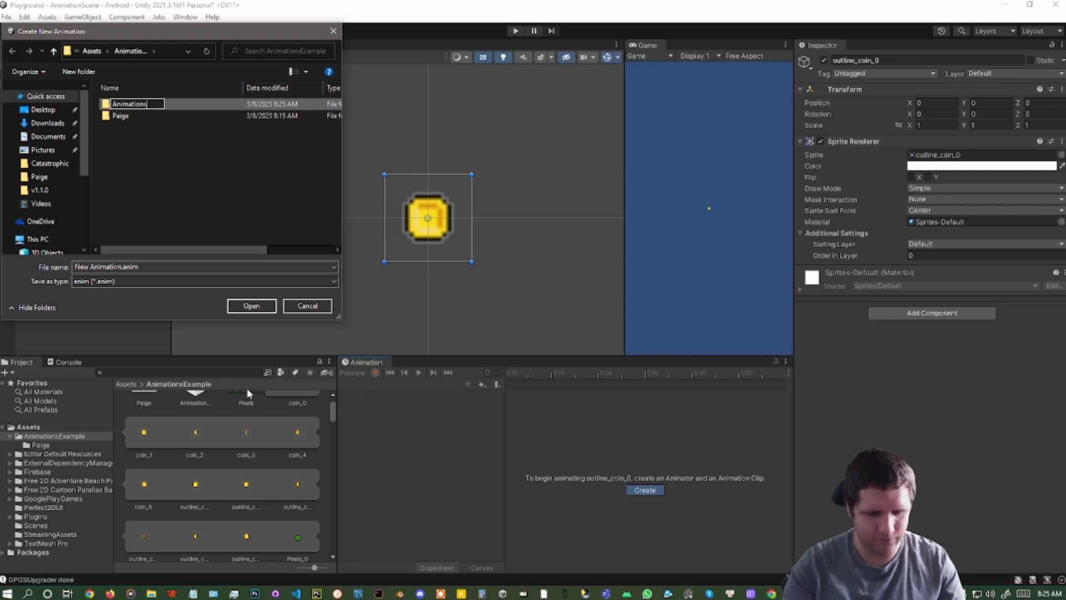
type("s")
key("Return")
key("Return")
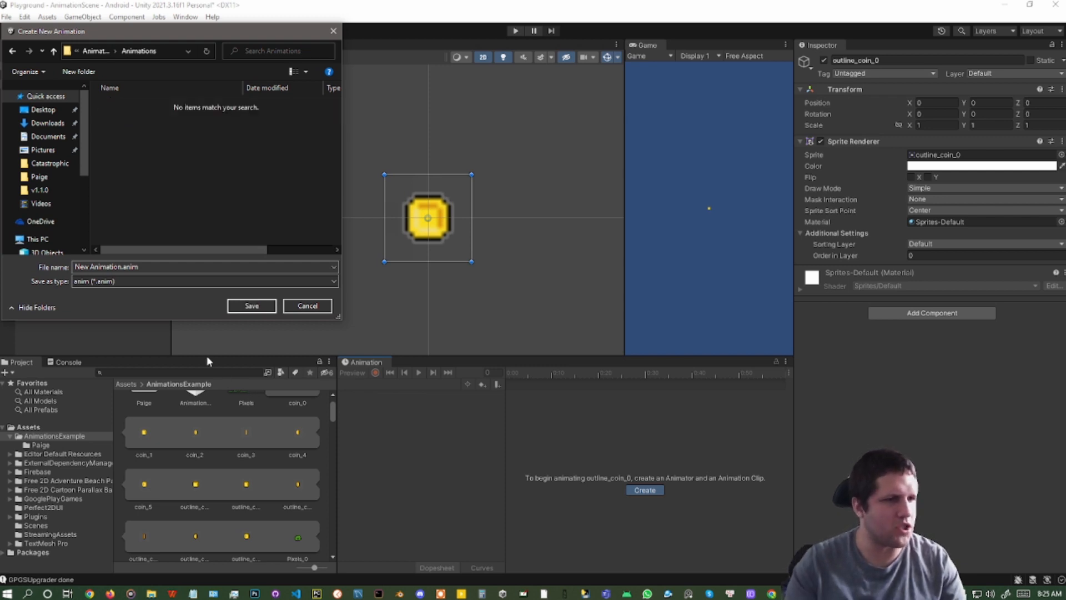
Save the new animation clip as CoinAnim in the Animations folder
left_click(177, 269)
type("CoinAni")
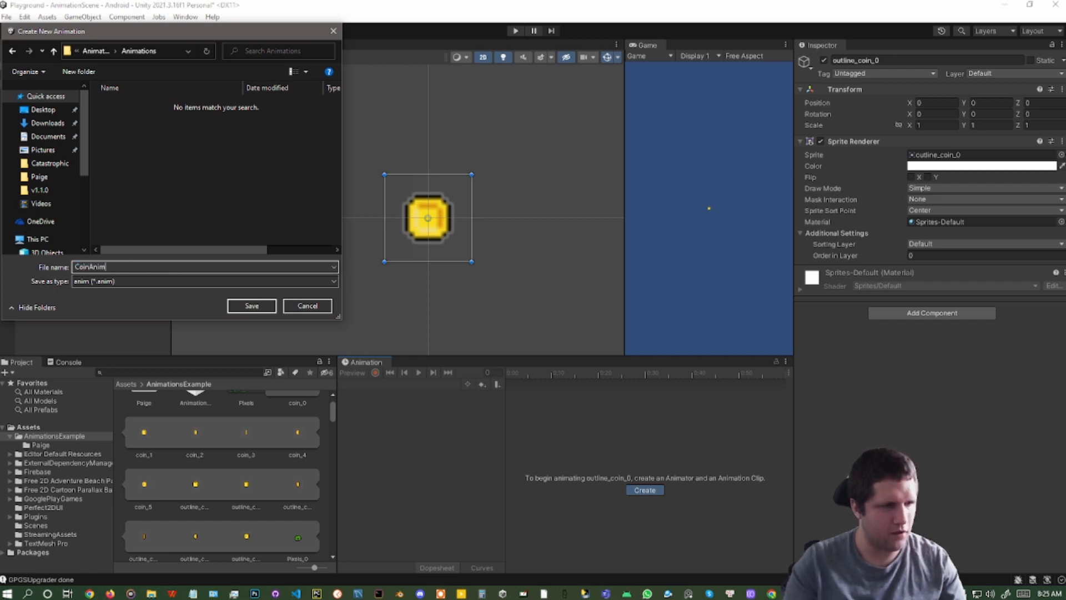
type("m")
key("Return")
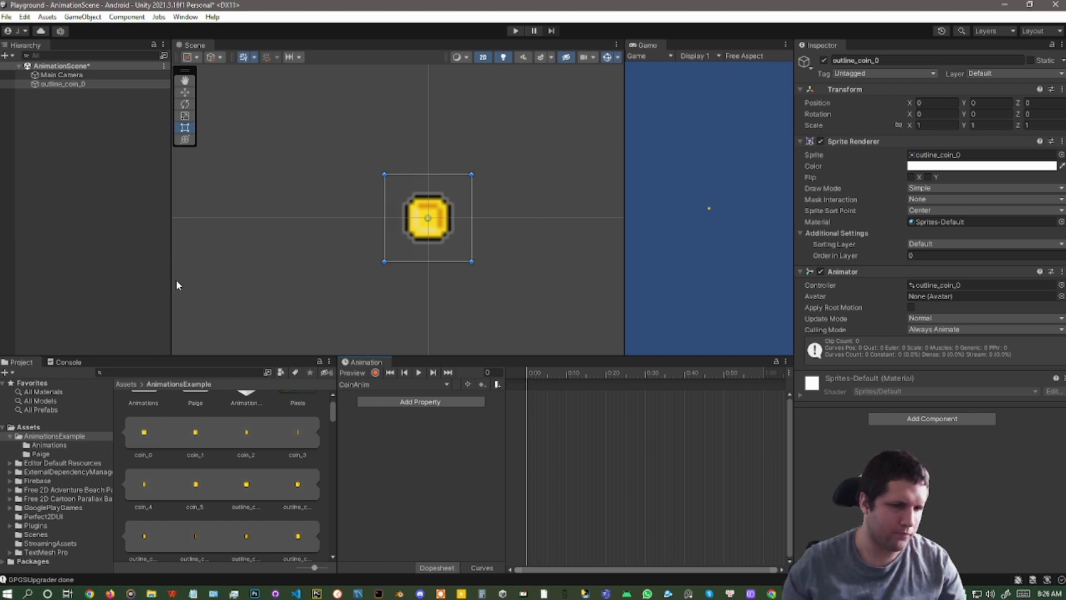
Examine the time scale of the empty CoinAnim timeline at different zoom levels
scroll(245, 447, "down", 1)
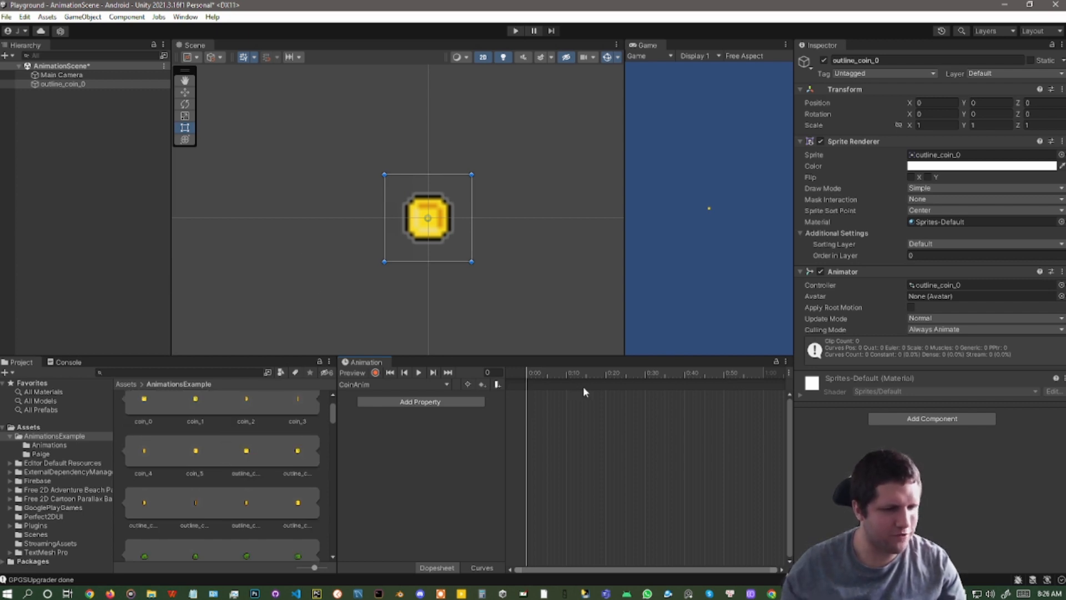
scroll(704, 401, "down", 5)
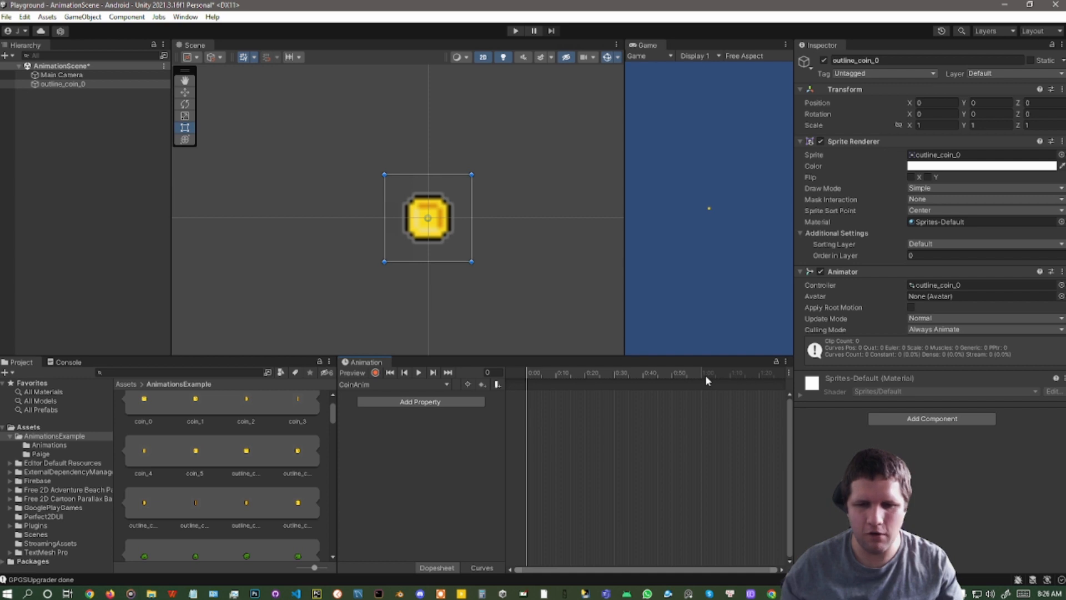
scroll(745, 391, "down", 2)
scroll(746, 398, "down", 3)
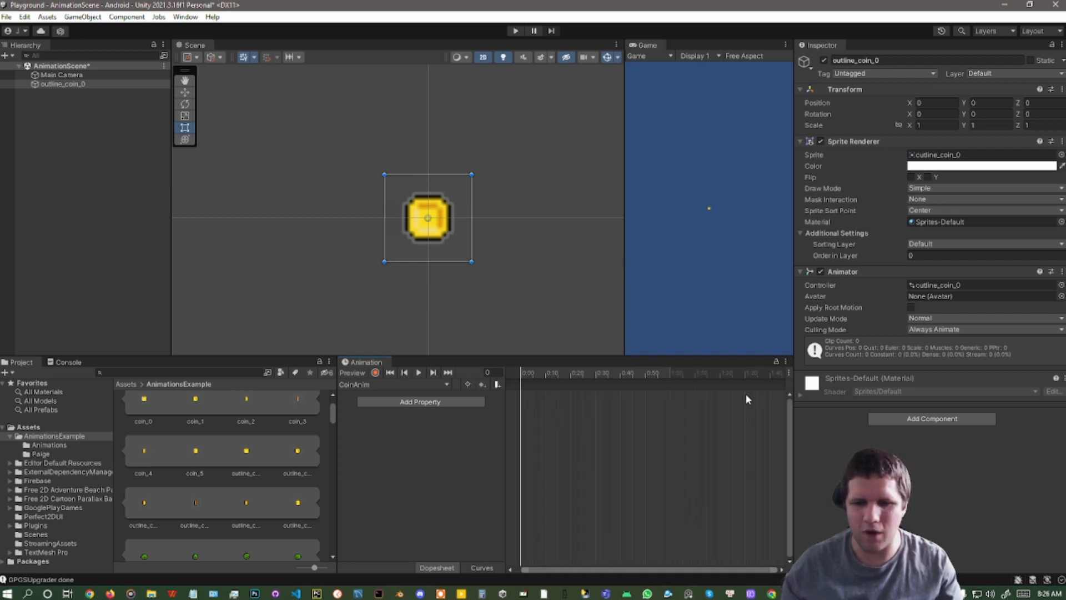
scroll(746, 394, "down", 3)
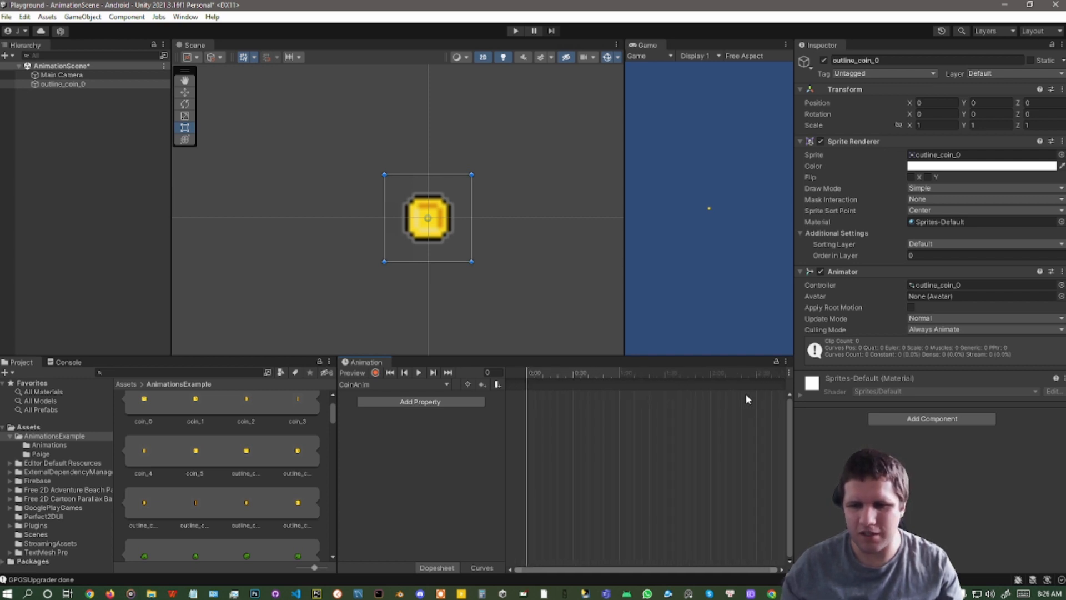
scroll(691, 537, "down", 3)
scroll(691, 537, "down", 2)
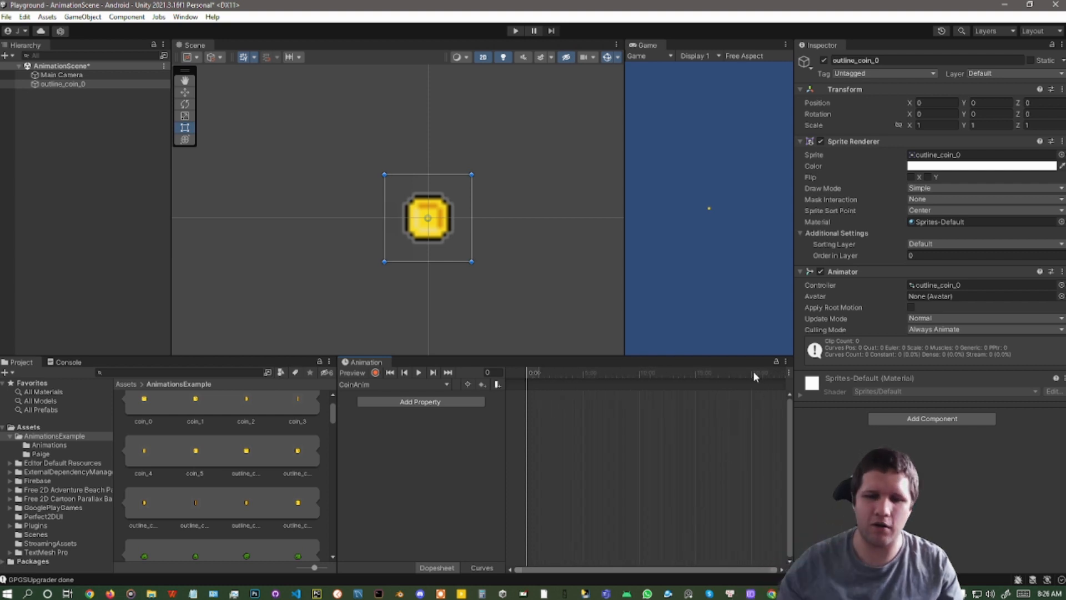
scroll(549, 433, "up", 1)
scroll(550, 438, "up", 8)
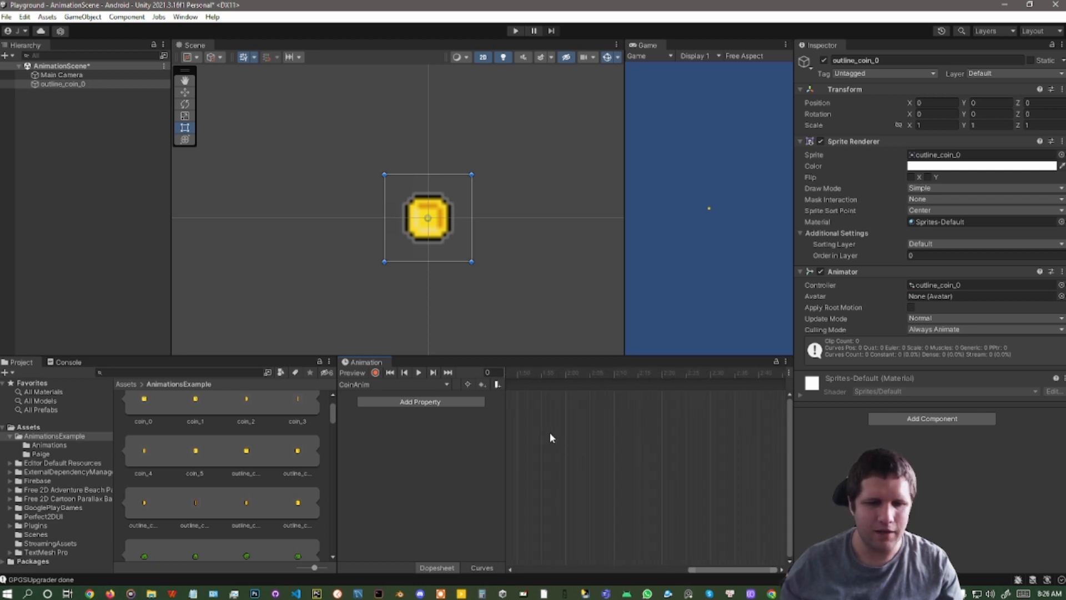
scroll(550, 433, "down", 2)
middle_click_drag(598, 431, 832, 418)
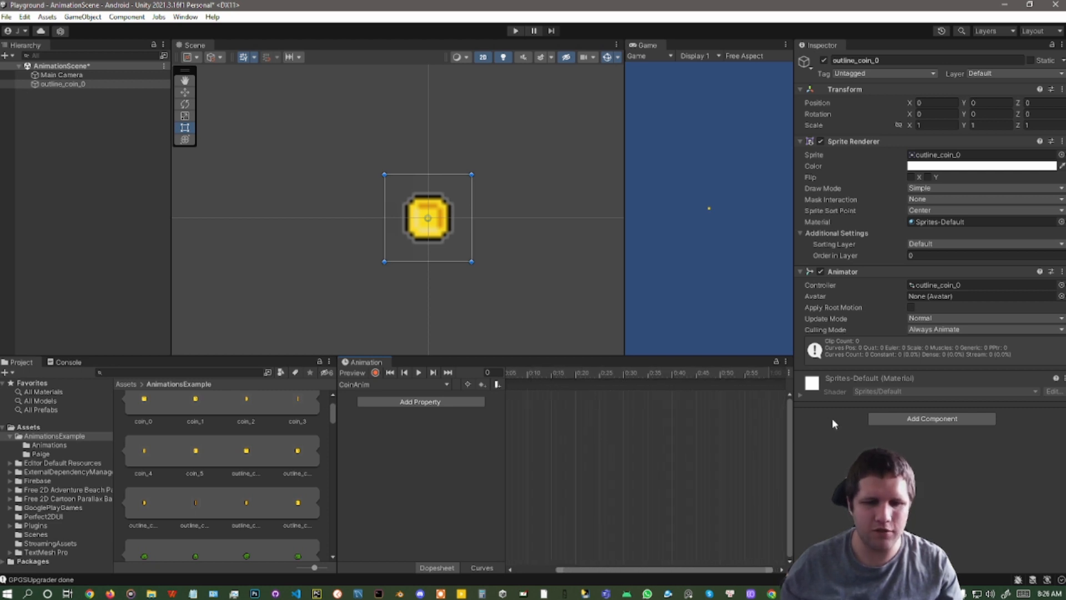
middle_click_drag(569, 434, 746, 413)
scroll(614, 416, "up", 2)
scroll(615, 416, "up", 1)
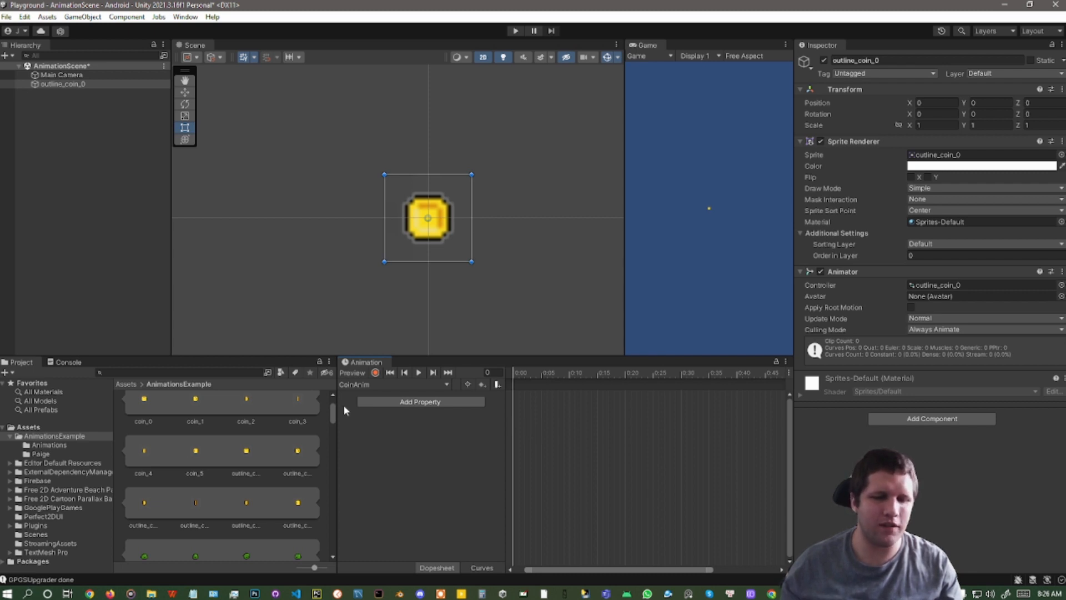
Add the outline_coin_0 sprite as a keyframe at 0:00 of CoinAnim and expand its Sprite track to show thumbnails
left_click_drag(249, 449, 512, 385)
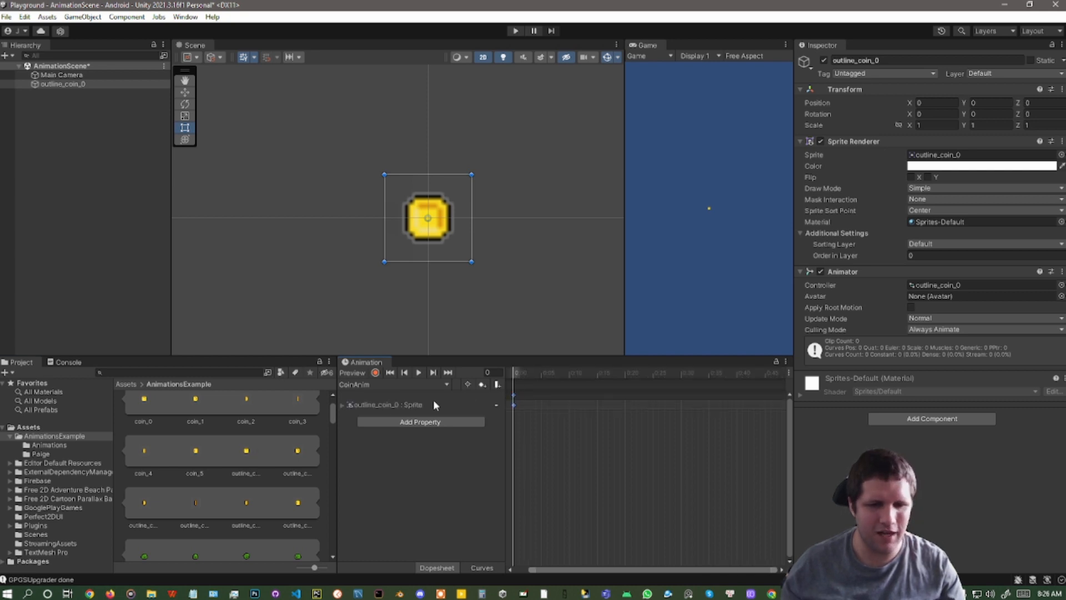
left_click(345, 403)
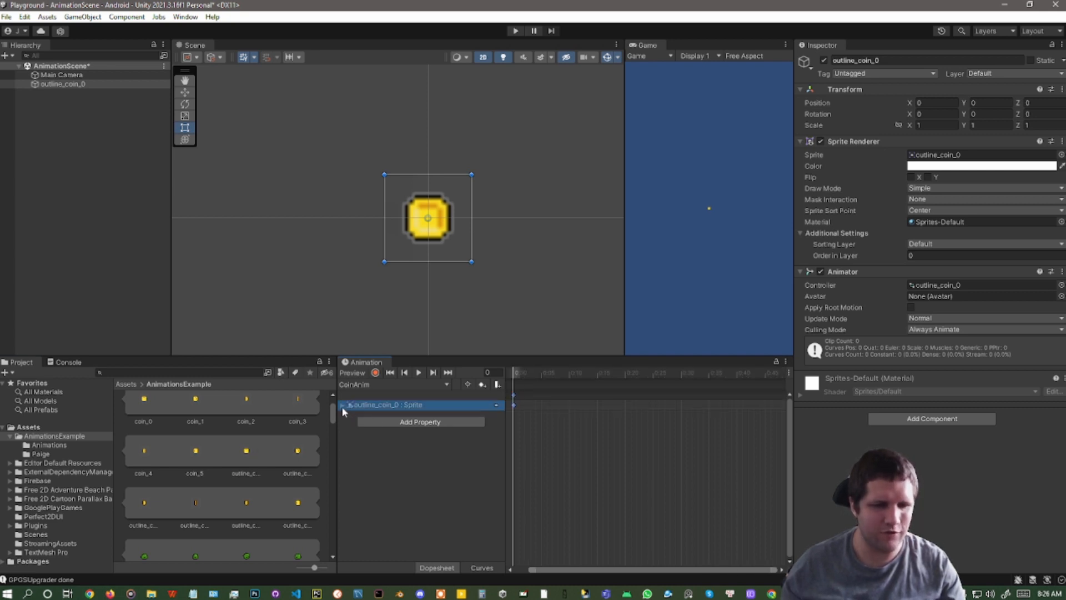
left_click(343, 405)
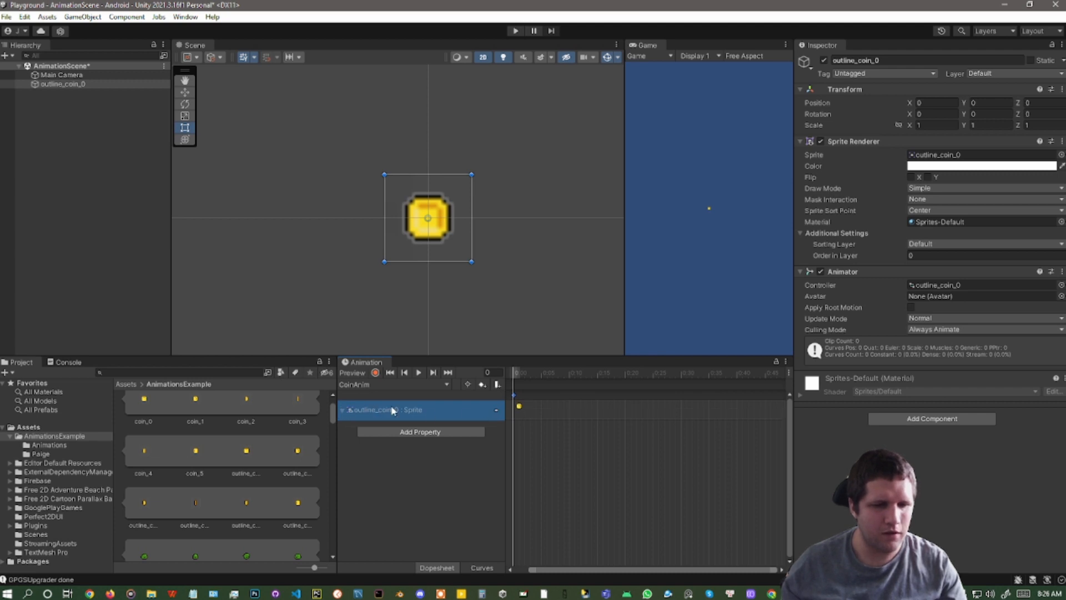
left_click(342, 410)
left_click(343, 406)
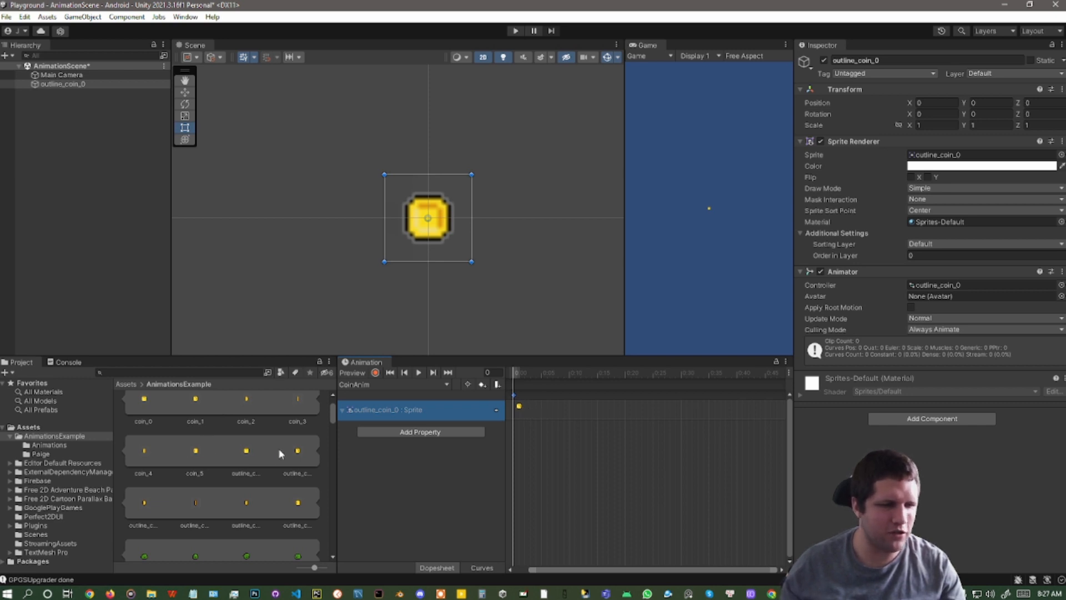
Add the sprites outline_coin_1 to outline_coin_5 in order as keyframes at 0:05, 0:10, 0:15, 0:20 and 0:25
left_click_drag(300, 451, 544, 399)
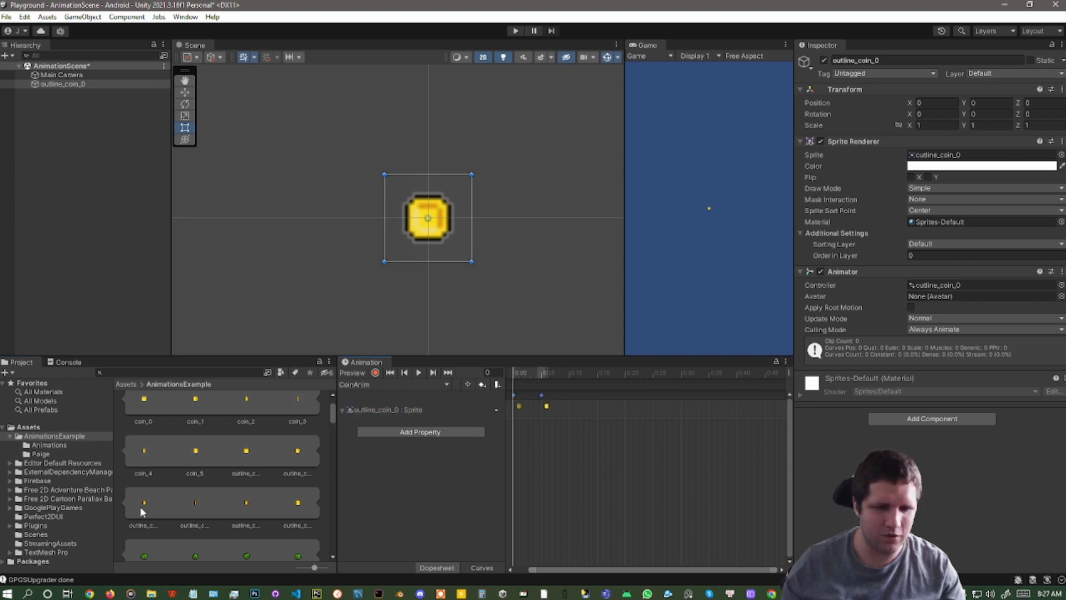
left_click_drag(142, 505, 567, 401)
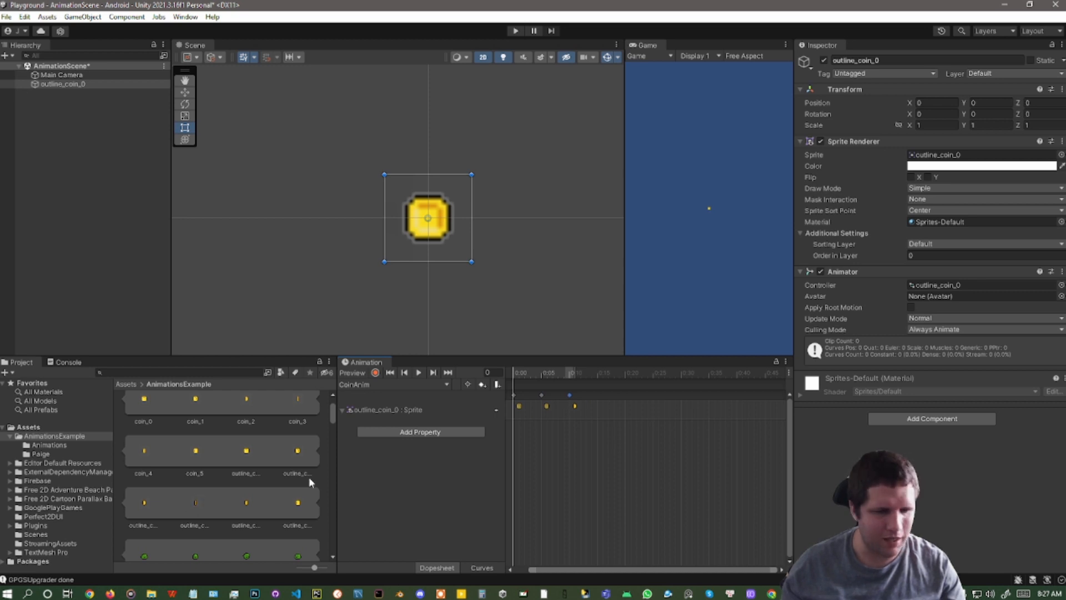
left_click_drag(195, 501, 598, 398)
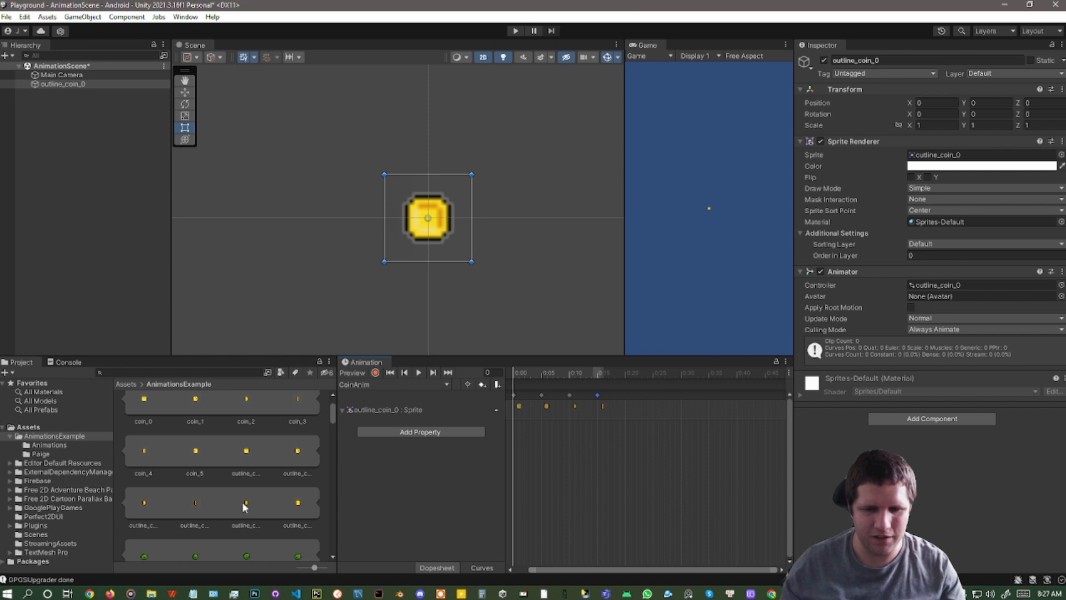
left_click_drag(246, 503, 628, 398)
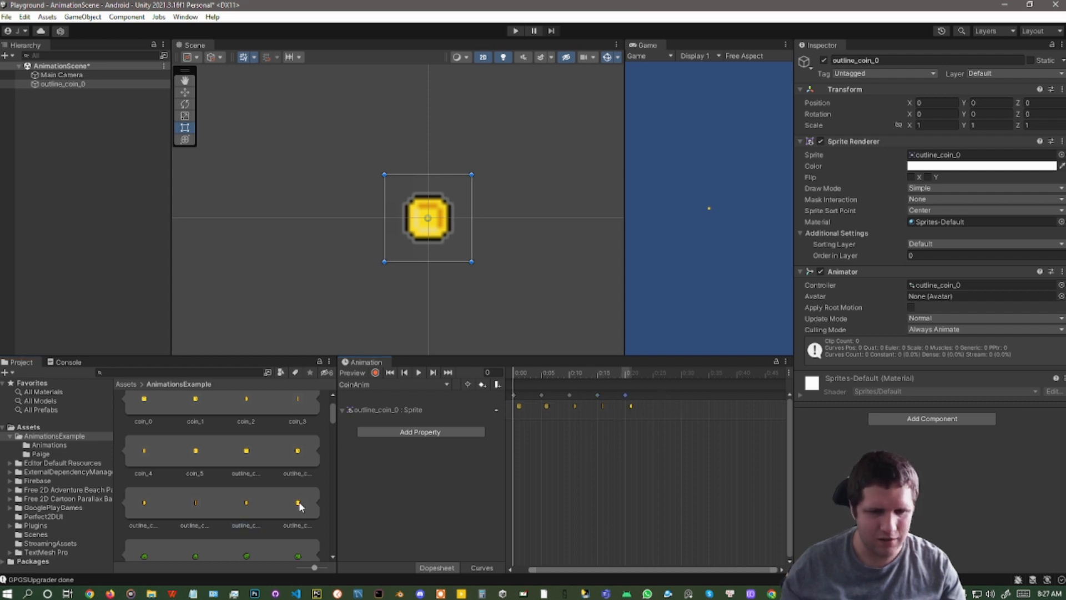
left_click_drag(300, 507, 660, 404)
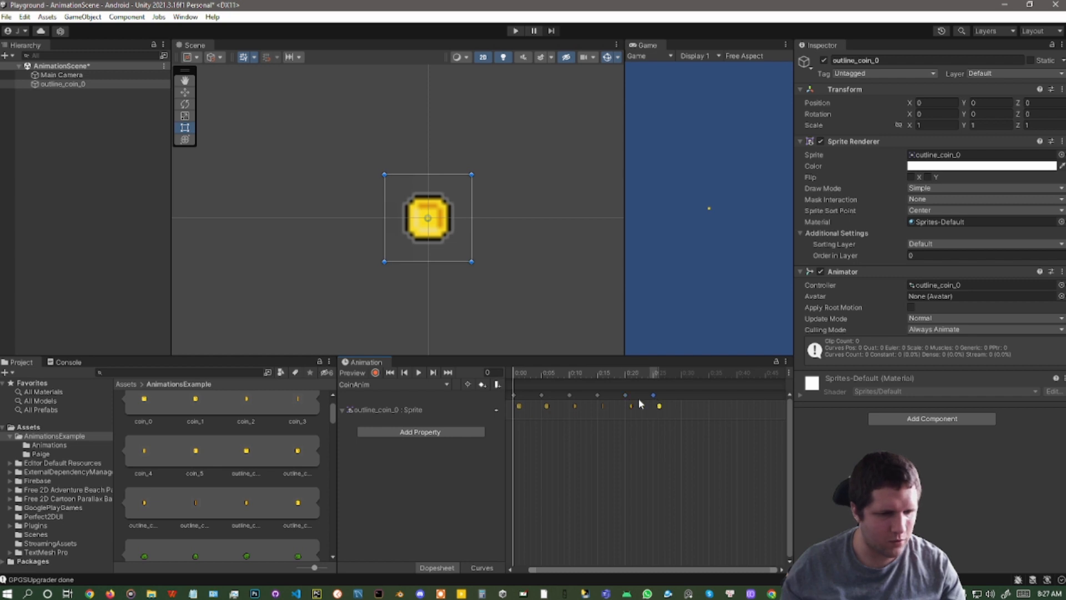
Scrub through the start of CoinAnim and preview its playback in the Scene view
left_click(519, 373)
mouse_move(535, 372)
left_mouse_down()
mouse_move(666, 380)
mouse_move(520, 386)
left_mouse_up()
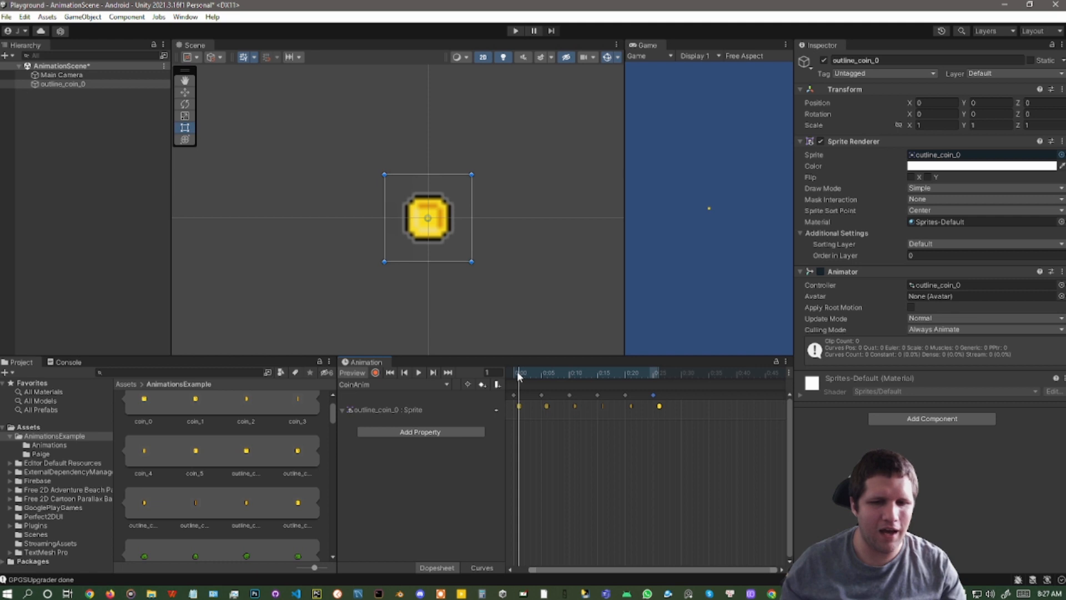
left_click_drag(517, 372, 492, 389)
left_click(419, 372)
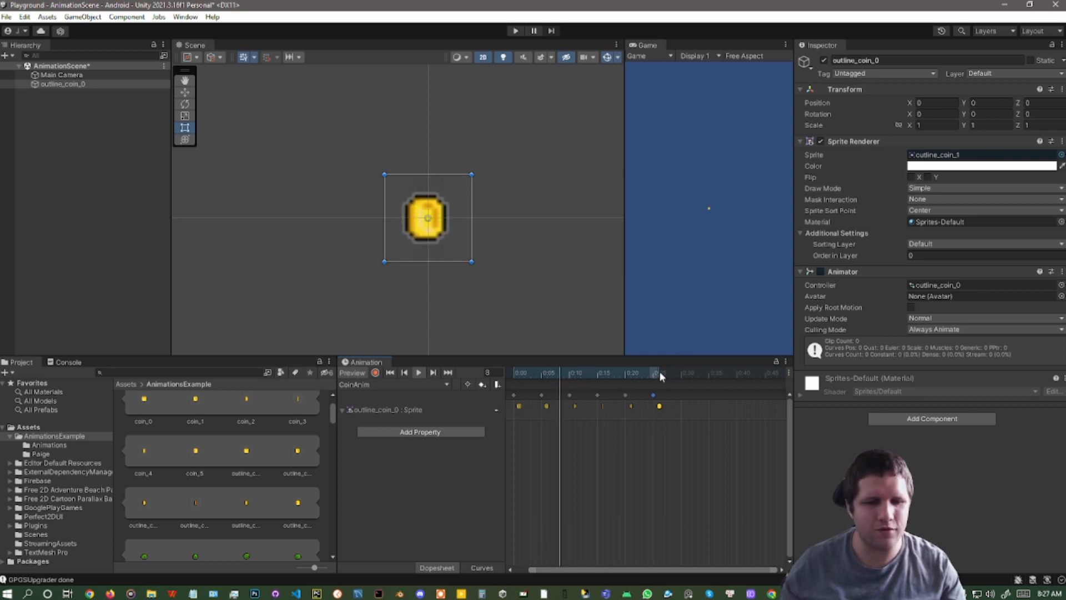
left_click(419, 373)
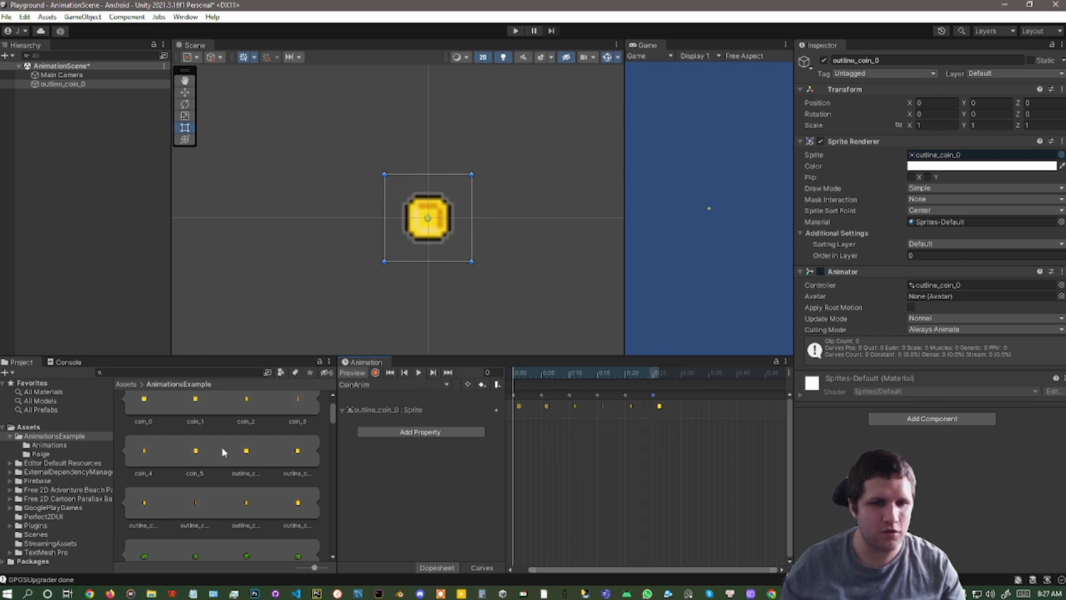
Add outline_coin_0 as a closing keyframe at 0:30, and preview the looping coin animation before returning to frame 0
left_click_drag(245, 452, 683, 400)
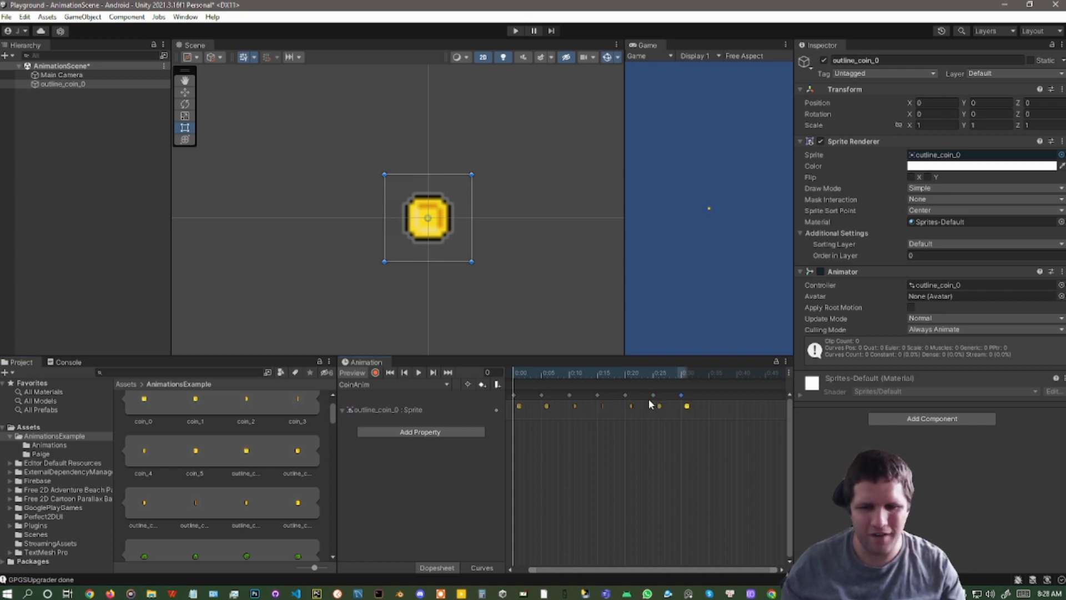
left_click(419, 373)
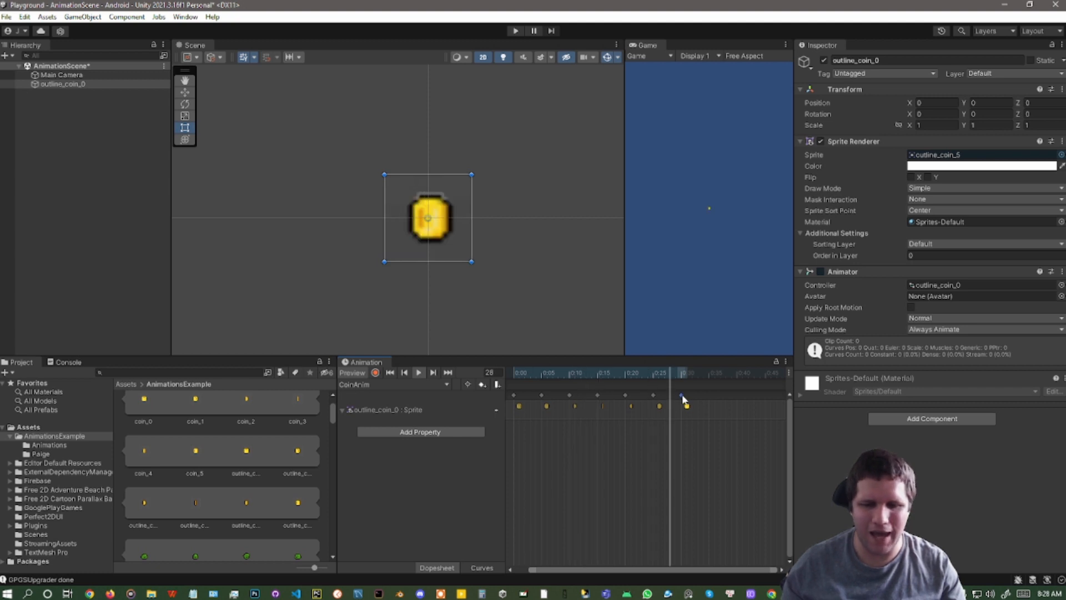
left_click(419, 371)
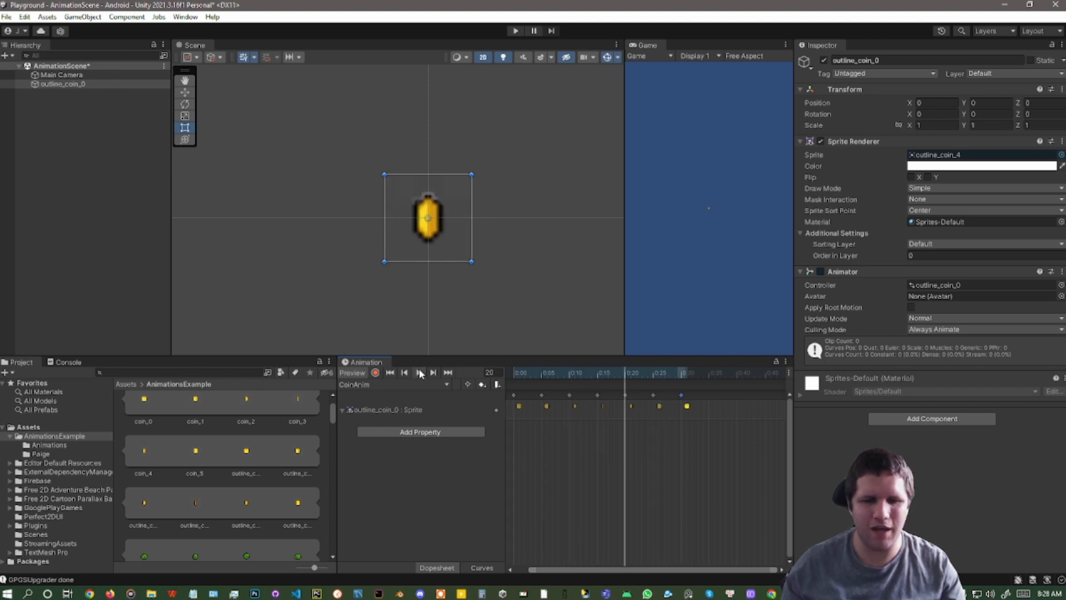
left_click(513, 372)
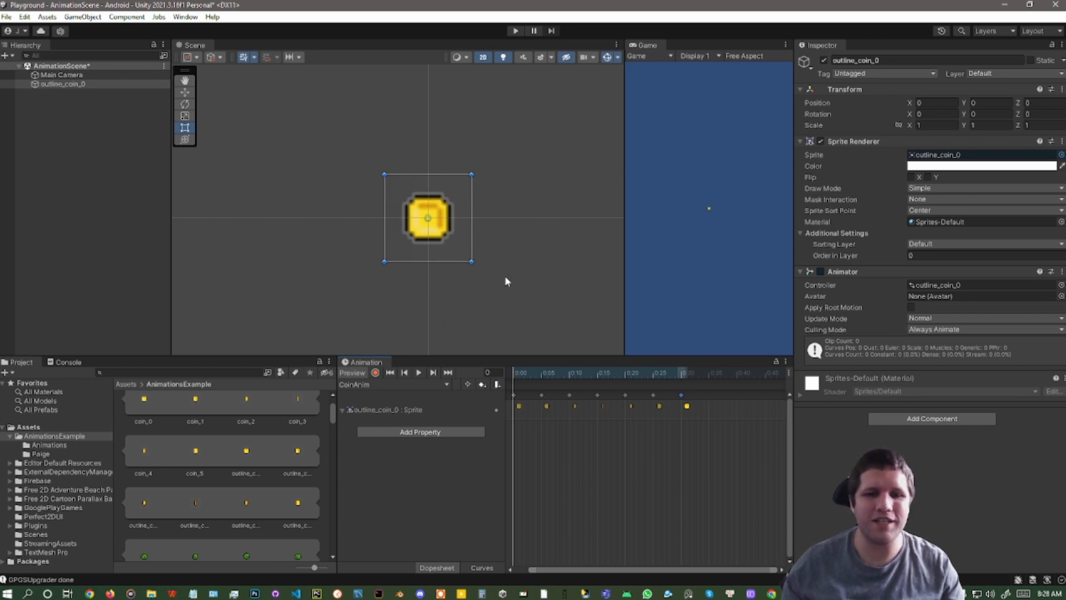
Add a Box Collider component to the outline_coin_0 object
left_click(908, 419)
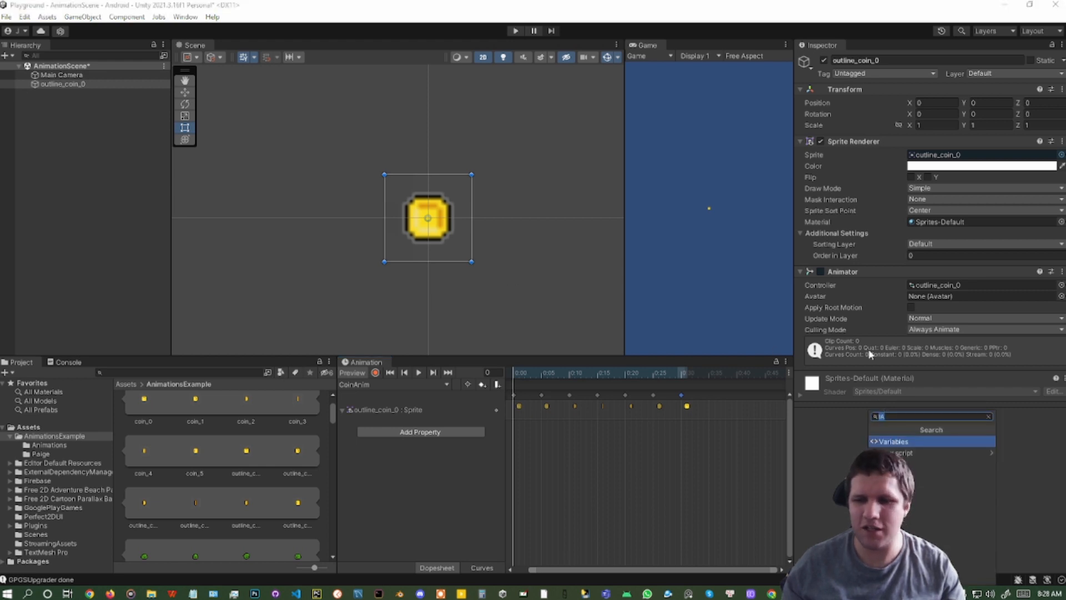
type("bo")
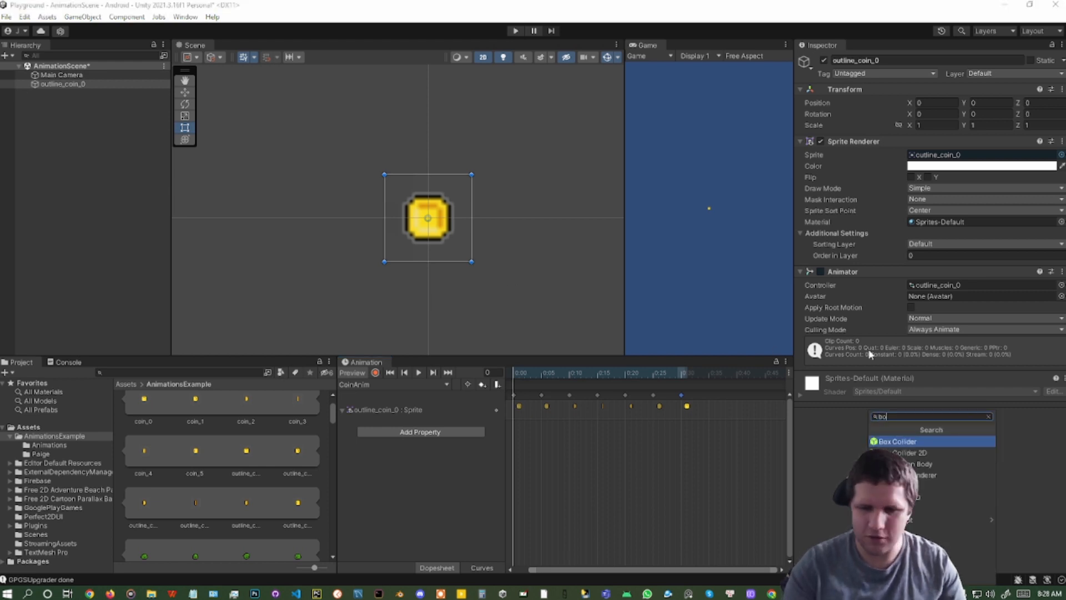
key("Return")
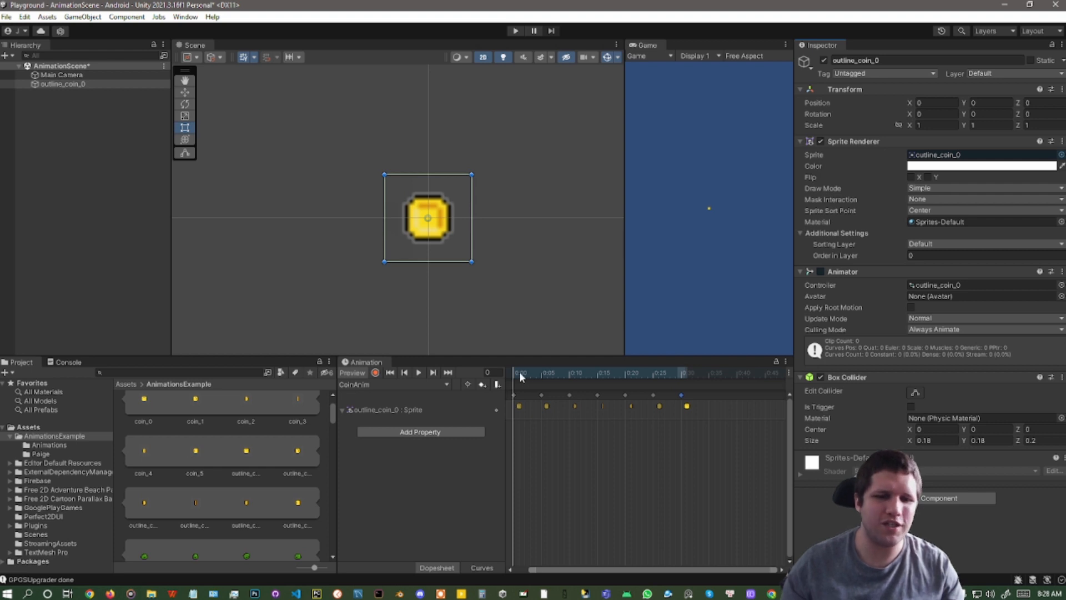
Record keyframes at frame 0 that shrink the Box Collider to the coin's outline, about 0.097 by 0.098 in size
mouse_move(522, 378)
left_mouse_down()
mouse_move(547, 378)
mouse_move(516, 376)
left_mouse_up()
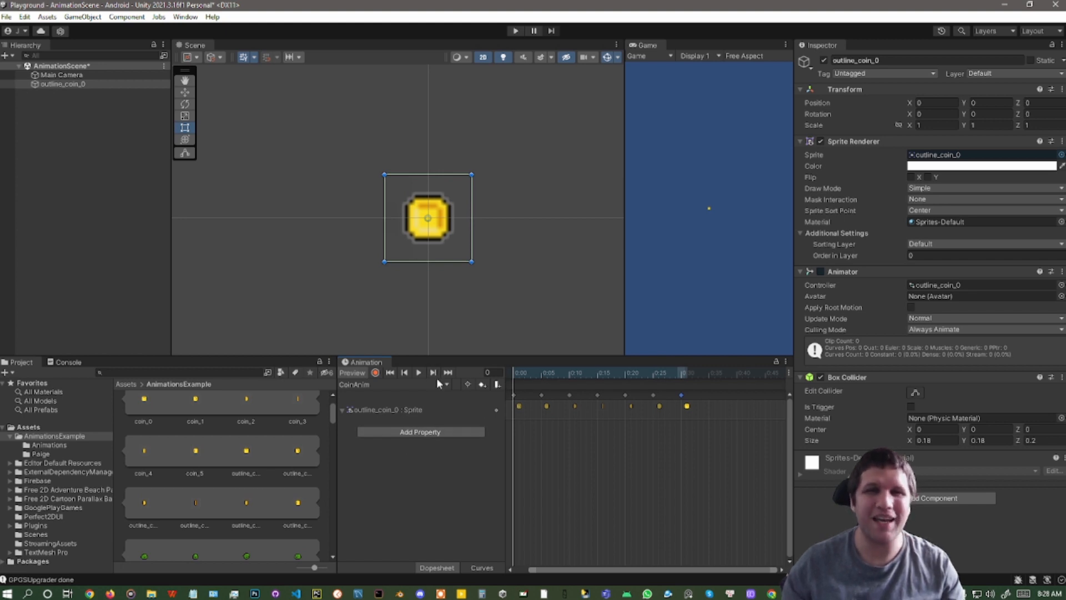
left_click(376, 373)
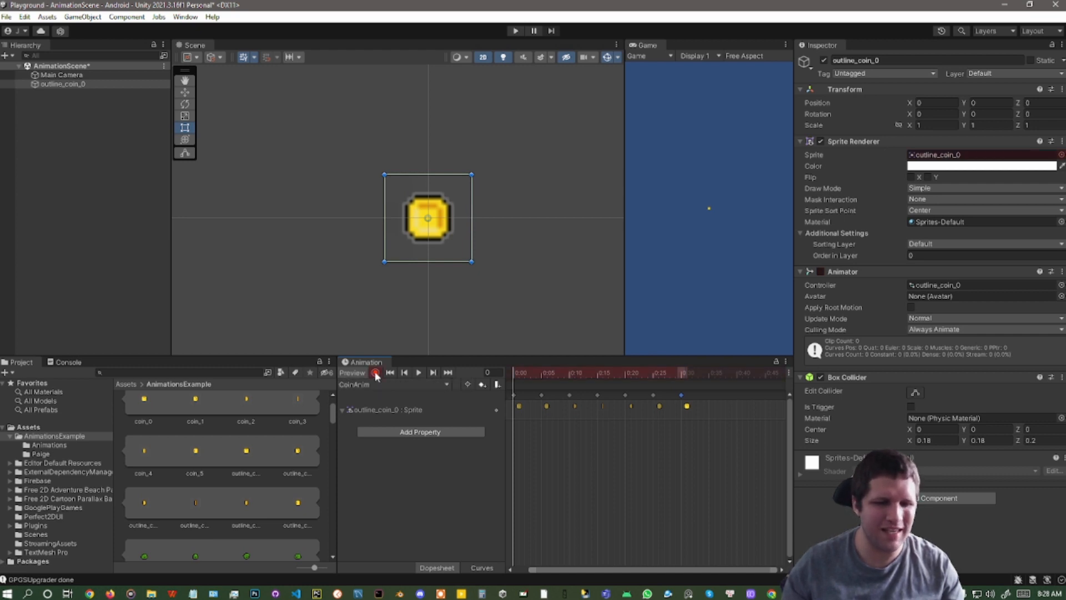
left_click(916, 393)
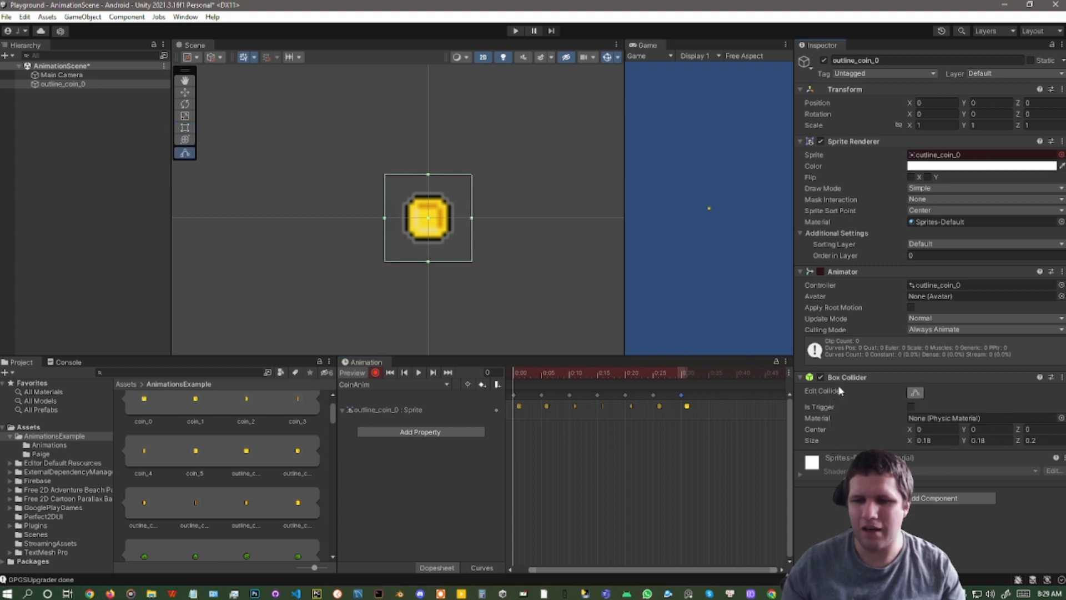
scroll(455, 223, "up", 5)
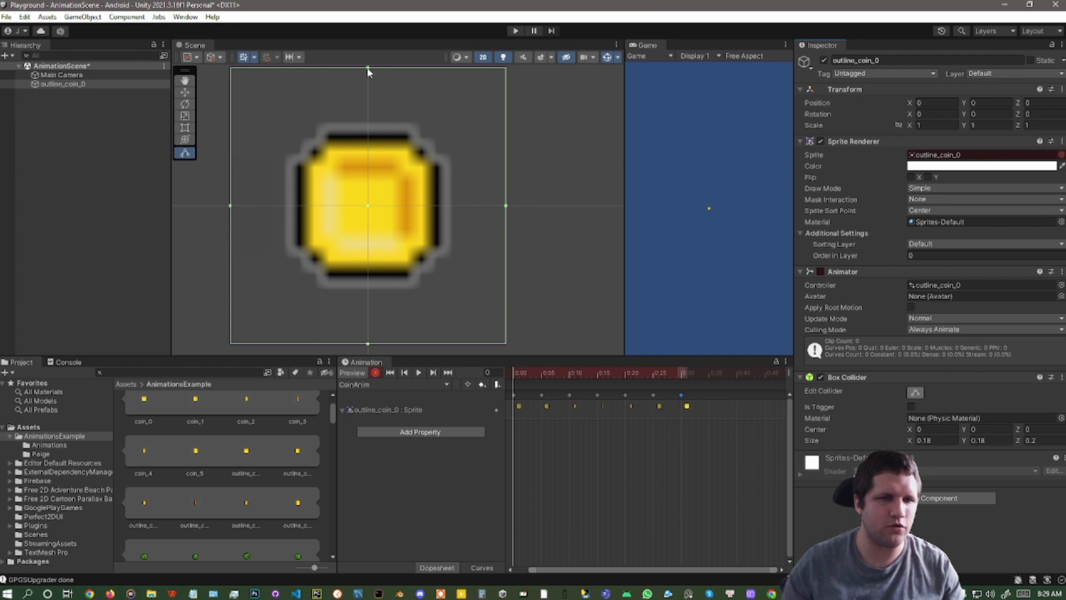
scroll(371, 86, "down", 1)
left_click_drag(370, 72, 371, 131)
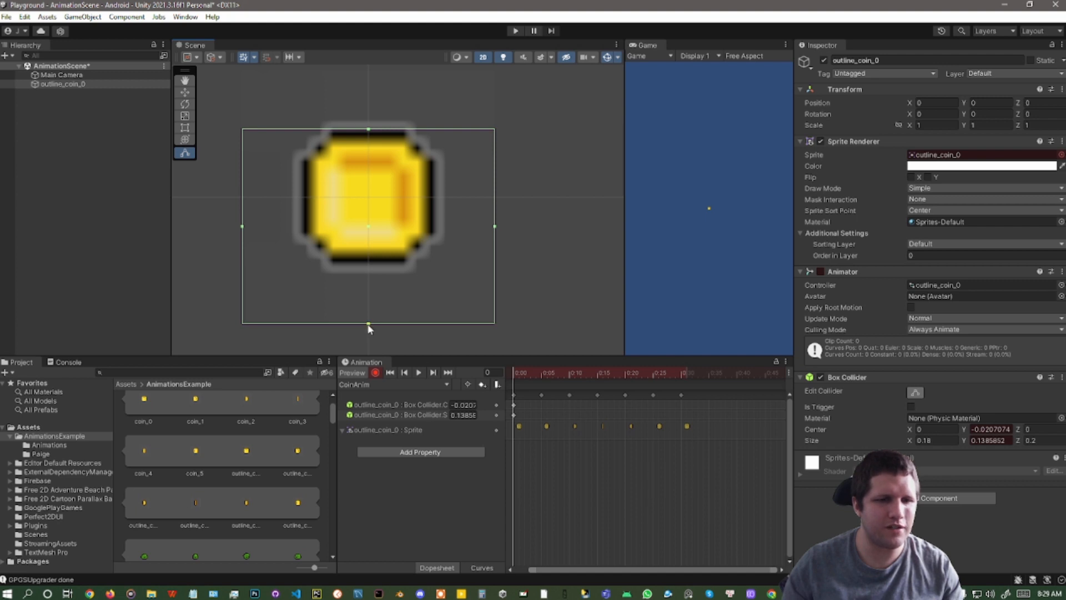
left_click_drag(368, 325, 370, 271)
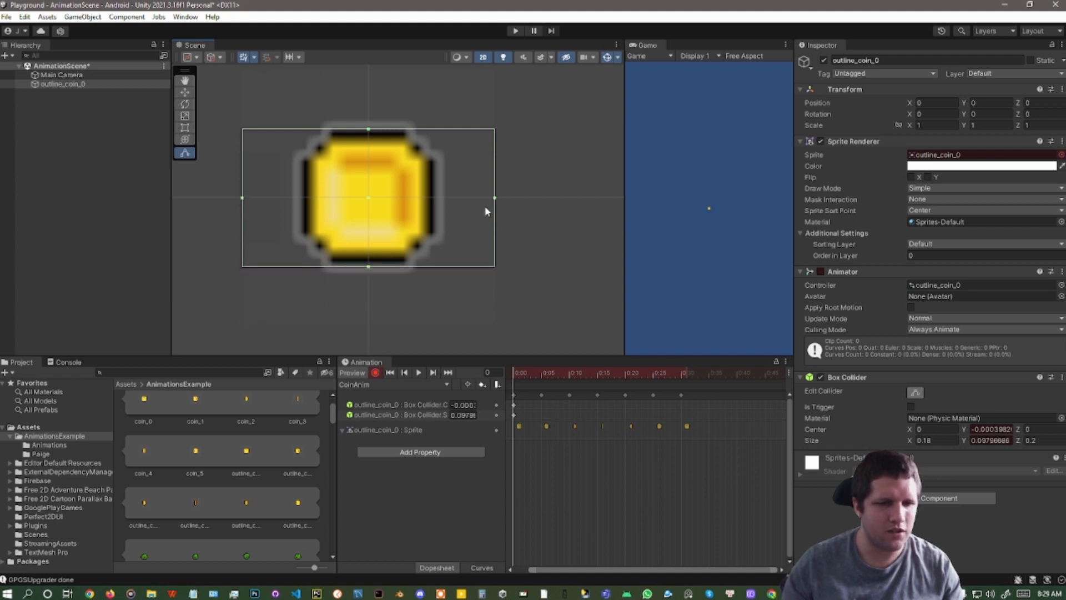
left_click_drag(495, 197, 436, 202)
left_click_drag(239, 202, 299, 201)
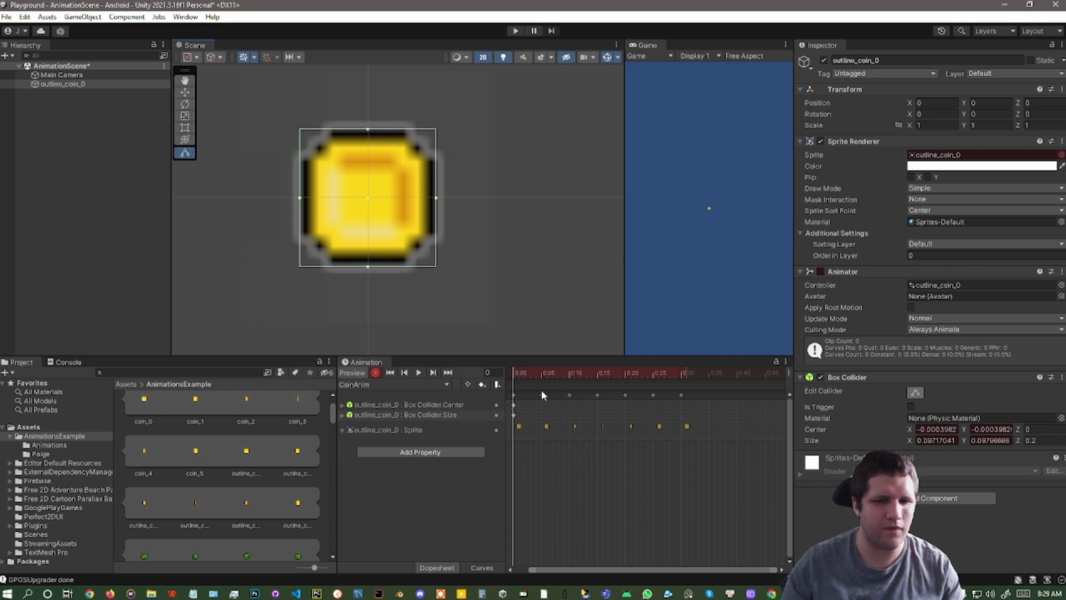
Record Box Collider keyframes that narrow it to the coin, about 0.086 wide at frame 5 and about 0.058 wide at frame 10
left_click_drag(531, 374, 544, 374)
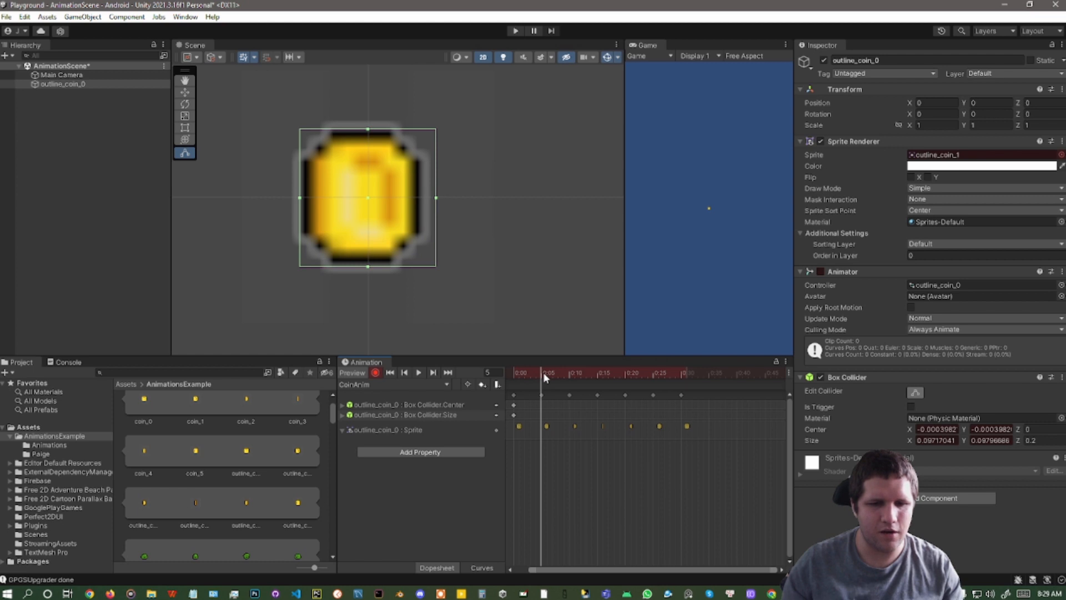
left_click_drag(436, 198, 420, 198)
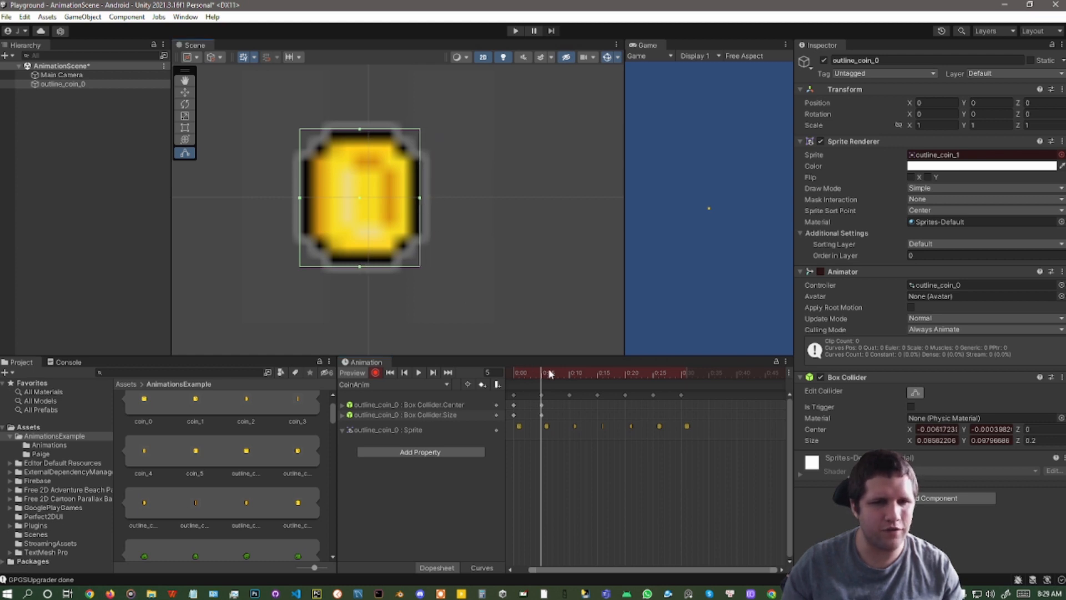
left_click_drag(550, 370, 576, 379)
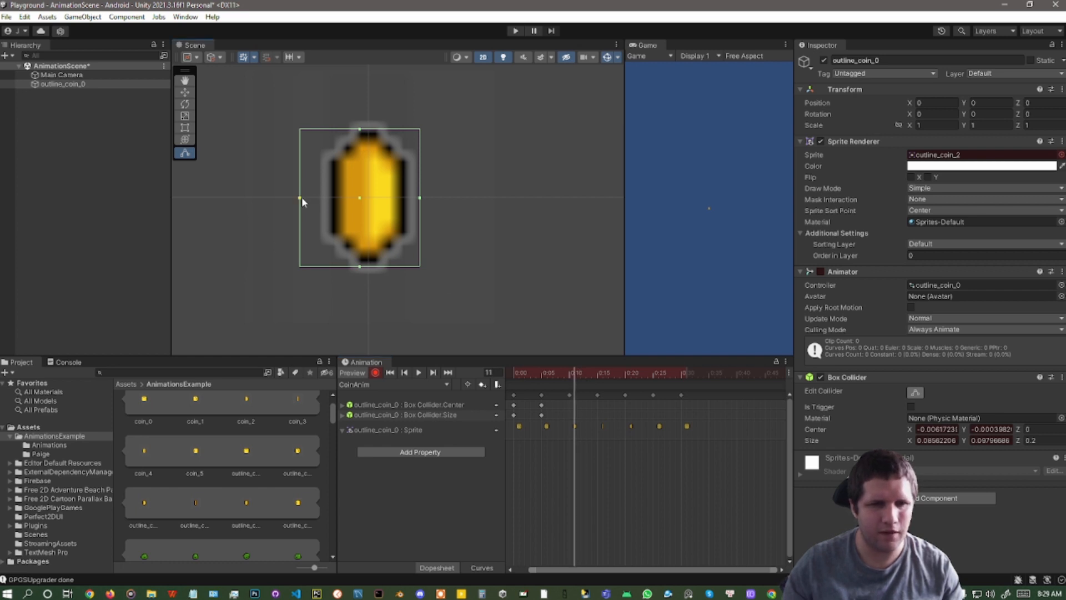
left_click_drag(301, 197, 329, 200)
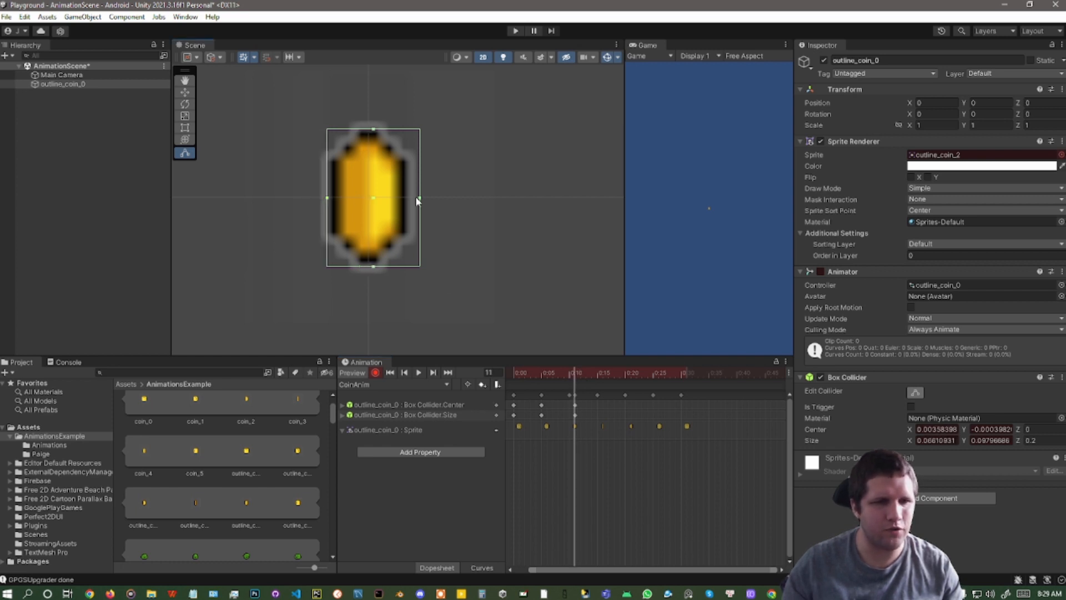
left_click_drag(418, 198, 409, 201)
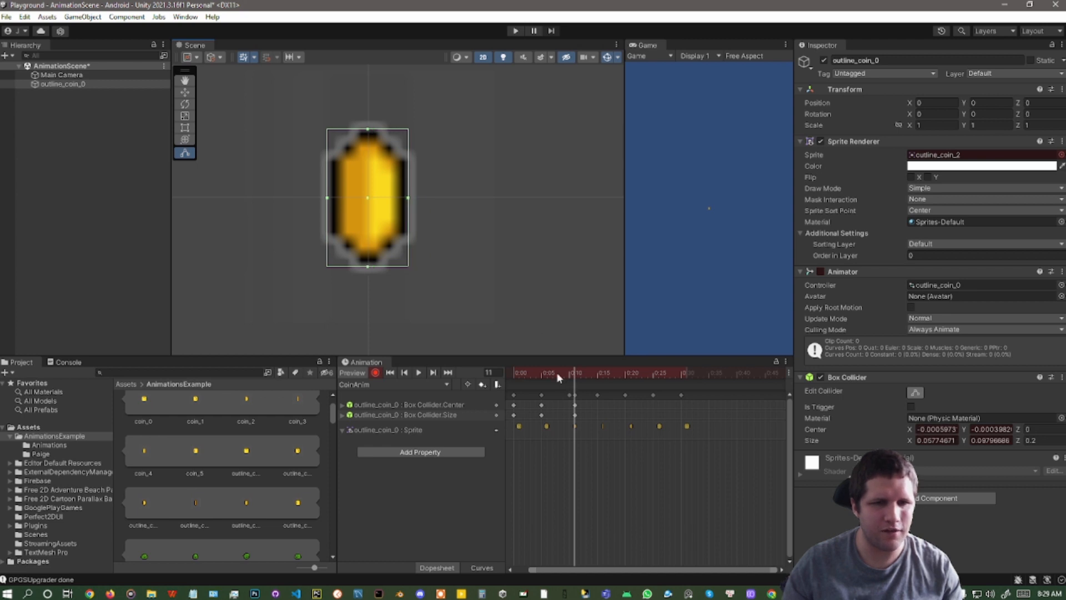
mouse_move(557, 373)
left_mouse_down()
mouse_move(514, 372)
mouse_move(588, 380)
mouse_move(515, 375)
mouse_move(574, 376)
left_mouse_up()
left_click(576, 398)
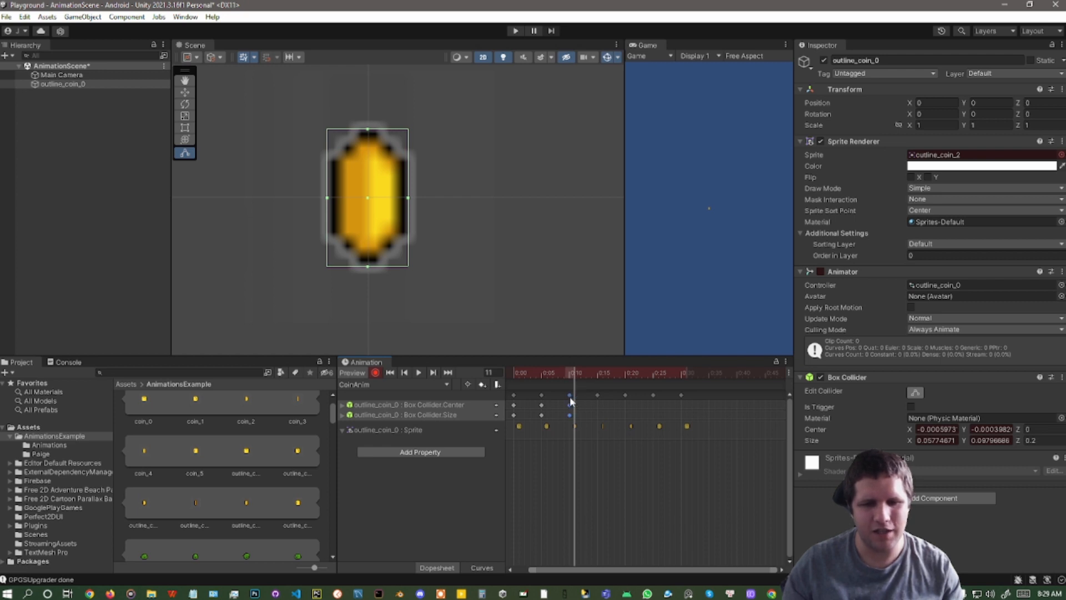
Record a Box Collider keyframe at frame 4 that widens it to the full coin, about 0.098 wide, and return to frame 0
left_click_drag(568, 376, 538, 379)
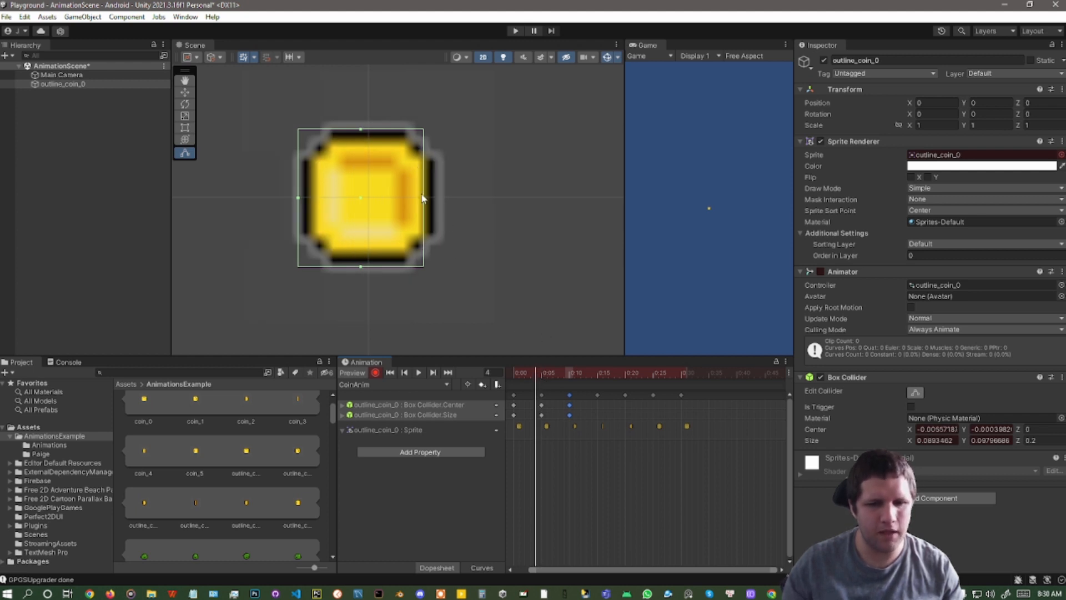
left_click_drag(424, 201, 436, 203)
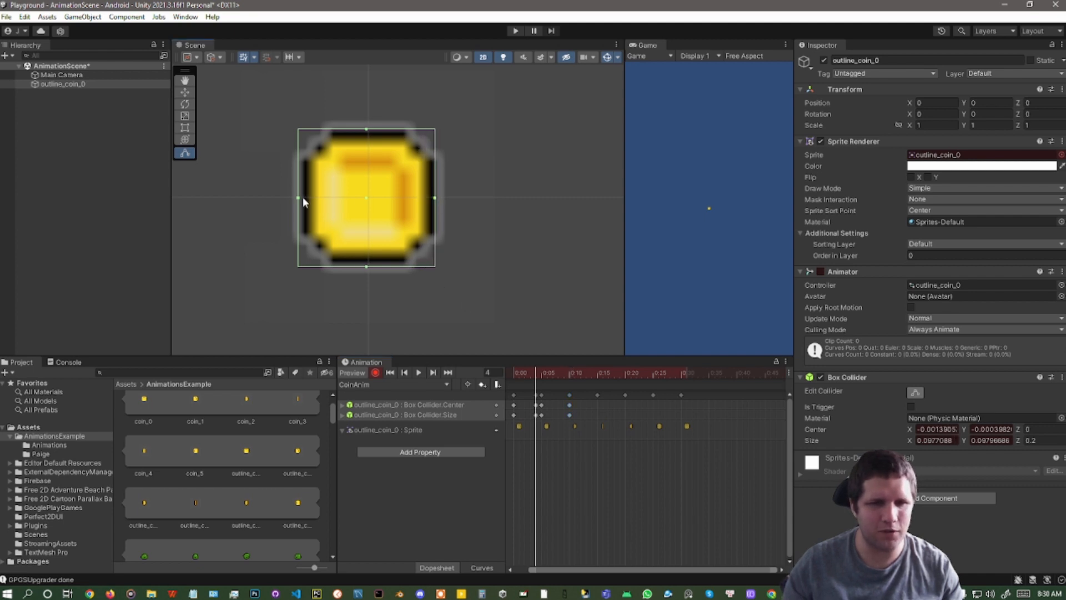
left_click(515, 374)
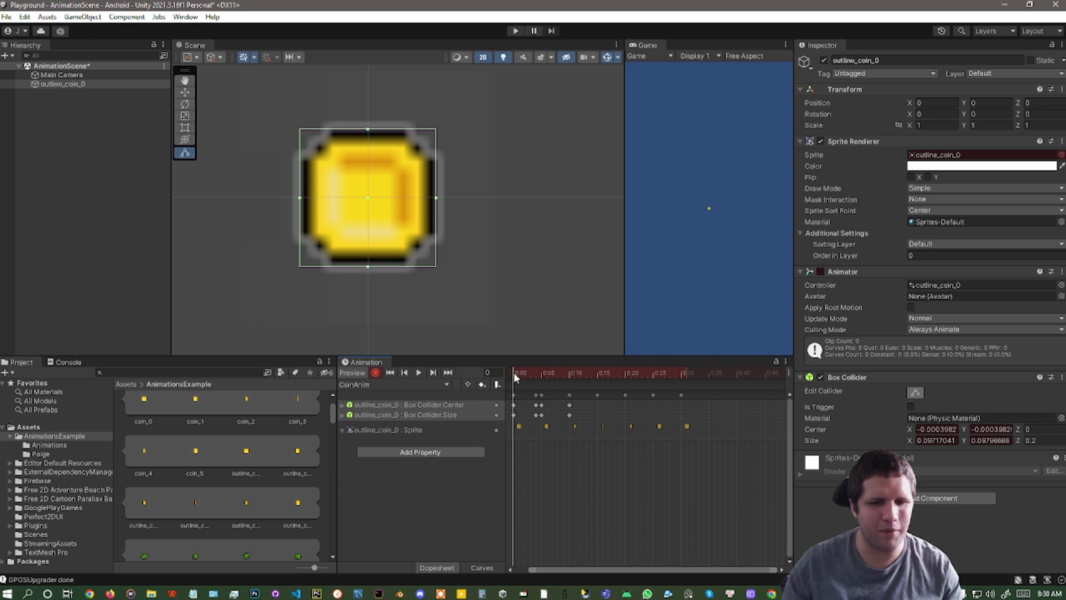
Record a Box Collider keyframe at frame 15 that narrows both sides to the thin coin, about 0.035 wide
left_click_drag(514, 373, 598, 381)
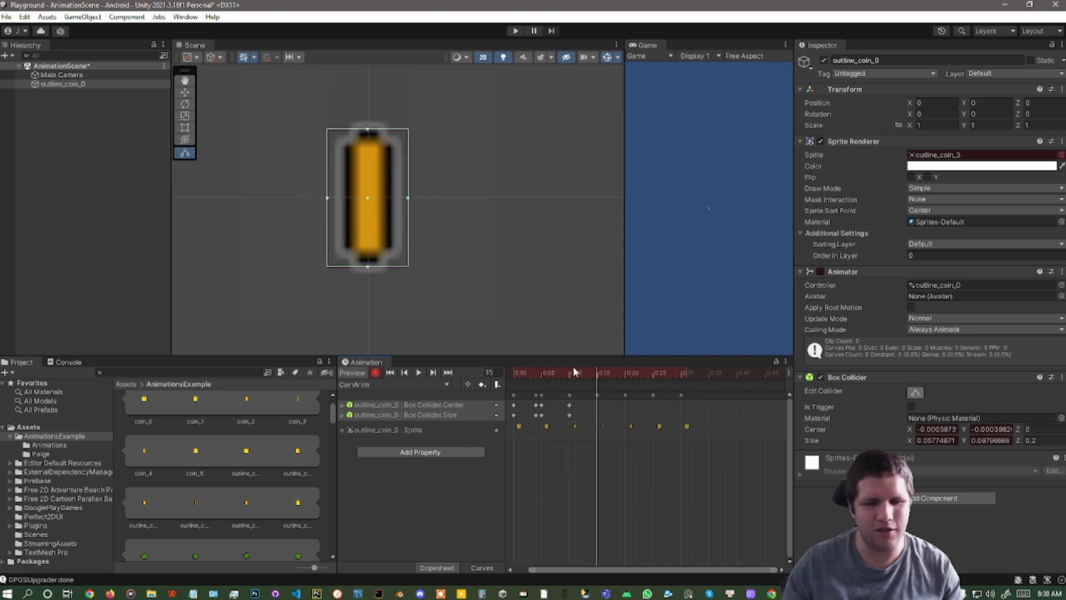
left_click_drag(328, 198, 343, 199)
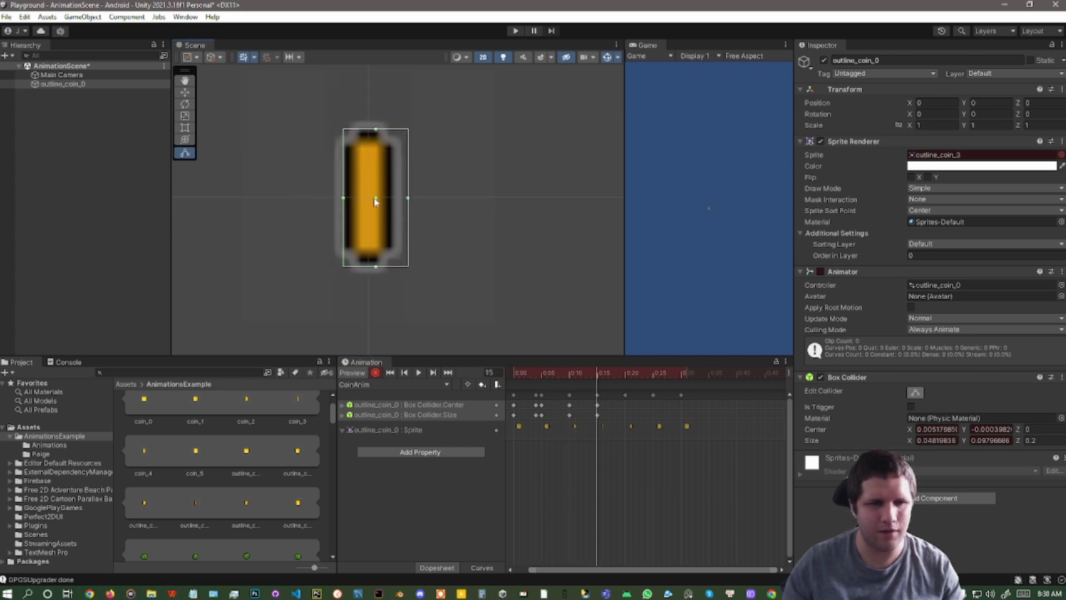
left_click_drag(409, 199, 394, 201)
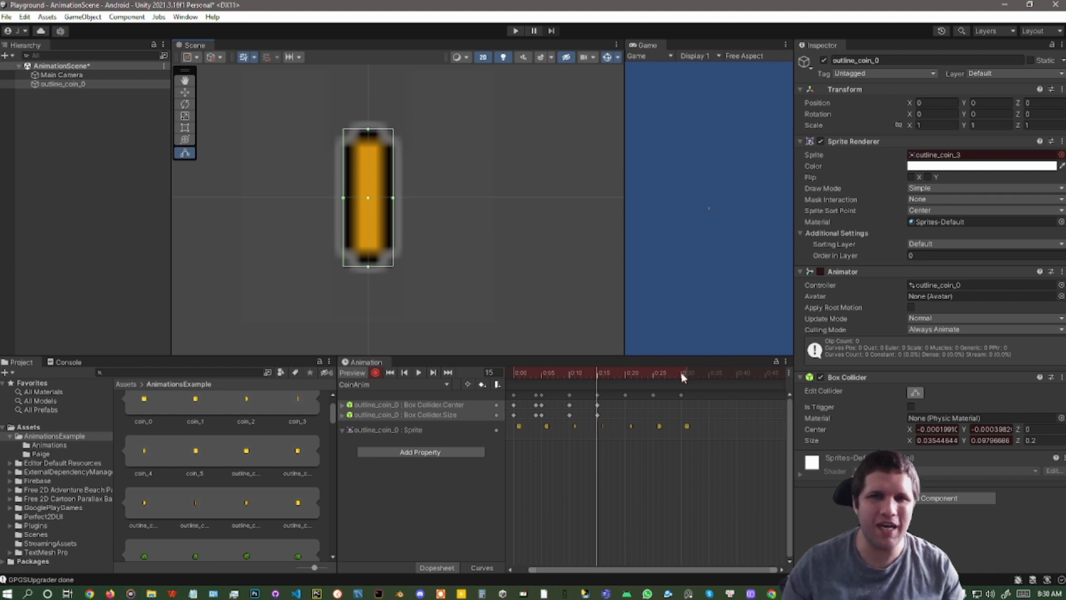
Record a Box Collider keyframe at frame 30 that widens it to the full coin, about 0.095 wide, and preview the clip
left_click_drag(683, 377, 557, 376)
left_click_drag(565, 380, 682, 387)
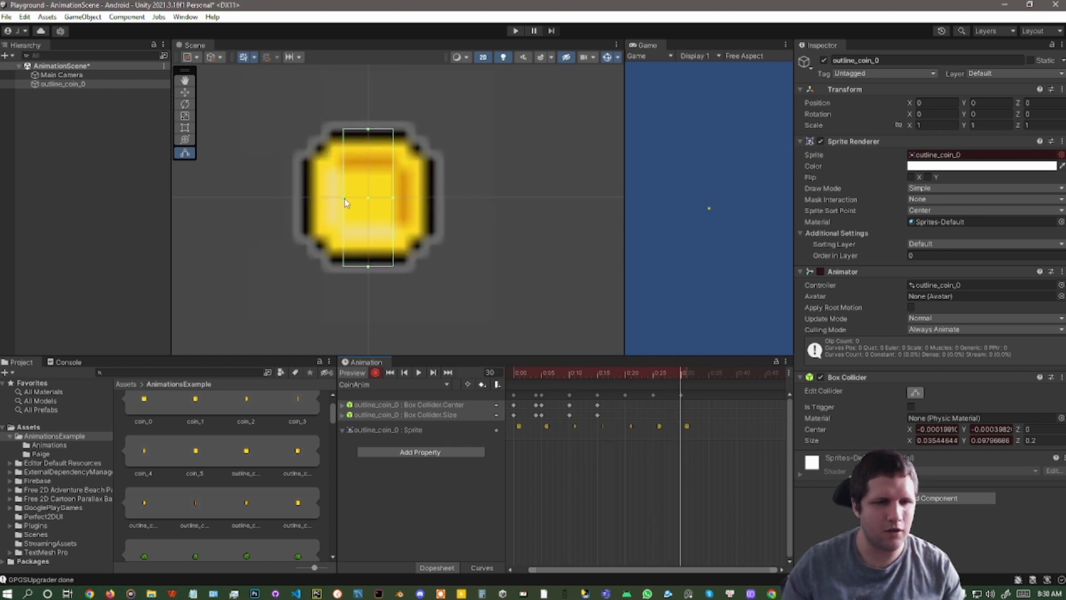
left_click_drag(345, 198, 303, 198)
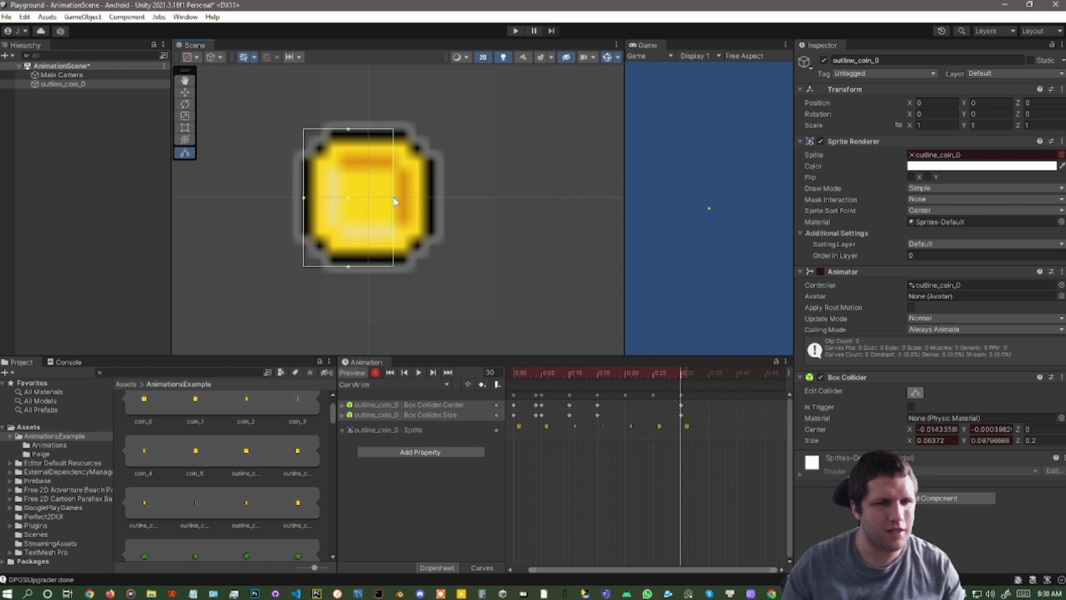
left_click_drag(394, 201, 439, 206)
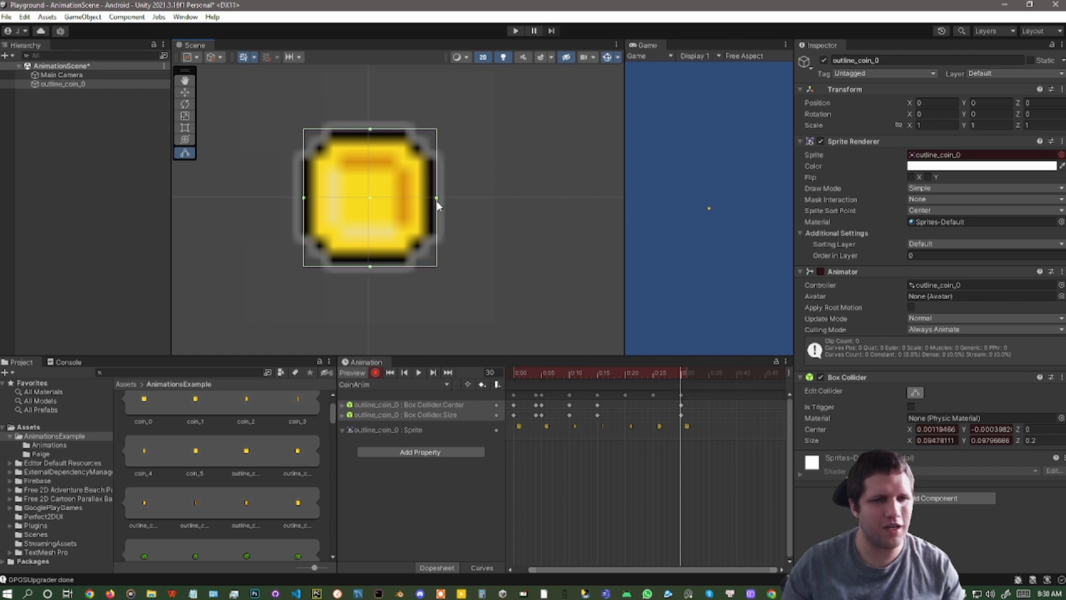
left_click(605, 377)
left_click_drag(600, 371, 683, 381)
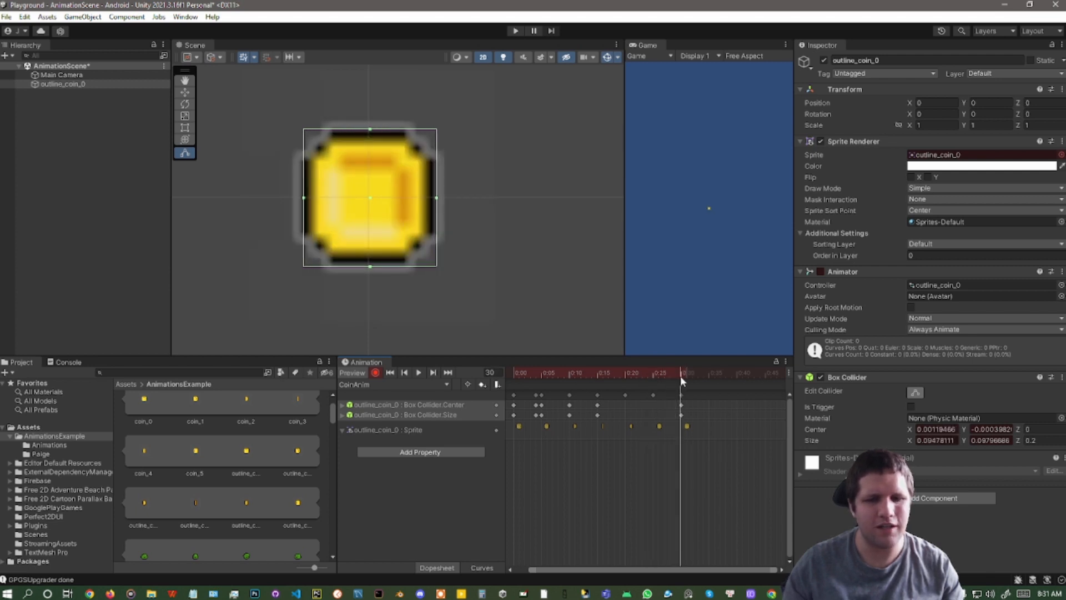
left_click(416, 373)
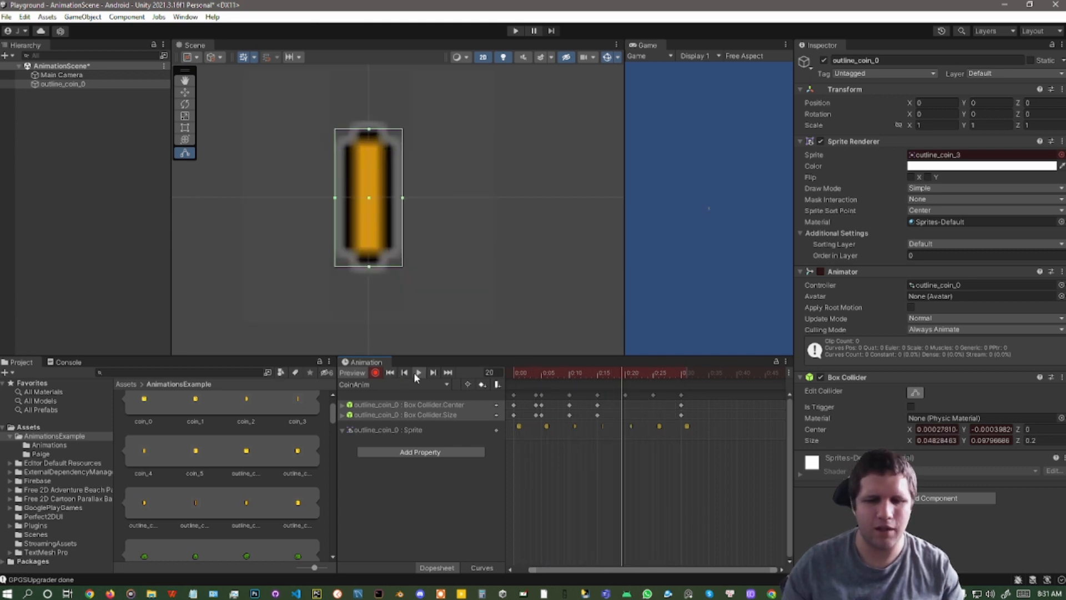
Delete the intermediate Box Collider Center and Size keyframes between frames 0 and 15
left_click(543, 395)
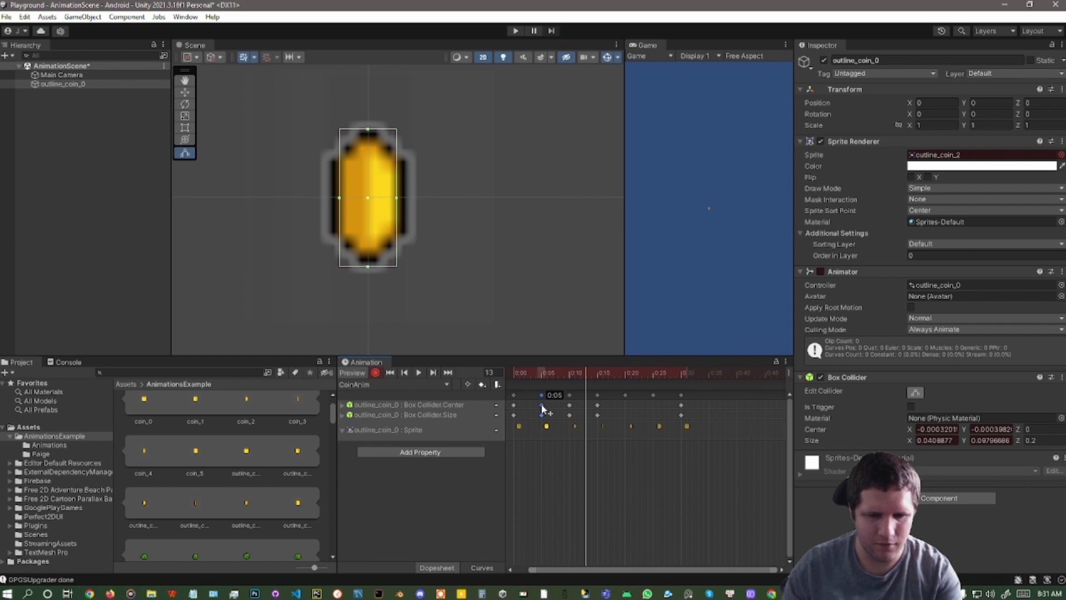
left_click(551, 400)
left_click_drag(542, 405, 548, 416)
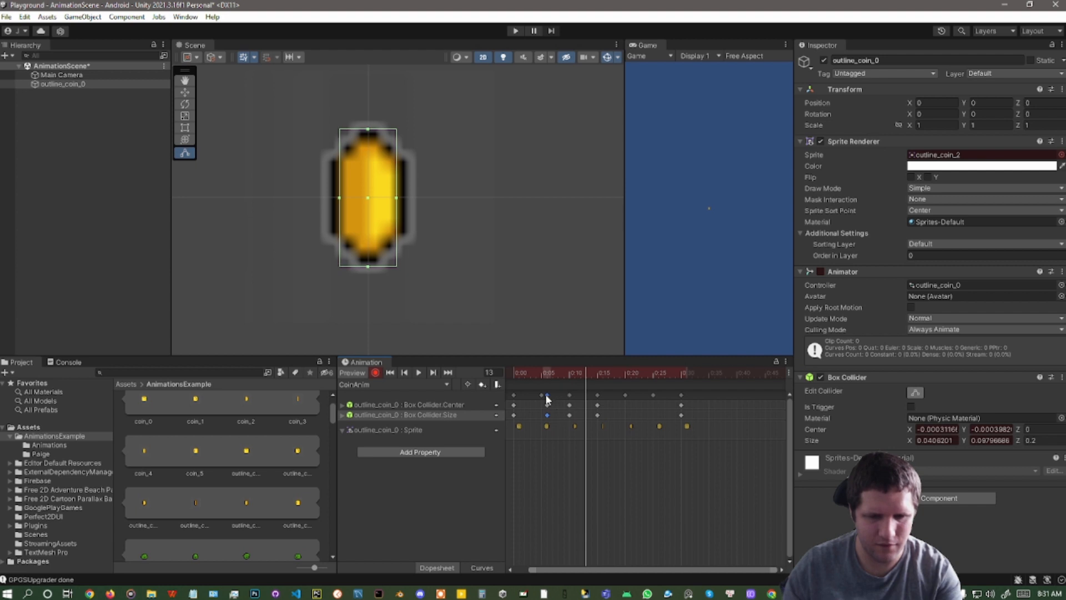
left_click(548, 395)
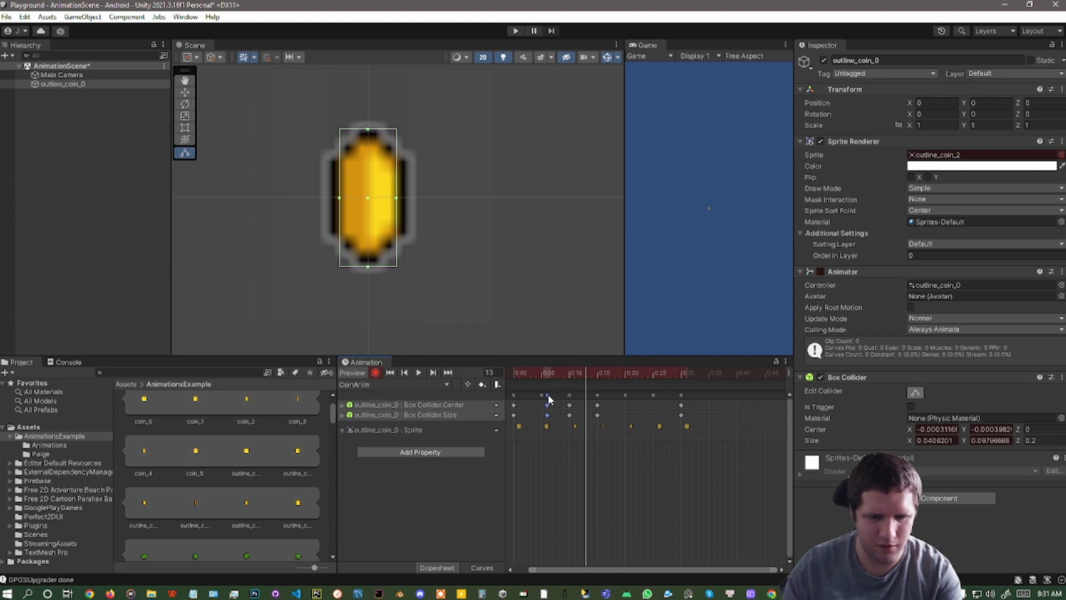
left_click_drag(551, 403, 576, 410)
left_click(573, 415)
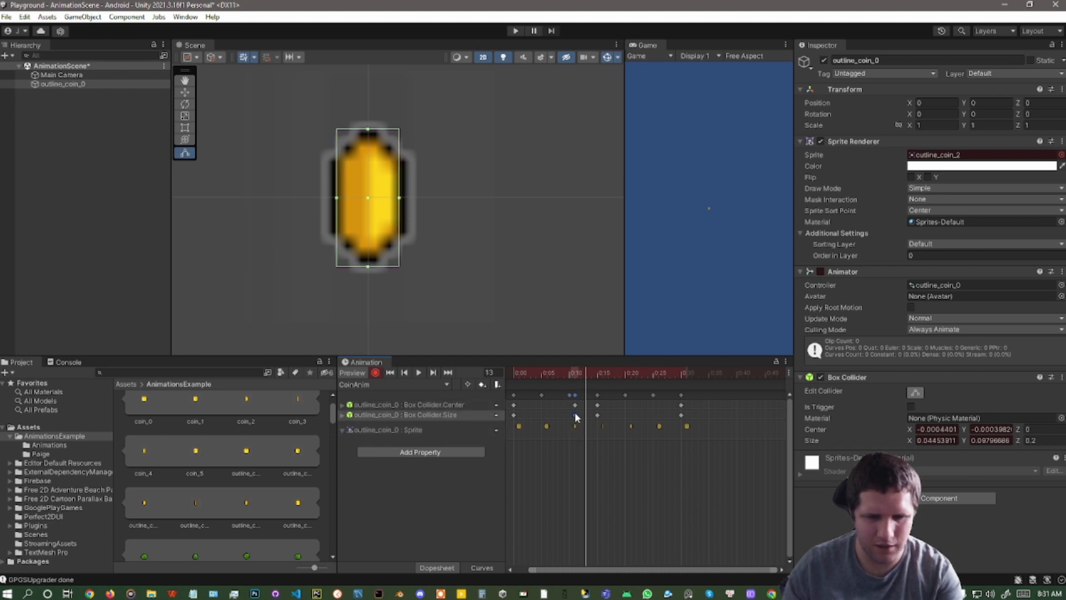
left_click(581, 396)
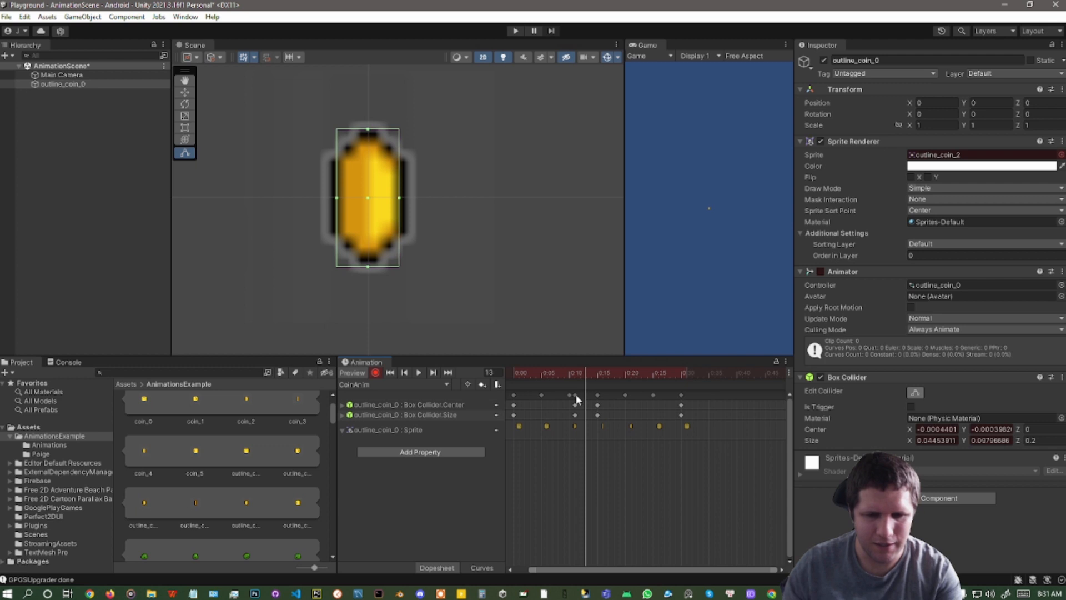
left_click(576, 395)
key("Delete")
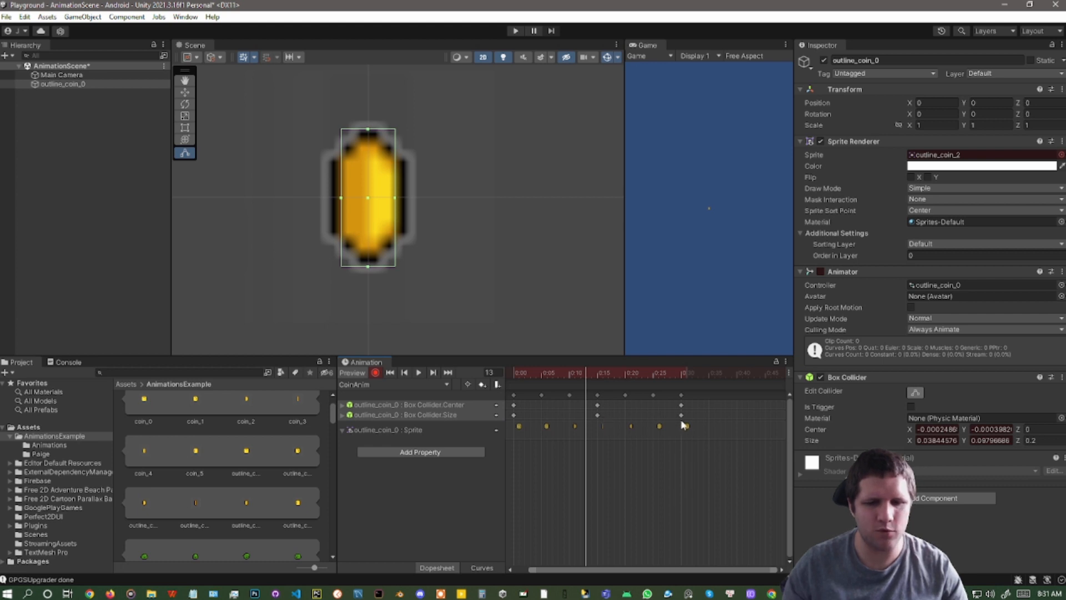
Preview the coin animation with its collider, and set the Game view resolution to 800x480 Portrait
left_click(418, 372)
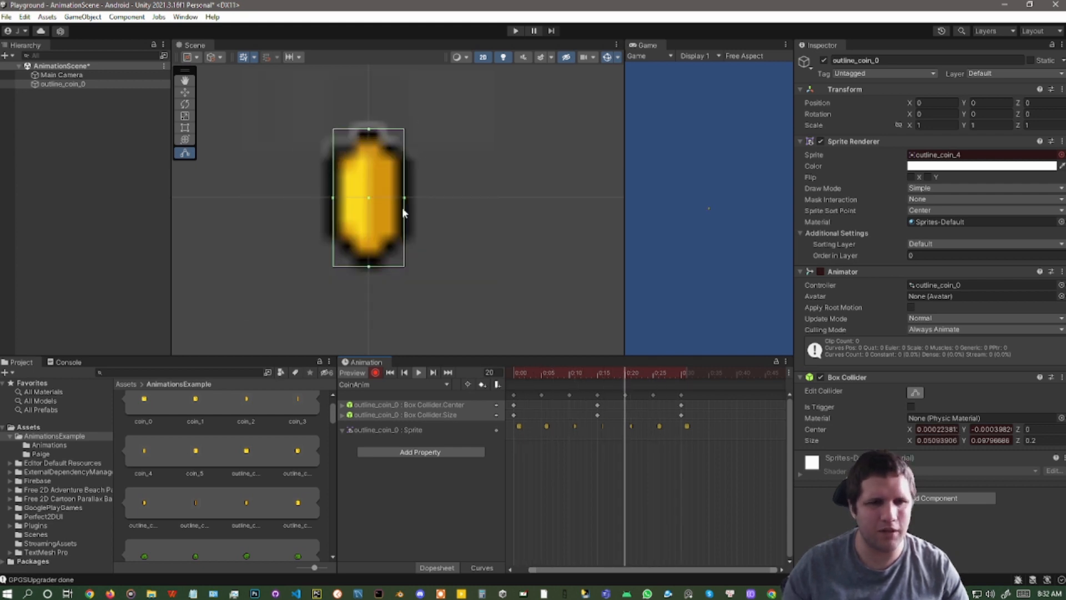
scroll(697, 216, "up", 4)
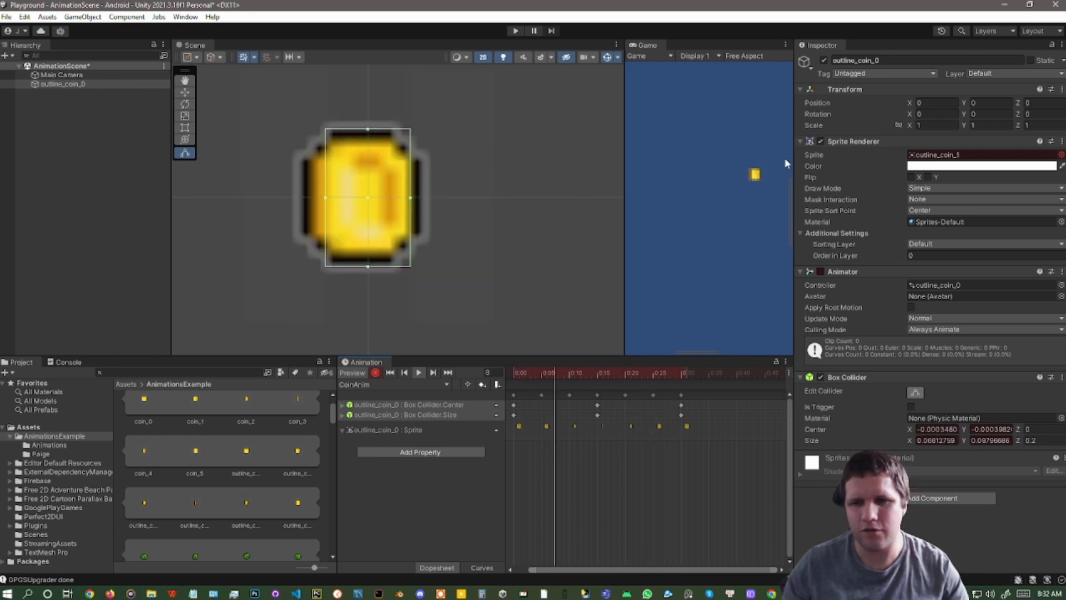
left_click(755, 57)
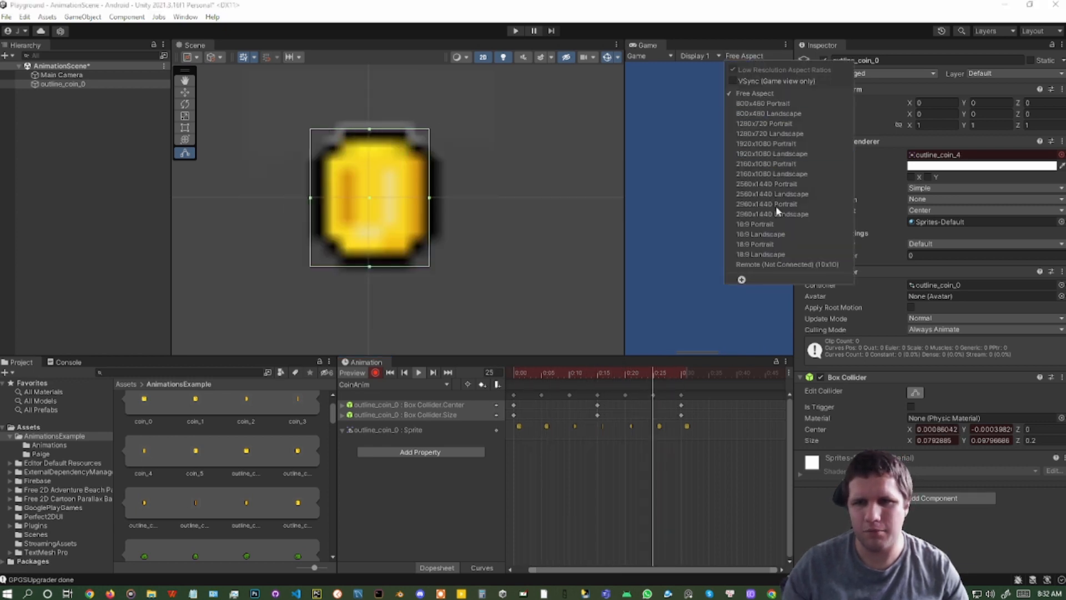
left_click(784, 204)
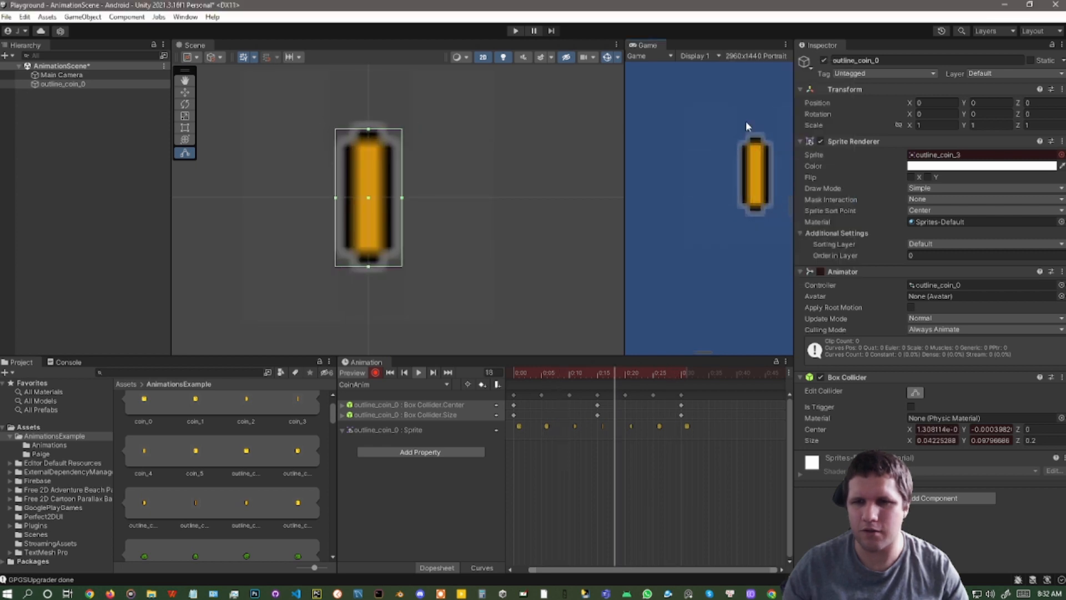
left_click(742, 55)
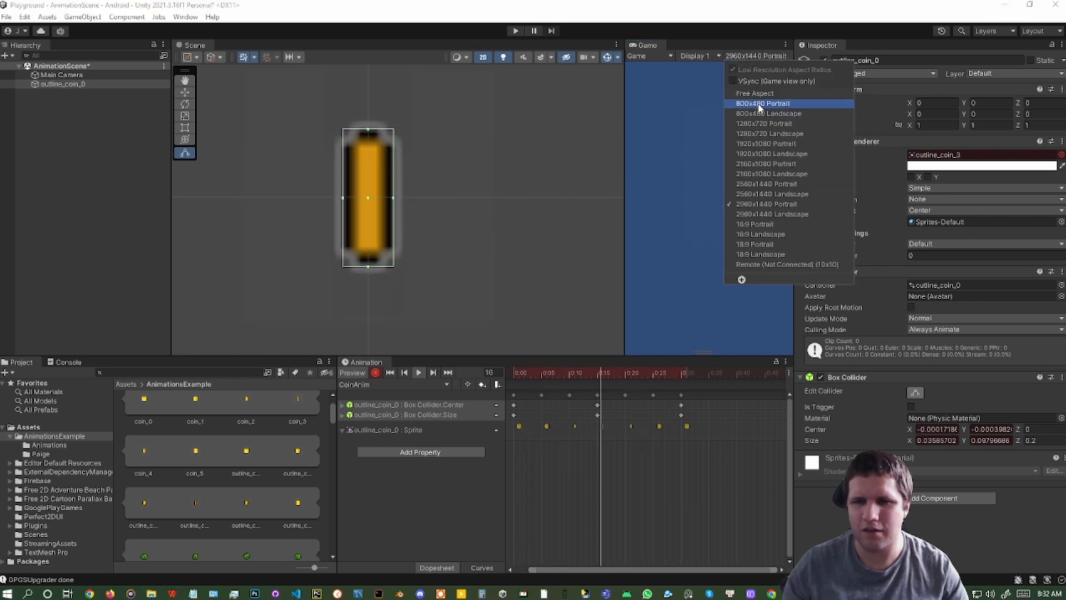
left_click(758, 104)
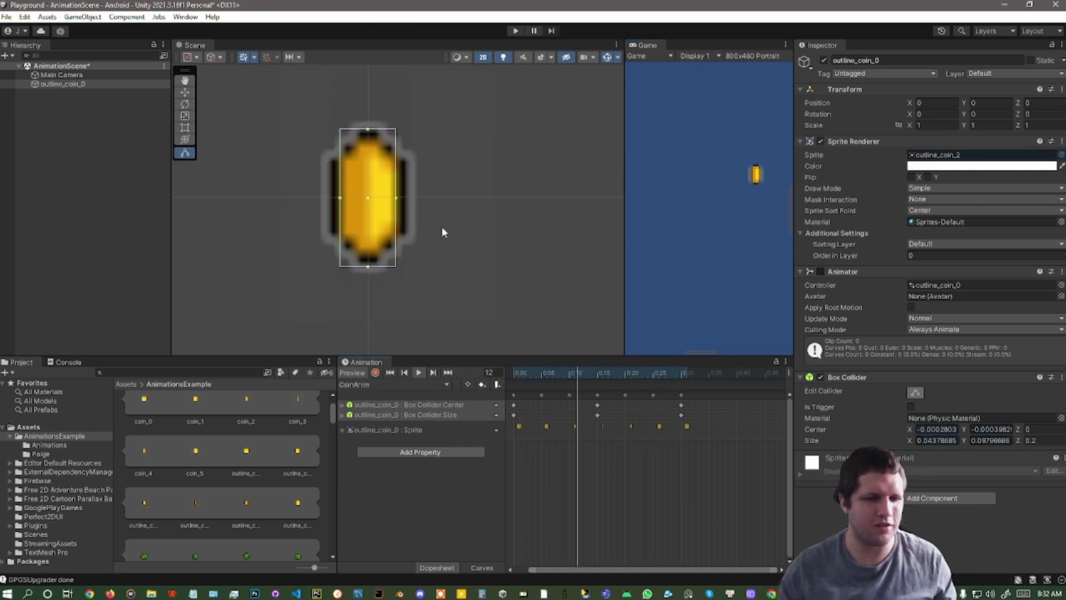
left_click(421, 373)
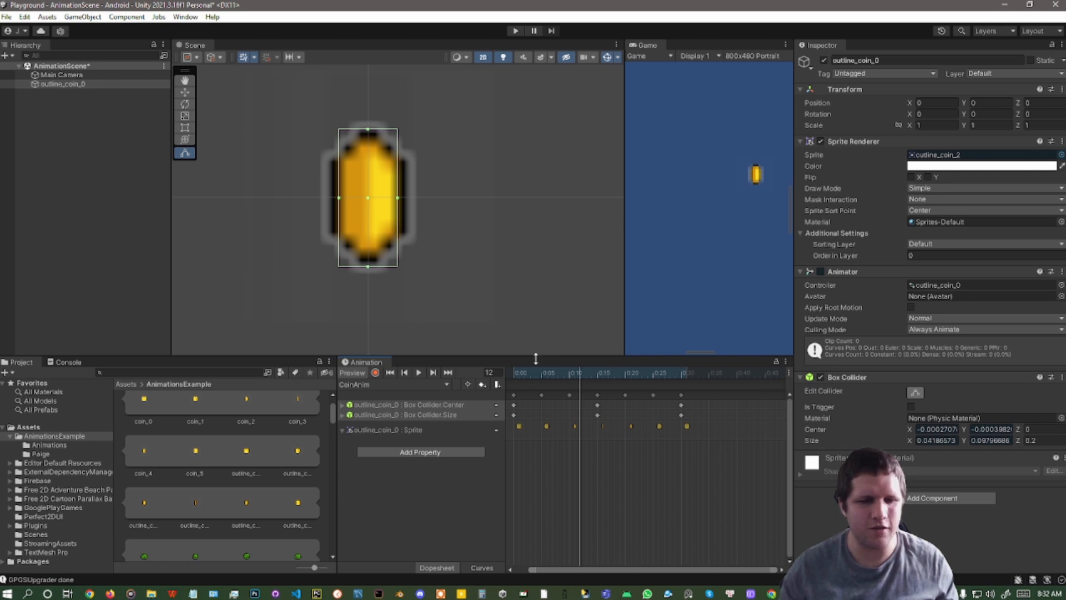
Enable keyframe recording, choose the Move tool, and record a Position keyframe at frame 5 with Y set to 0.01
left_click(519, 373)
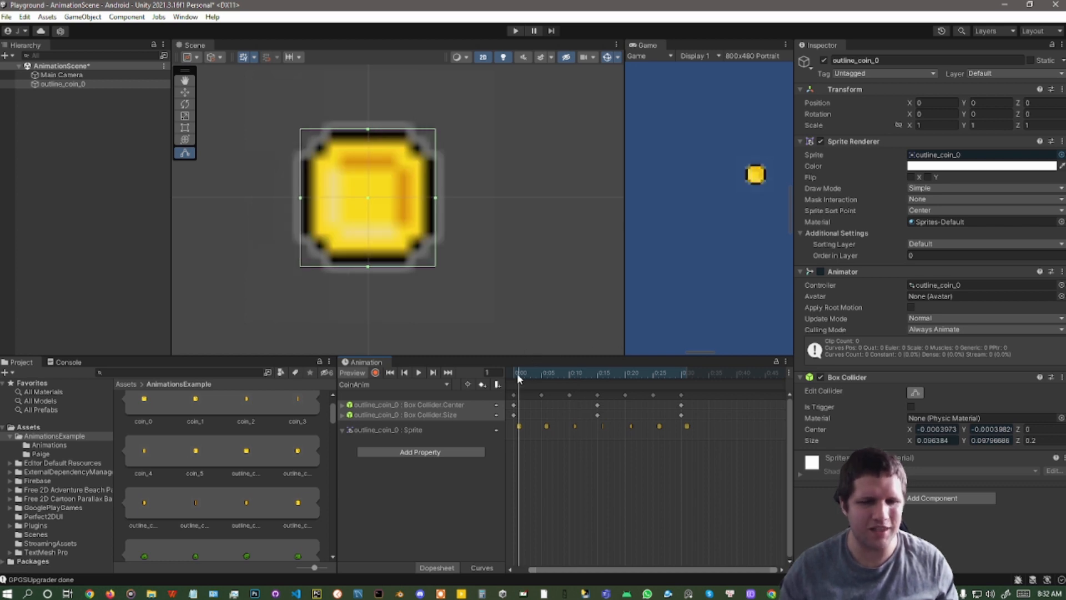
left_click(375, 372)
left_click(183, 92)
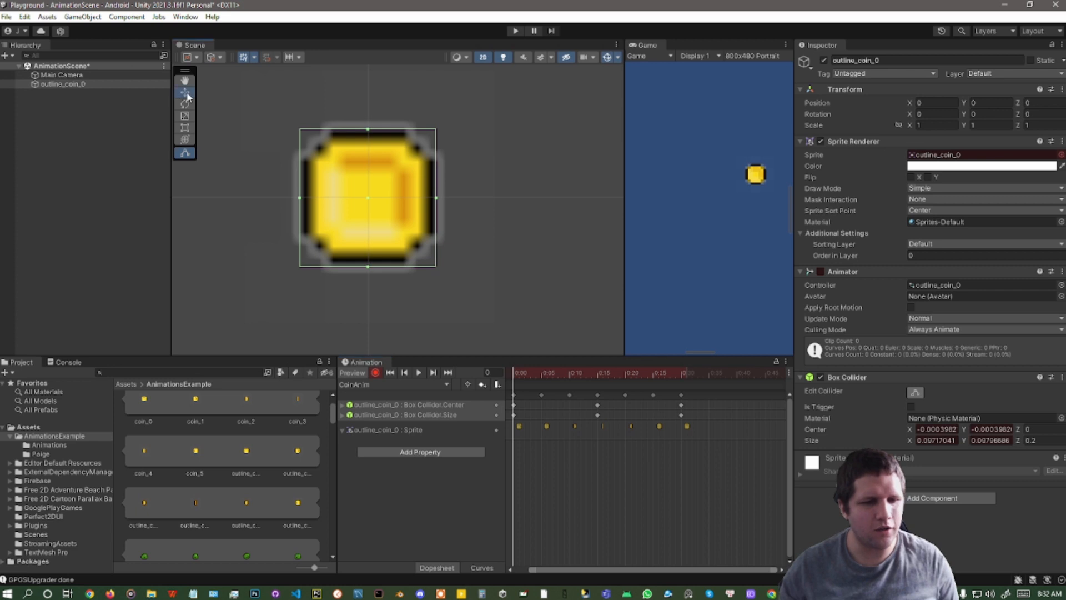
scroll(533, 233, "down", 4)
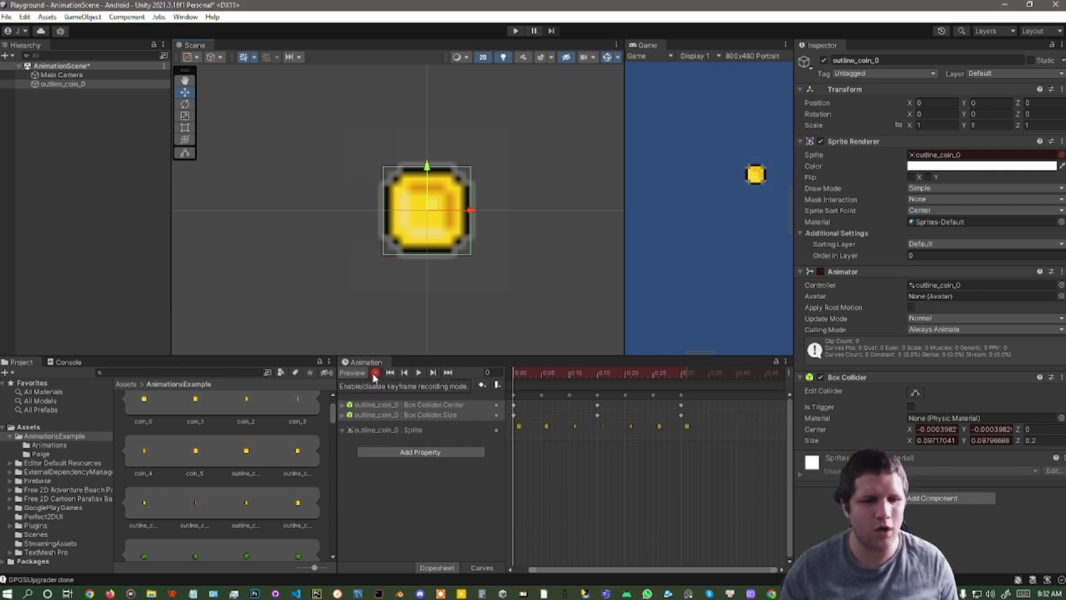
left_click(542, 376)
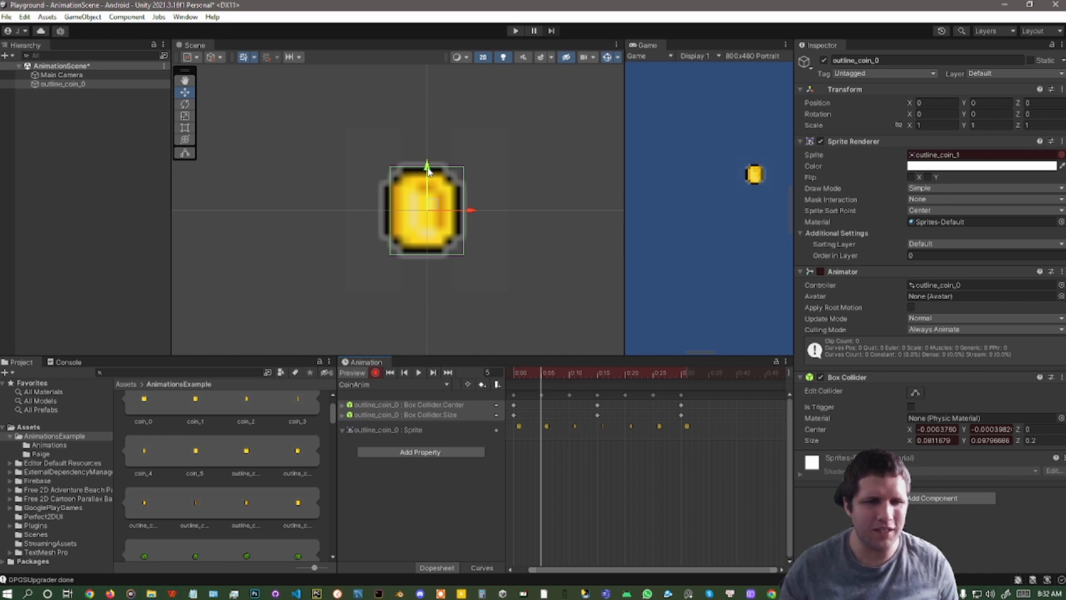
left_click(983, 104)
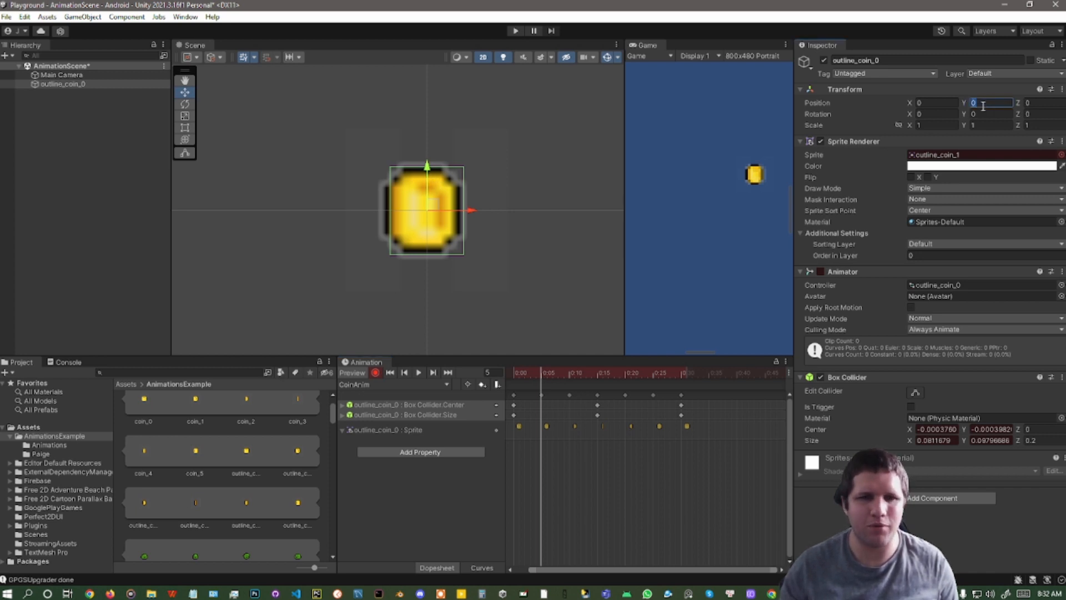
type("1")
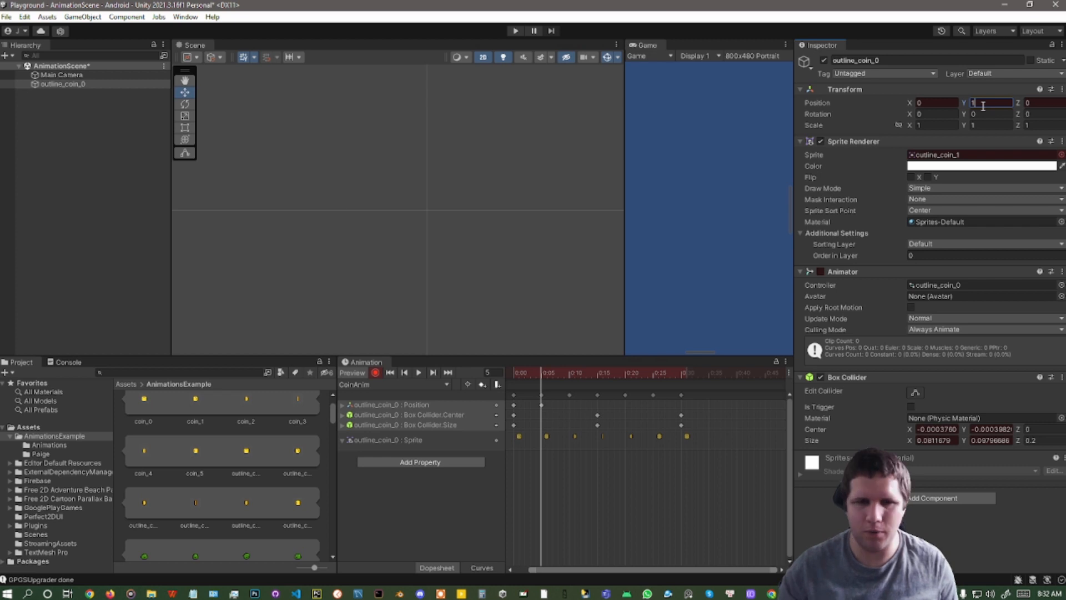
key("BackSpace")
type("0.1")
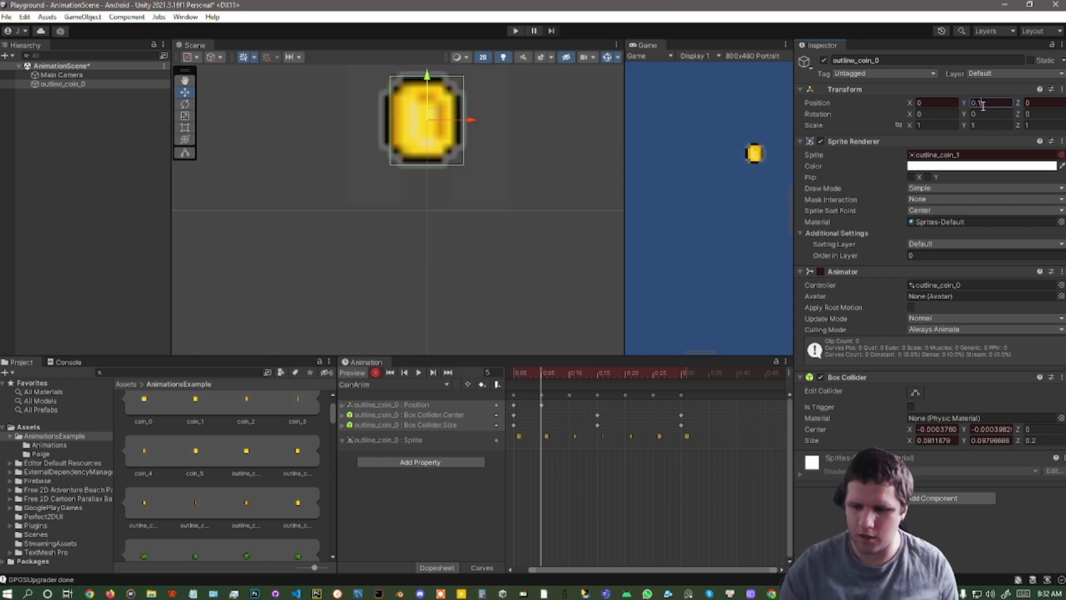
key("Left")
type("0")
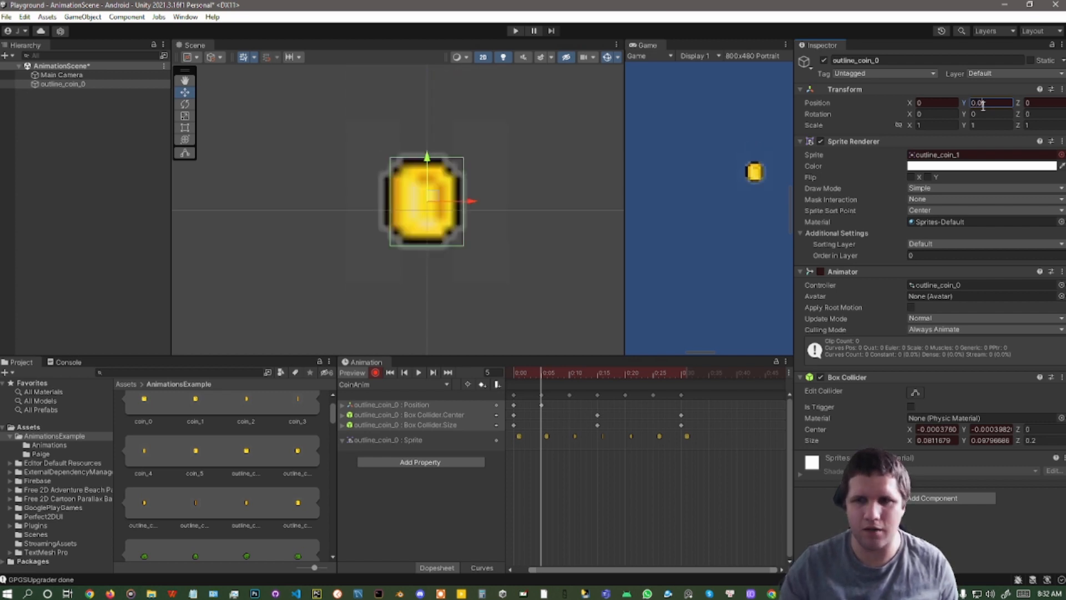
Record Position keyframes that raise the coin's Y to 0.02 at frame 10 and 0.03 at frame 15
left_click(569, 373)
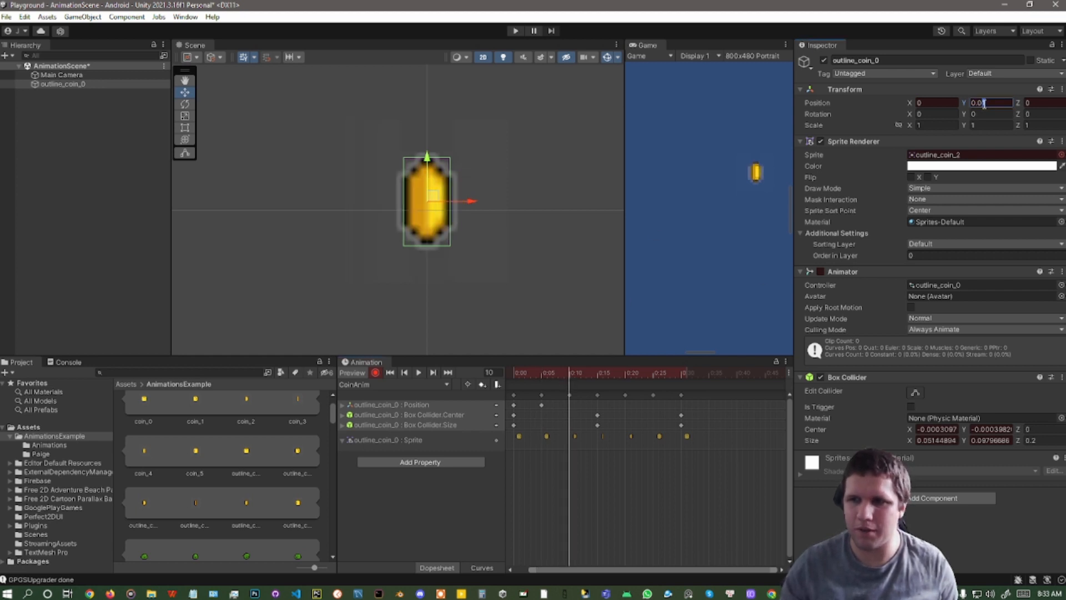
type("2")
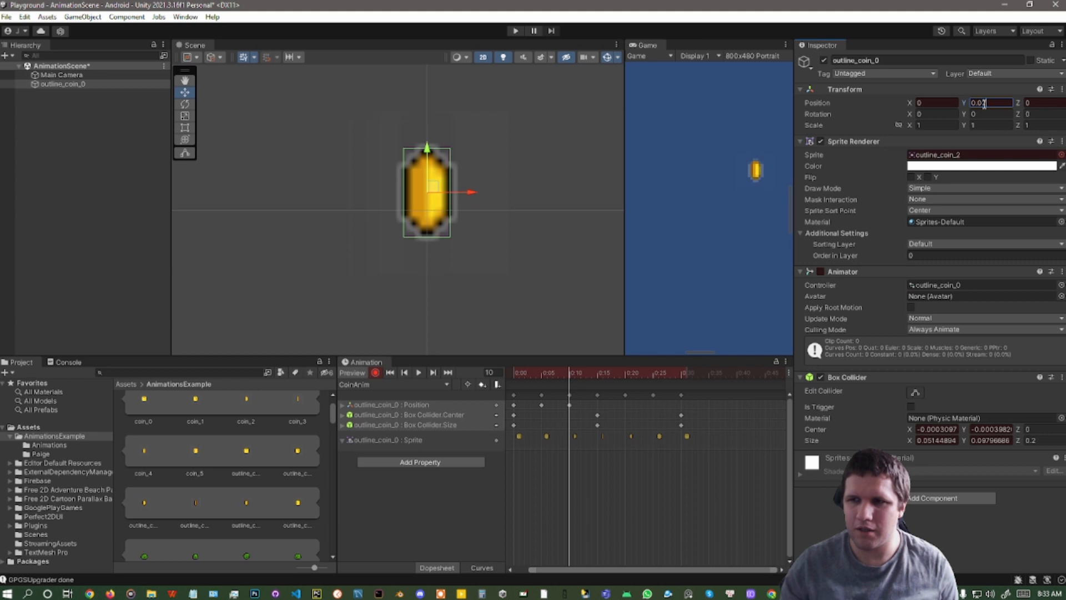
left_click(597, 372)
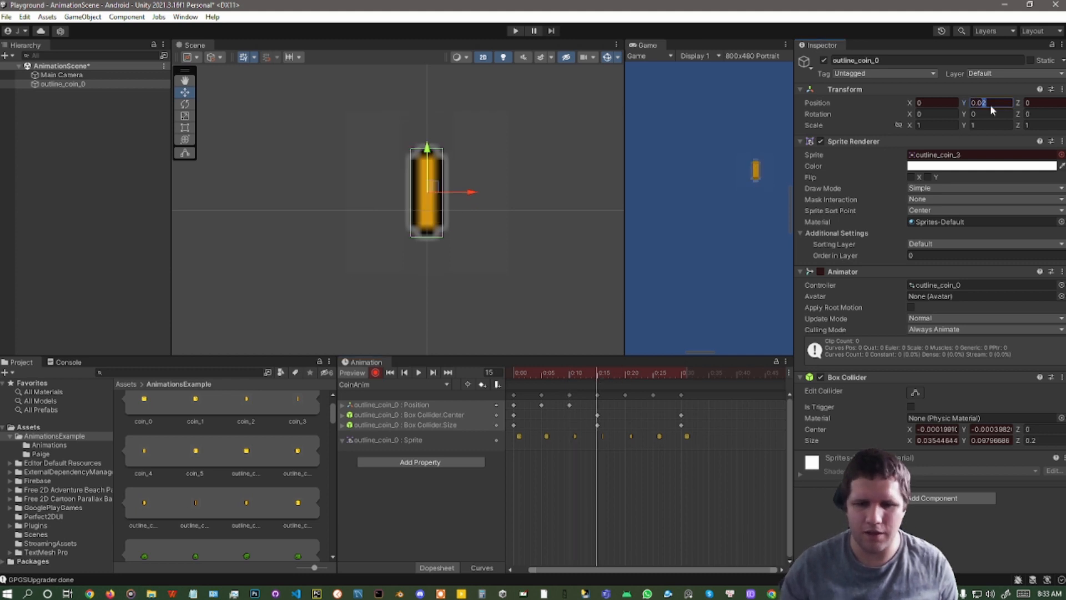
type("3")
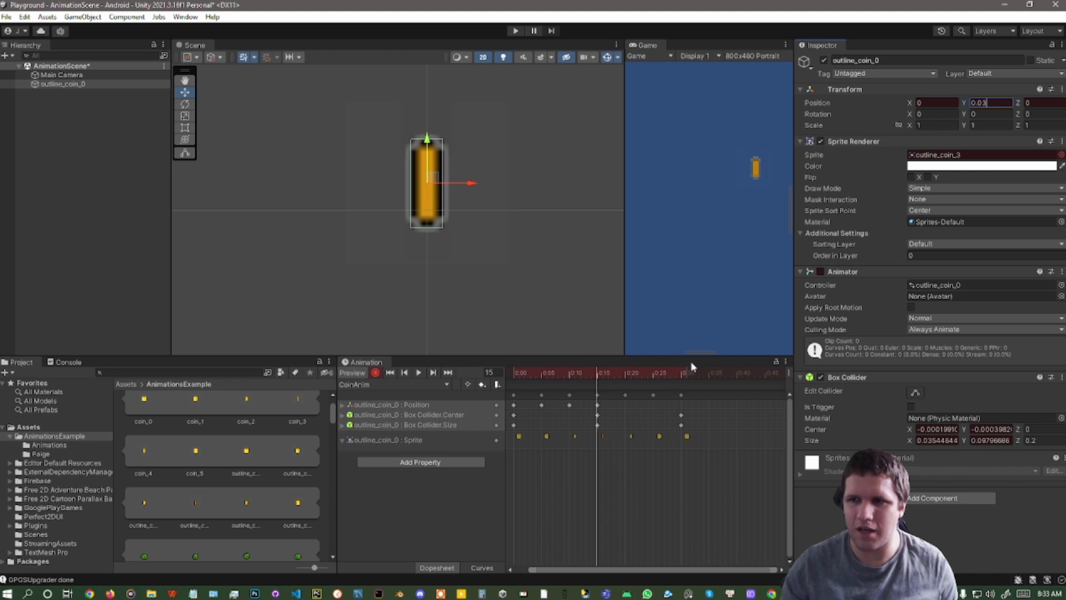
Record a Position keyframe at frame 30 with Y set to 0, and preview the clip
left_click(683, 375)
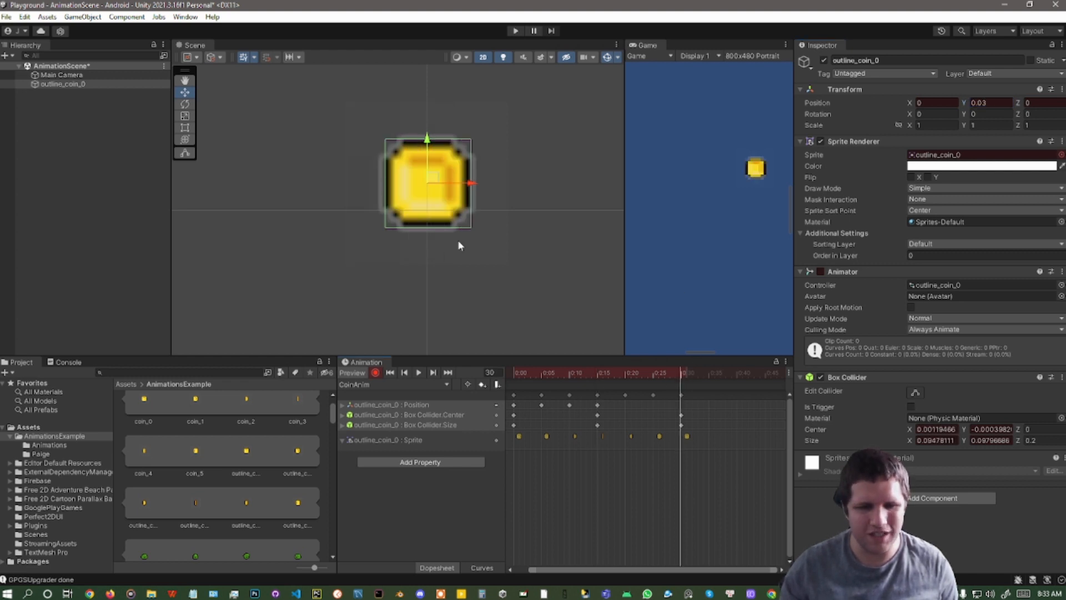
left_click(986, 102)
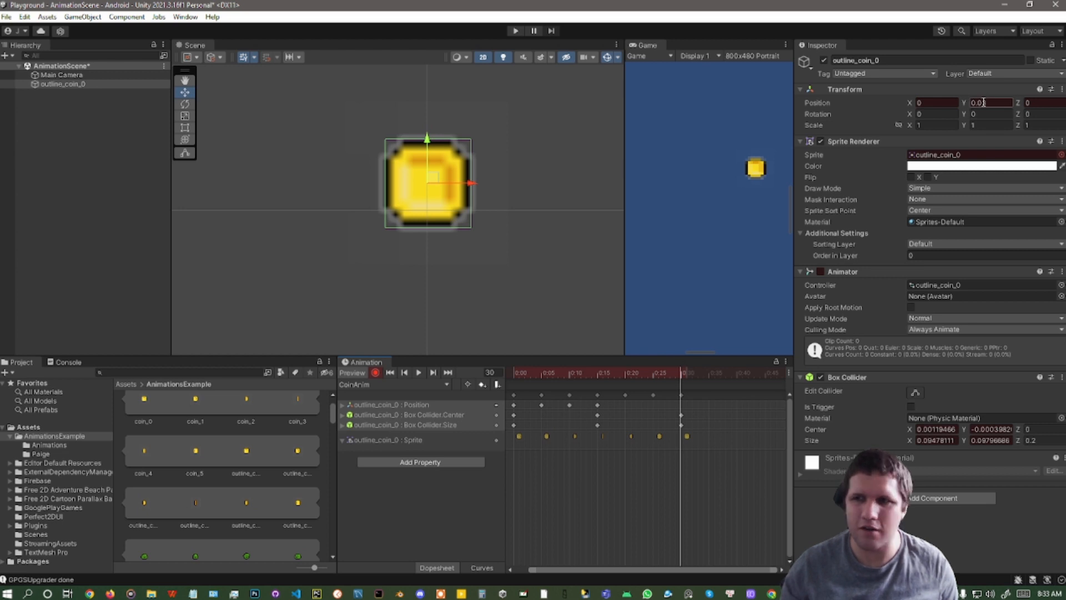
type("0")
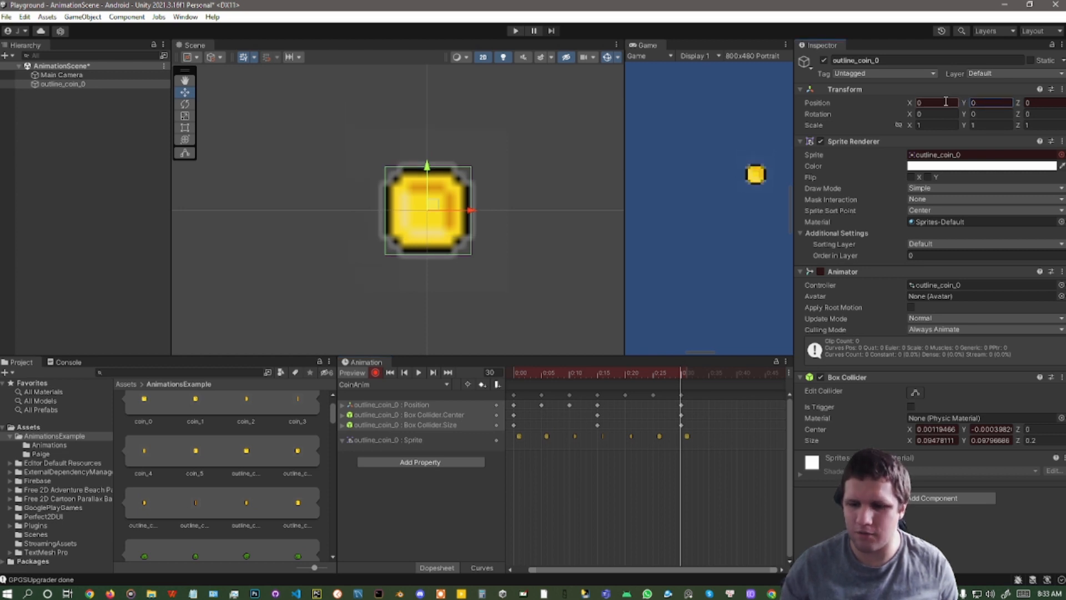
left_click(419, 373)
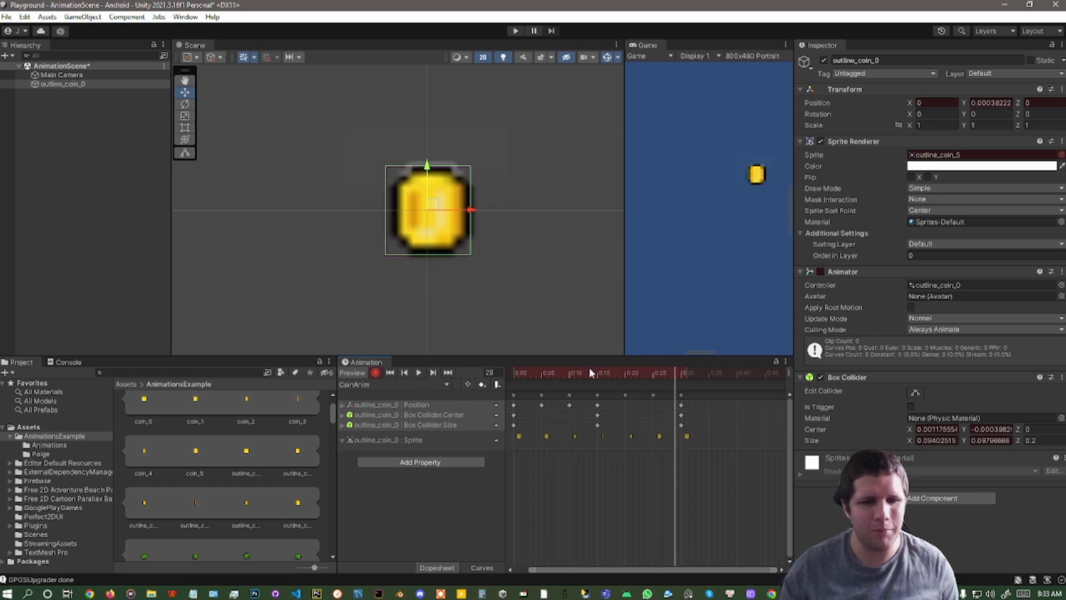
Delete the Position keyframes at frames 5 and 10, and preview the coin's movement
left_click(542, 405)
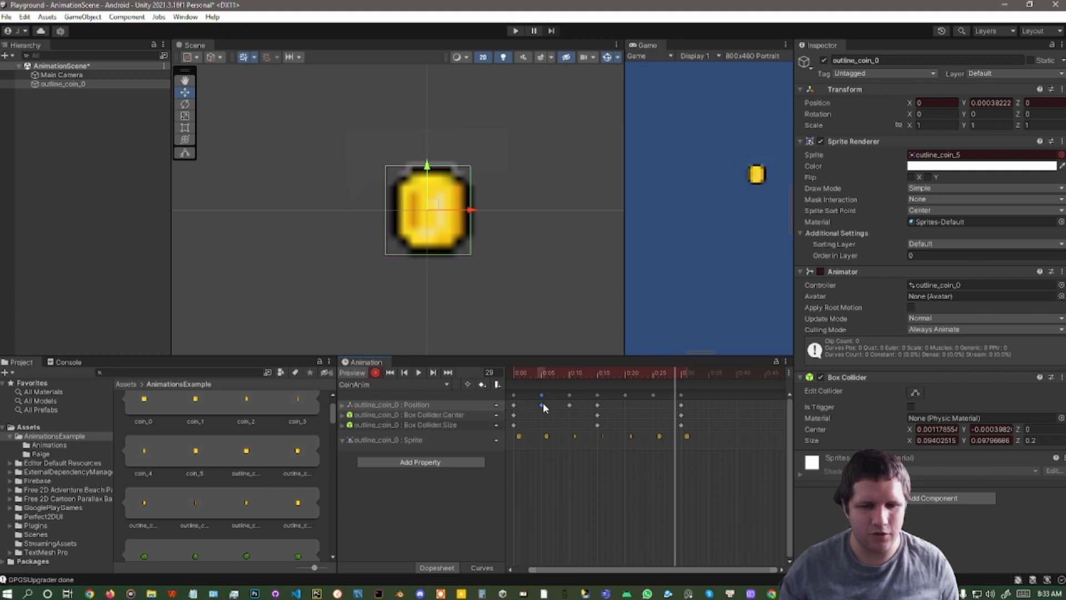
left_click_drag(543, 405, 573, 408)
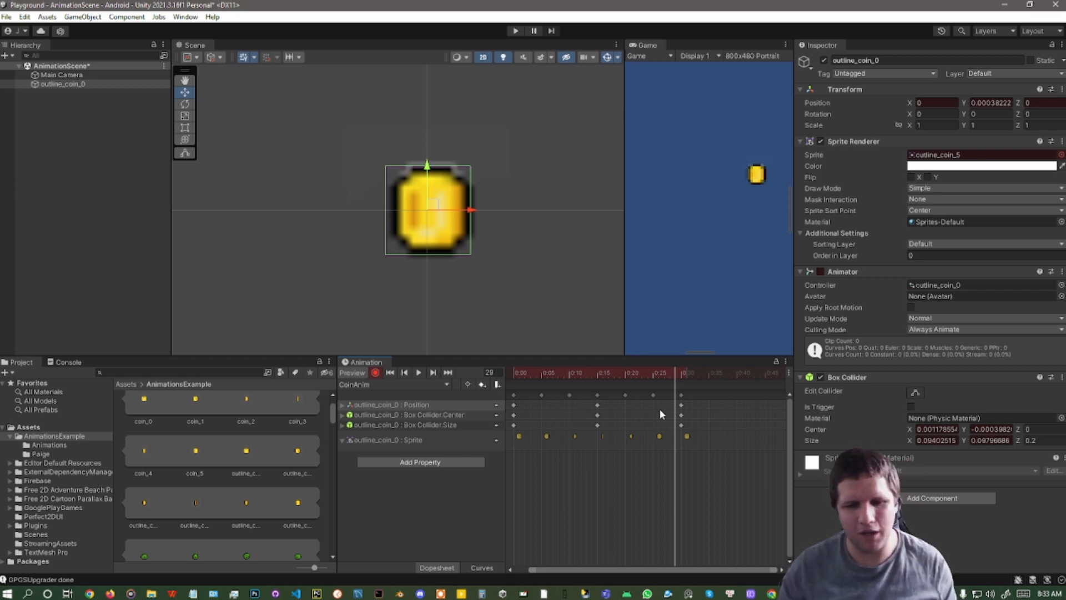
left_click(419, 372)
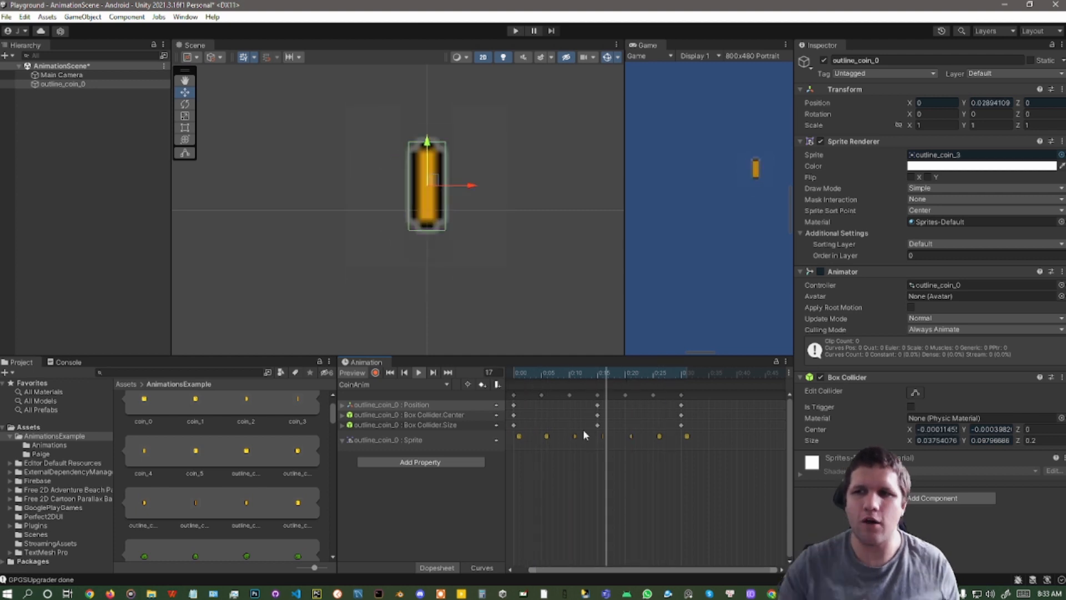
left_click(419, 373)
Try to set the Y value of the frame 15 Position keyframe to 1 without recording, and play the clip
left_click(598, 404)
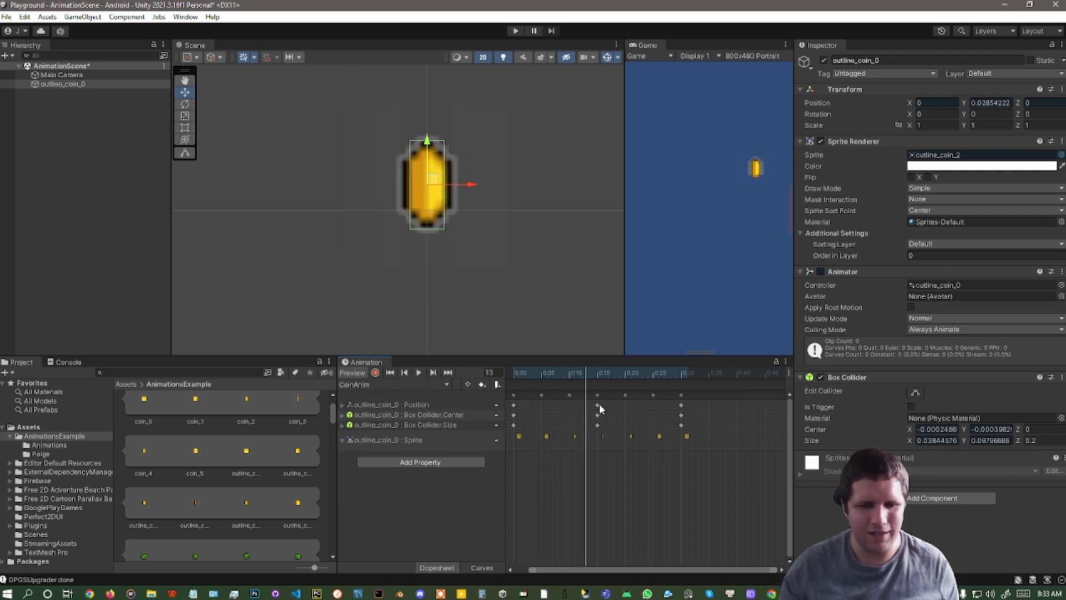
left_click(991, 103)
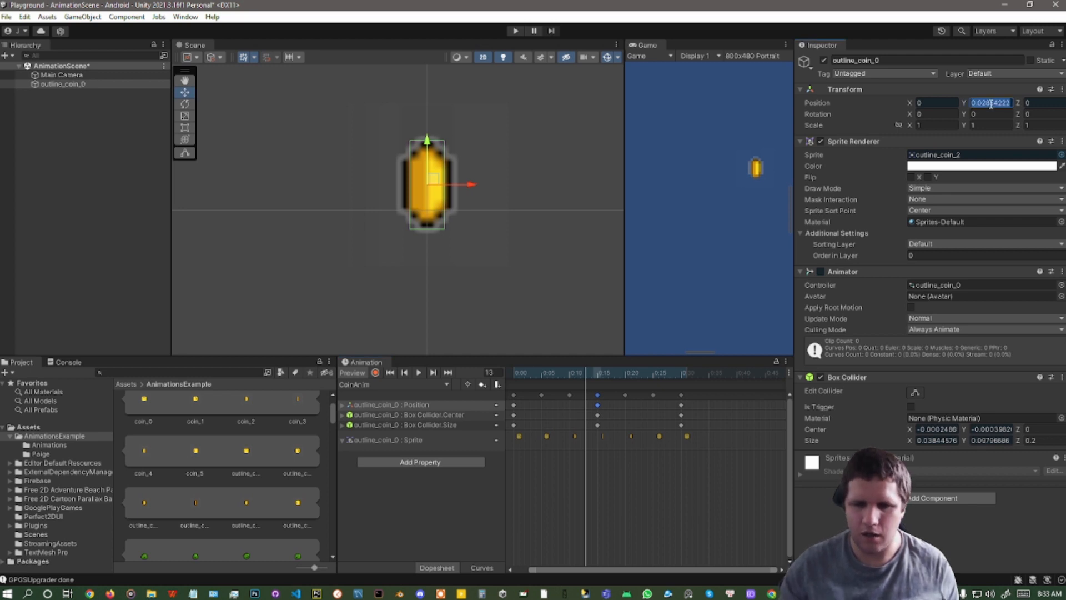
type("5")
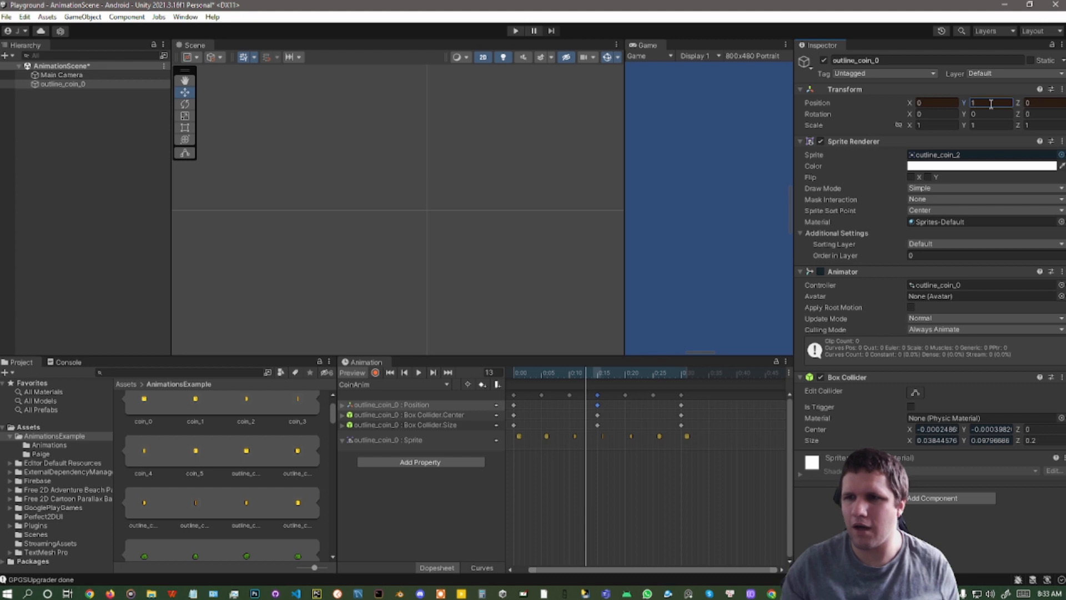
type("f")
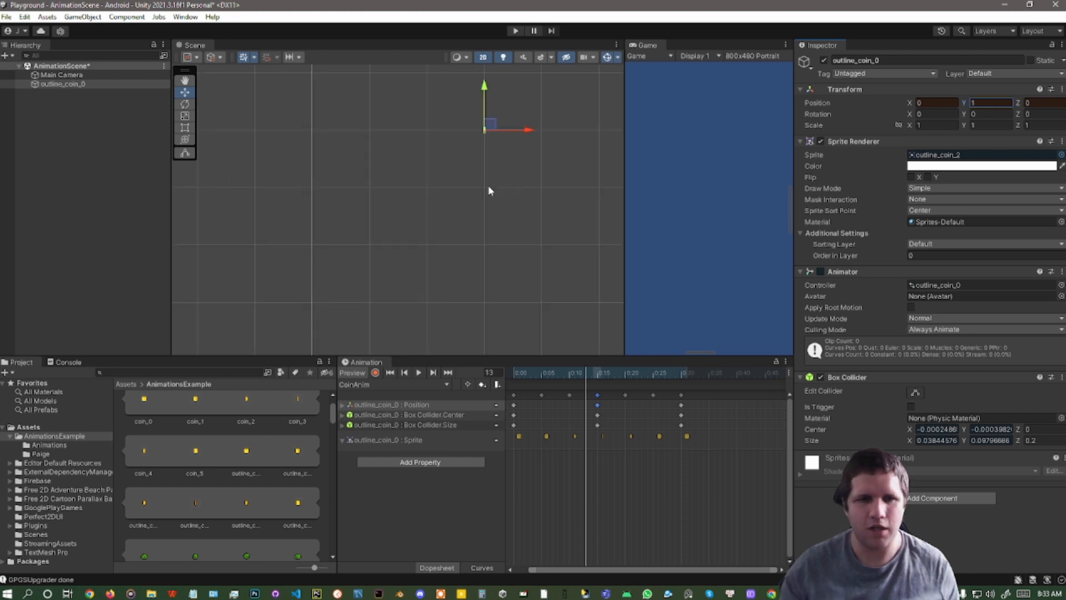
scroll(488, 188, "up", 5)
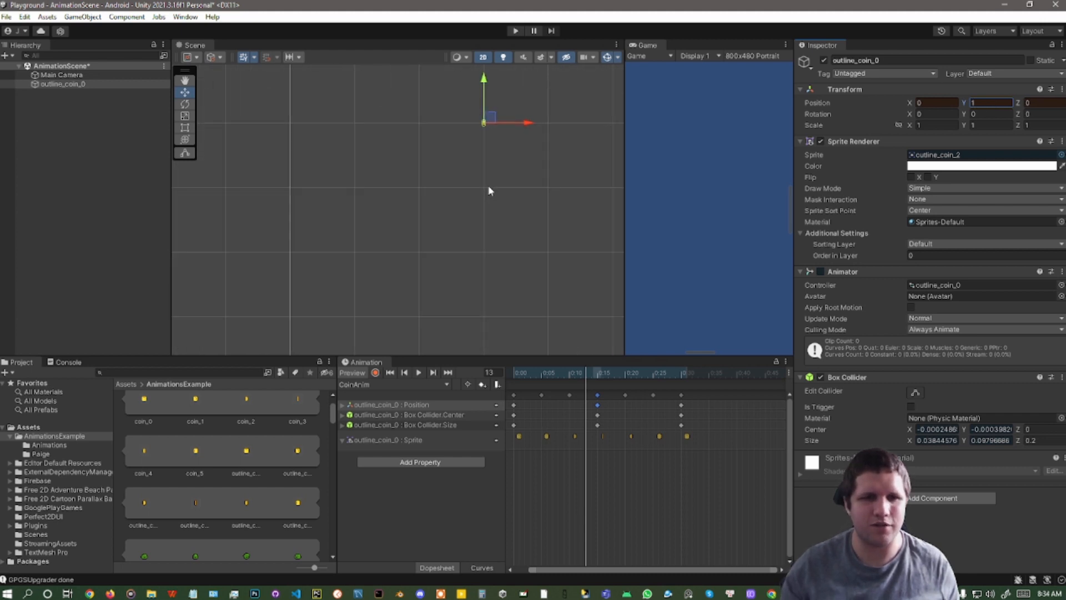
left_click(419, 373)
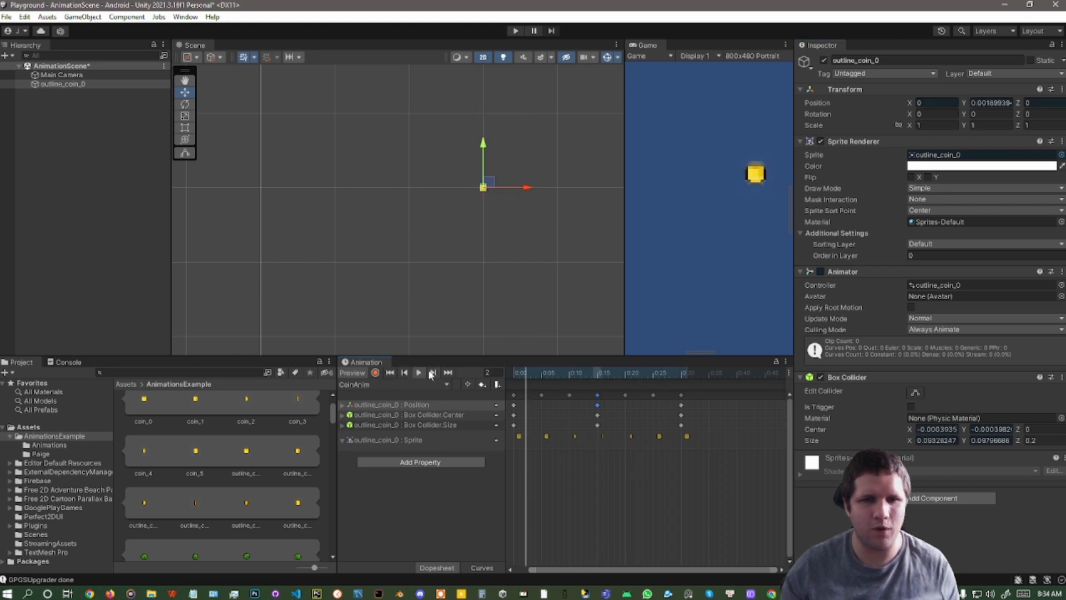
left_click(418, 373)
Record the Position keyframe at frame 15 with Y set to 1, stop recording, and preview the clip
left_click(375, 373)
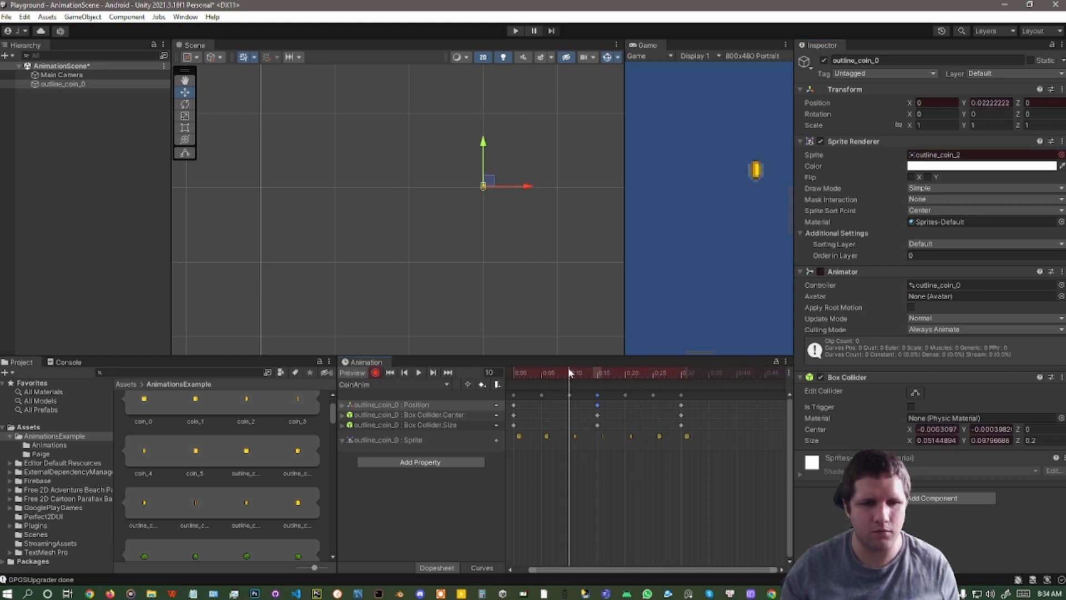
left_click_drag(568, 370, 597, 371)
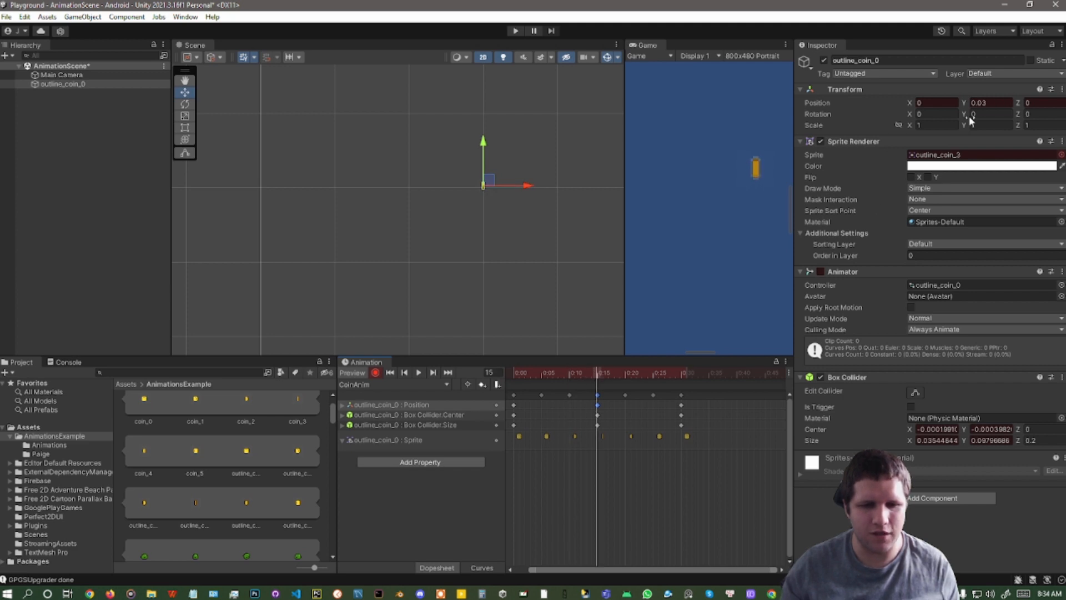
left_click(982, 104)
type("1")
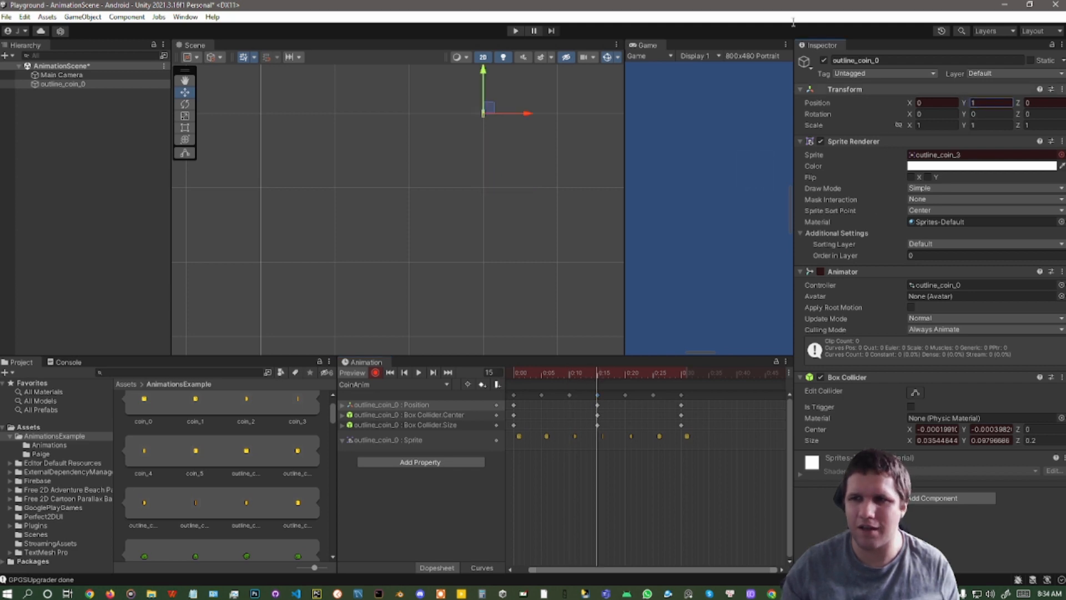
left_click(376, 373)
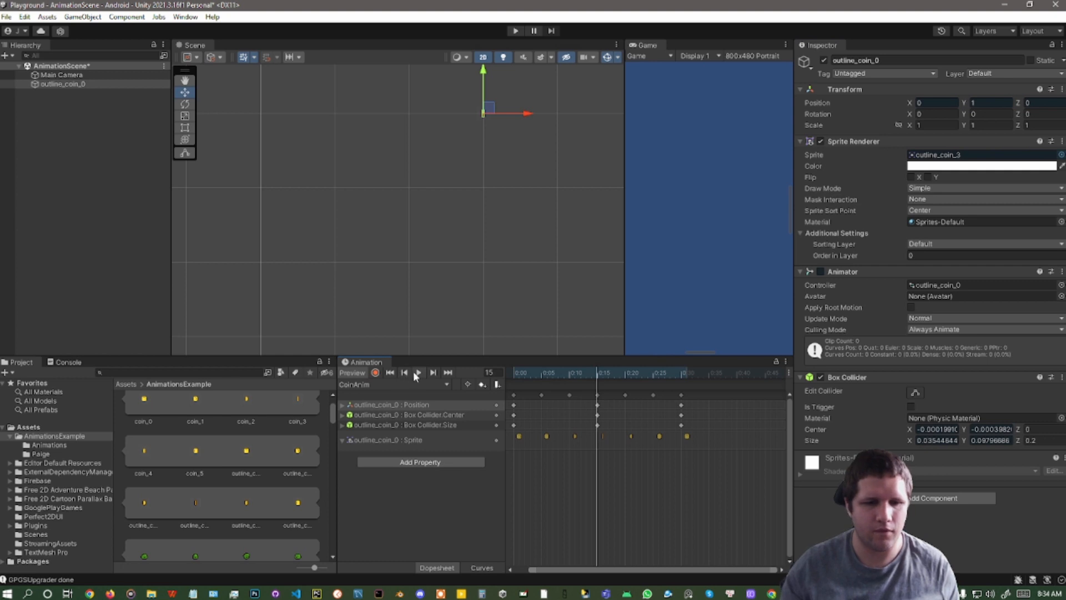
left_click(417, 372)
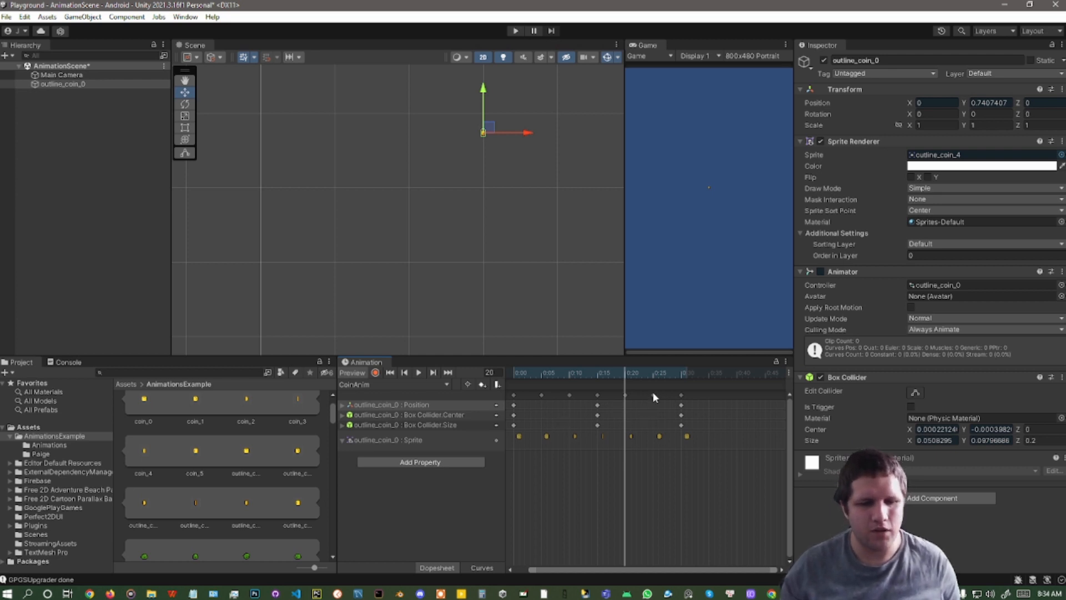
Retime the CoinAnim keyframes at frames 30, 25, 20, 15, 10 and 5 to frames 40, 35, 30, 25, 20 and 10
left_click_drag(682, 395, 736, 393)
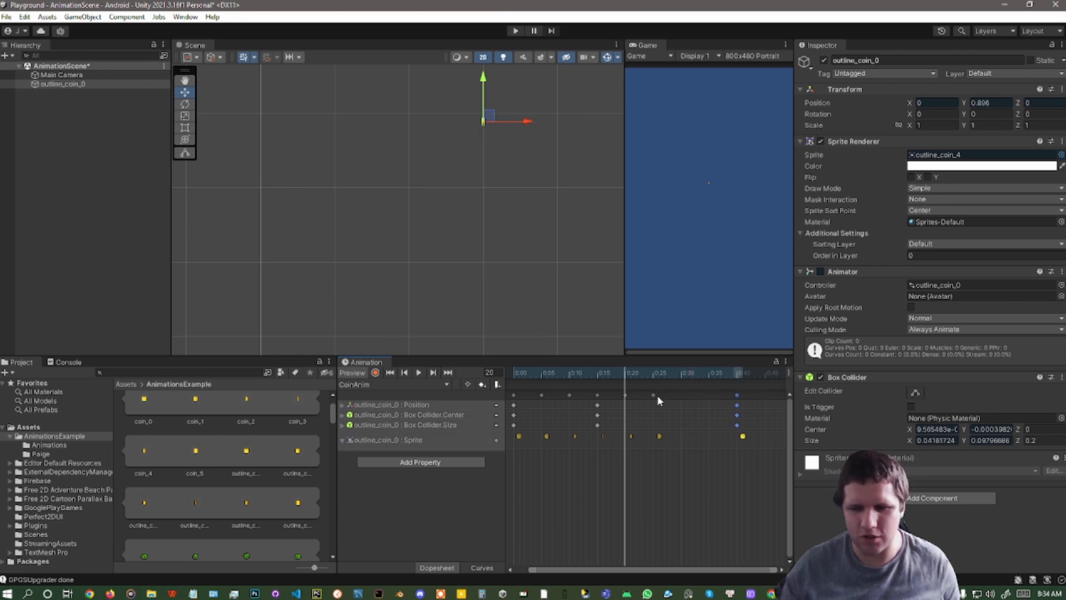
left_click_drag(654, 395, 708, 395)
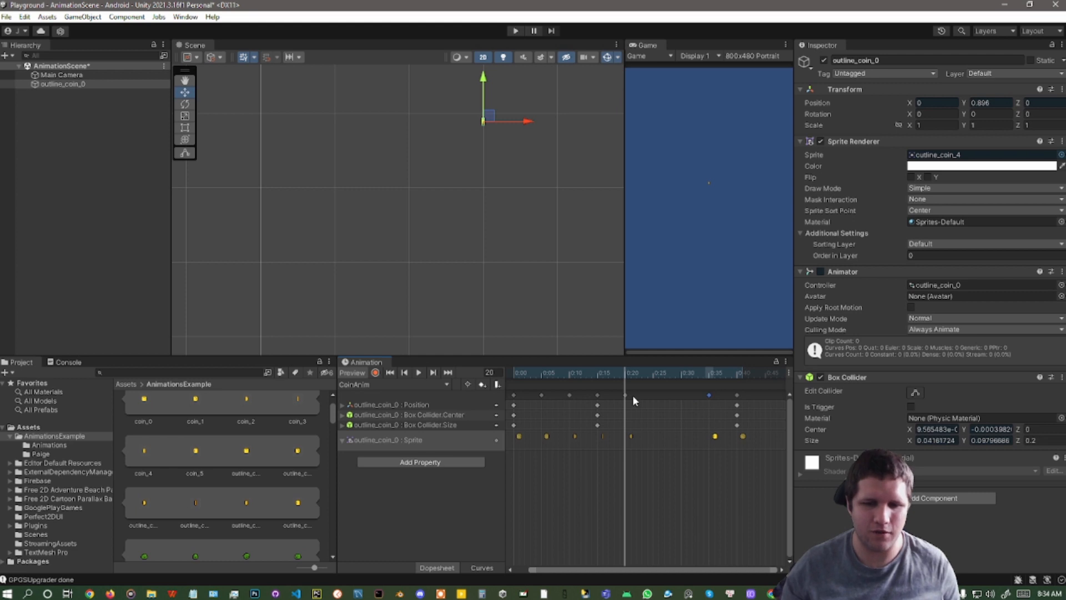
left_click_drag(626, 395, 671, 394)
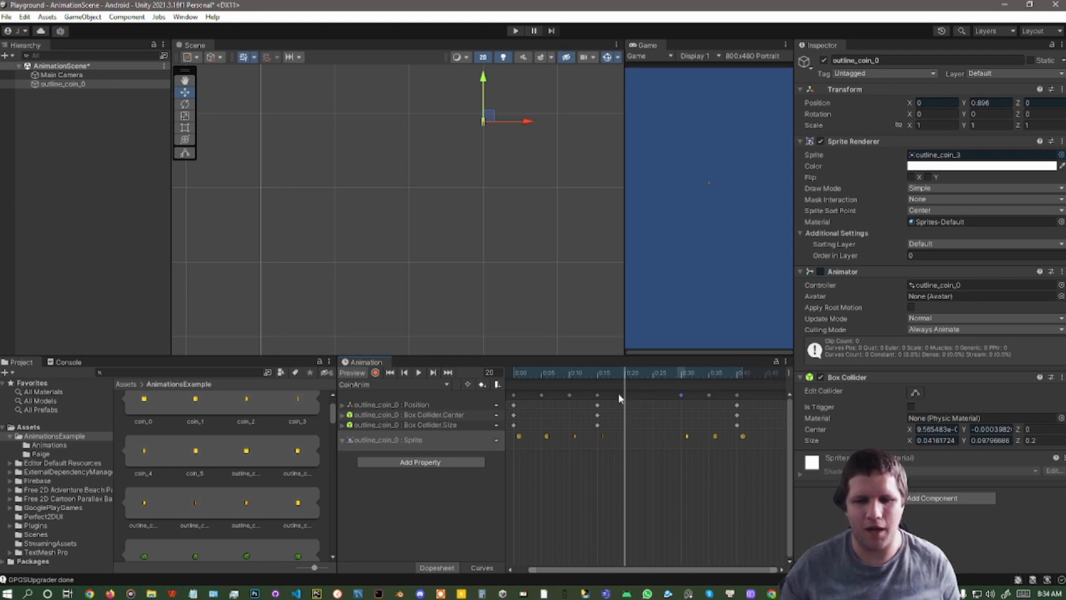
left_click_drag(598, 395, 655, 398)
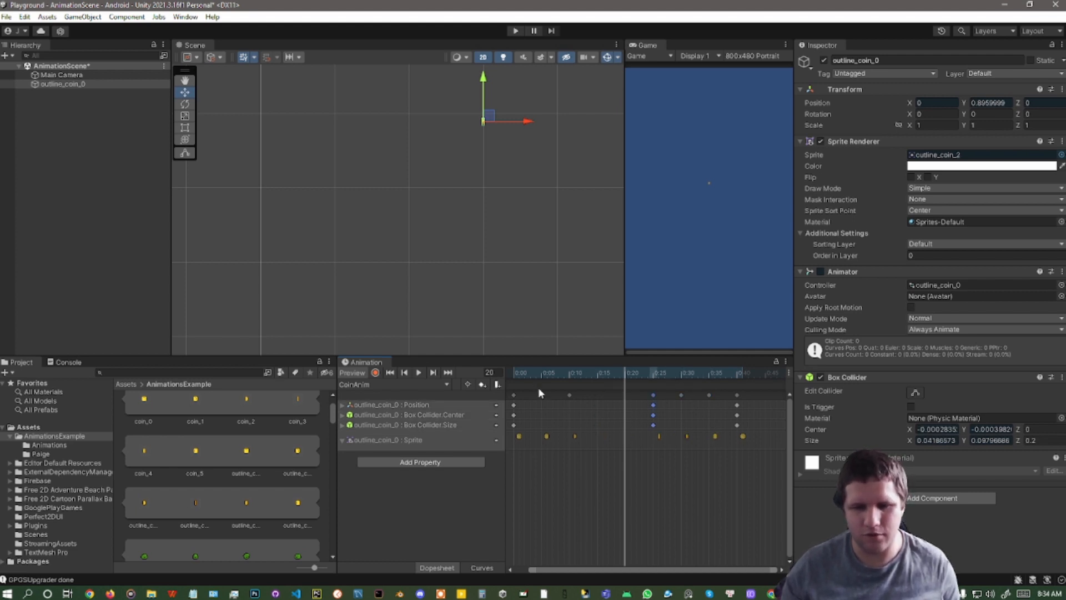
left_click_drag(568, 395, 625, 402)
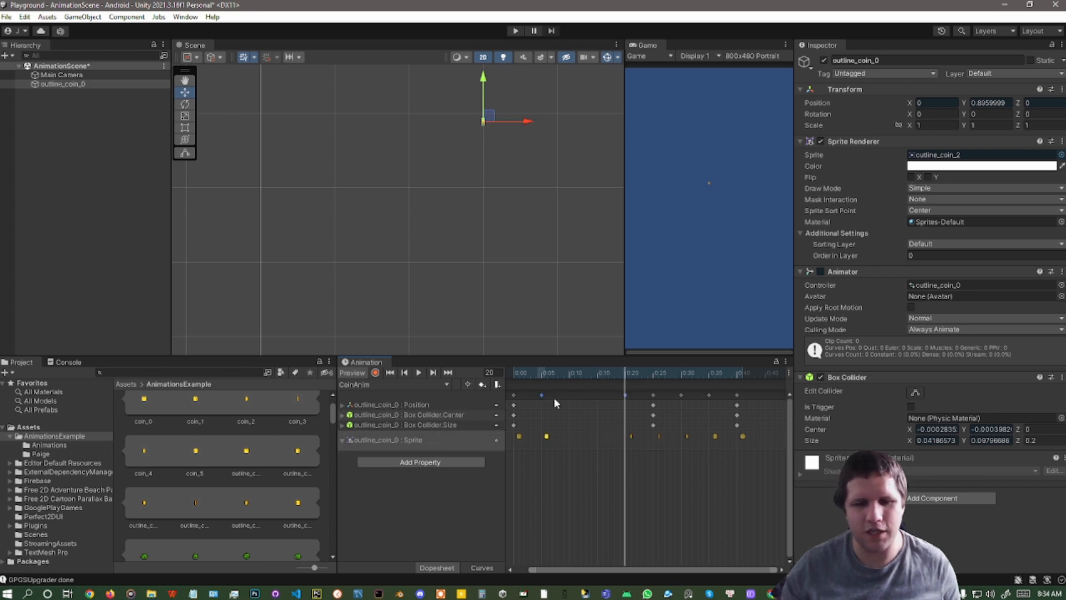
left_click_drag(542, 395, 568, 395)
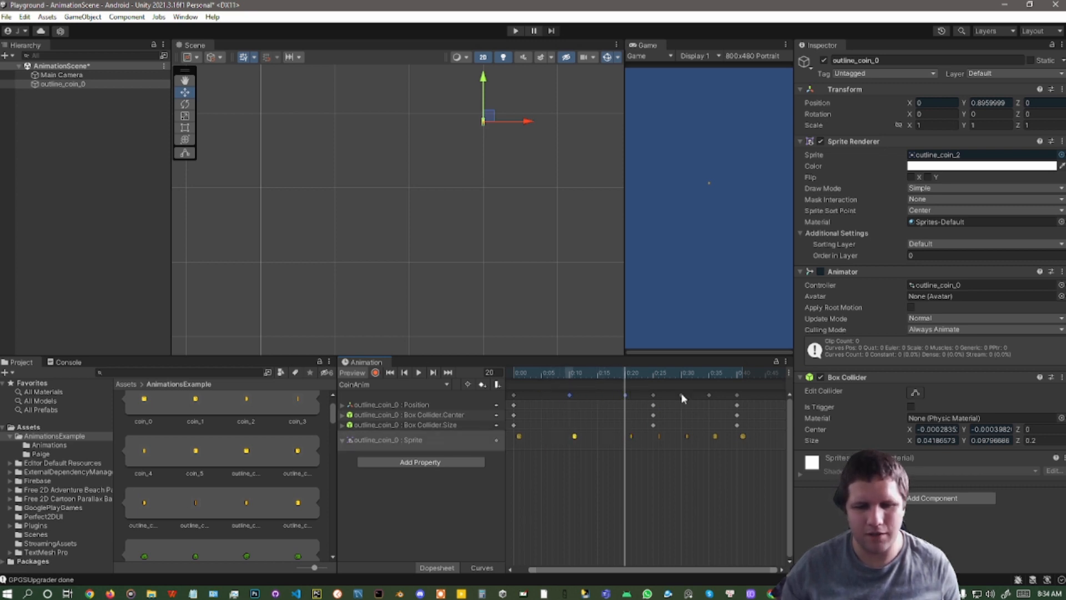
Space all CoinAnim keyframes 10 frames apart, extending the clip to frame 60, and preview the slower animation
scroll(727, 454, "down", 2)
scroll(729, 454, "down", 1)
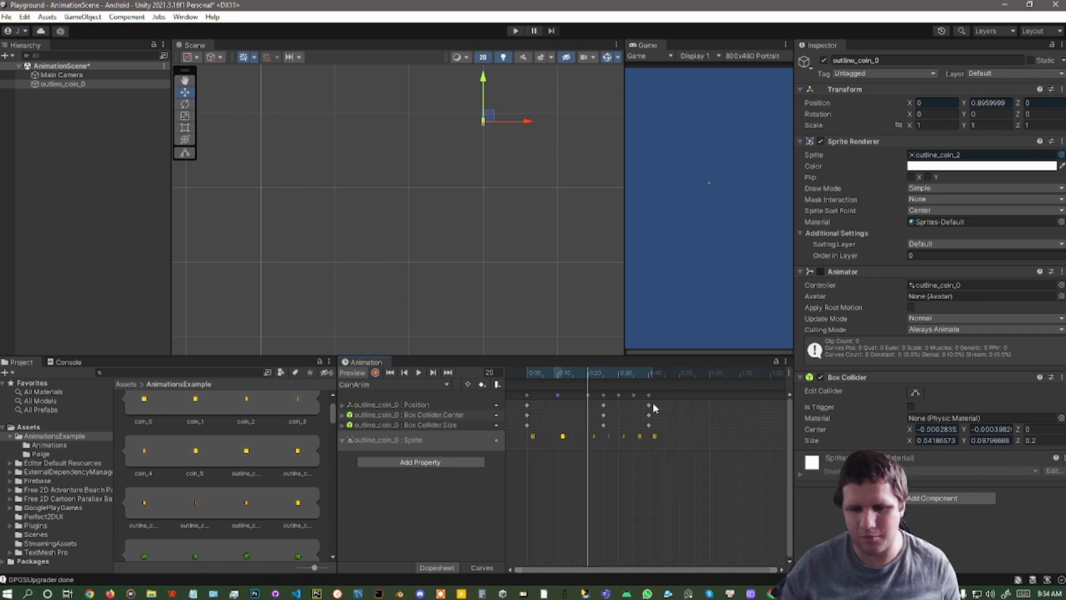
left_click_drag(650, 397, 722, 397)
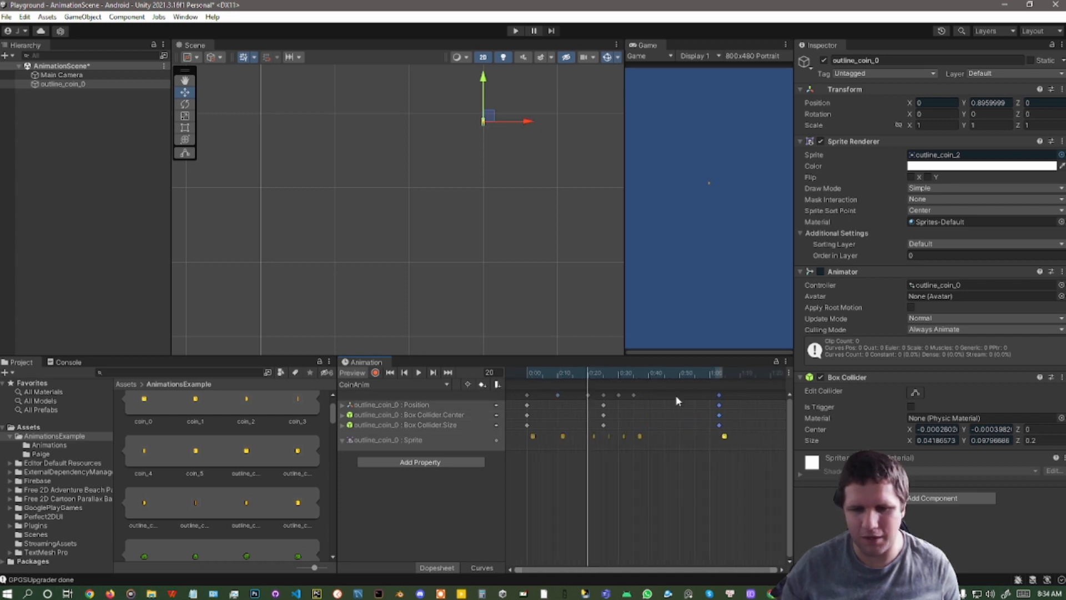
left_click_drag(638, 395, 698, 399)
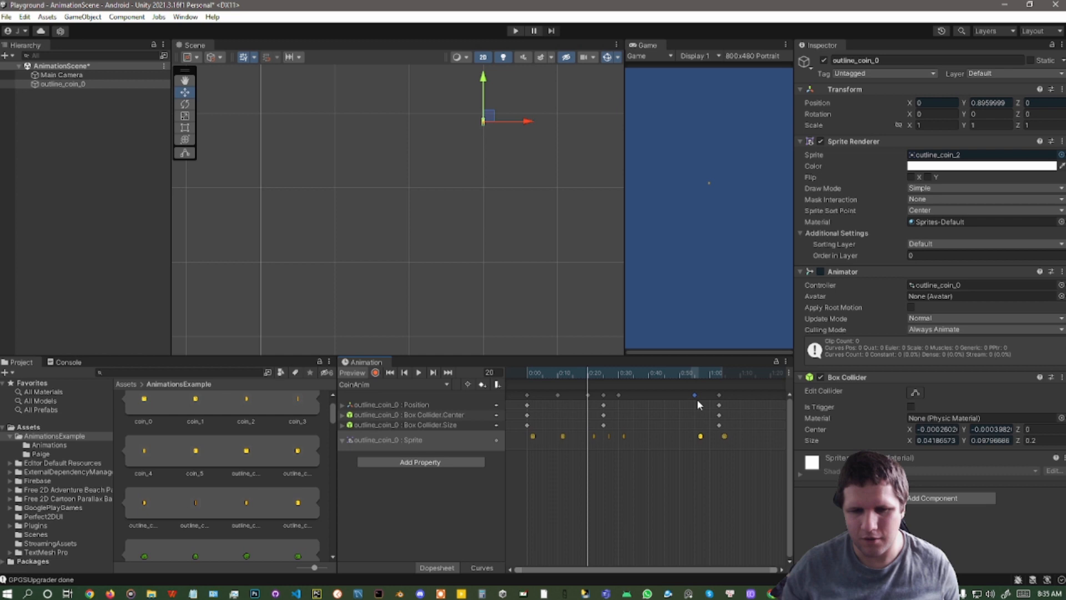
left_click(620, 395)
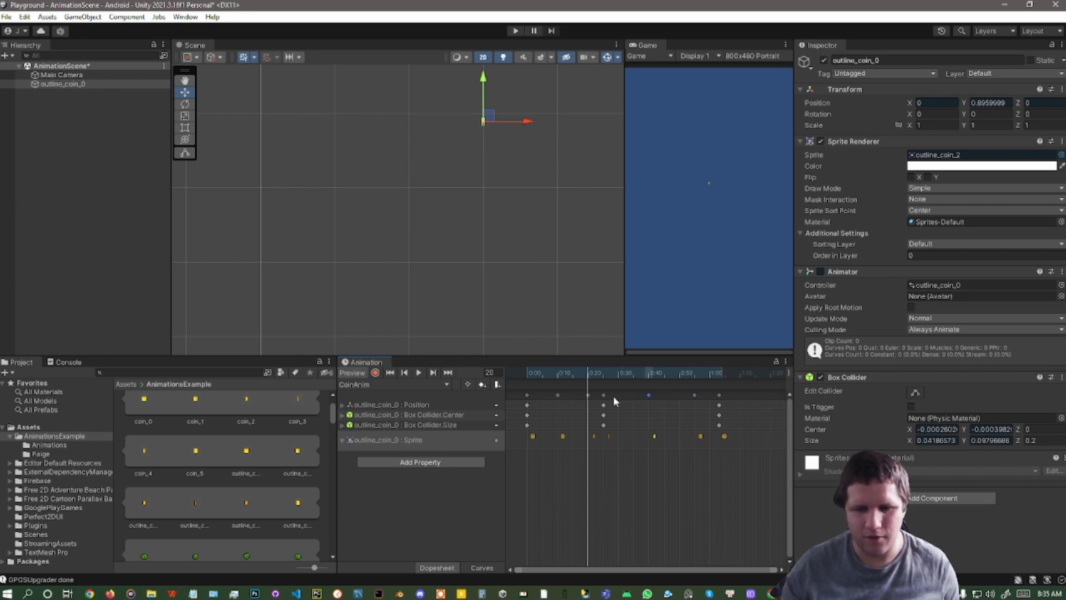
left_click_drag(604, 395, 622, 395)
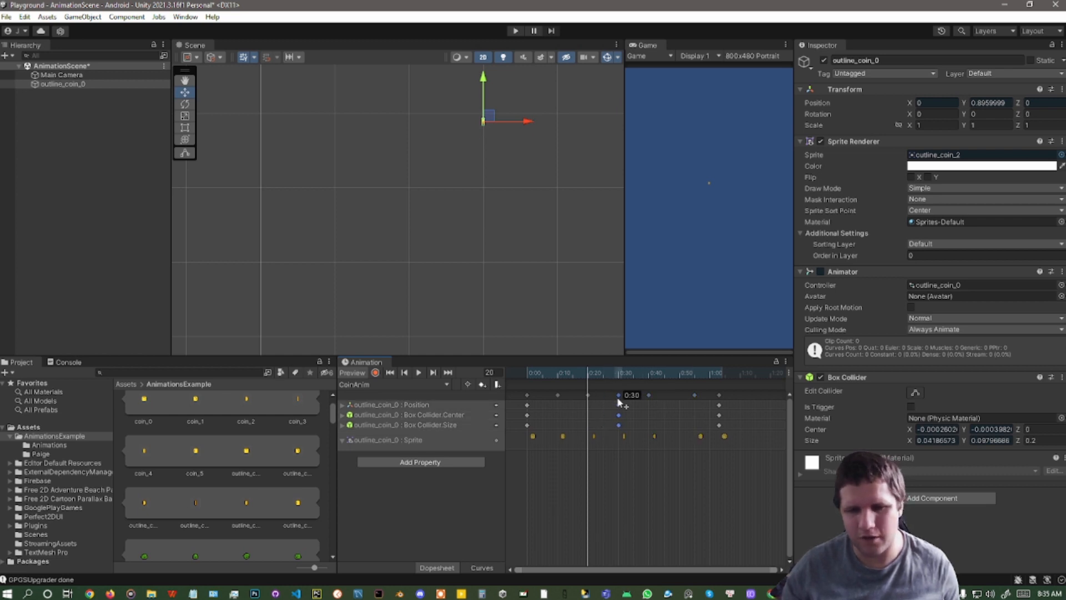
mouse_move(695, 395)
left_mouse_down()
mouse_move(681, 395)
mouse_move(712, 398)
left_mouse_up()
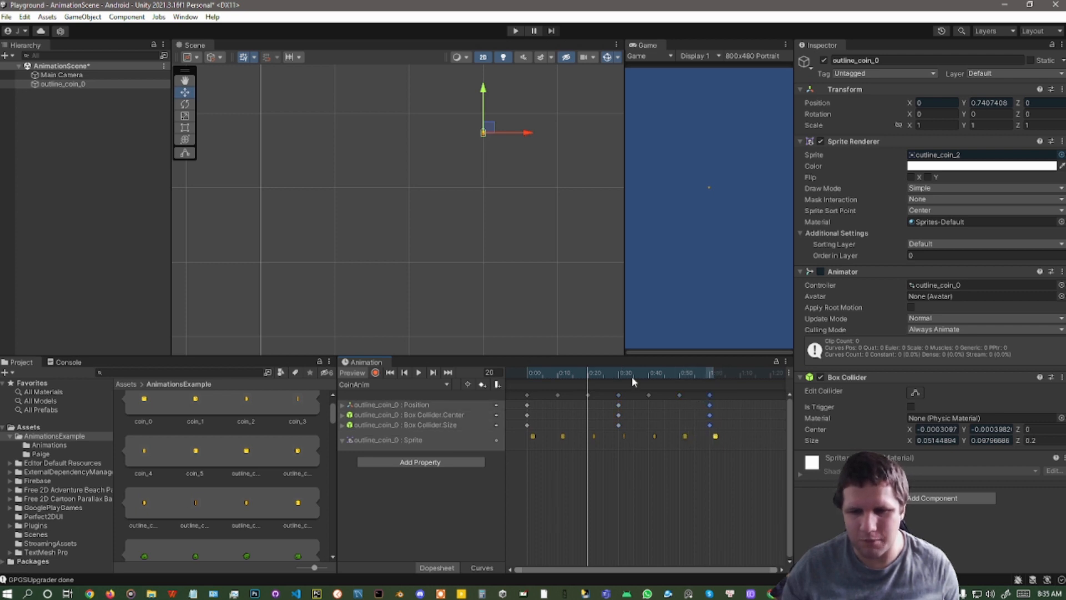
left_click(421, 373)
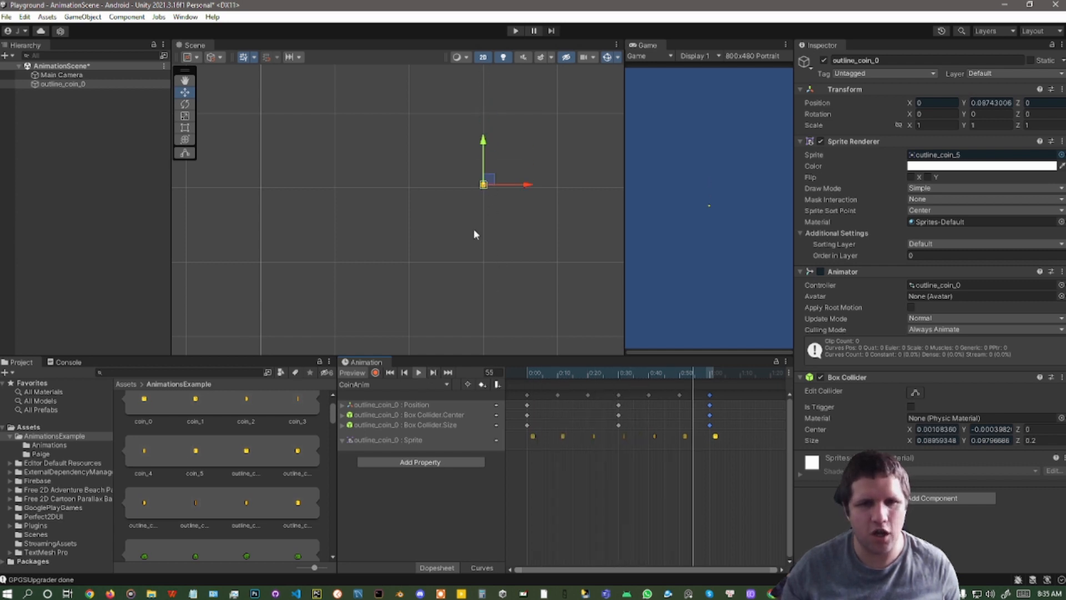
left_click(421, 373)
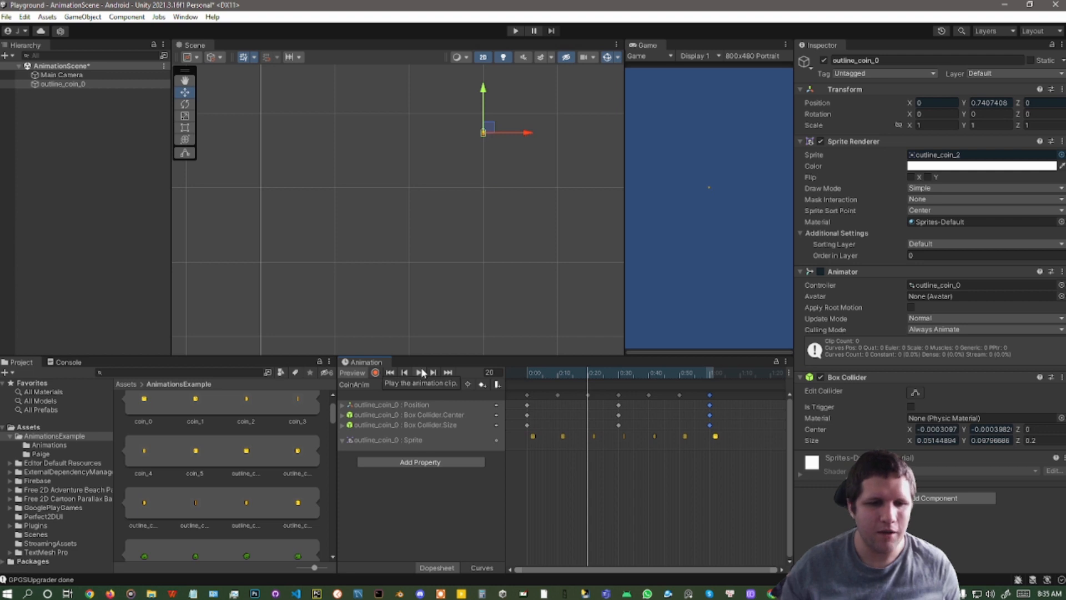
Add a UI Image to the scene and frame it in the Scene view
right_click(107, 123)
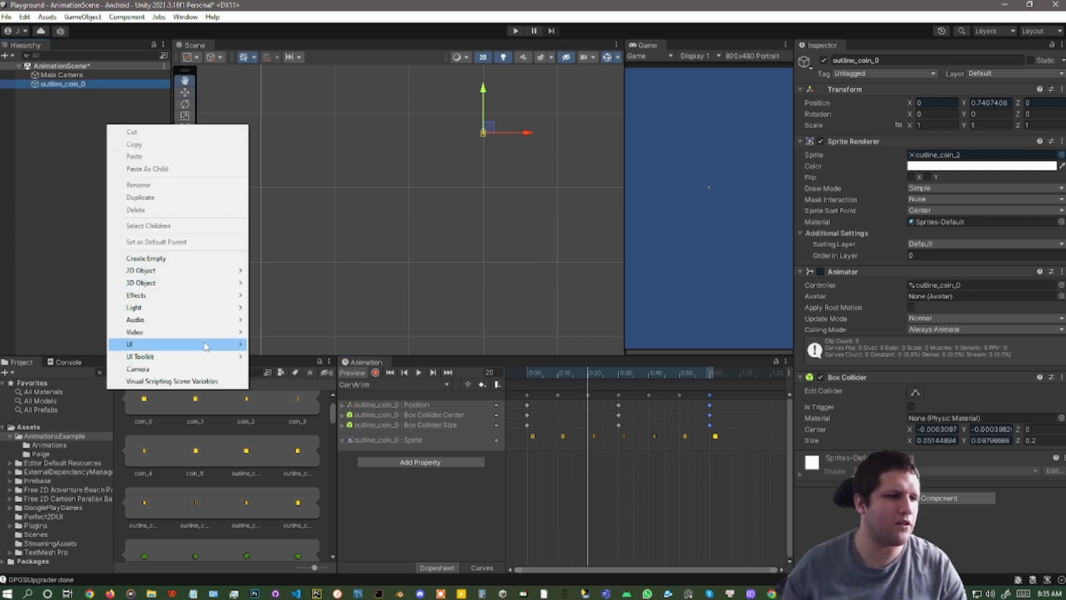
mouse_move(205, 344)
left_click(277, 346)
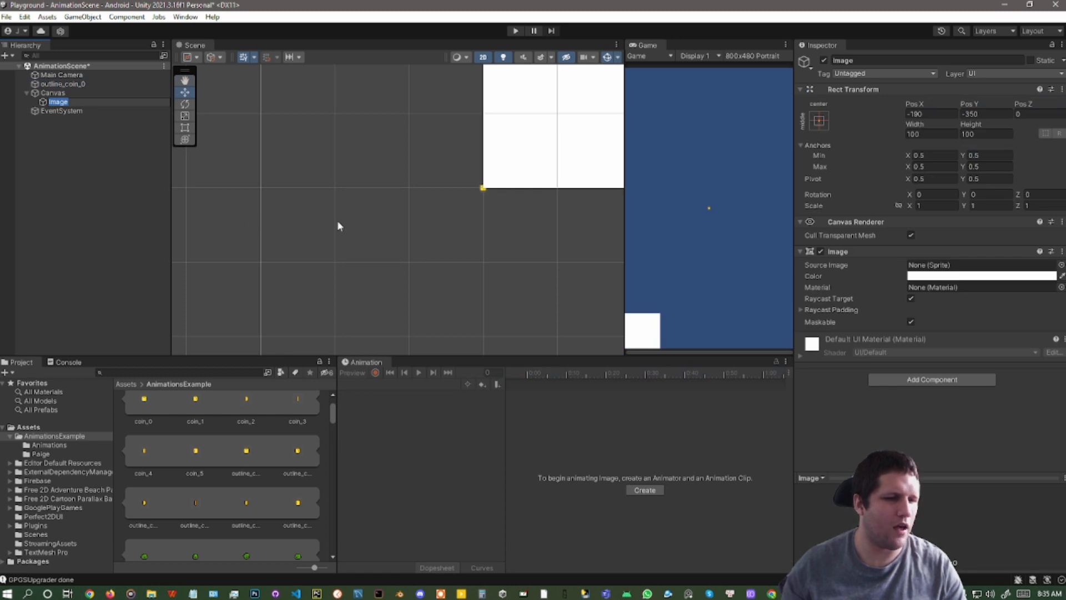
scroll(338, 224, "down", 10)
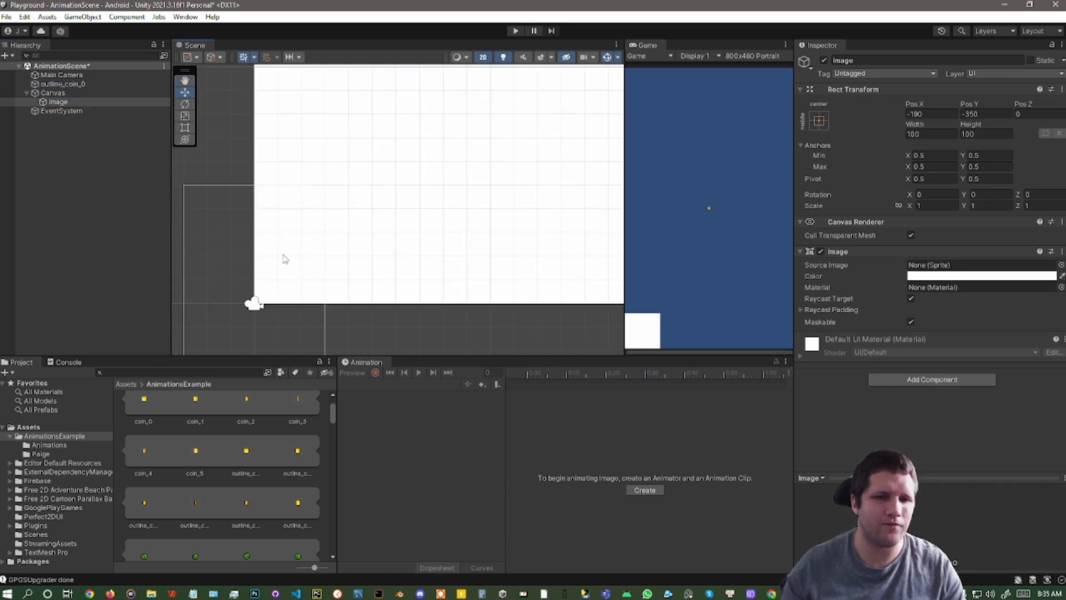
scroll(285, 260, "down", 5)
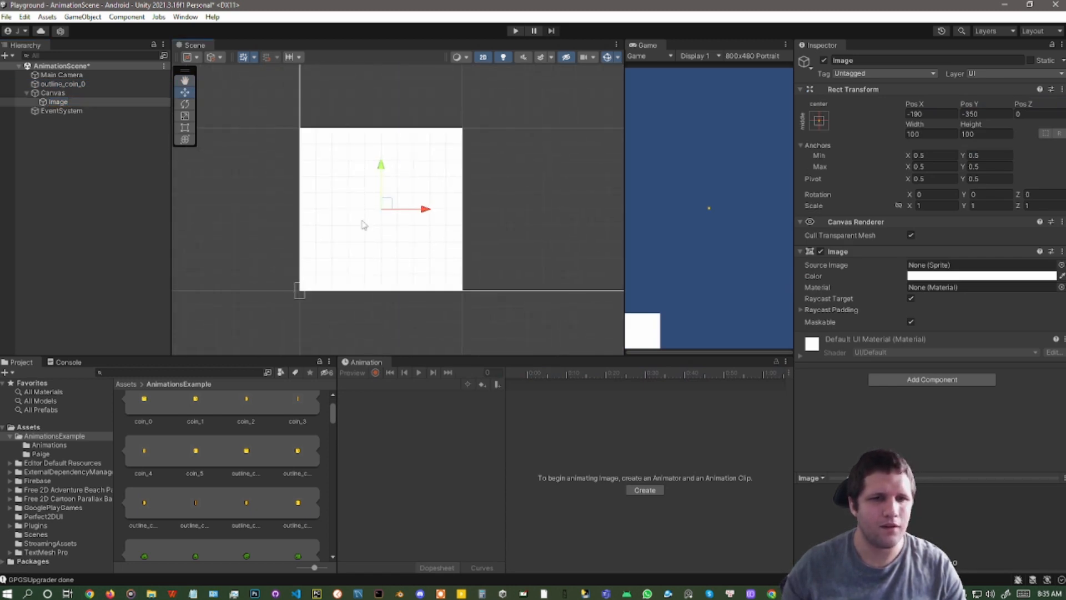
scroll(363, 225, "up", 2)
scroll(142, 416, "up", 3)
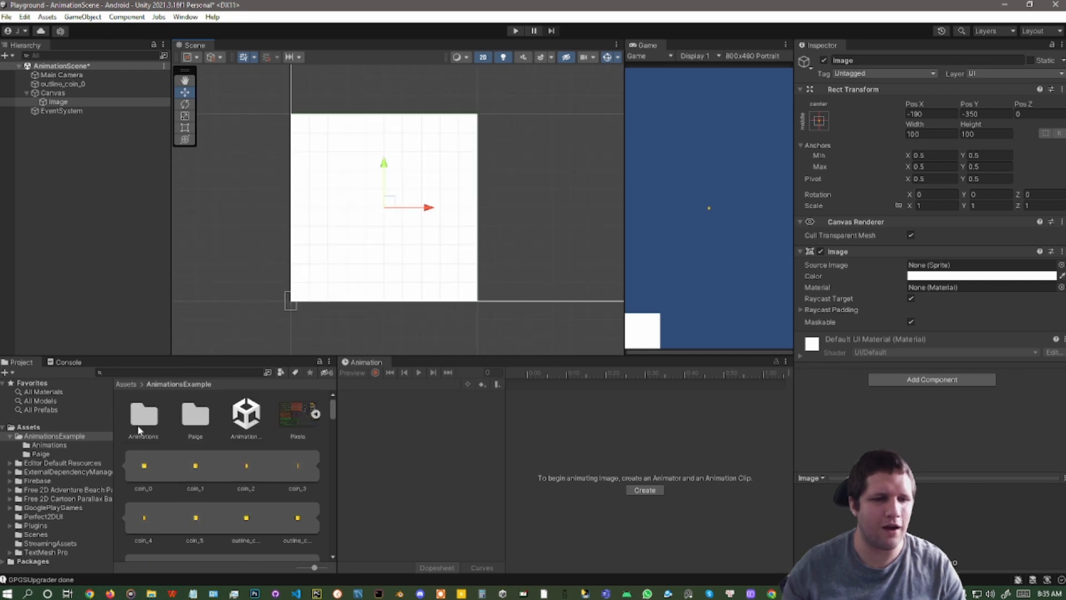
Assign the paige_idle_1 sprite from the Paige folder as the Image object's source image
left_click(315, 414)
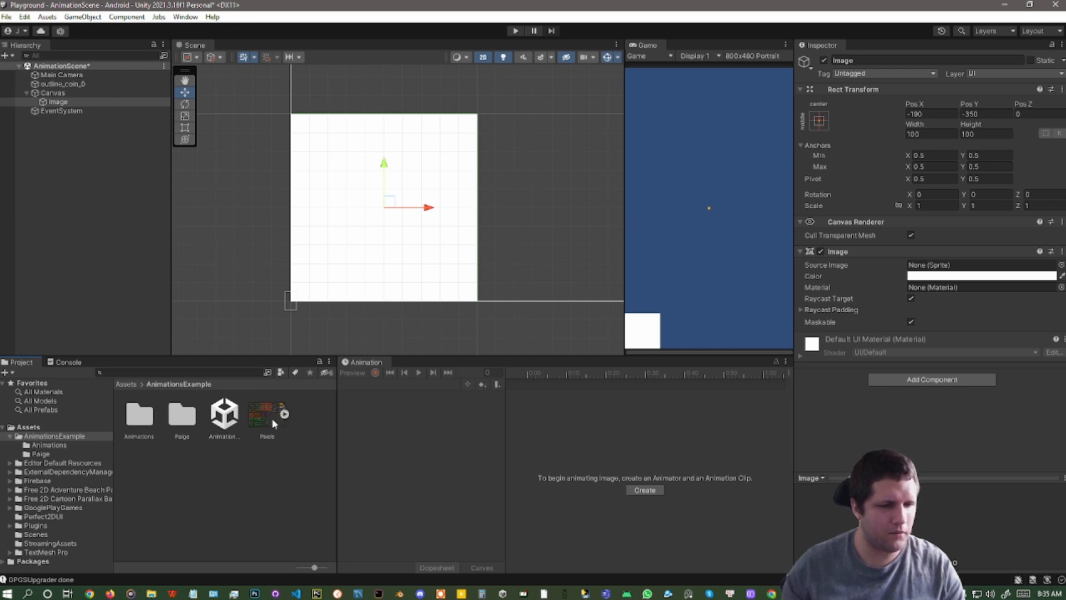
double_click(183, 421)
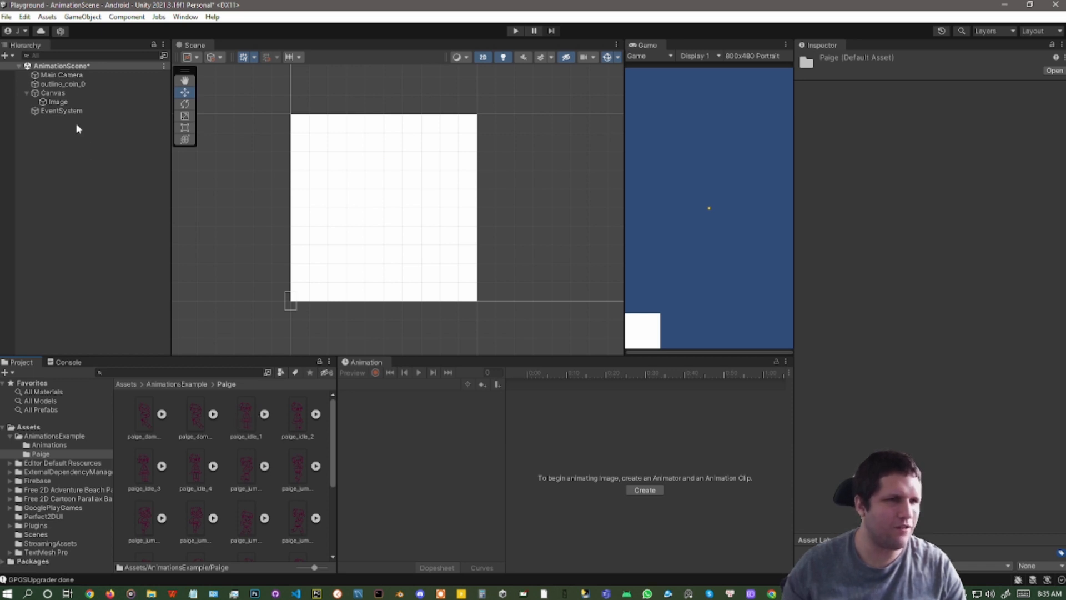
left_click(60, 102)
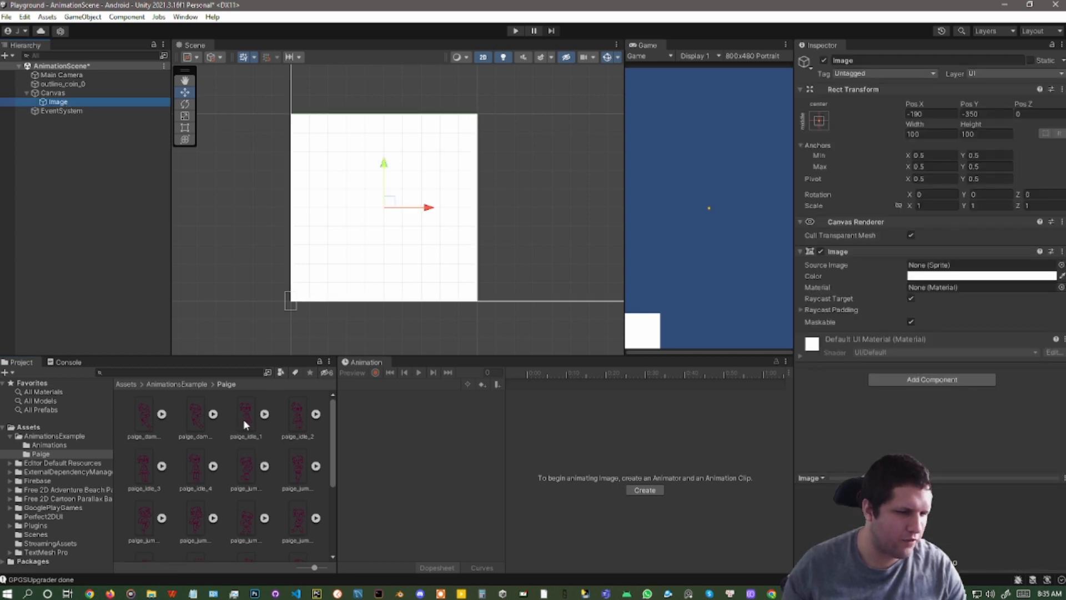
left_click_drag(244, 422, 953, 266)
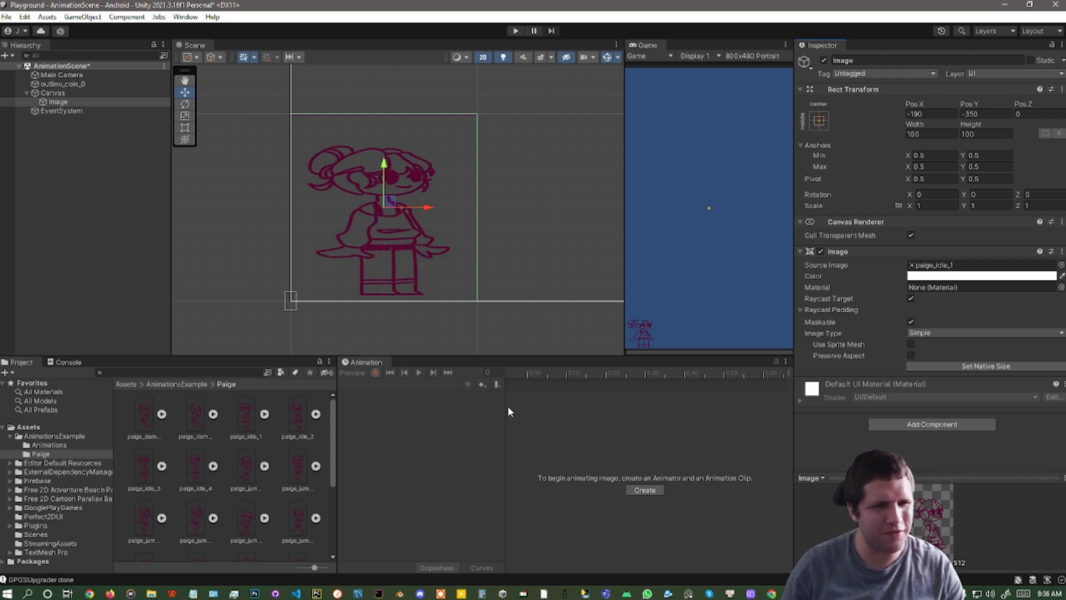
Rename the Image object under the Canvas as Paige
left_click(63, 103)
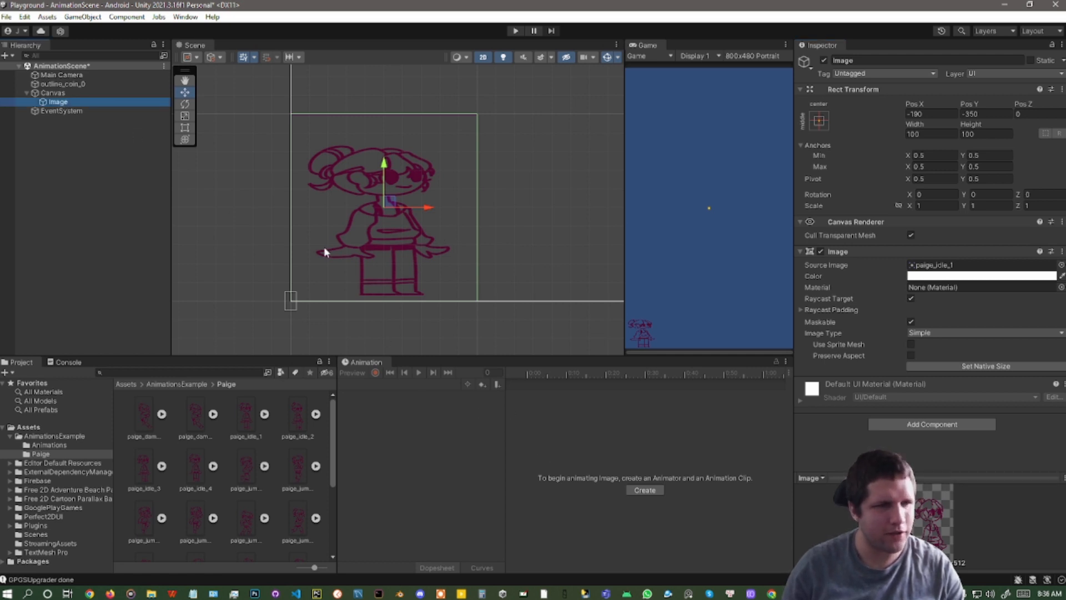
left_click(850, 60)
type("Paige")
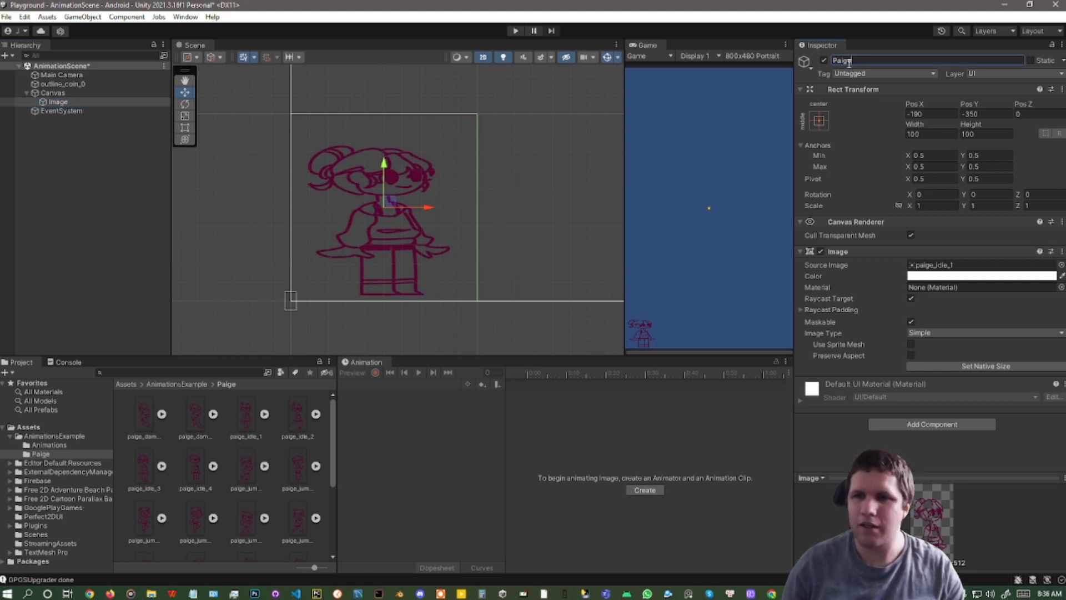
key("Return")
Create an animation clip for Paige and save it as Paige_idle in the Animations folder
left_click(643, 492)
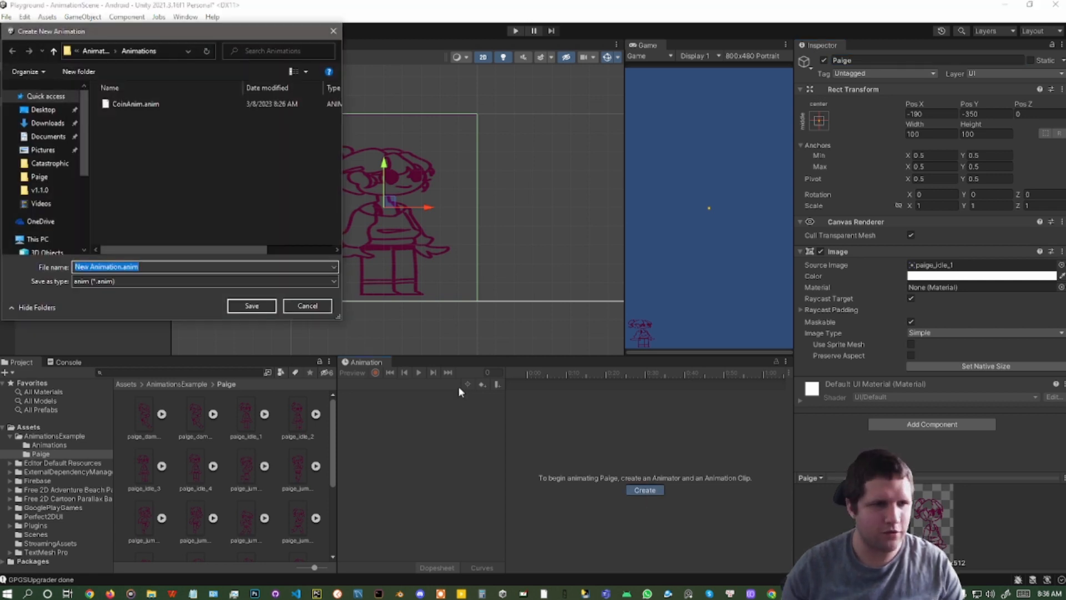
type("Paige")
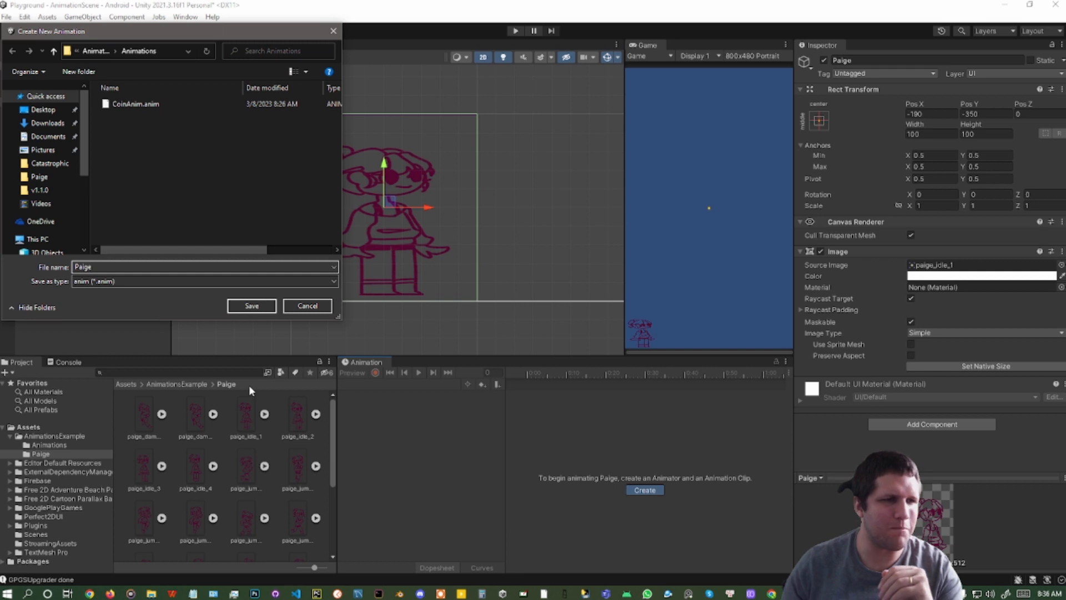
type("_")
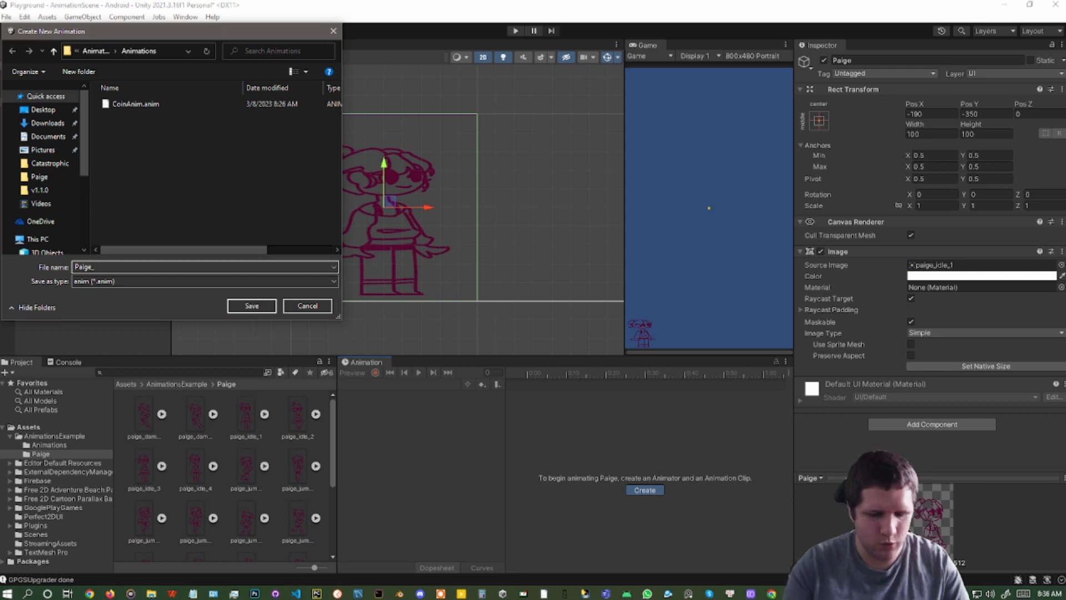
type("idle")
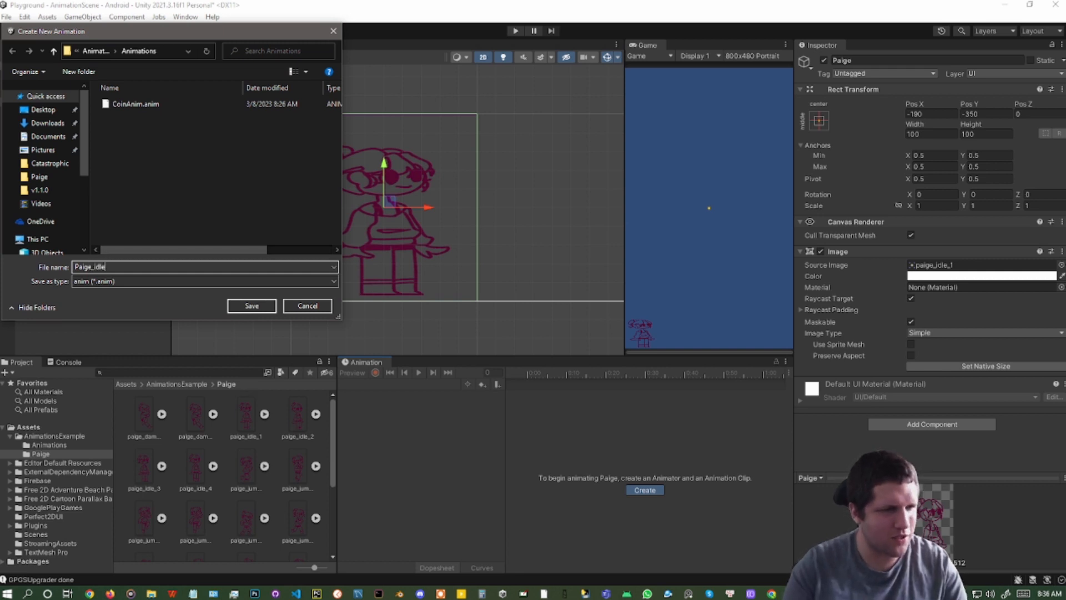
left_click(256, 306)
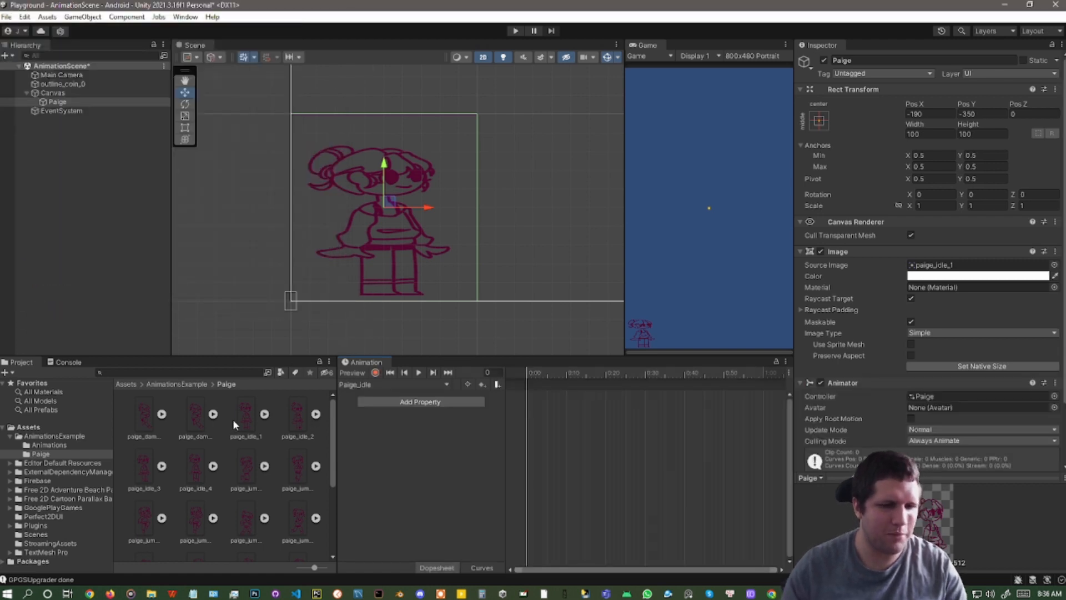
Place the sprites paige_idle_1 to paige_idle_4 at frames 0, 10, 20 and 30 of the Paige_idle clip, and preview it
left_click_drag(246, 417, 526, 393)
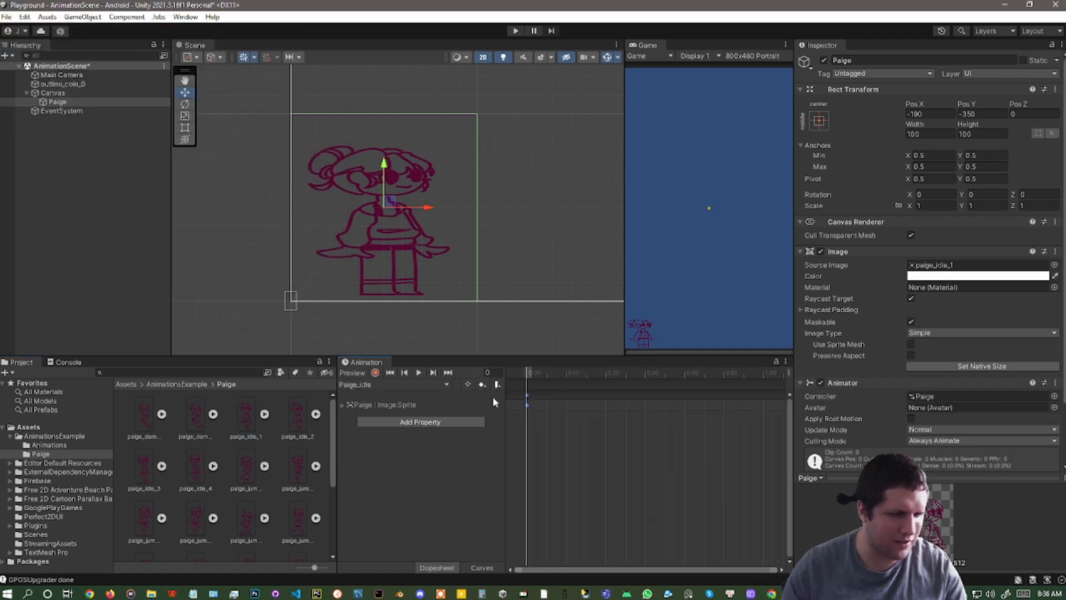
left_click_drag(295, 412, 566, 396)
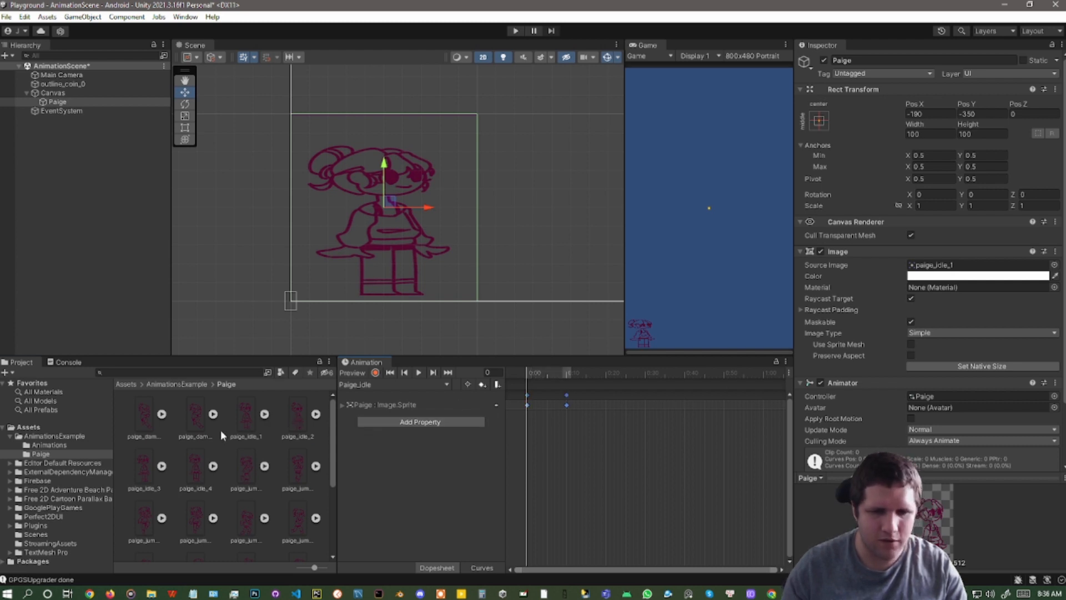
left_click_drag(141, 467, 606, 392)
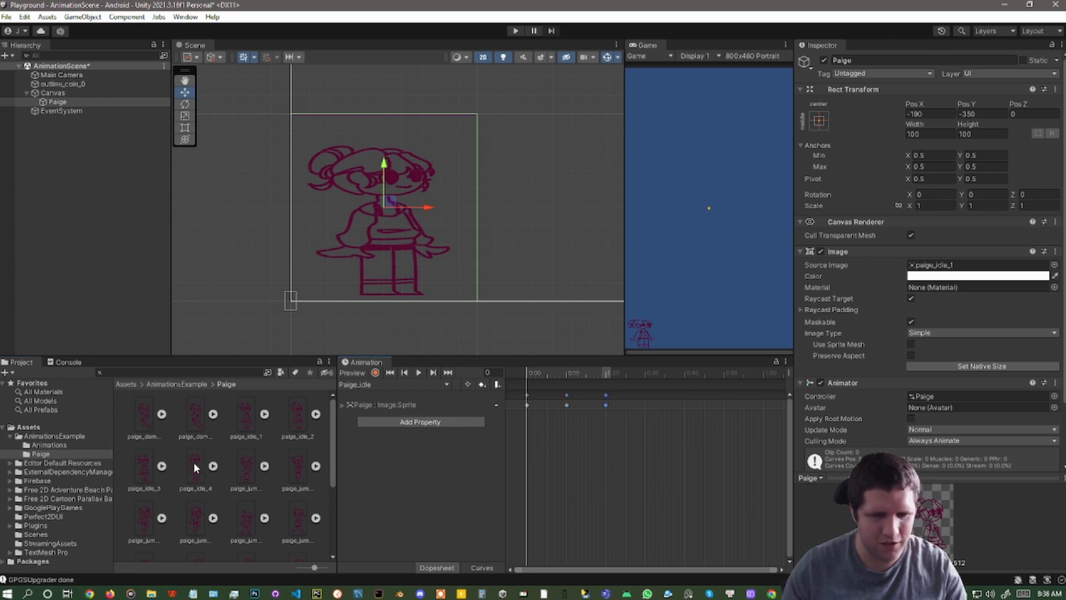
left_click_drag(195, 462, 646, 400)
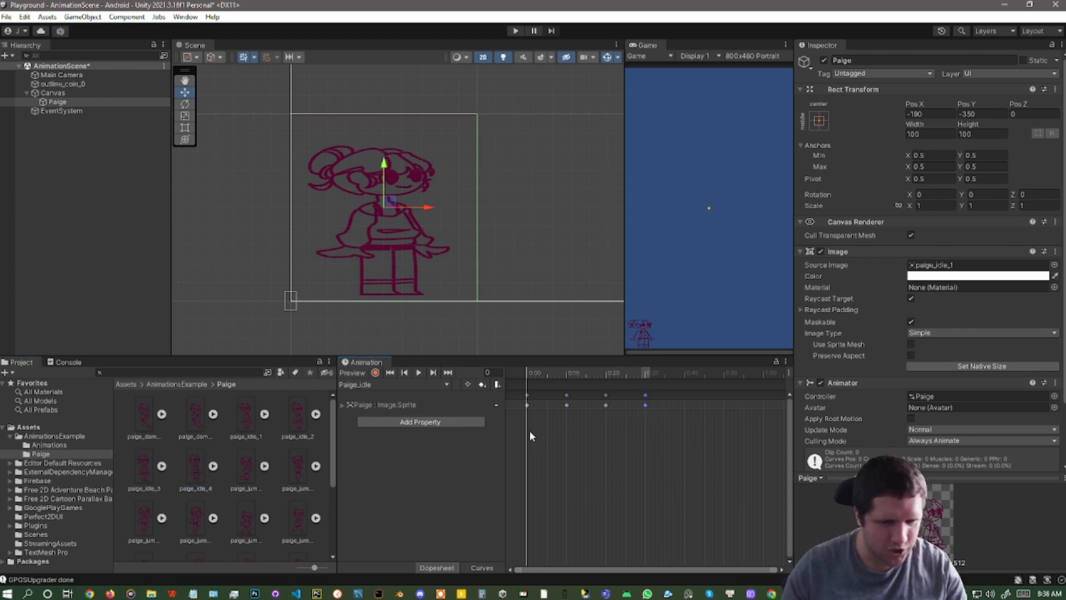
left_click(342, 406)
left_click(418, 373)
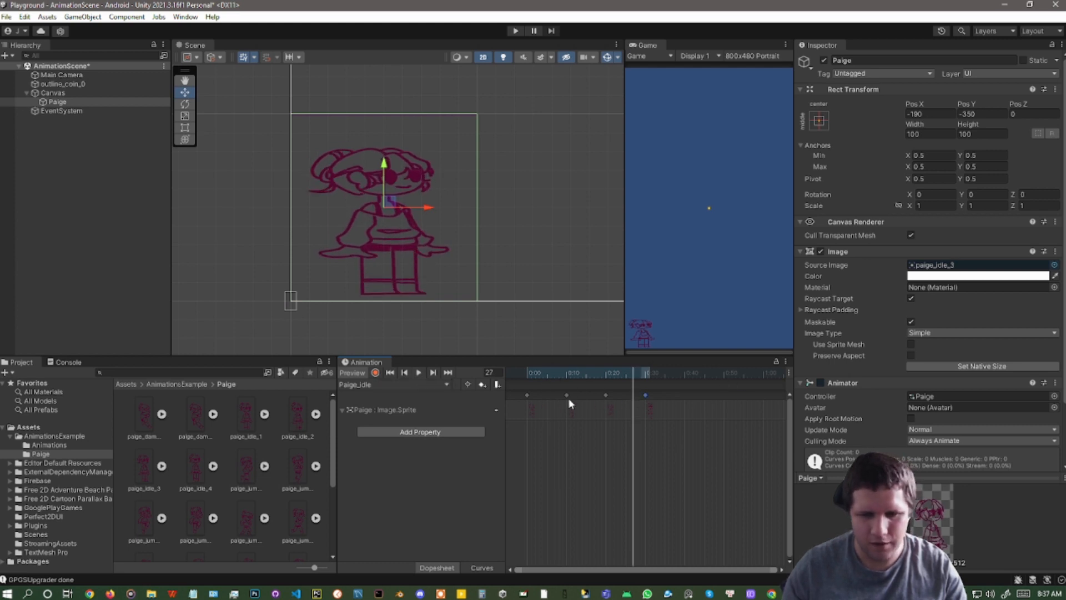
Respace the second, third and fourth keyframes of the Paige_idle clip to frames 15, 30 and 45, and preview the clip
left_click_drag(567, 396, 587, 397)
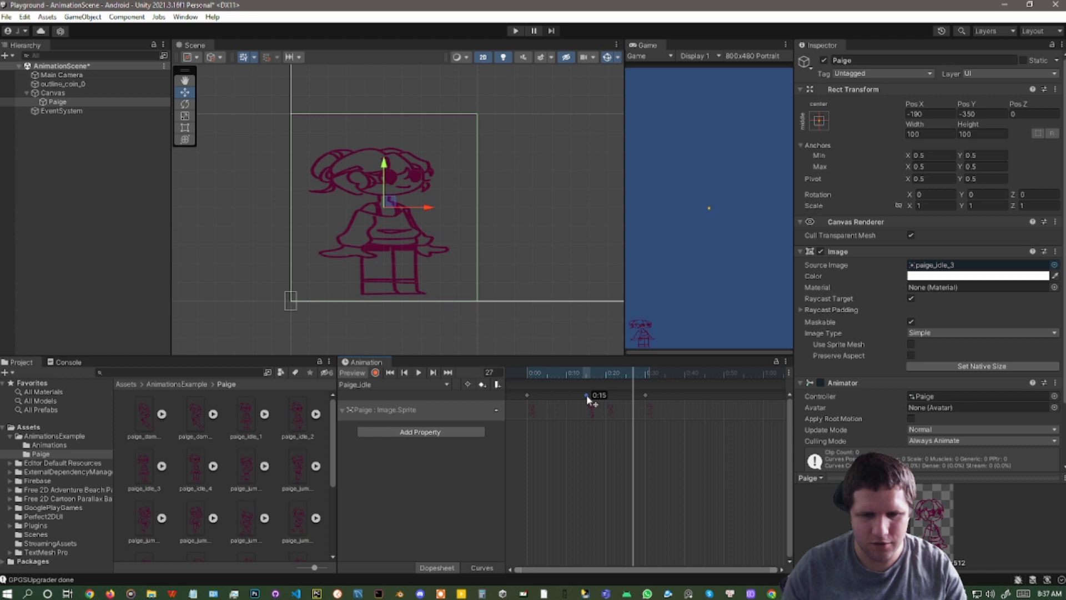
left_click(646, 395)
left_click_drag(705, 393, 706, 393)
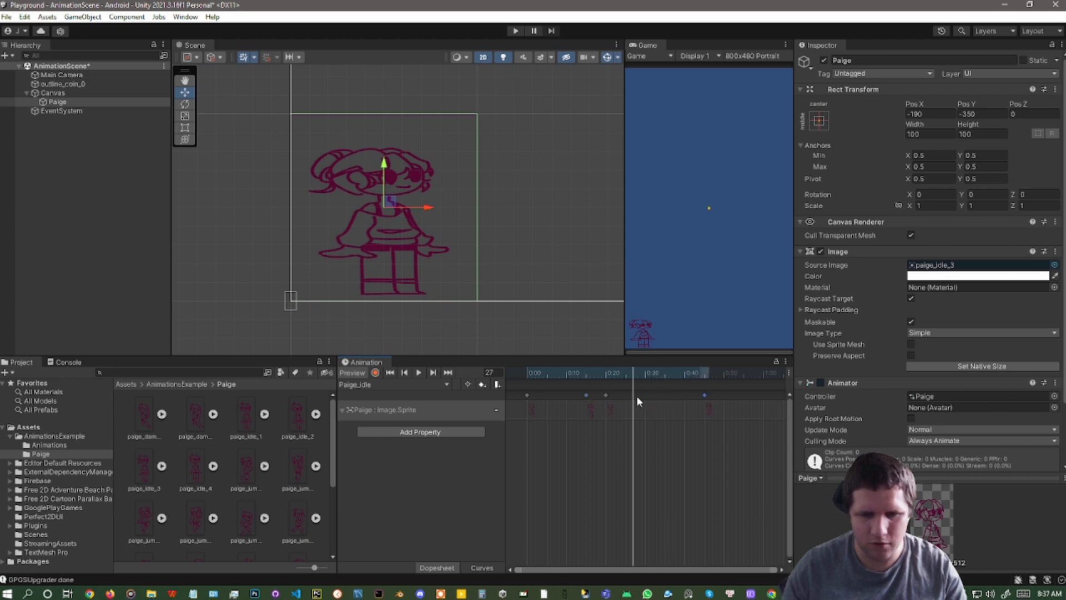
left_click_drag(606, 395, 649, 395)
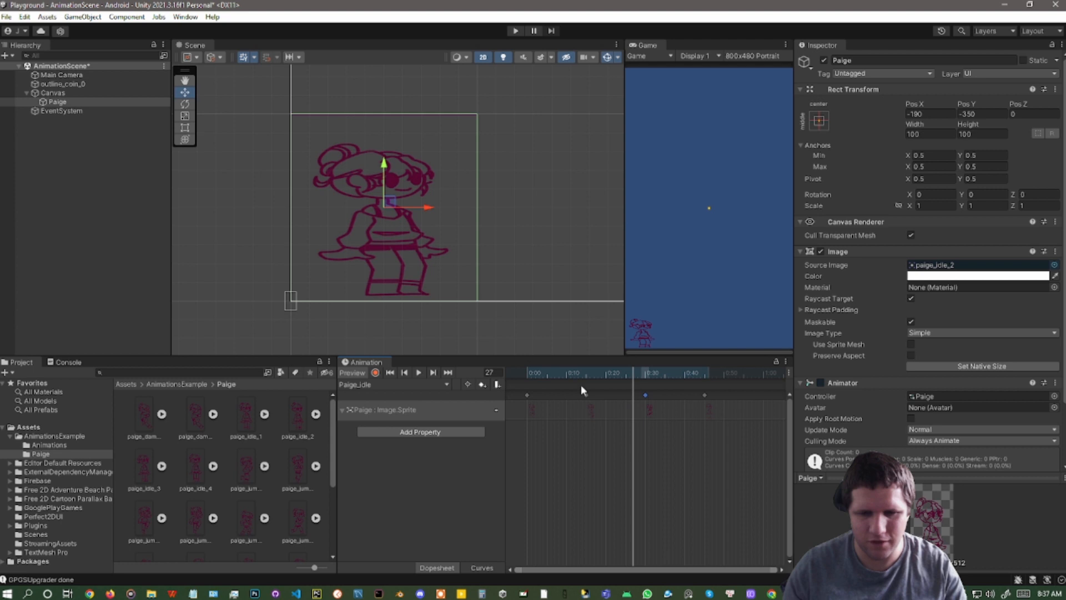
left_click(420, 373)
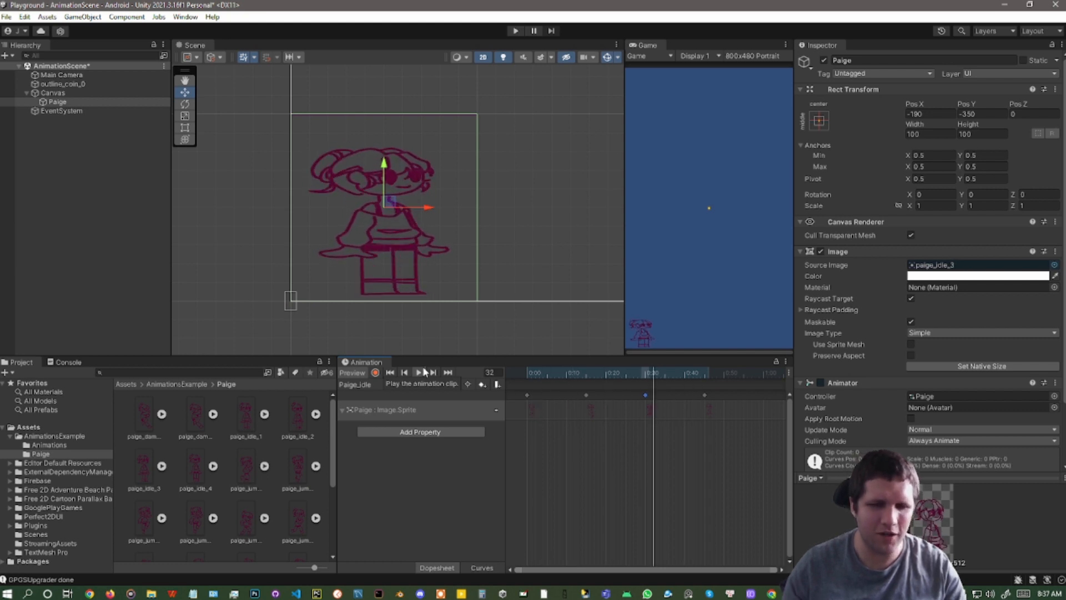
left_click(422, 370)
Add paige_idle_1 as the closing keyframe at frame 60 of the Paige_idle clip and preview the loop
left_click(532, 374)
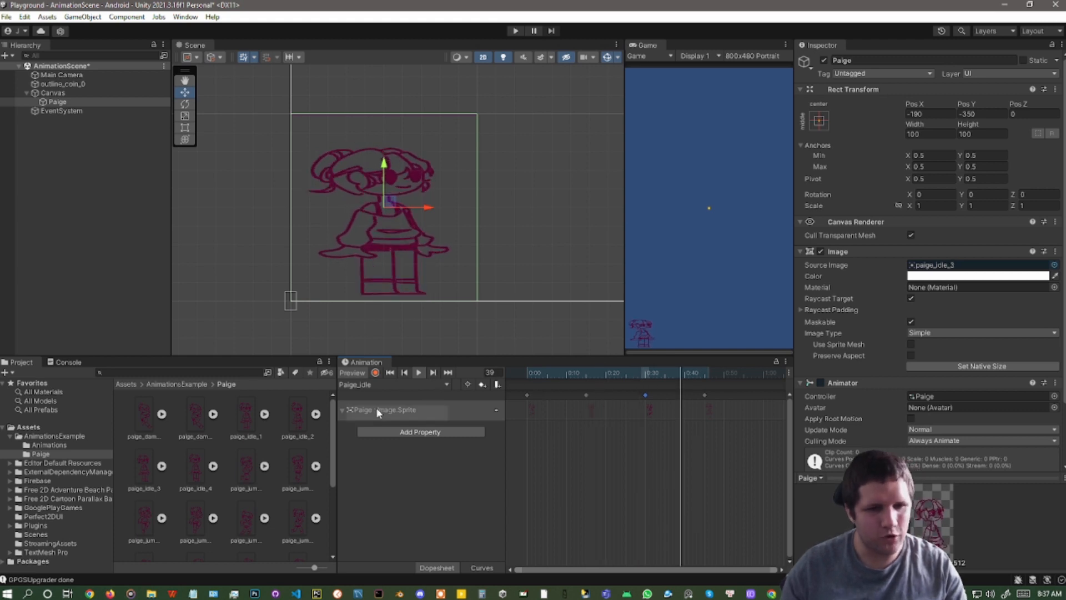
left_click_drag(247, 415, 763, 393)
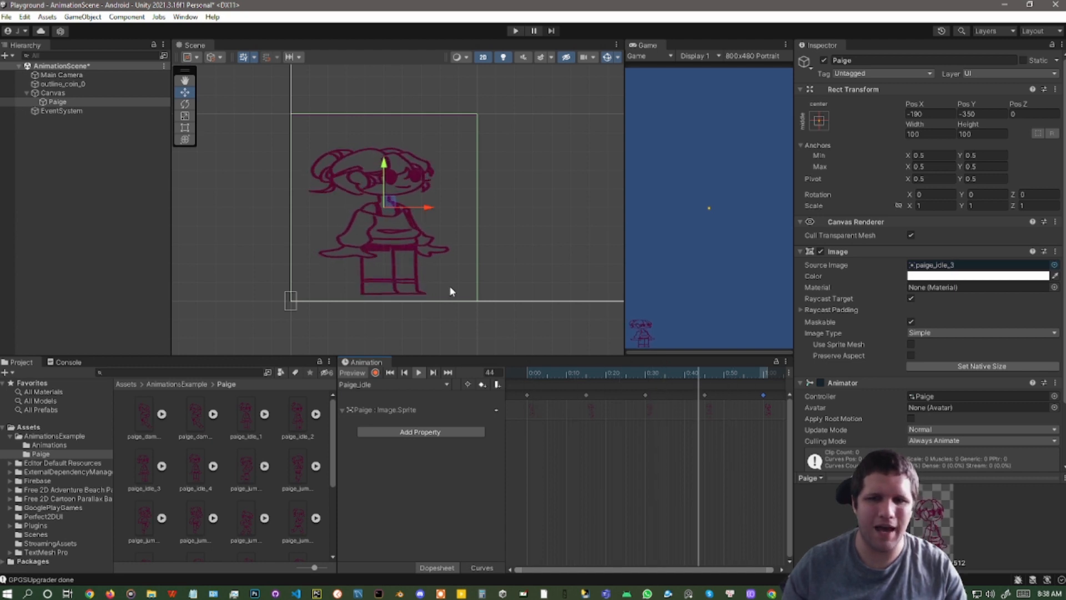
left_click(420, 372)
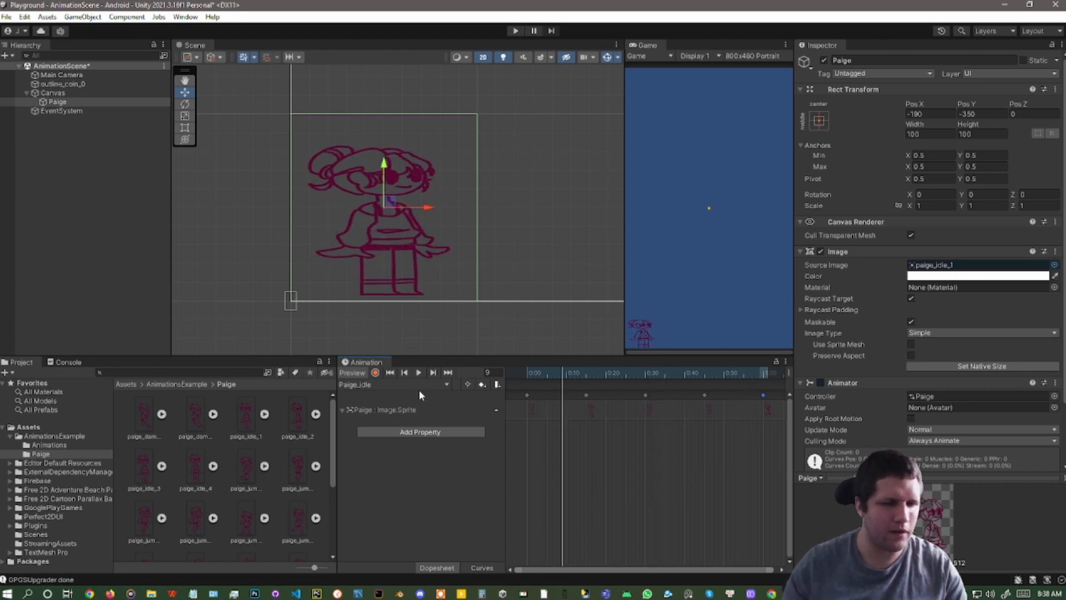
left_click(421, 387)
left_click(405, 411)
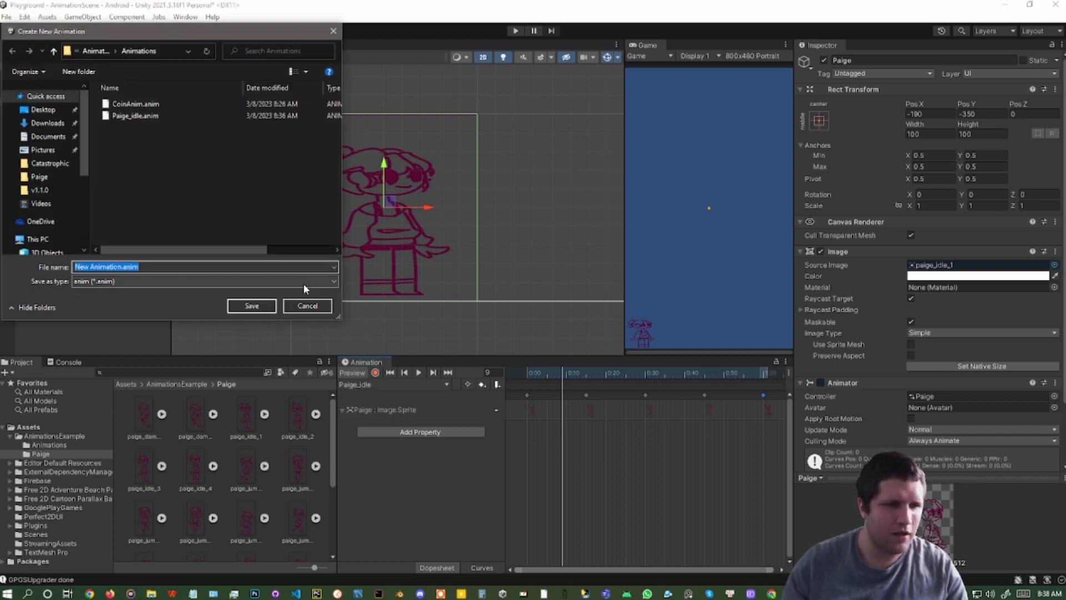
type("Paig")
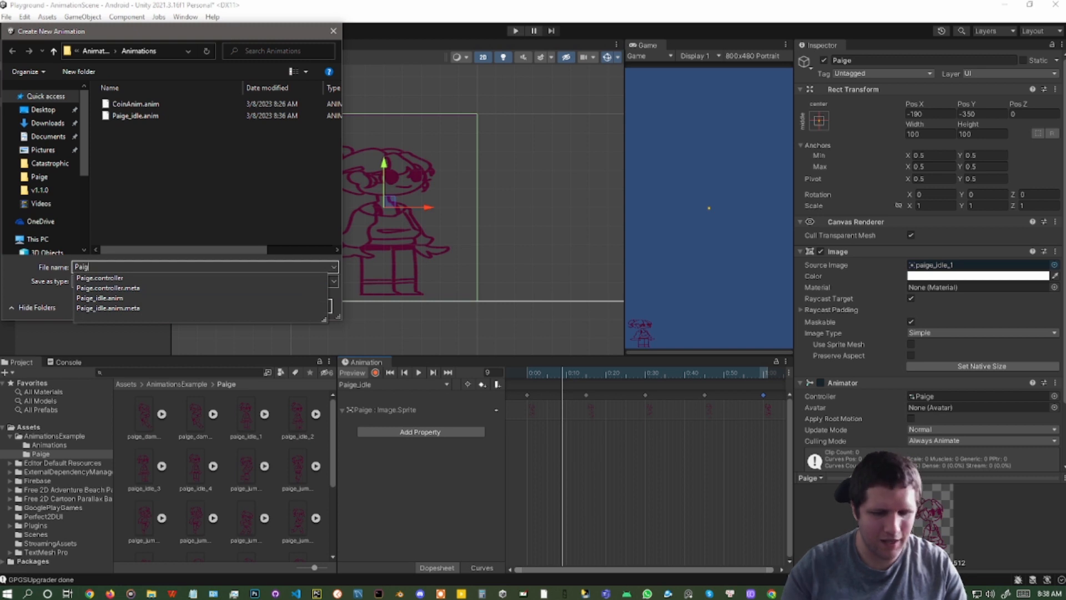
type("e_")
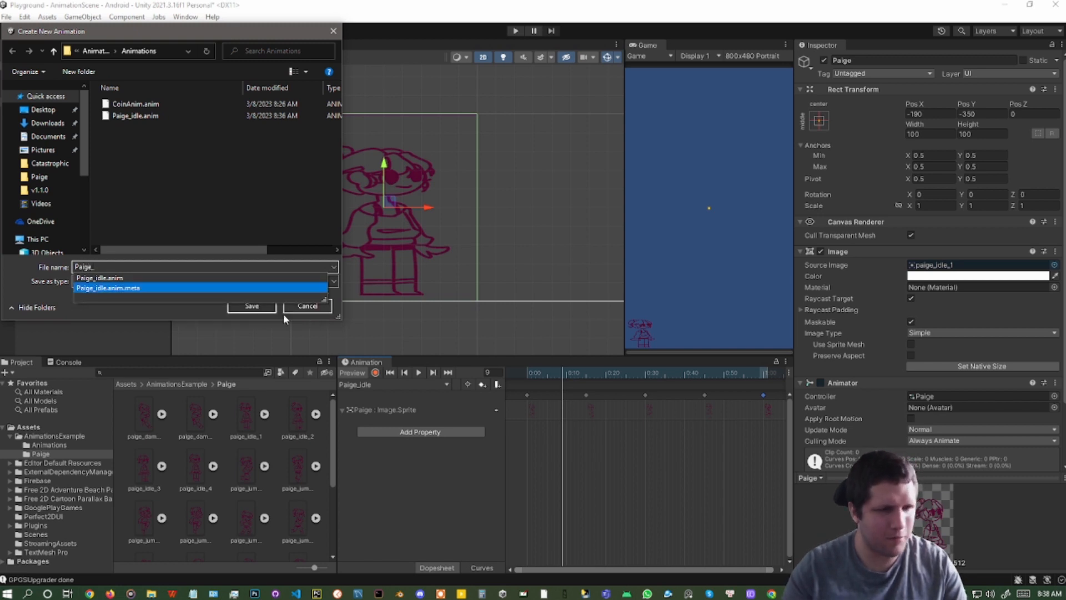
left_click(325, 230)
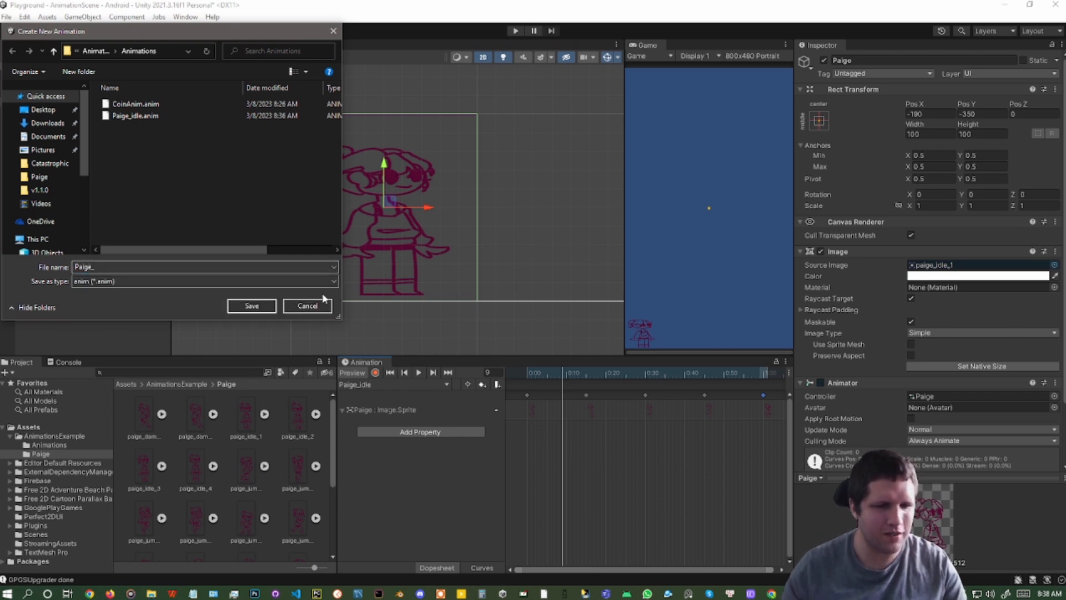
left_click(320, 308)
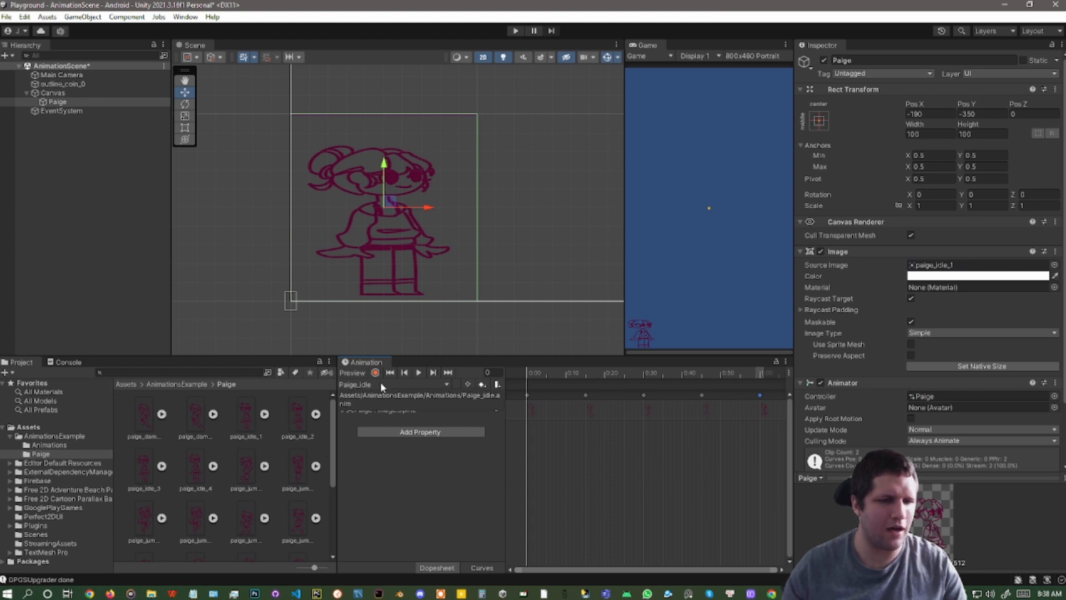
Create a new animation clip for Paige and save it as Paige_Running in the Animations folder
left_click(381, 384)
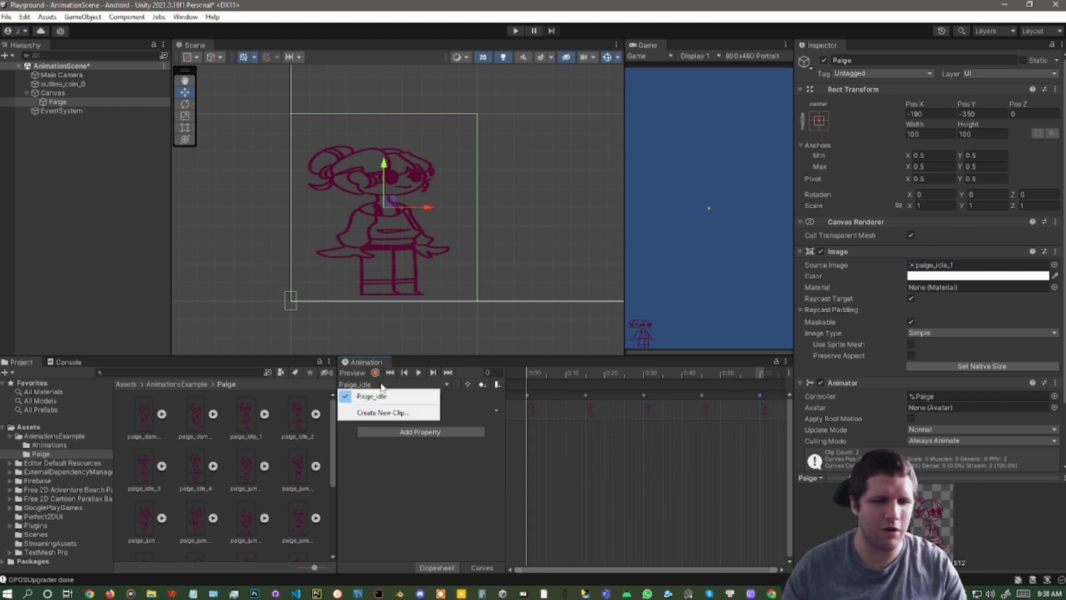
left_click(408, 414)
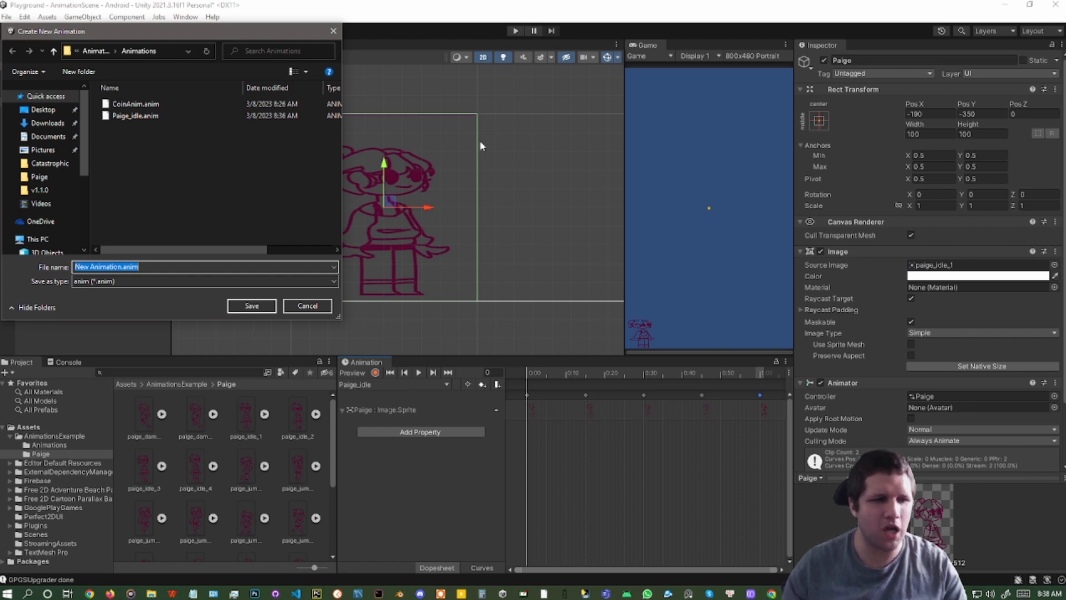
type("Paige")
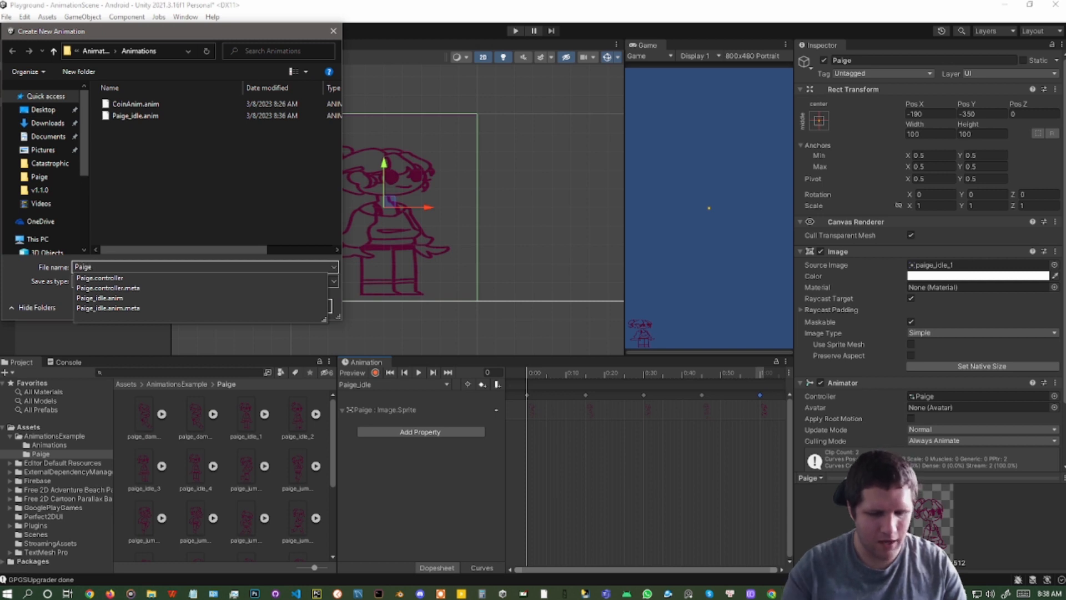
type("_Running")
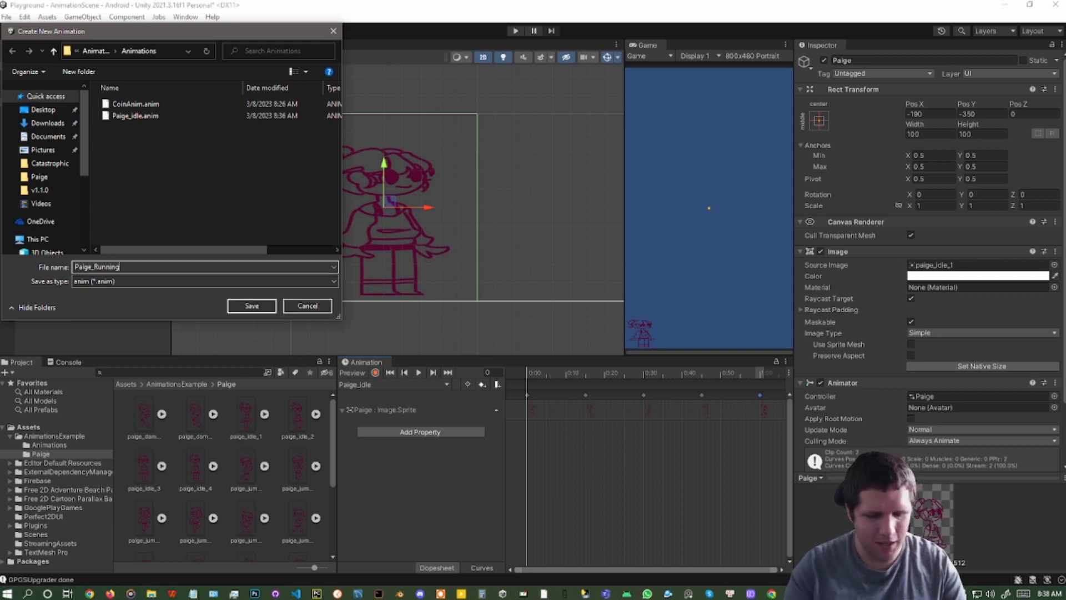
key("Return")
Place the sprites paige_run_1, paige_run_2 and paige_run_3 at frames 0, 10 and 20 of the Paige_Running clip
scroll(275, 425, "down", 1)
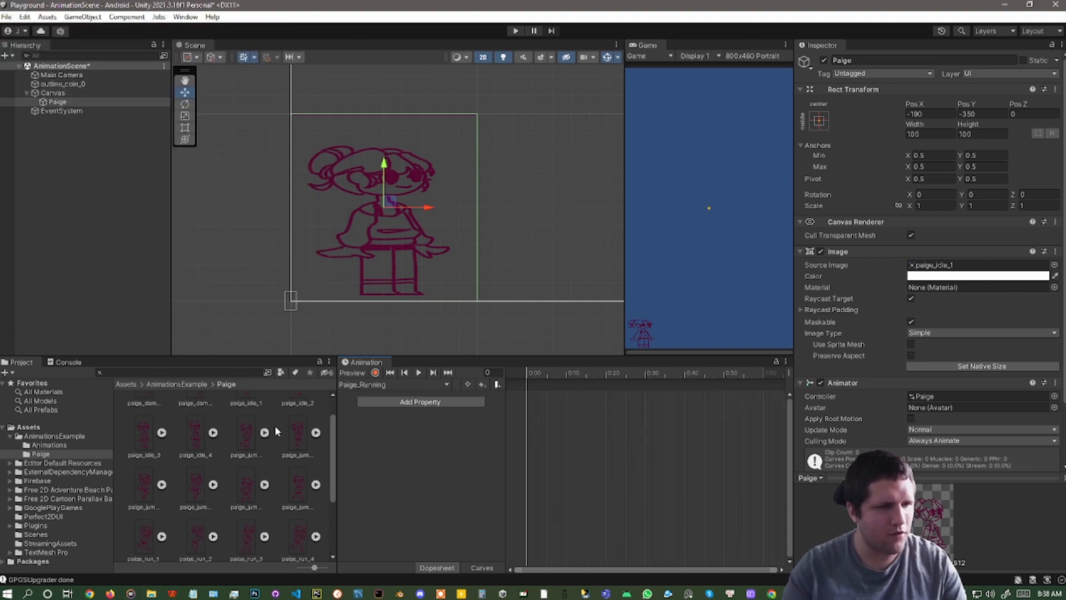
scroll(276, 462, "down", 1)
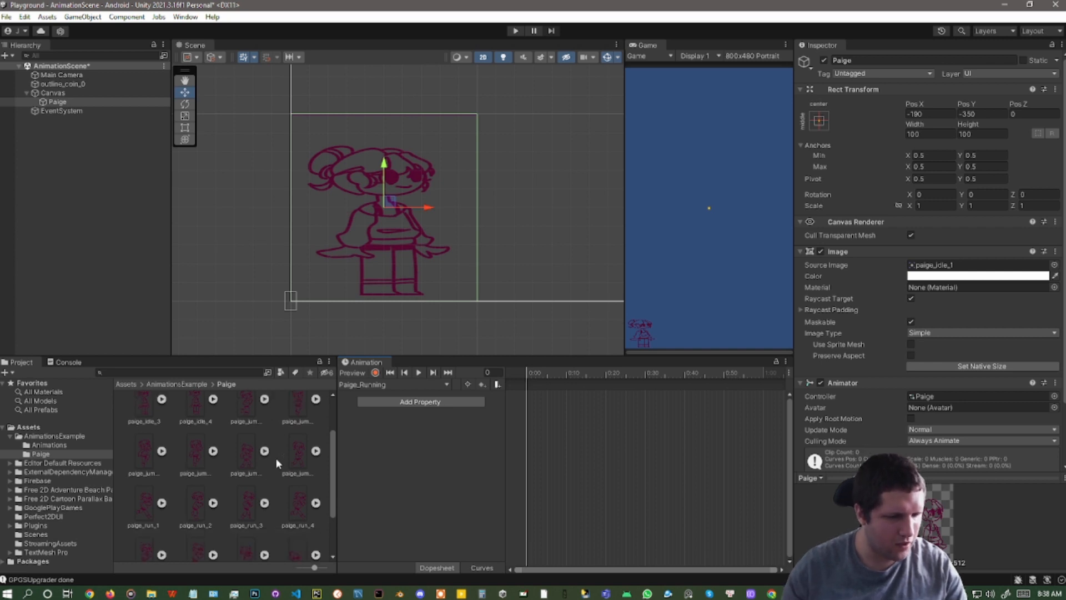
scroll(277, 448, "down", 2)
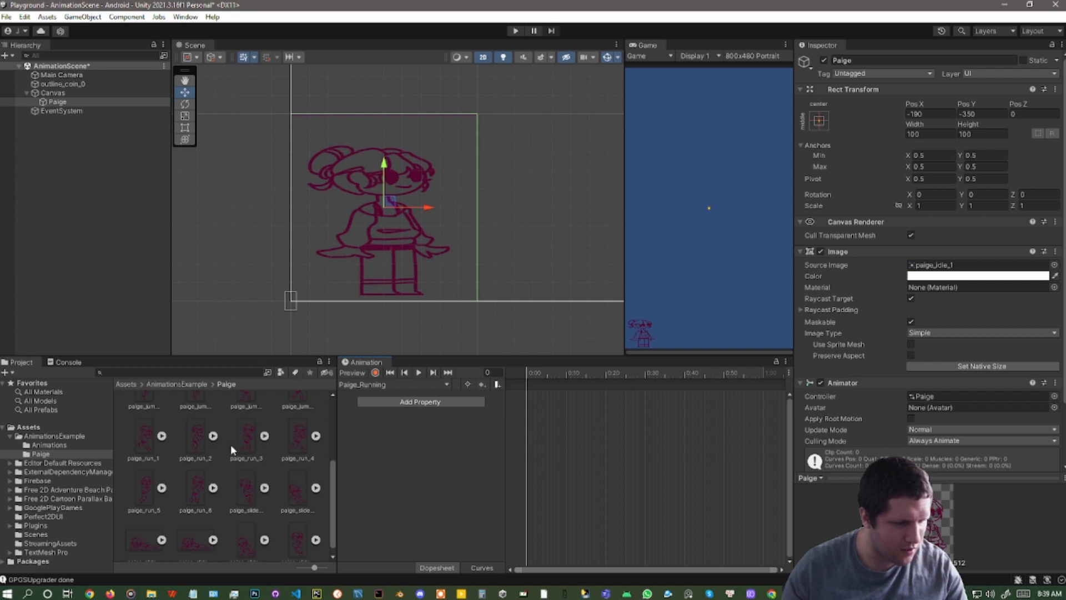
left_click_drag(147, 438, 526, 392)
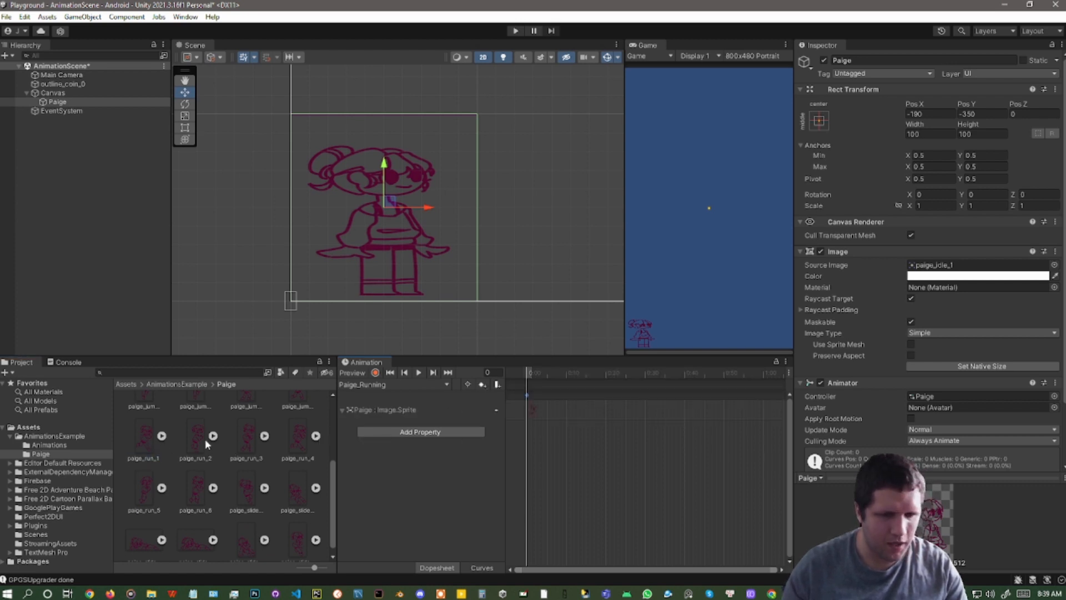
left_click_drag(202, 438, 516, 414)
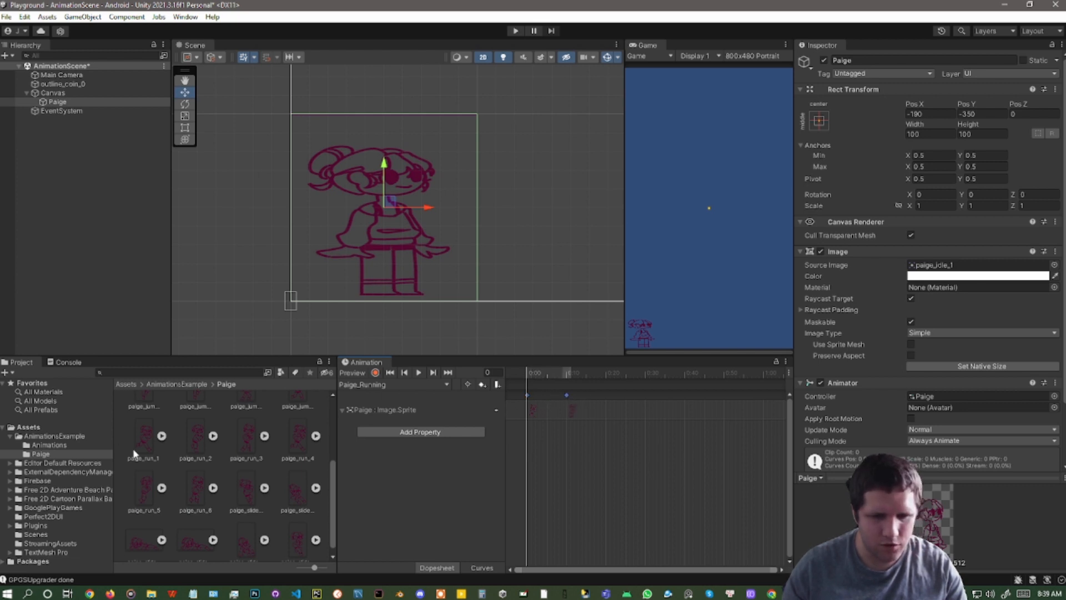
left_click_drag(239, 442, 547, 422)
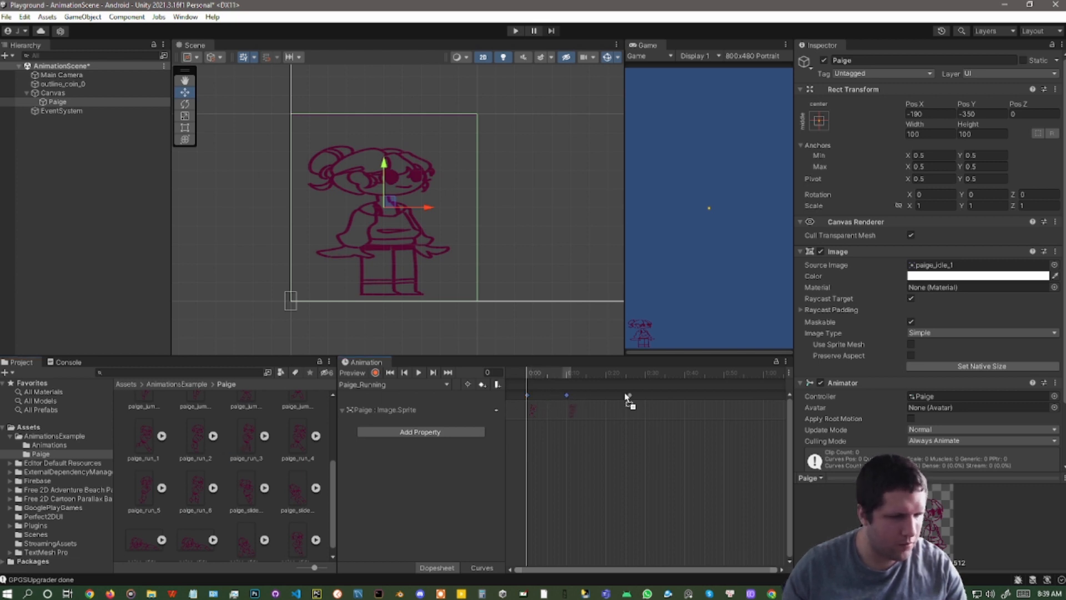
left_click_drag(627, 396, 607, 396)
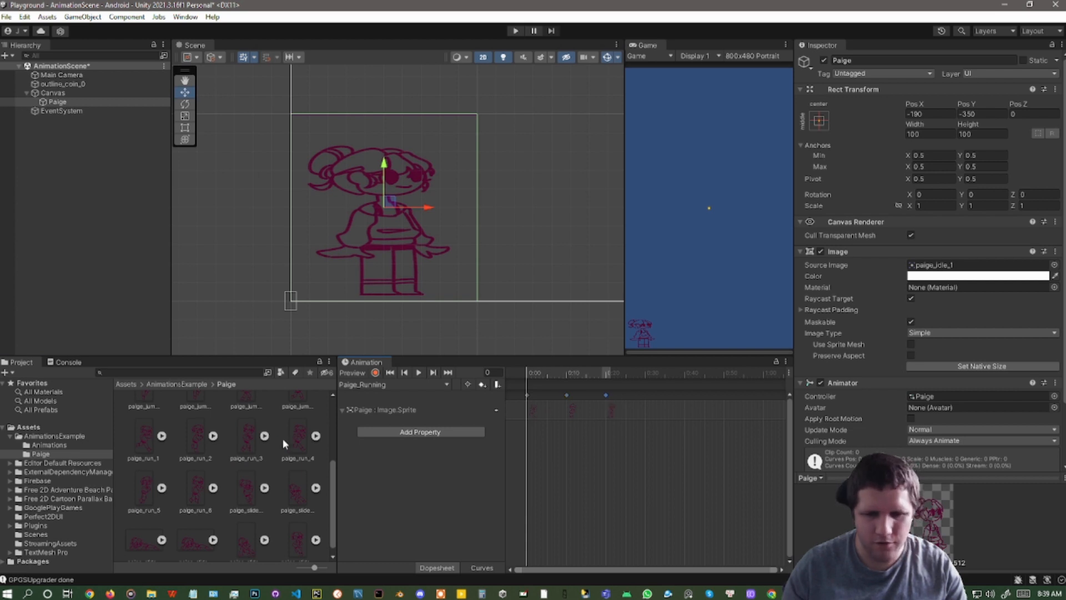
Place paige_run_4, paige_run_5 and paige_run_6 at frames 30, 40 and 50 of Paige_Running, and add a closing sprite keyframe at frame 60
left_click_drag(294, 442, 649, 401)
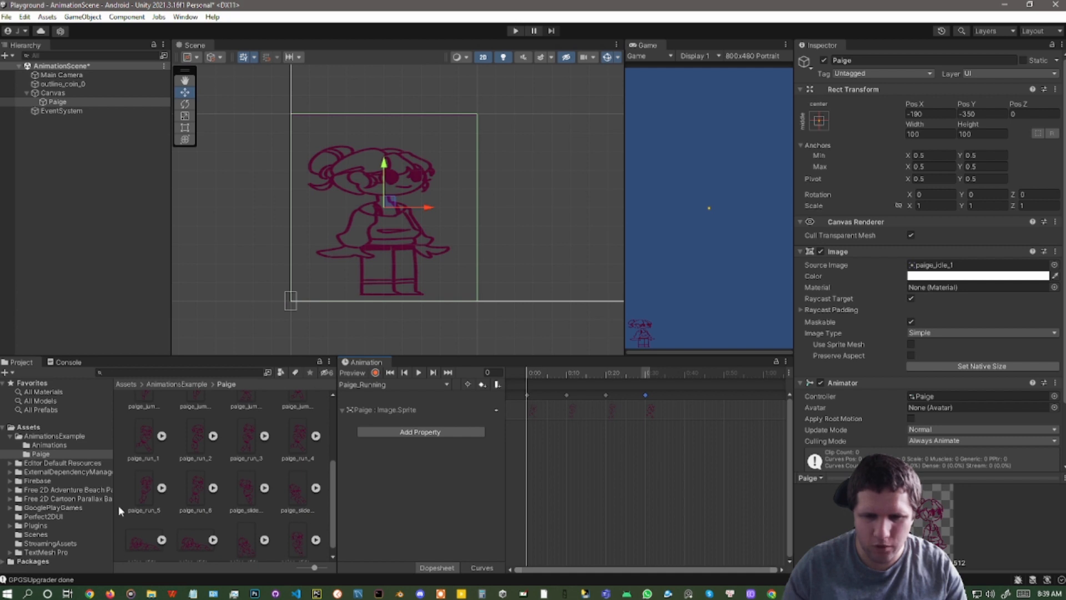
left_click_drag(145, 492, 684, 396)
left_click_drag(199, 482, 725, 400)
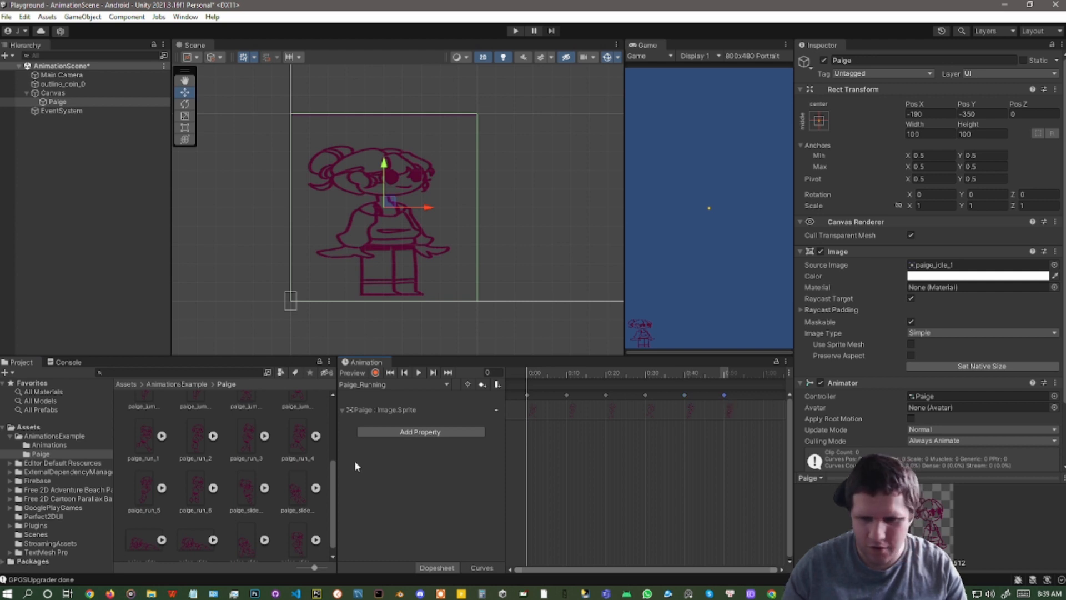
left_click_drag(220, 488, 744, 413)
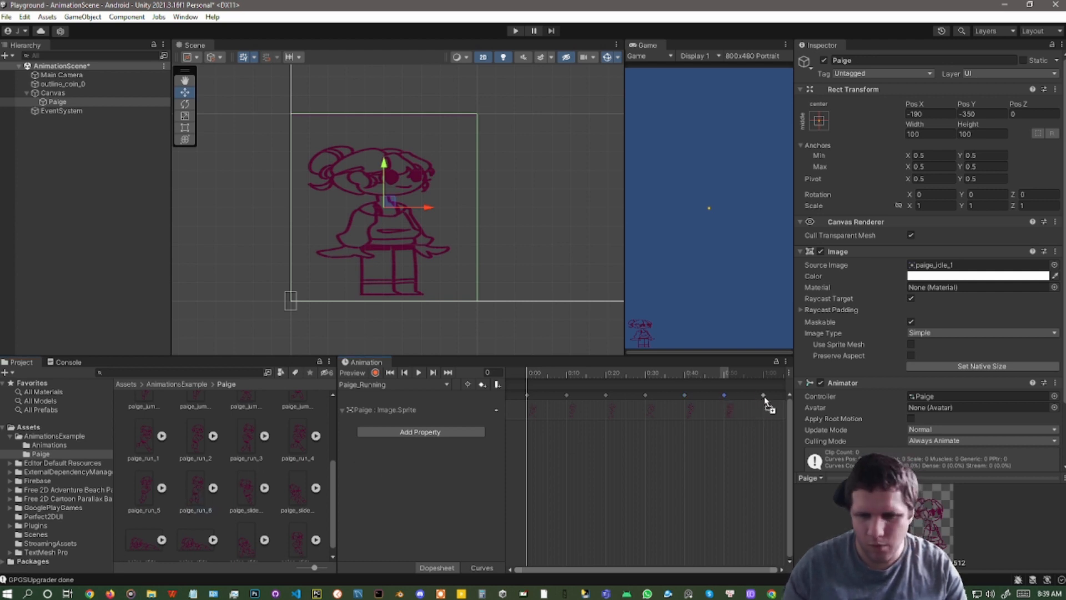
Preview the Paige_Running and Paige_idle clips in turn, and return the playhead to frame 0 of Paige_Running
left_click(419, 373)
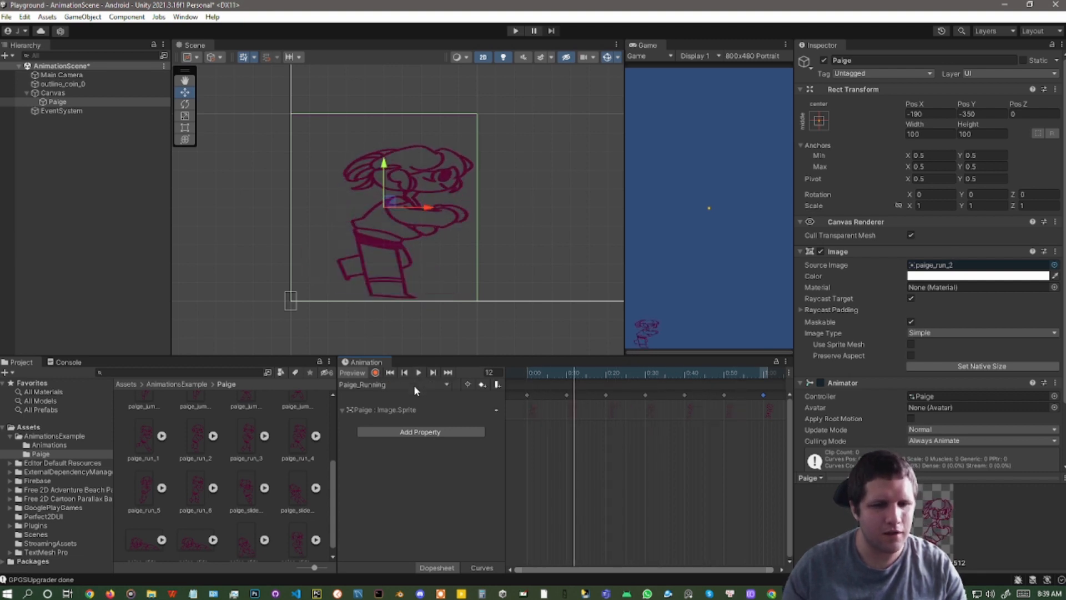
left_click(414, 385)
left_click(398, 396)
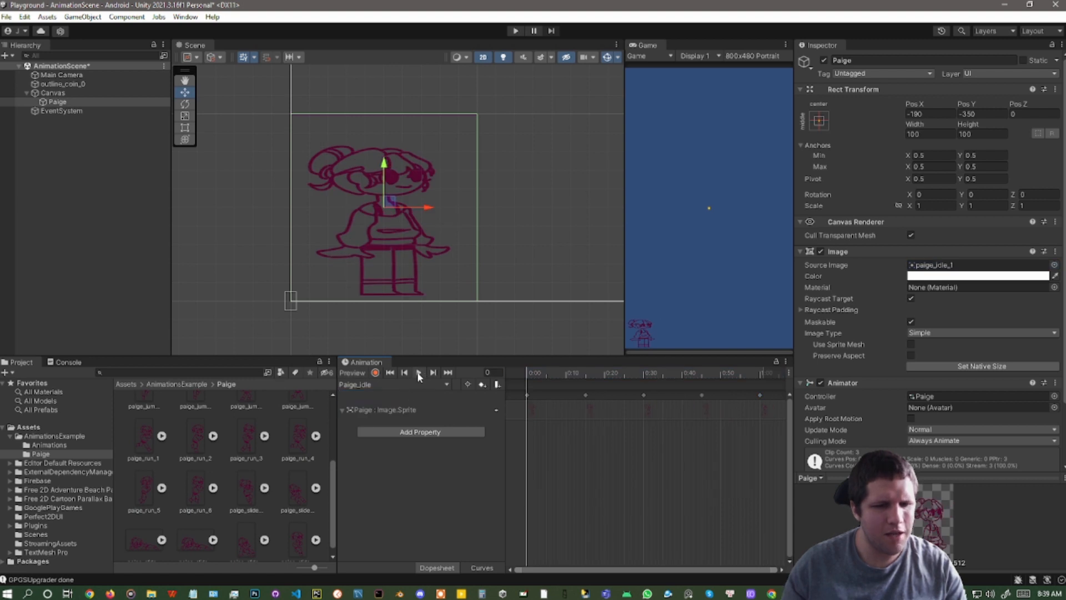
left_click(417, 372)
left_click(415, 384)
left_click(408, 408)
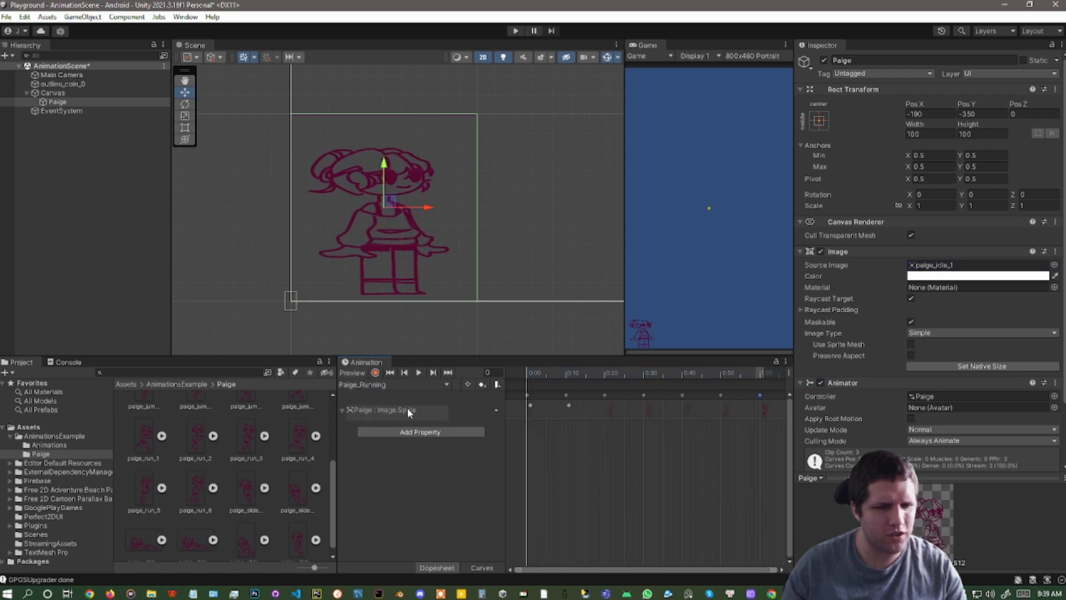
left_click(419, 374)
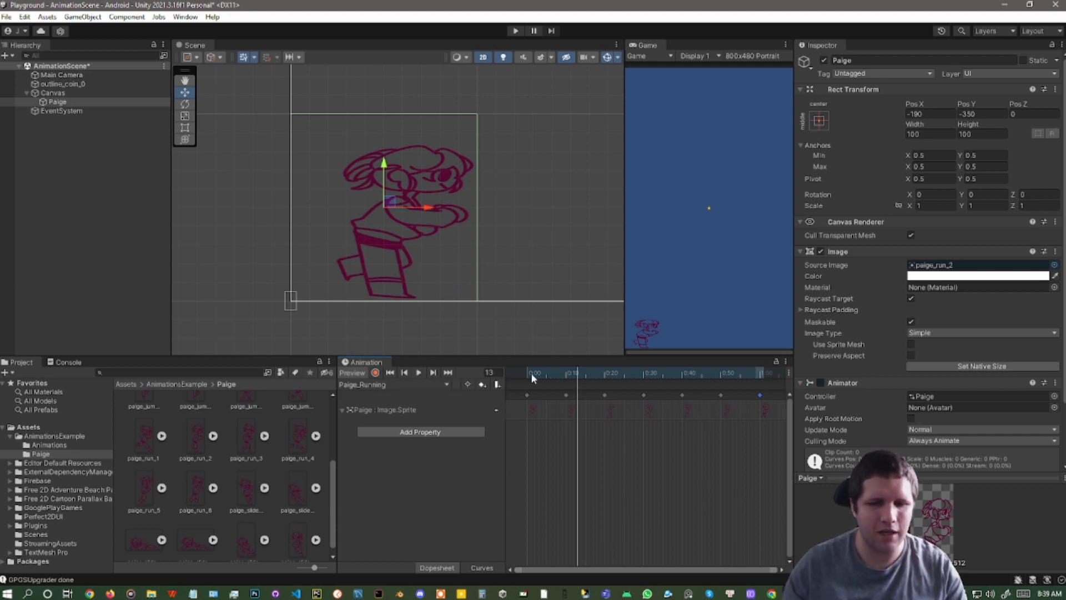
left_click_drag(531, 373, 529, 377)
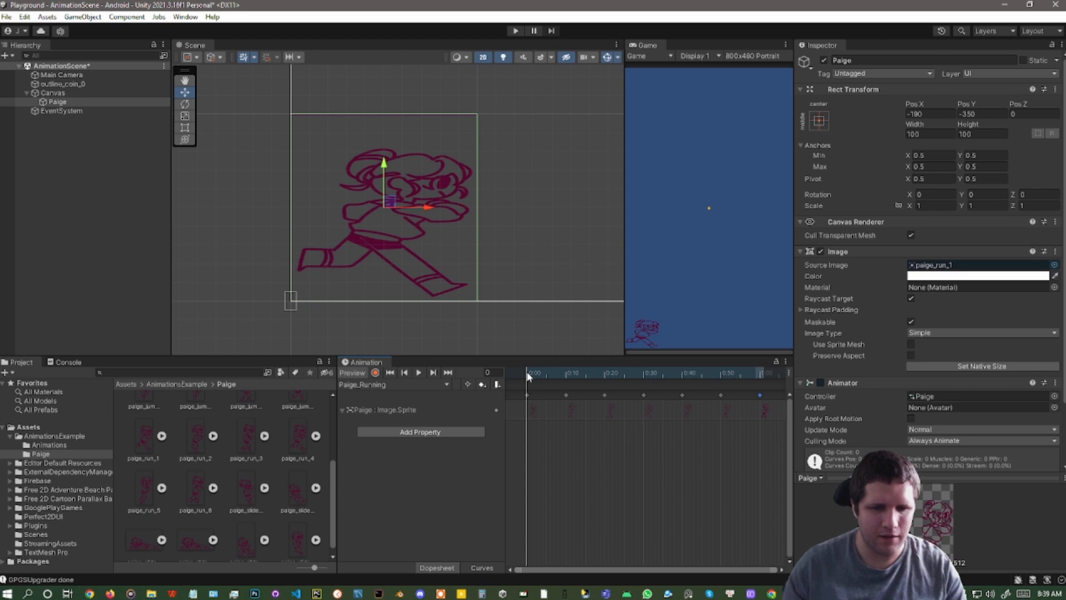
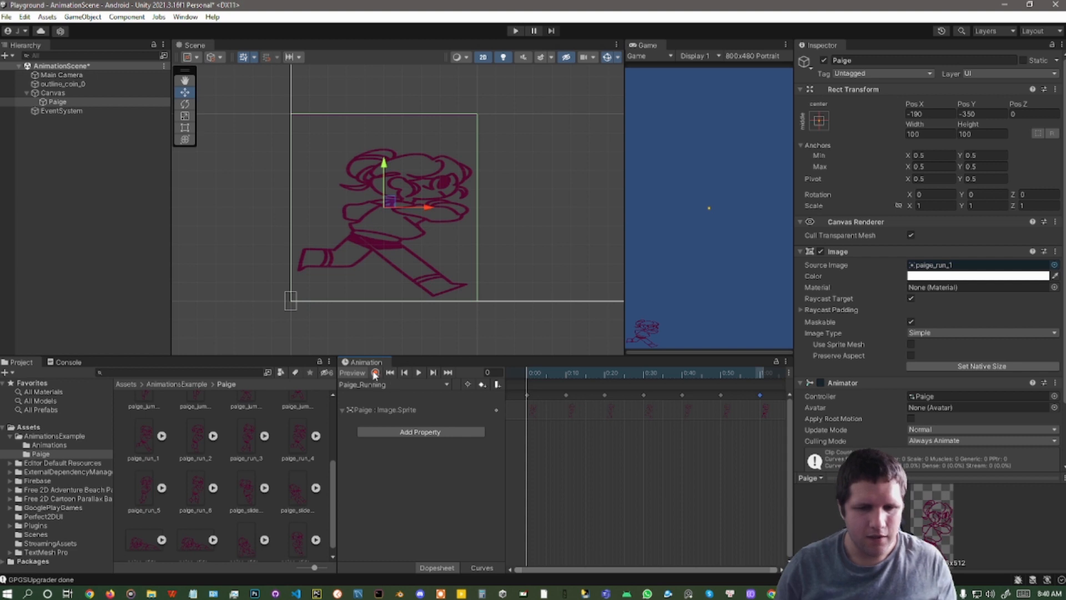
scroll(914, 381, "down", 3)
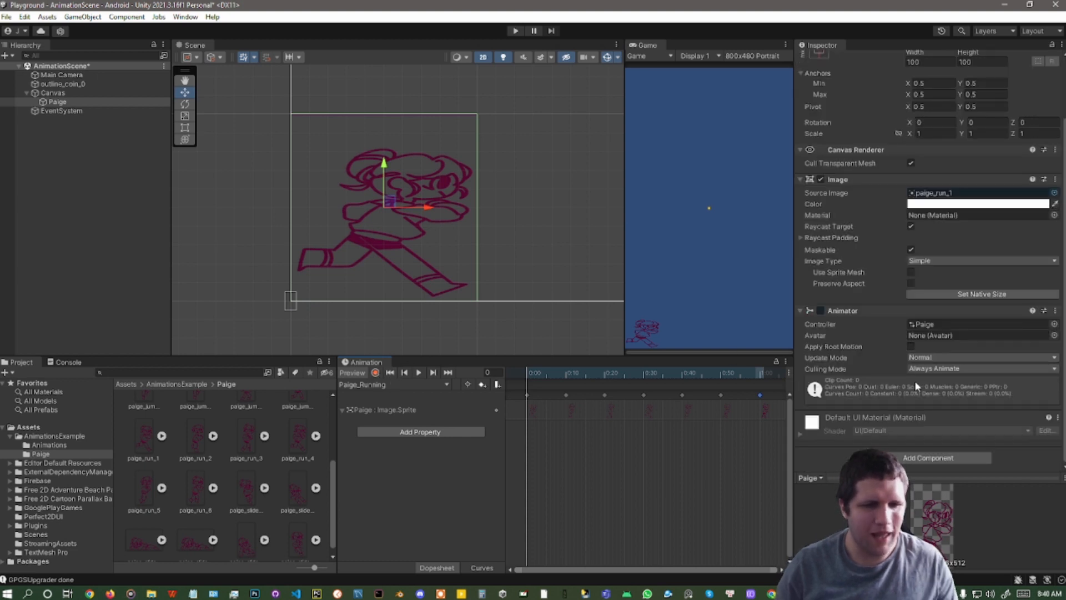
left_click(911, 458)
type("bo")
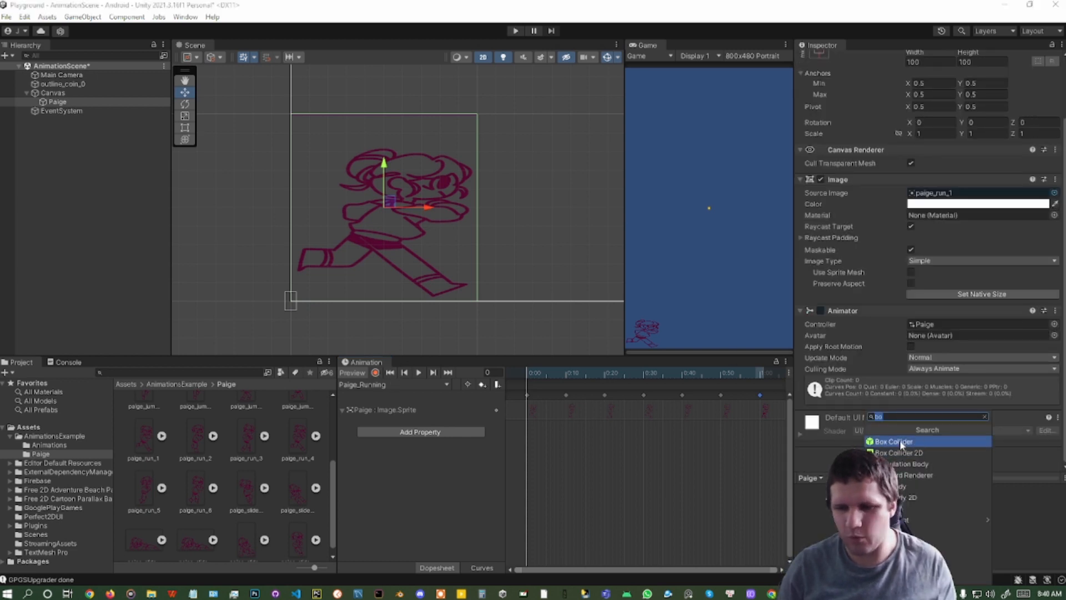
left_click(894, 441)
scroll(874, 362, "down", 3)
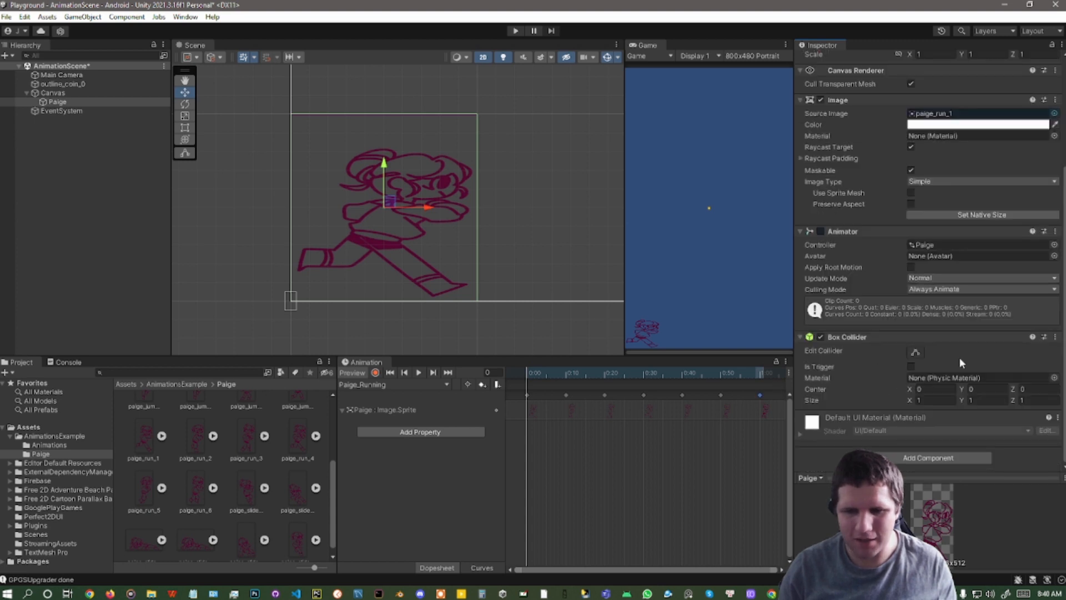
left_click(1055, 337)
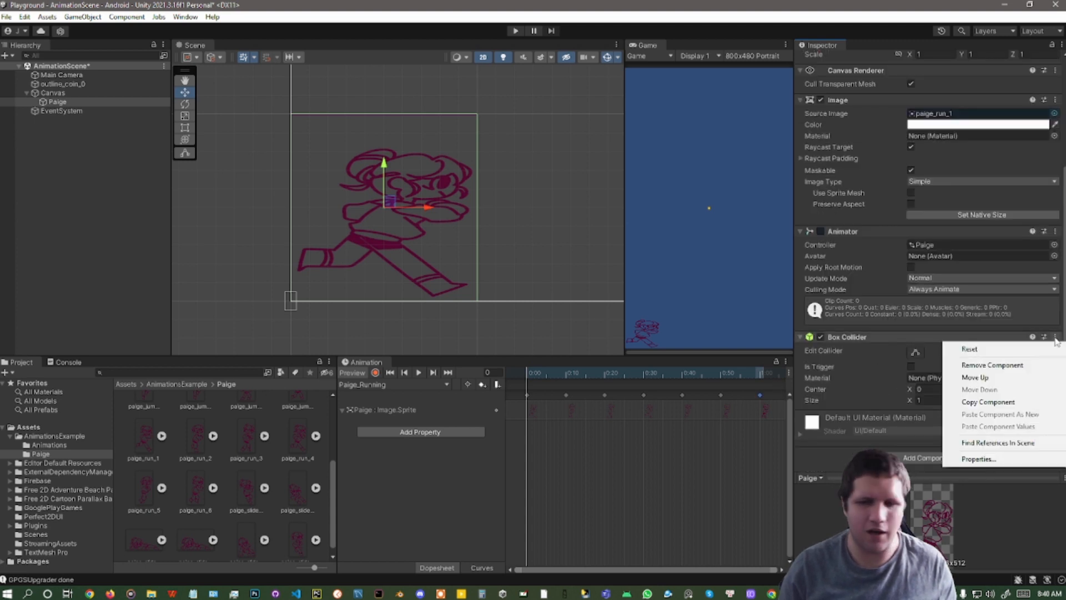
left_click(1021, 364)
Add a Box Collider 2D component to the Paige object
left_click(929, 458)
type("bo")
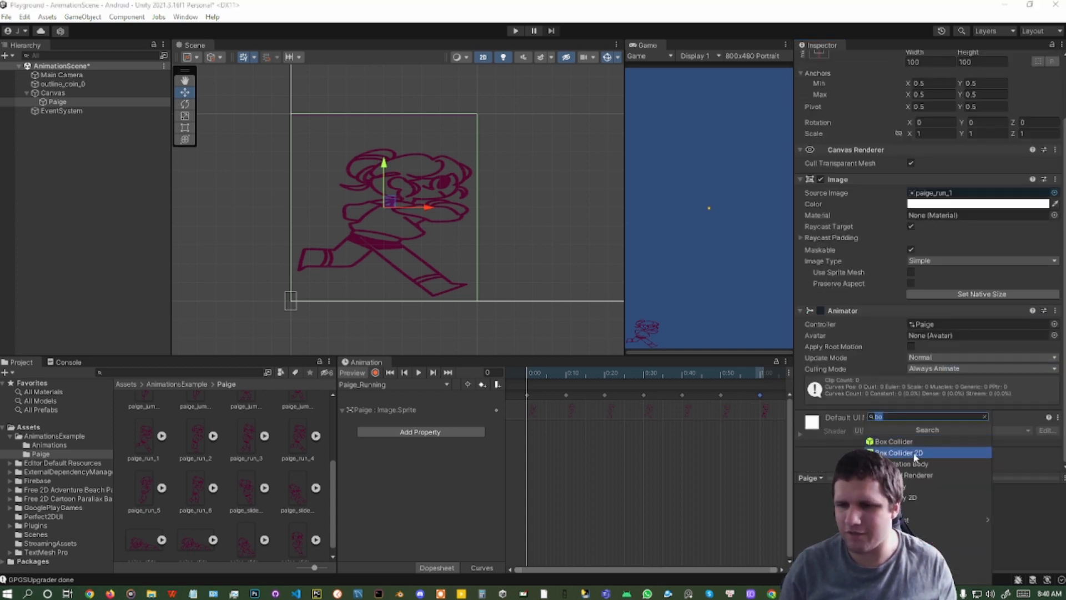
left_click(919, 454)
scroll(889, 423, "down", 5)
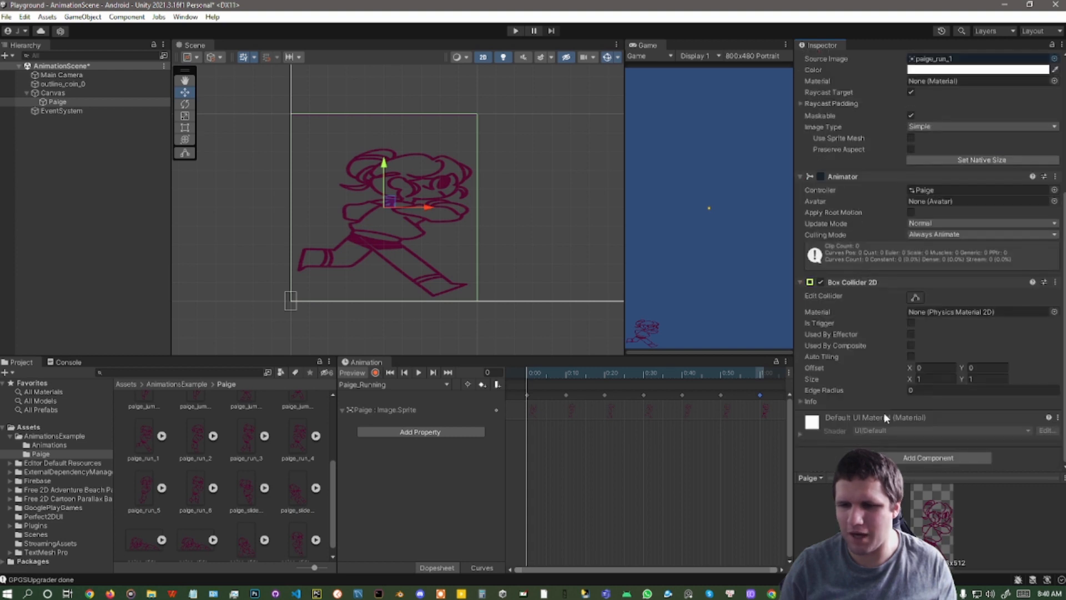
Record a frame 0 keyframe in Paige_Running with the Box Collider 2D resized around the sprite, about 89 by 77
left_click(375, 373)
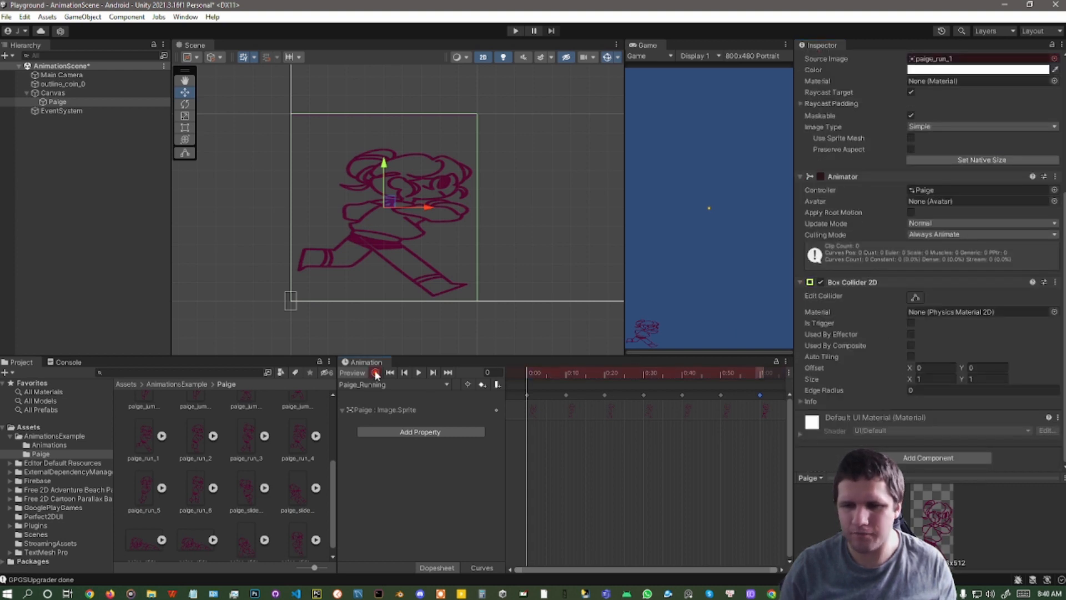
left_click(915, 297)
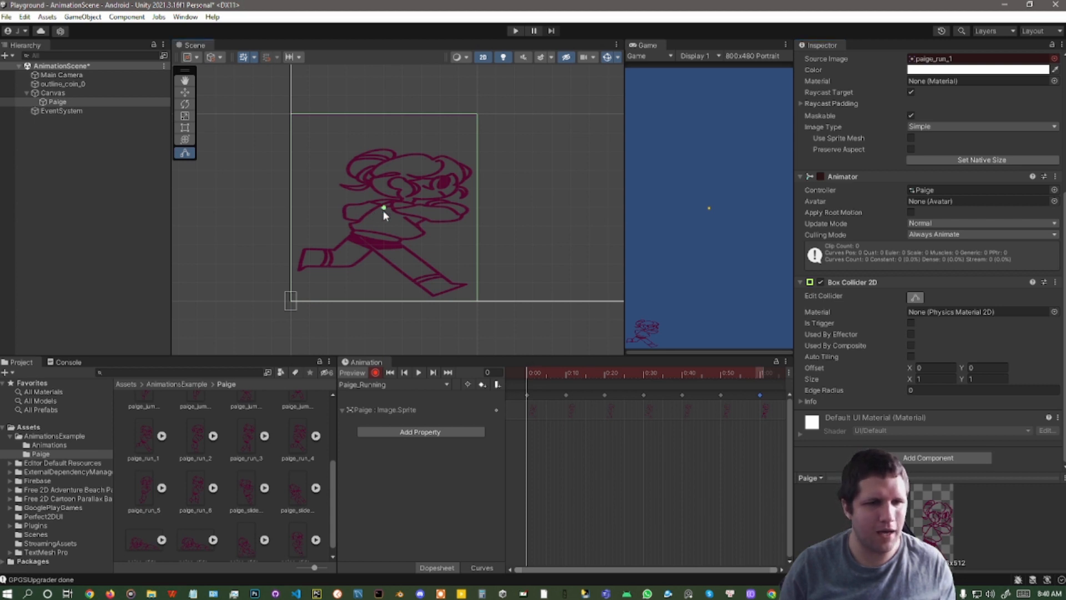
left_click_drag(383, 210, 384, 211)
scroll(385, 209, "up", 8)
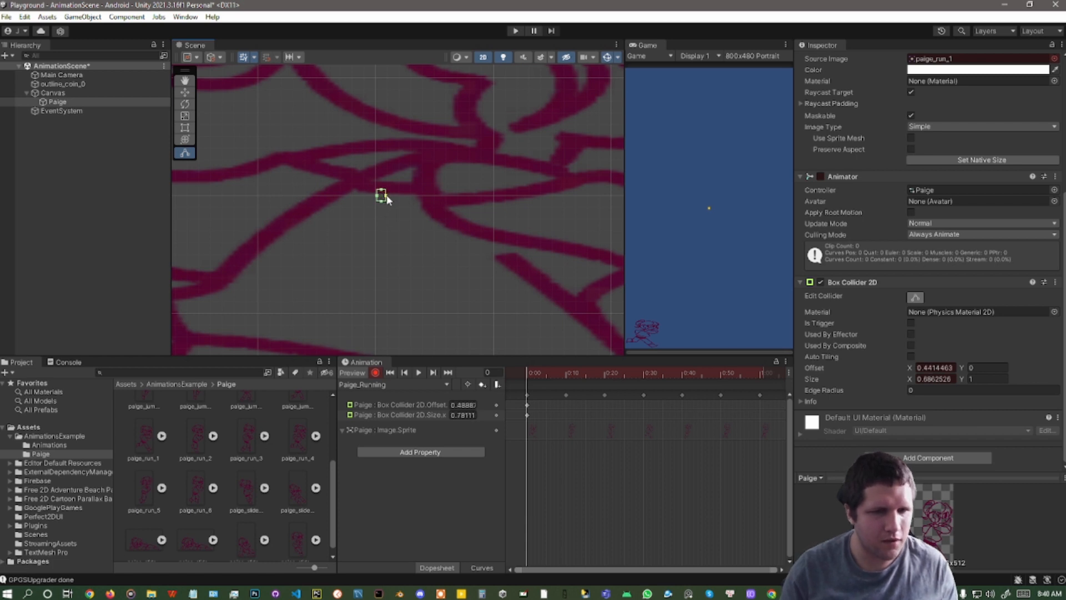
left_click_drag(381, 195, 536, 195)
left_click_drag(377, 199, 238, 198)
scroll(339, 209, "down", 3)
scroll(342, 209, "down", 6)
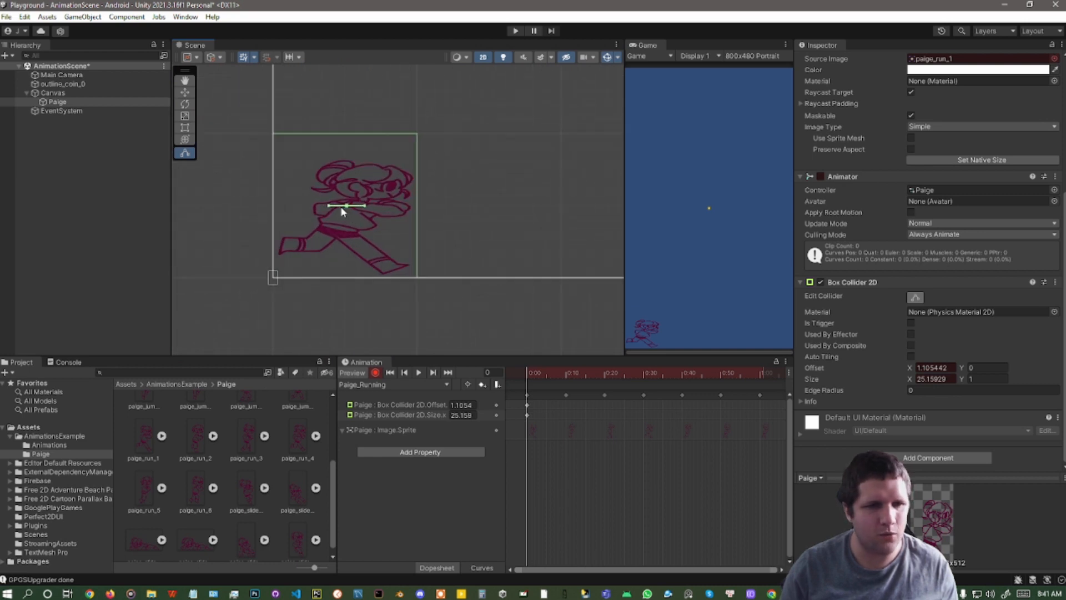
left_click_drag(329, 207, 408, 195)
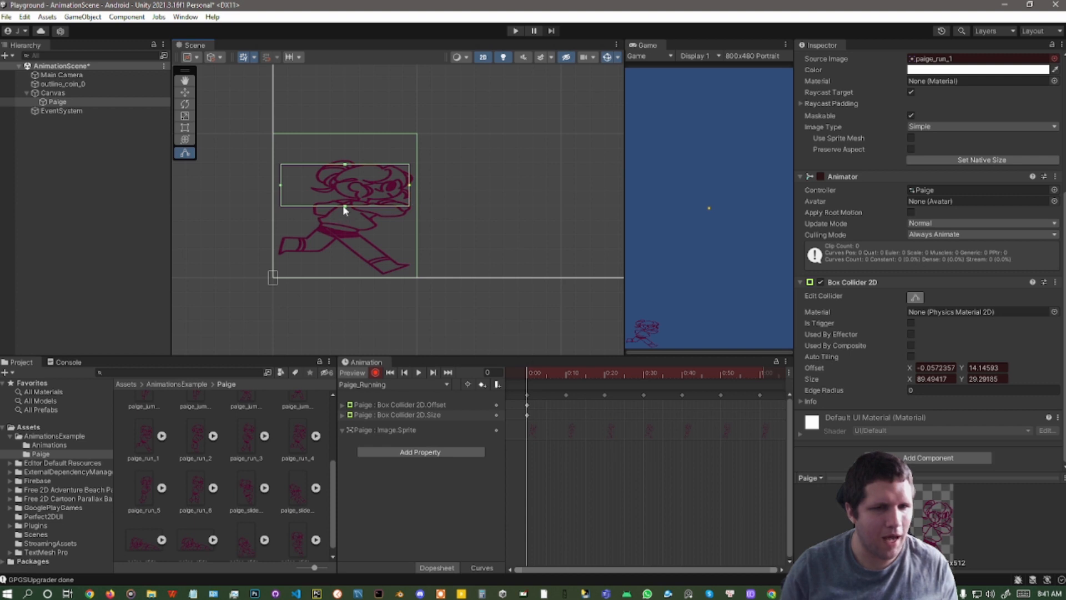
left_click_drag(345, 208, 353, 276)
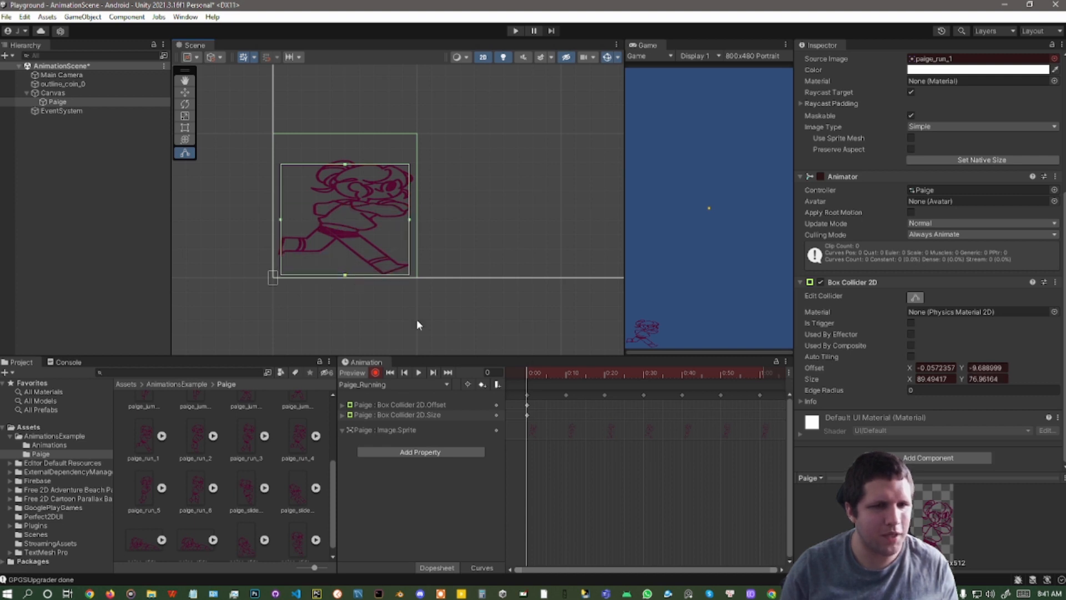
Record collider keyframes with its rear edge fitted to the sprite: about 68 wide at frame 10 and about 86 wide at frame 31
left_click_drag(533, 371, 566, 372)
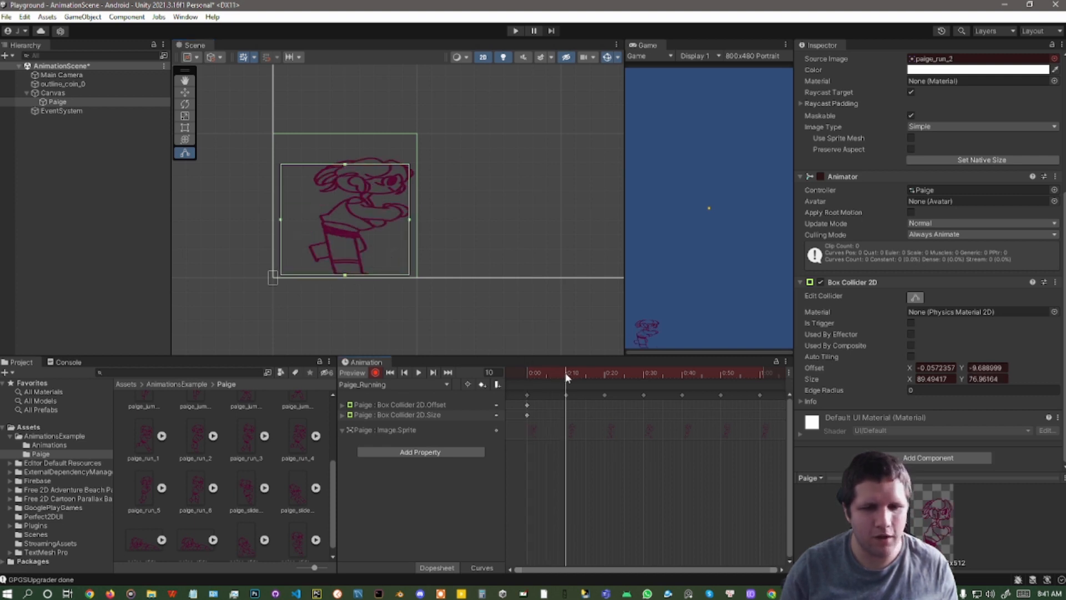
left_click_drag(280, 221, 312, 222)
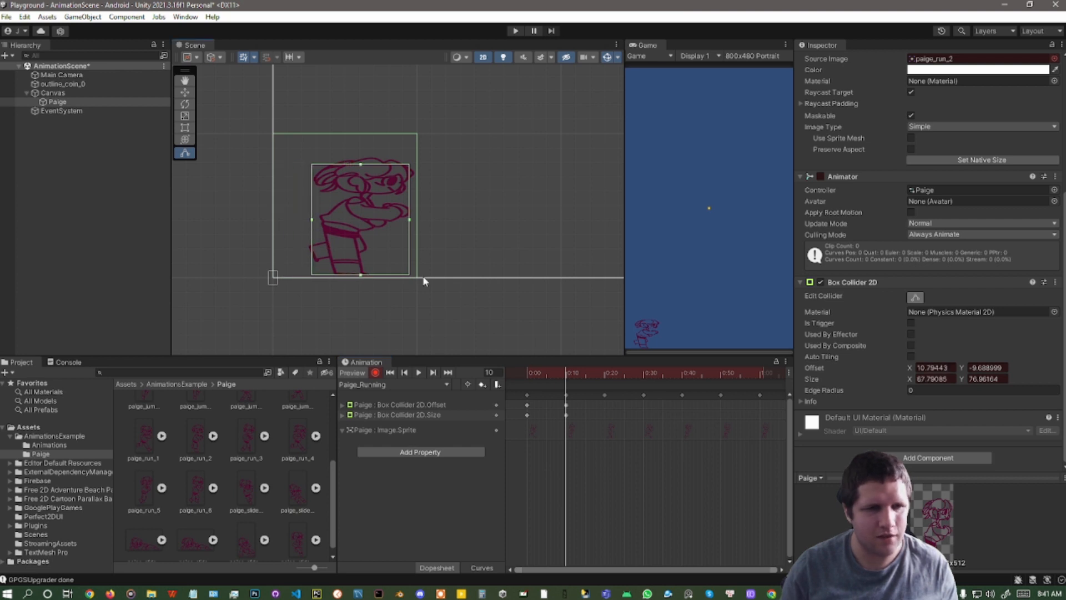
left_click_drag(605, 375, 648, 379)
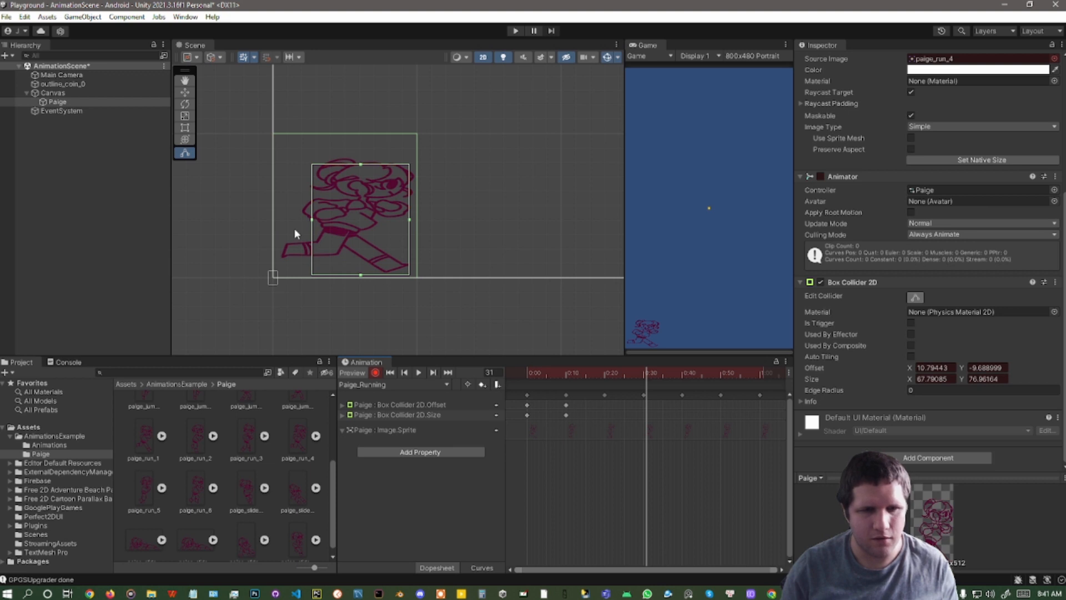
left_click_drag(311, 224, 285, 224)
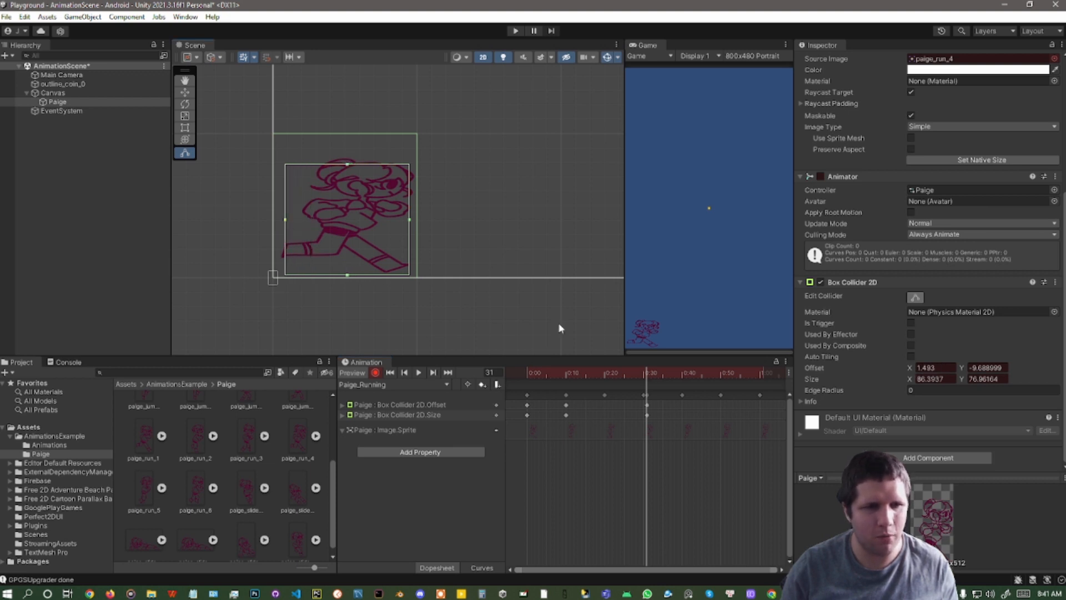
Record a frame 40 keyframe with both sides of the collider pulled inward to about 64 wide
left_click_drag(674, 376, 683, 377)
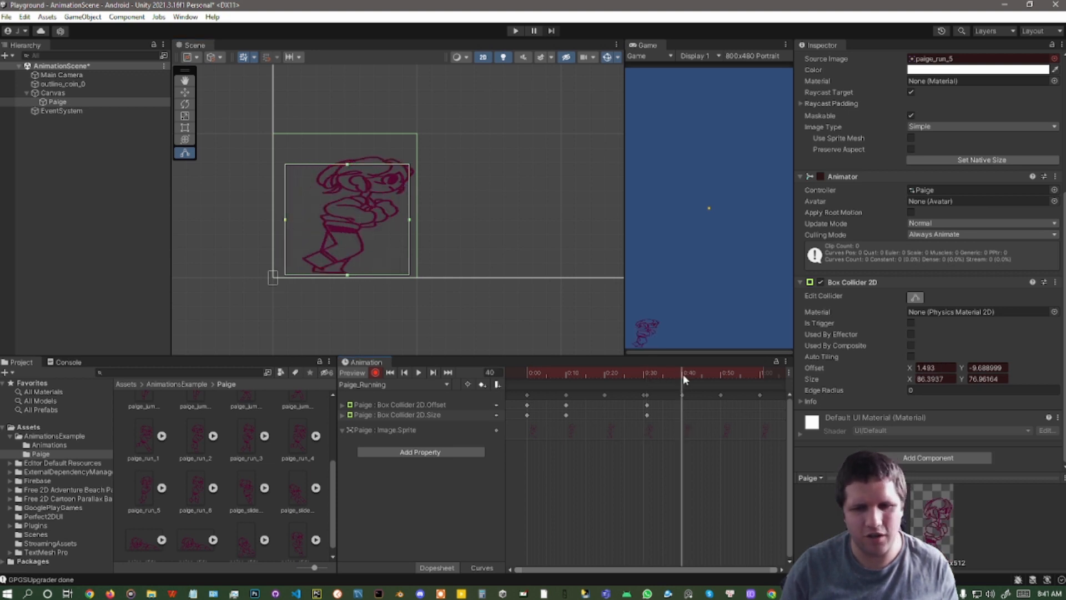
left_click_drag(286, 225, 307, 224)
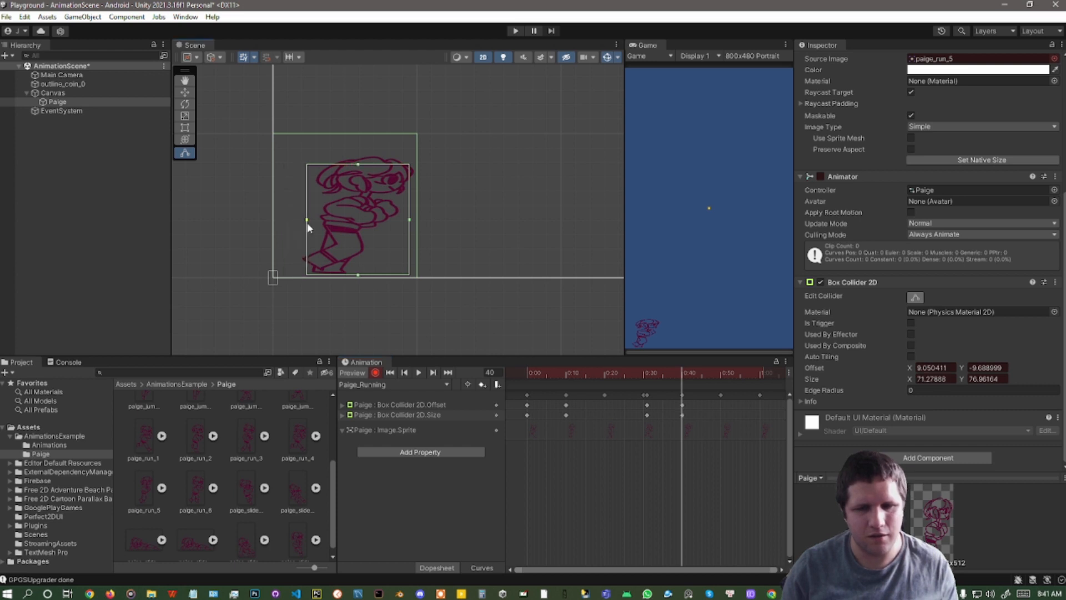
left_click_drag(410, 220, 399, 219)
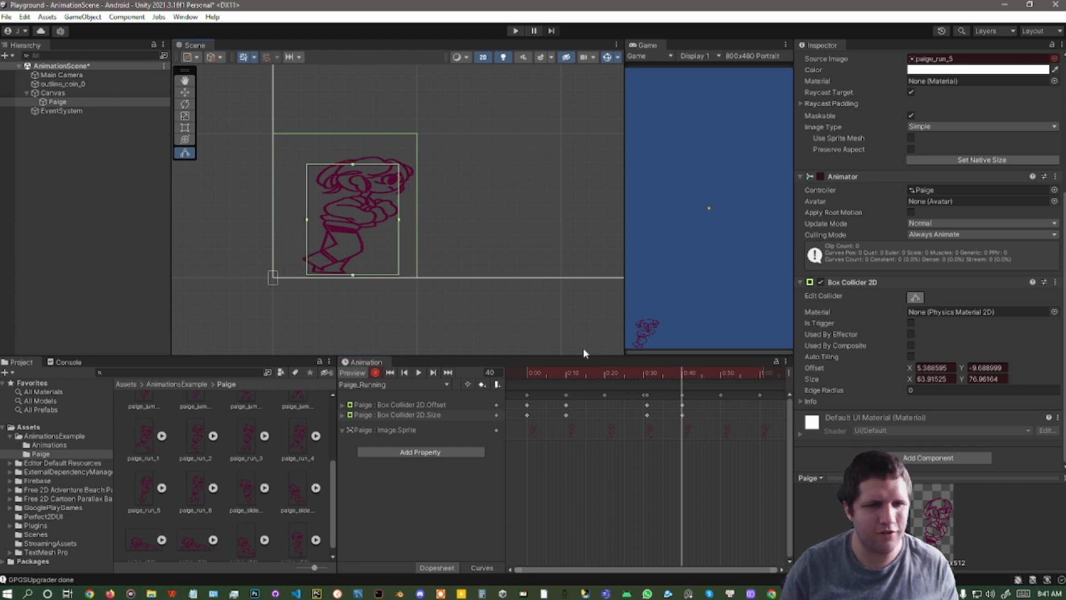
Stop recording at frame 60 and preview the Paige_Running animation with its collider changes
left_click_drag(721, 374, 760, 381)
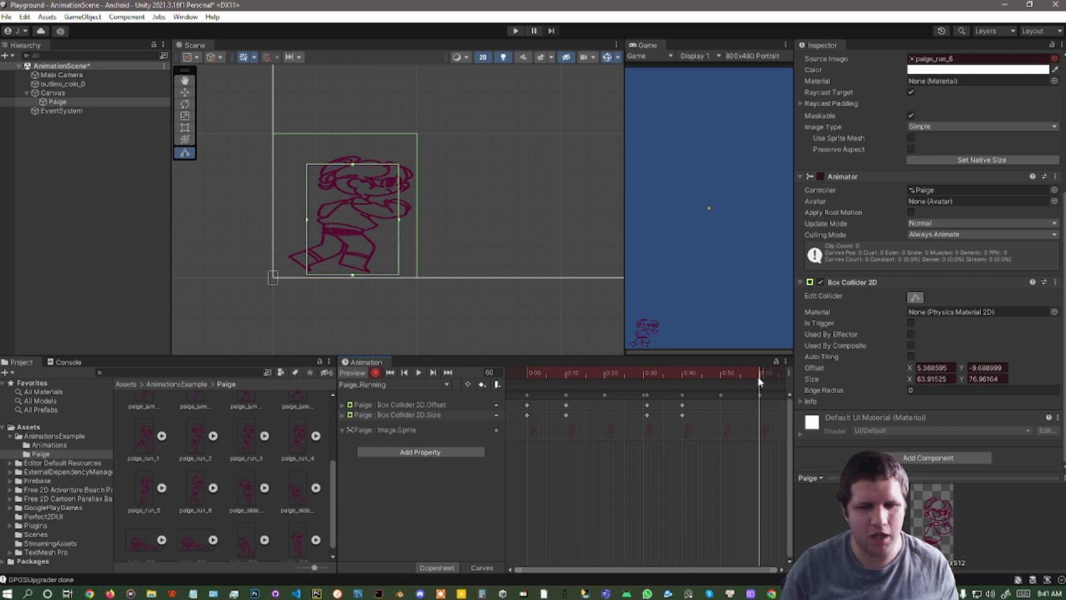
left_click(376, 373)
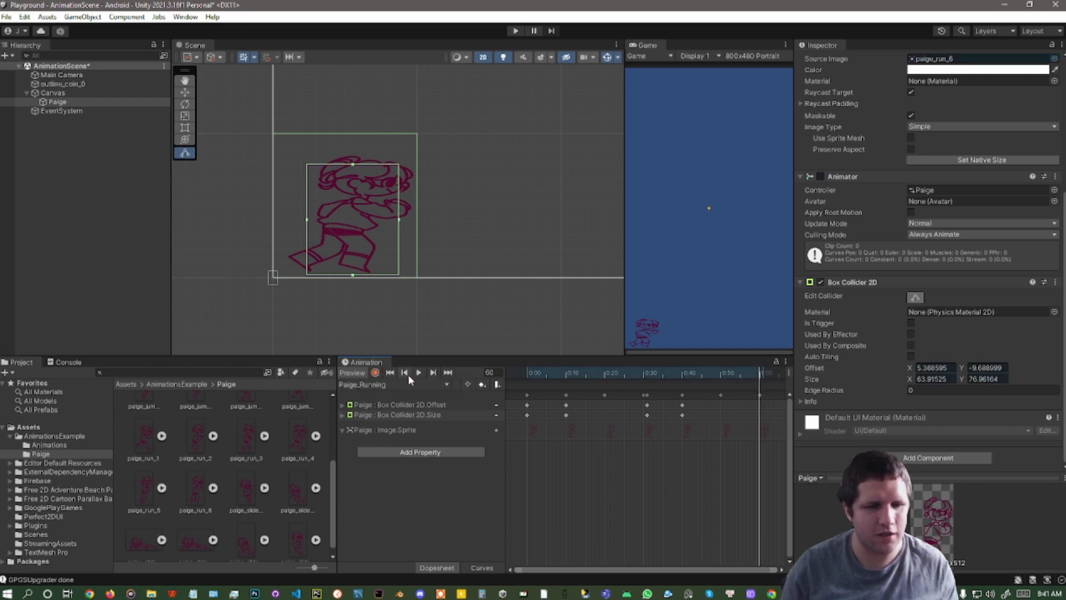
left_click(417, 373)
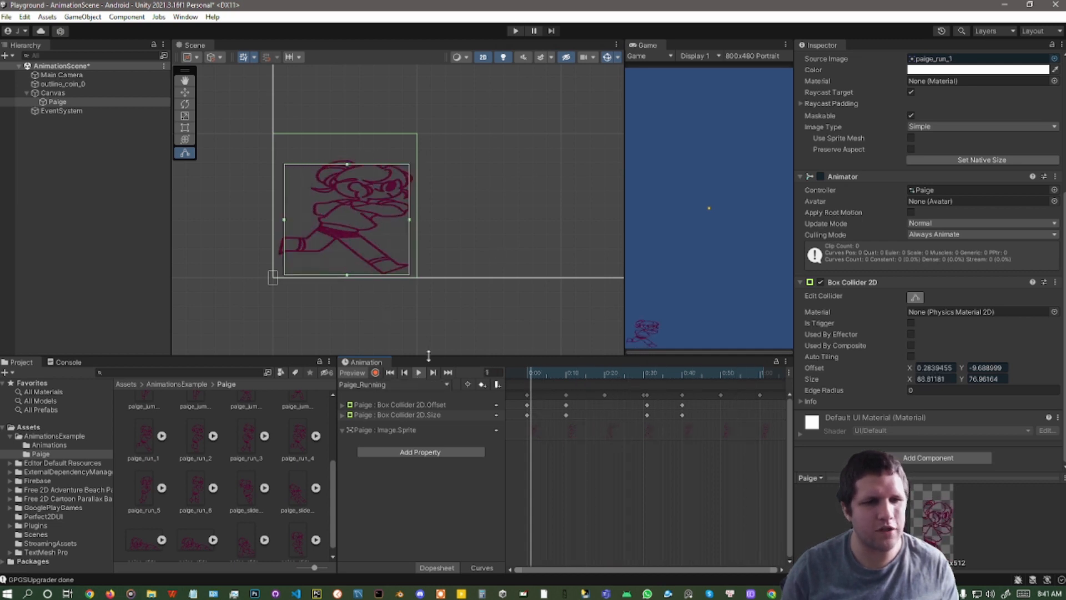
left_click(419, 372)
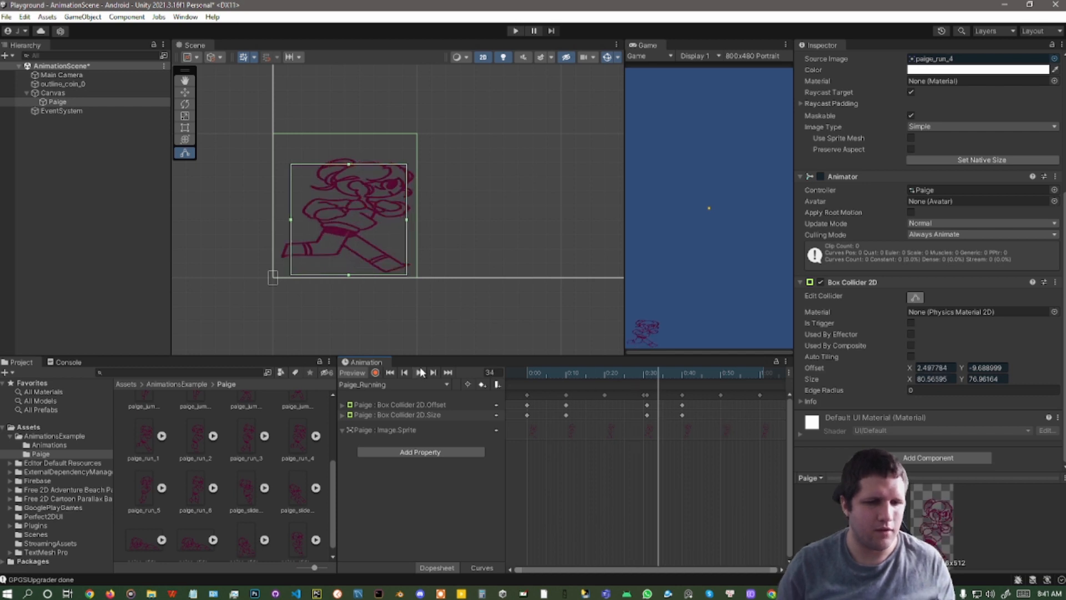
Delete the Box Collider 2D Offset and Size properties from Paige_Running and remove the Box Collider 2D component from Paige
left_click(399, 404)
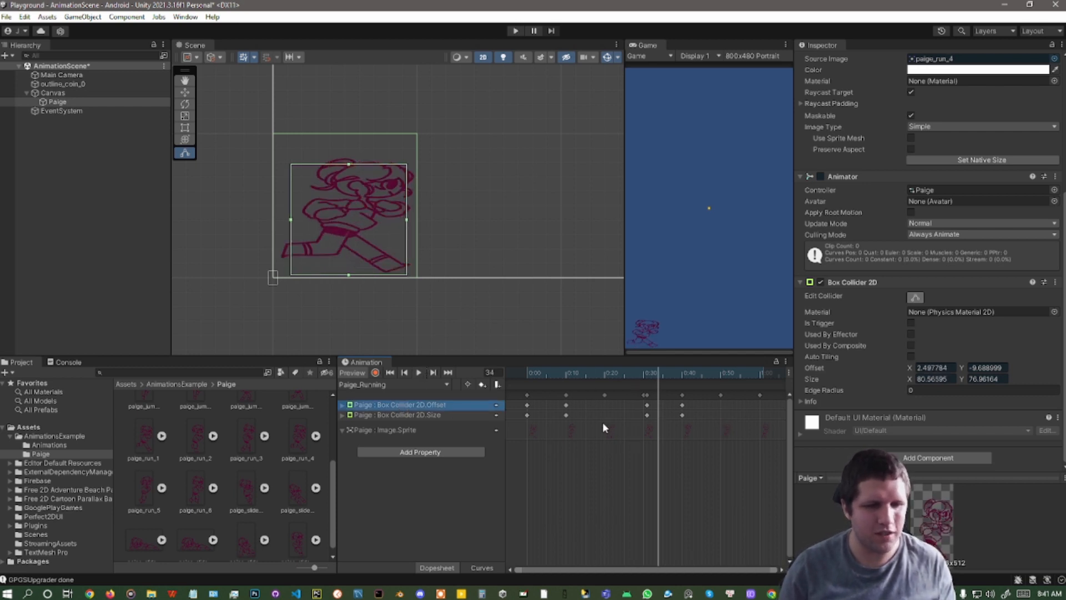
key("Delete")
left_click(383, 406)
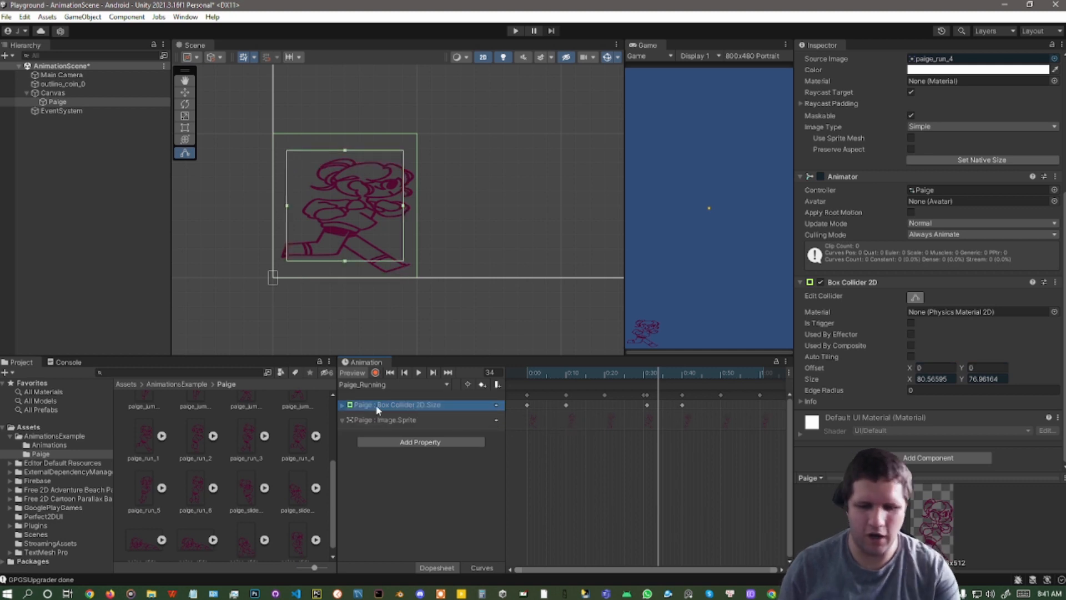
key("Delete")
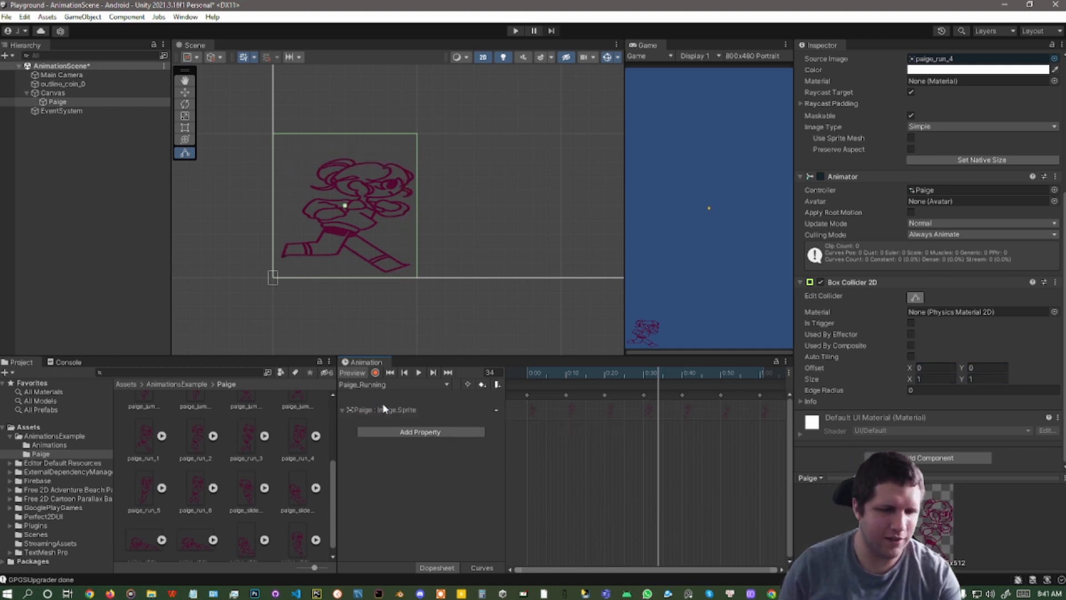
left_click(1056, 282)
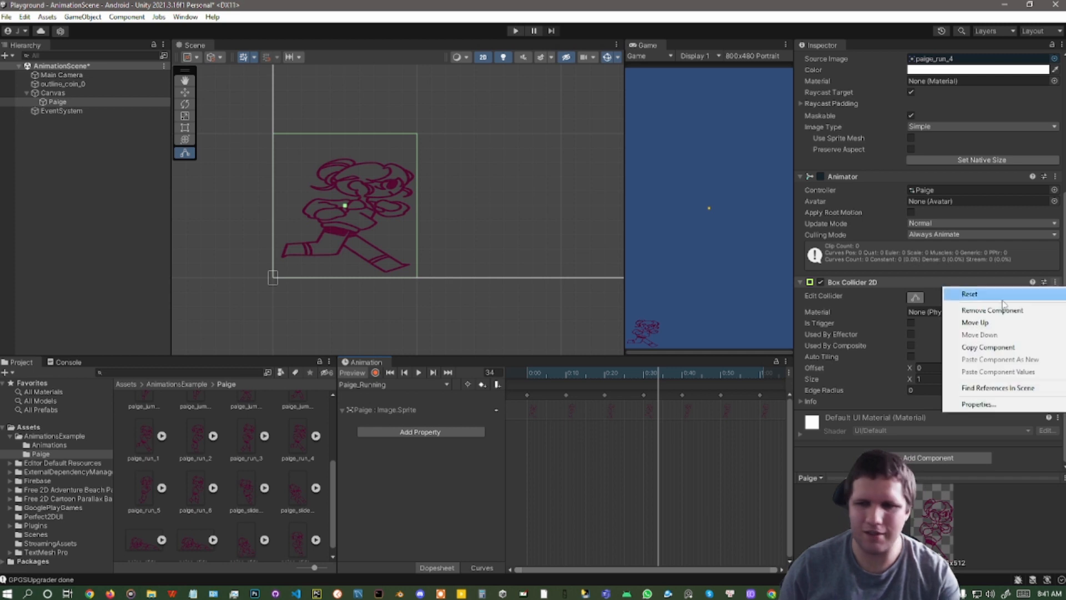
left_click(936, 314)
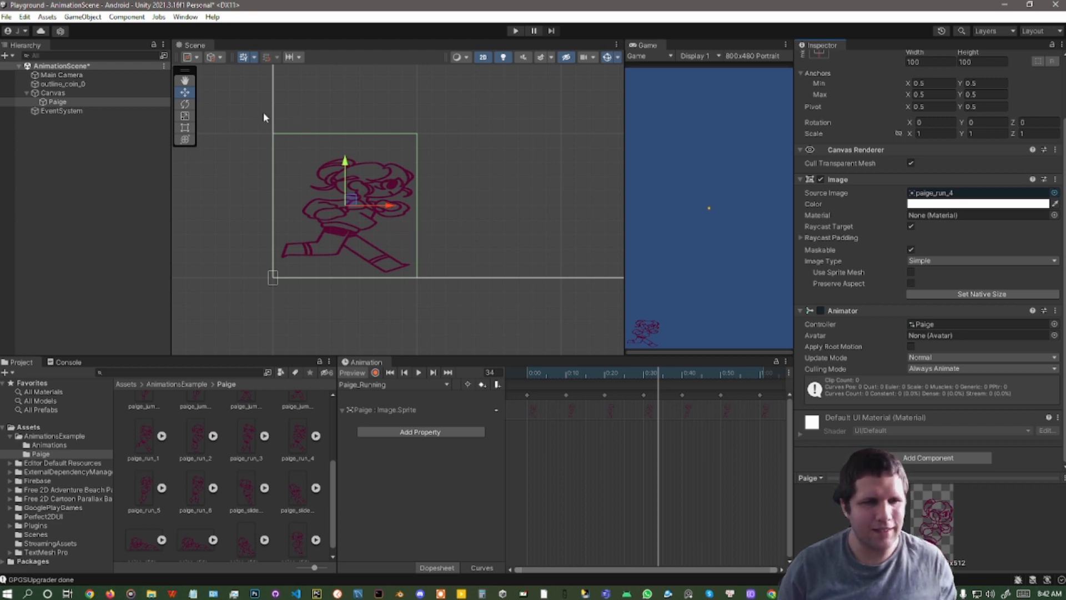
Show the Animator graph and rearrange its states, placing Paige_Idle beside Entry and Paige_Running beneath it
left_click(185, 17)
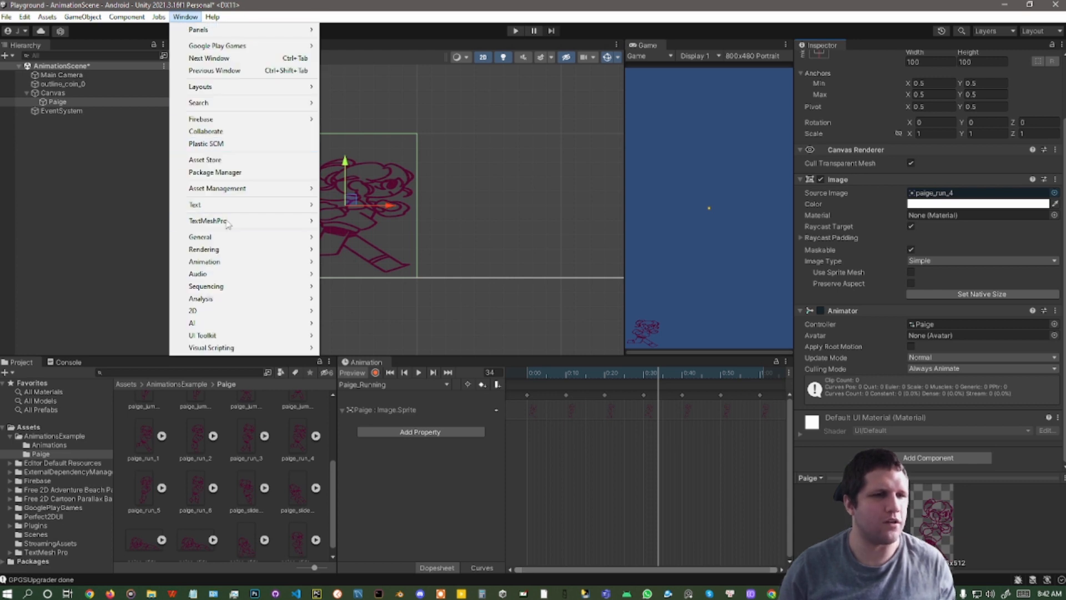
mouse_move(255, 263)
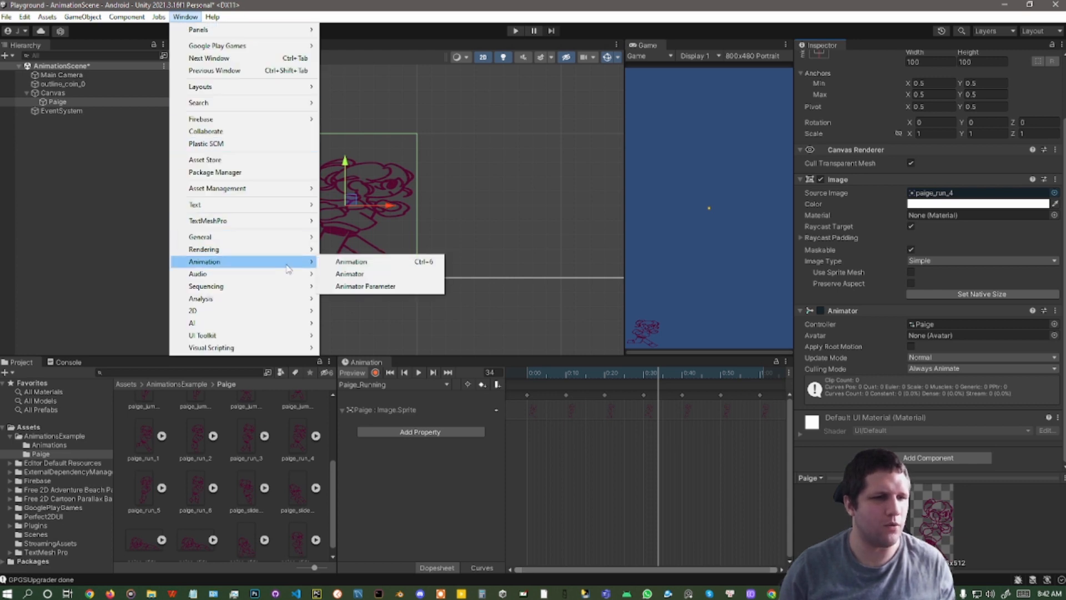
left_click(355, 274)
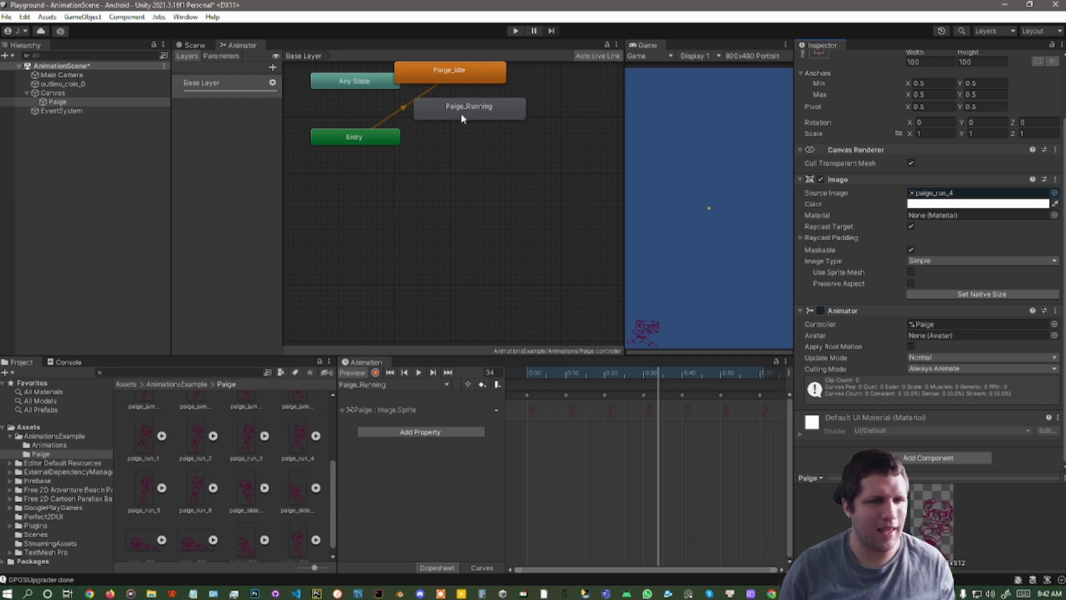
left_click_drag(461, 118, 475, 244)
left_click_drag(431, 77, 471, 157)
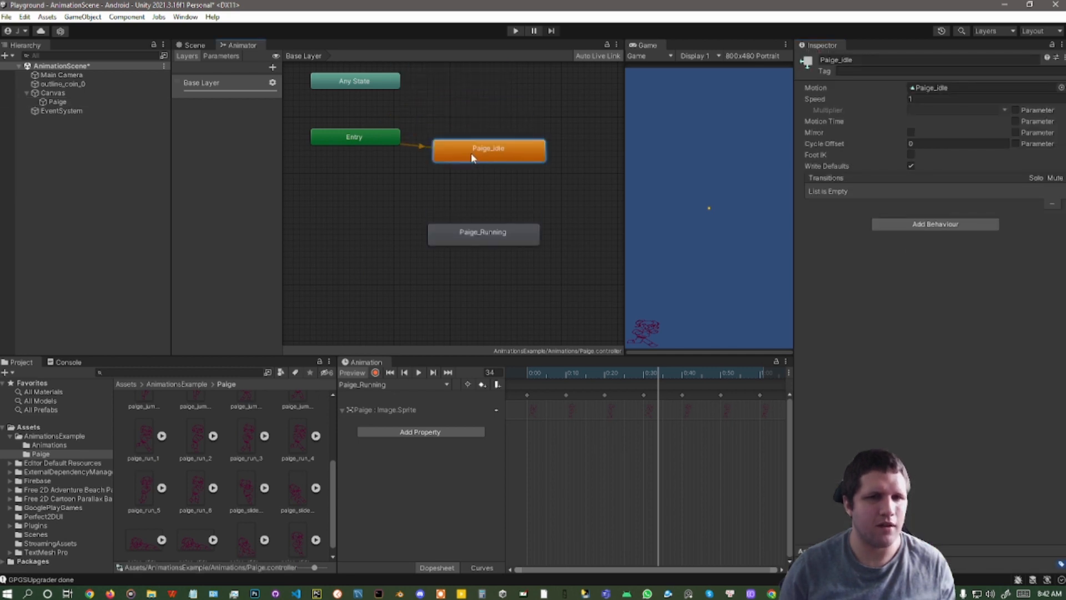
Compare the Animator graphs of Paige and outline_coin_0, ending with Paige selected
left_click(59, 101)
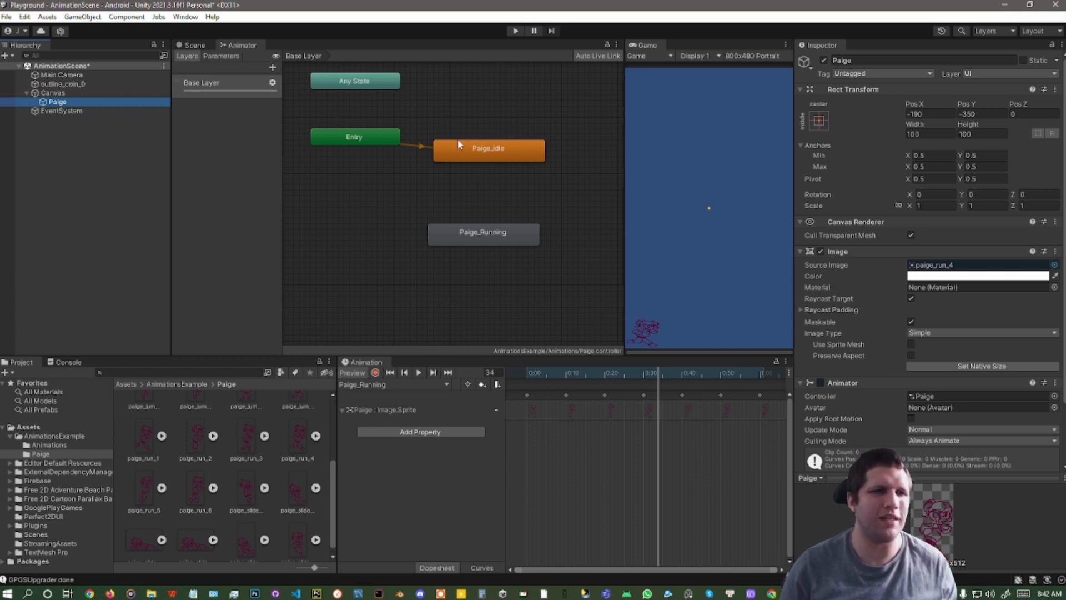
left_click(77, 84)
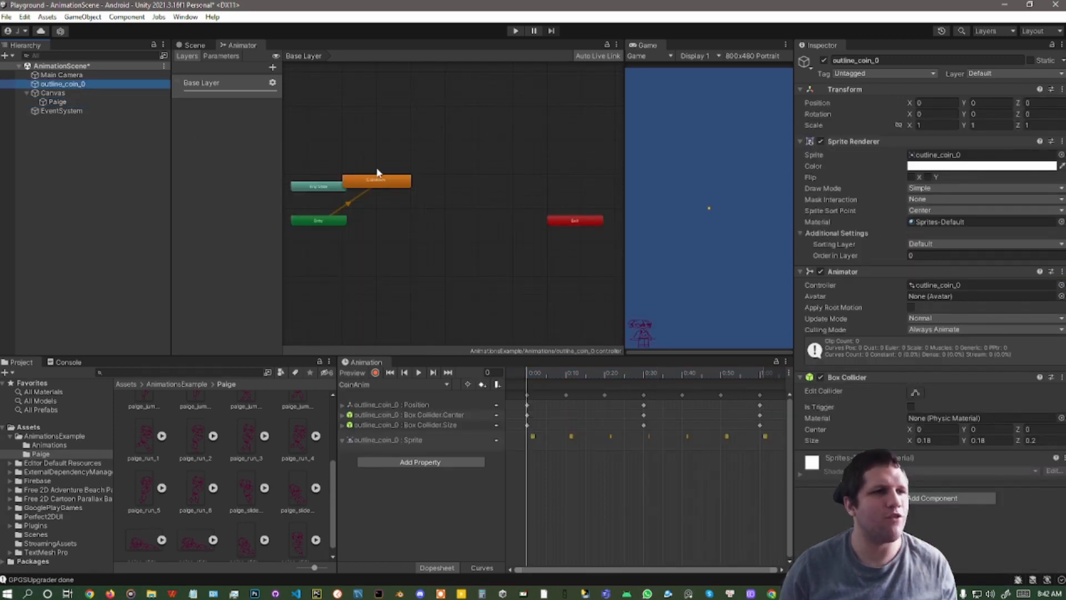
left_click(64, 102)
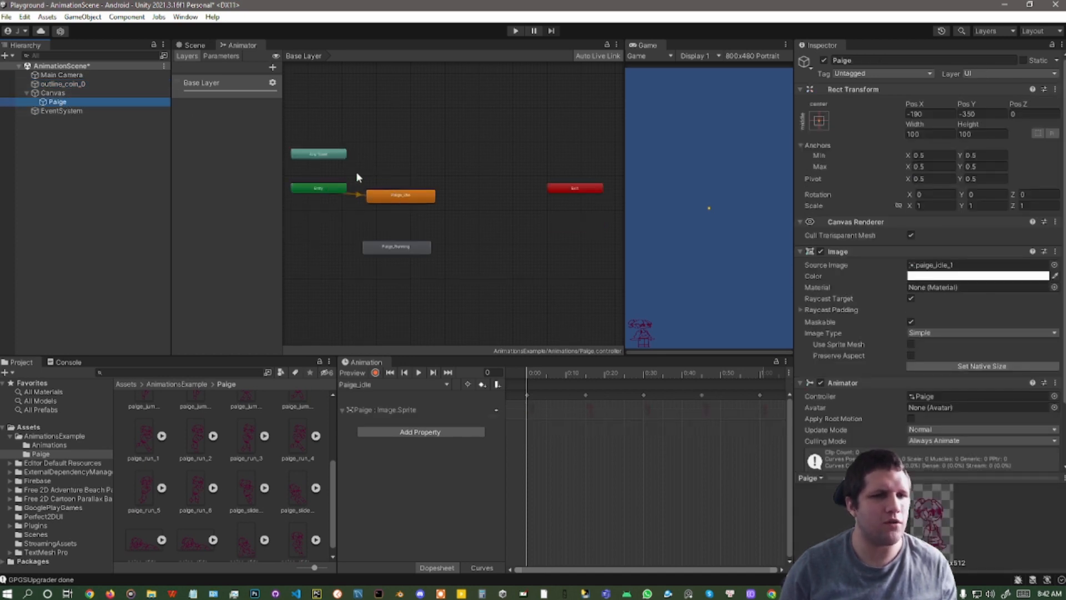
Detach the Animator window from its dock, maximize it, and bring Paige's state graph into readable view
scroll(356, 172, "up", 5)
scroll(356, 171, "down", 6)
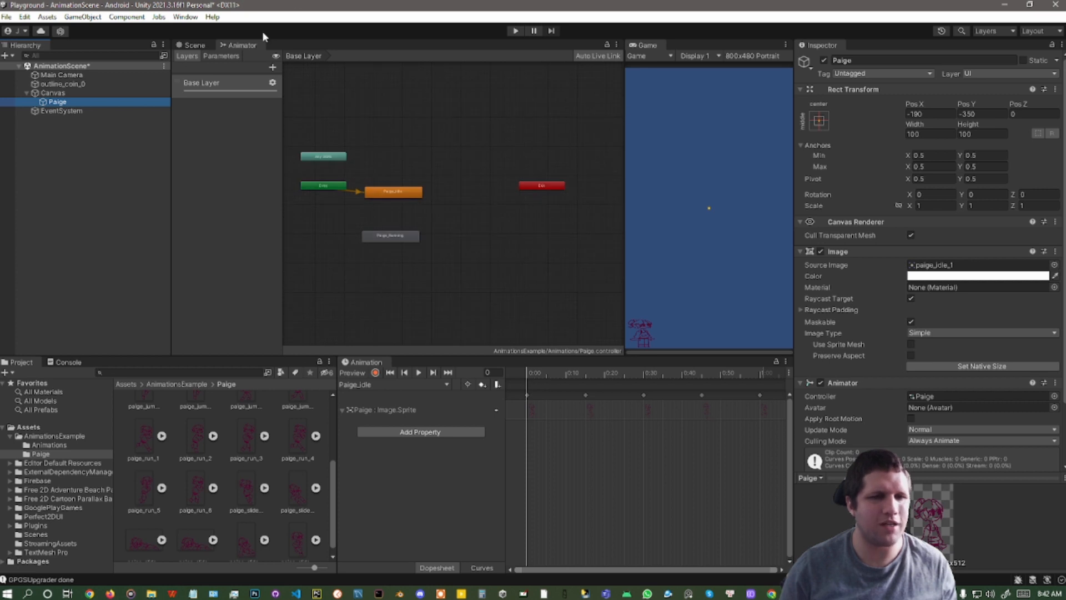
left_click_drag(249, 44, 388, 177)
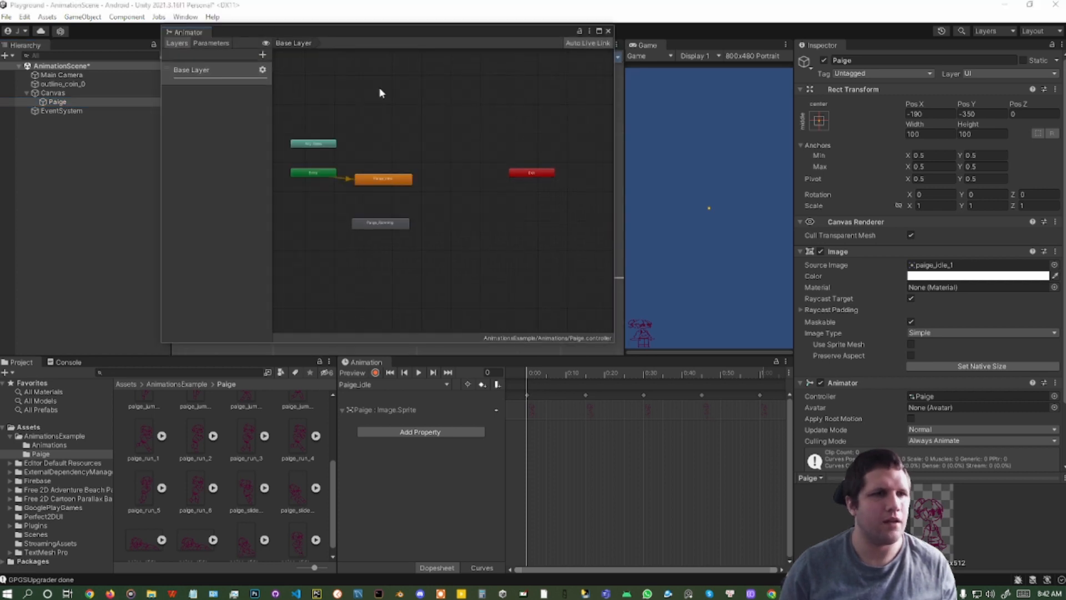
left_click(599, 31)
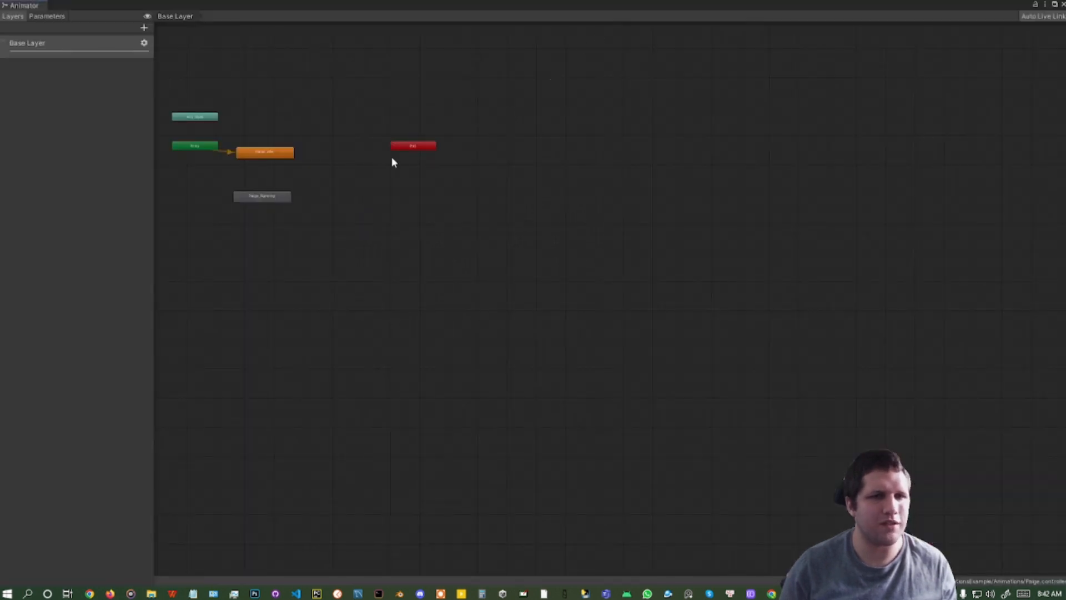
scroll(245, 119, "up", 4)
scroll(245, 120, "down", 8)
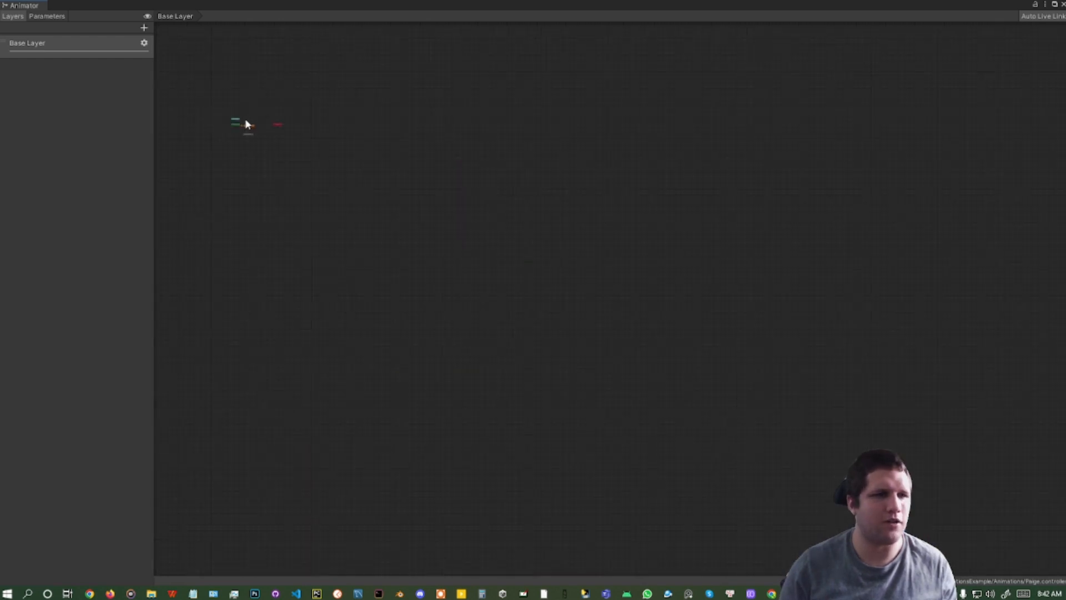
scroll(245, 122, "up", 7)
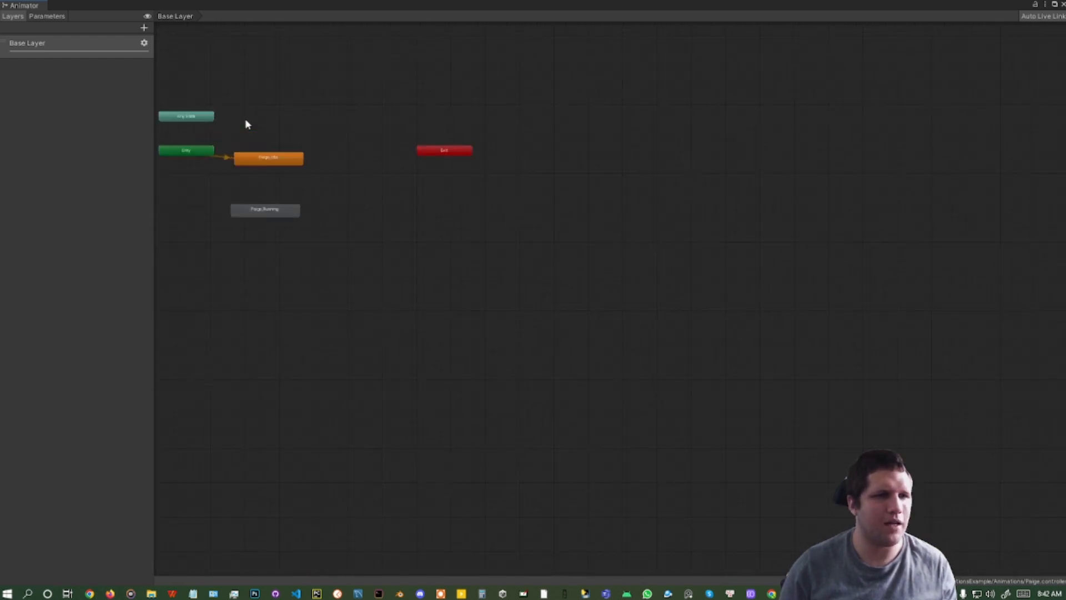
Rearrange the state graph into a vertical column with Entry above Paige_idle and Paige_Running beneath them
left_click_drag(171, 183, 357, 103)
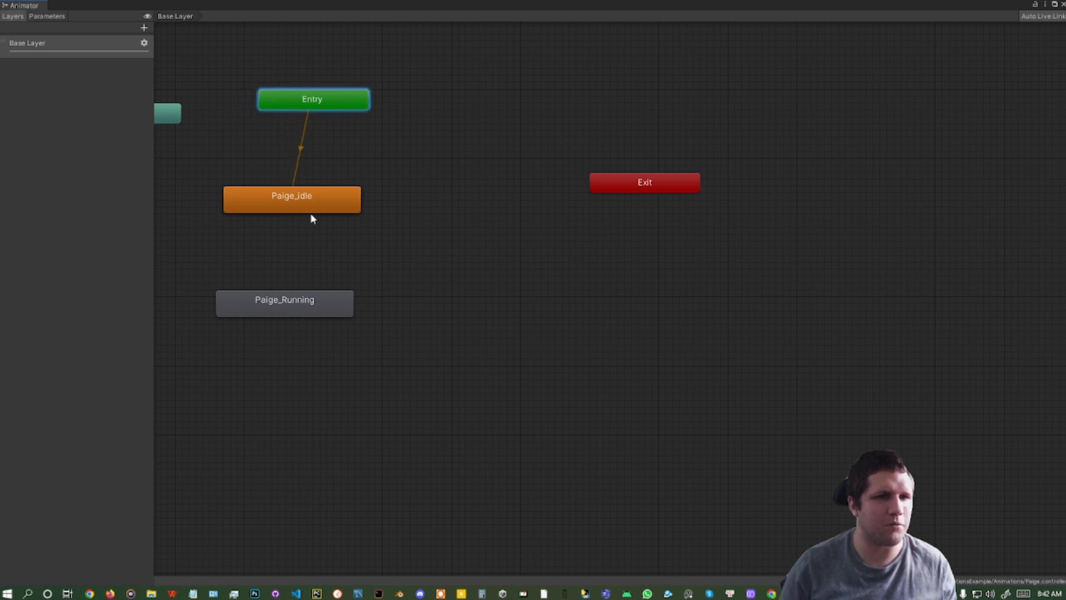
left_click_drag(321, 201, 341, 173)
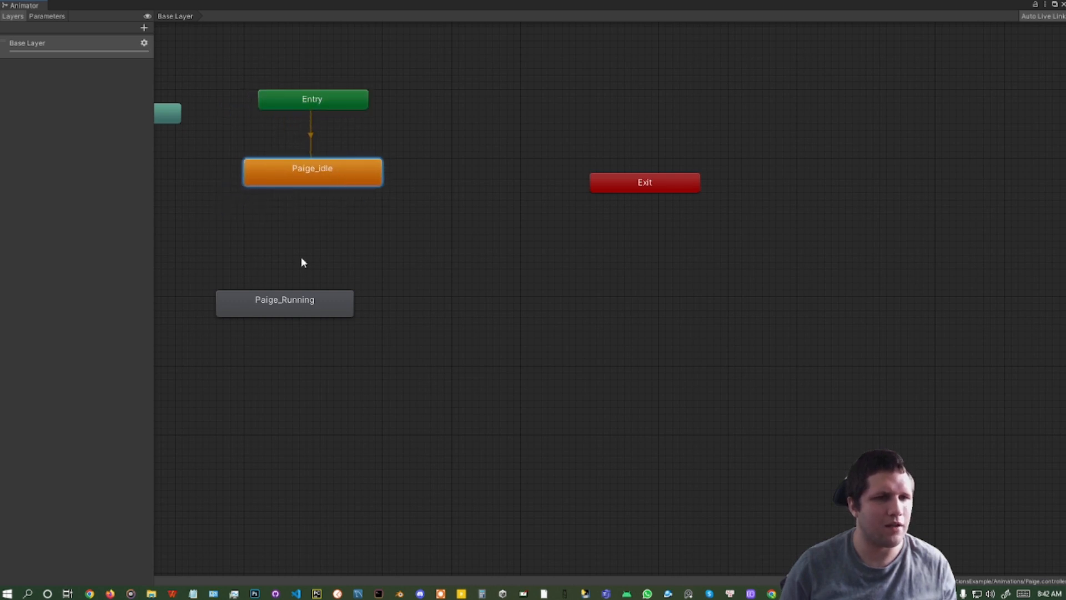
left_click_drag(311, 301, 342, 244)
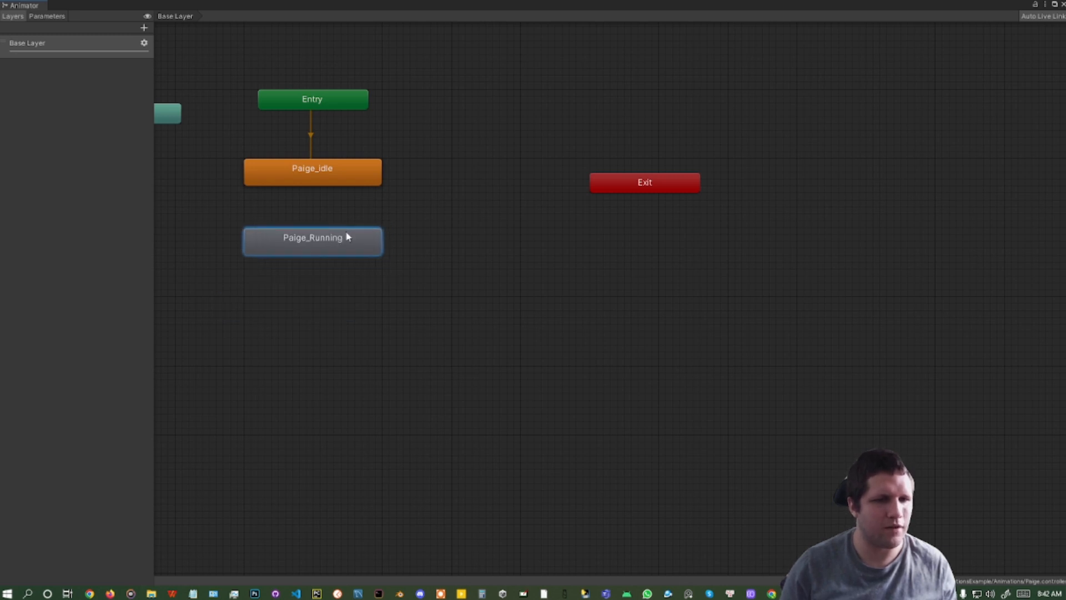
left_click(475, 197)
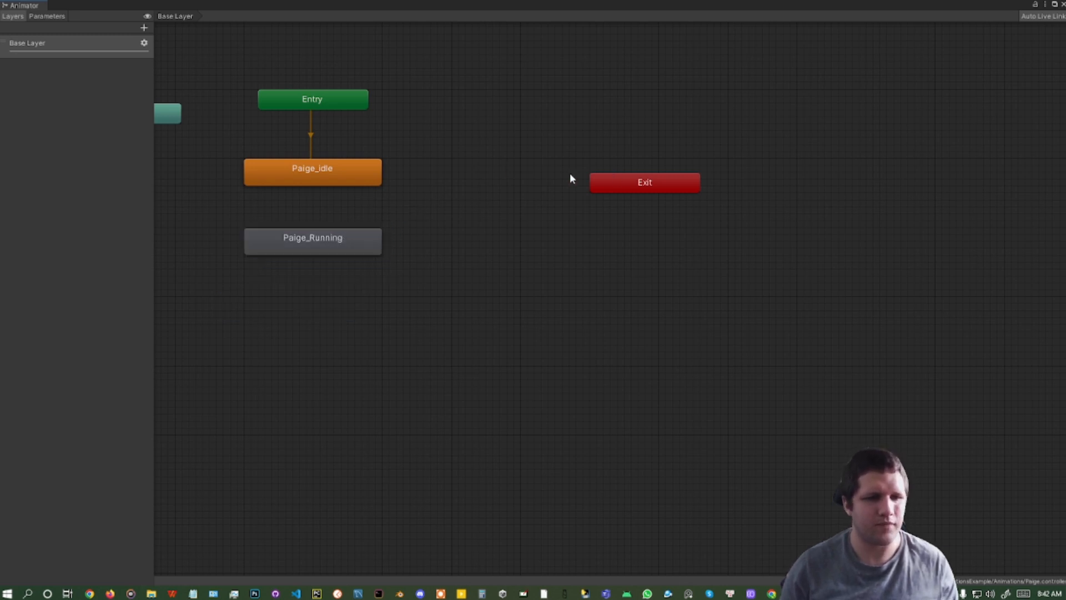
scroll(409, 116, "down", 3)
scroll(388, 117, "up", 2)
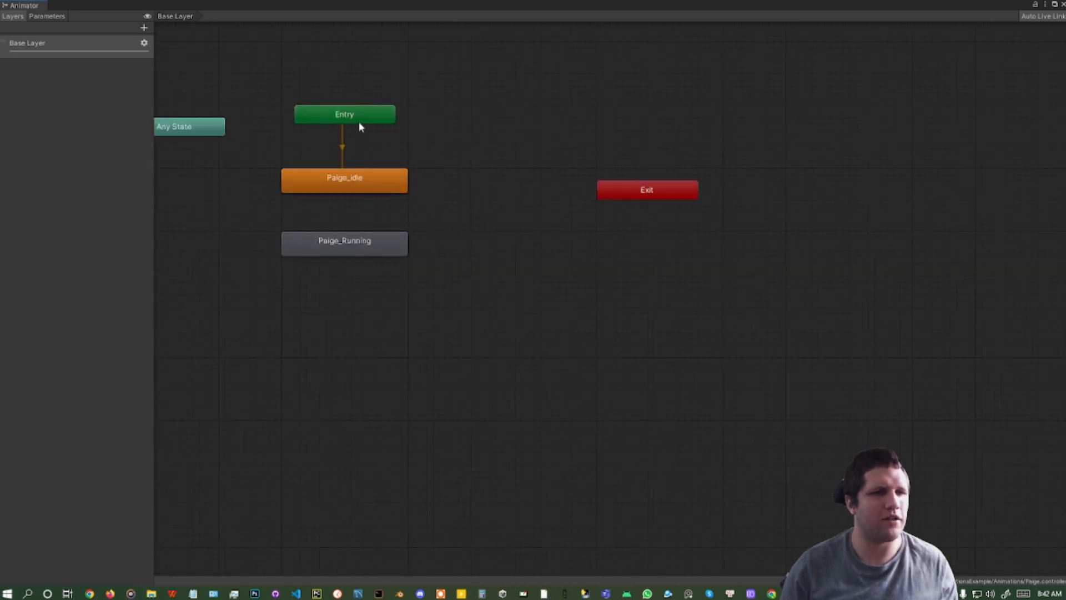
Inspect the Paige_idle state and the default transition leading to it from Entry
left_click(352, 187)
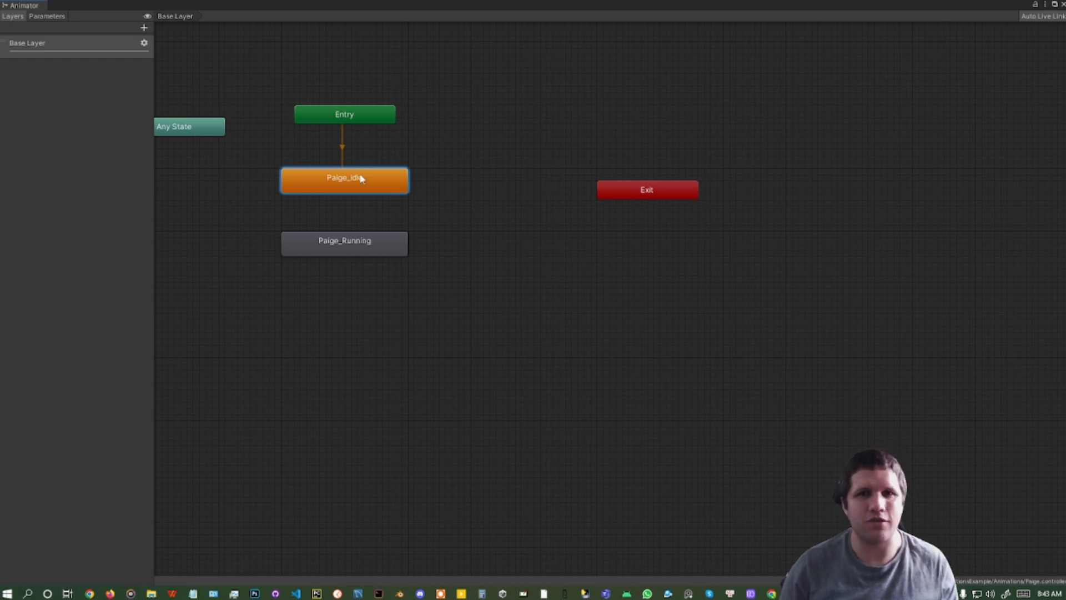
left_click(342, 148)
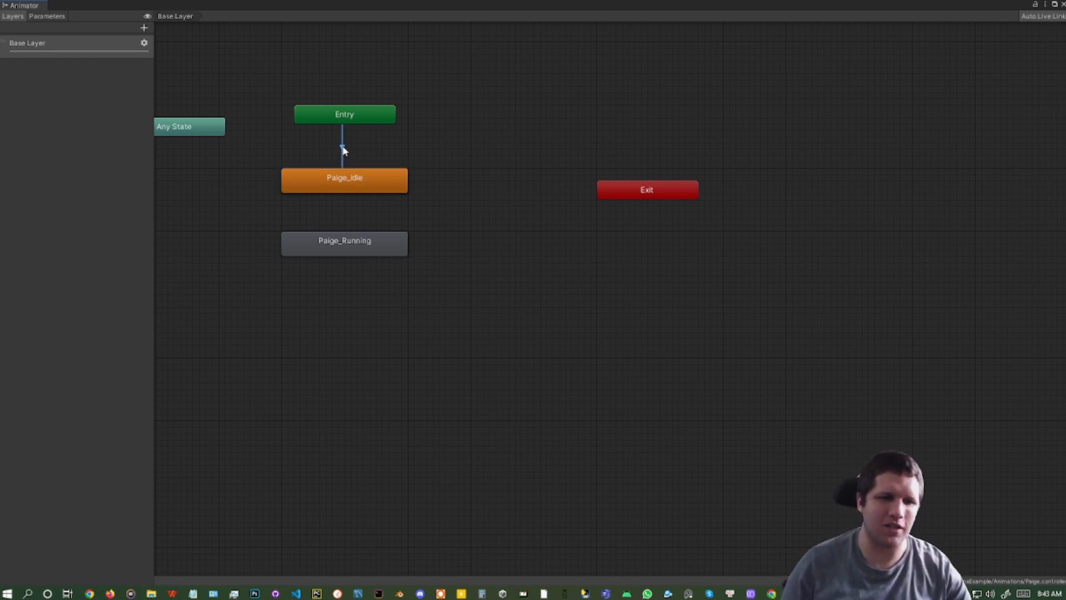
right_click(343, 148)
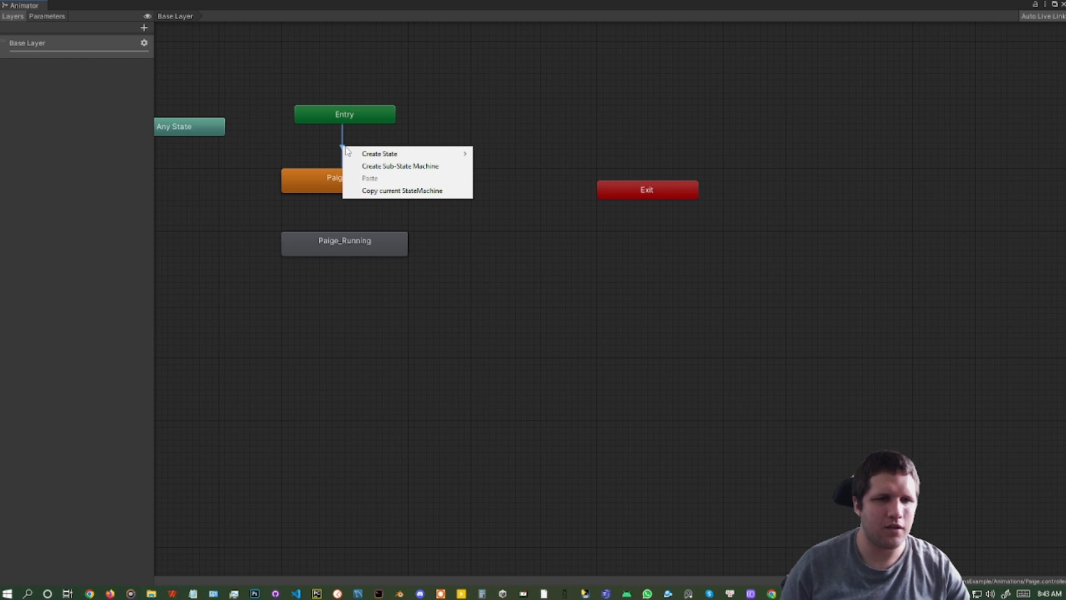
left_click(343, 150)
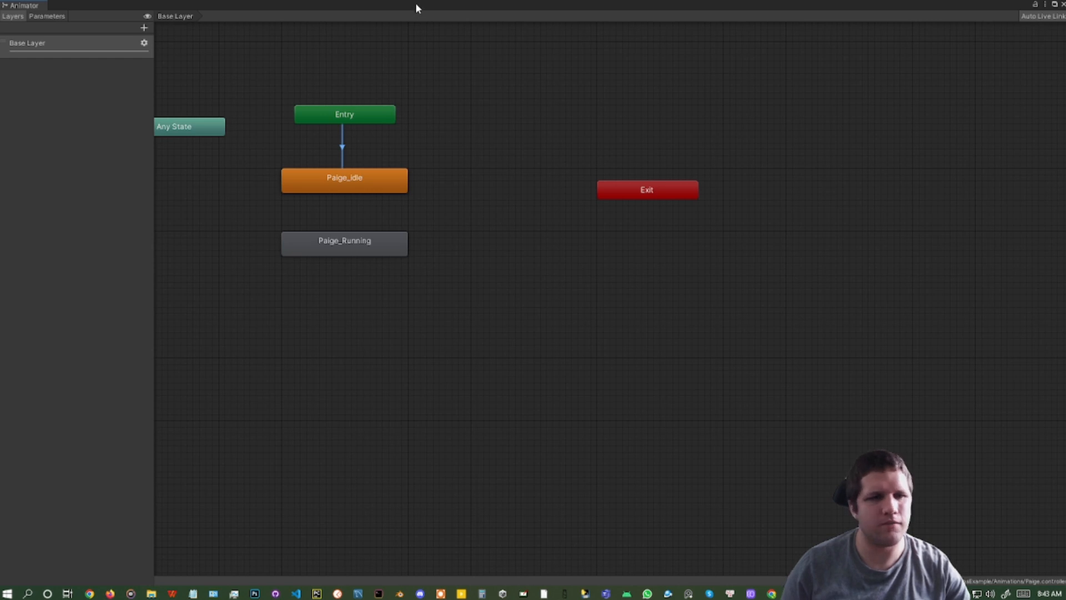
Dock the Animator window back beside the Scene view and select the Entry to Paige_idle transition
left_click_drag(33, 6, 295, 116)
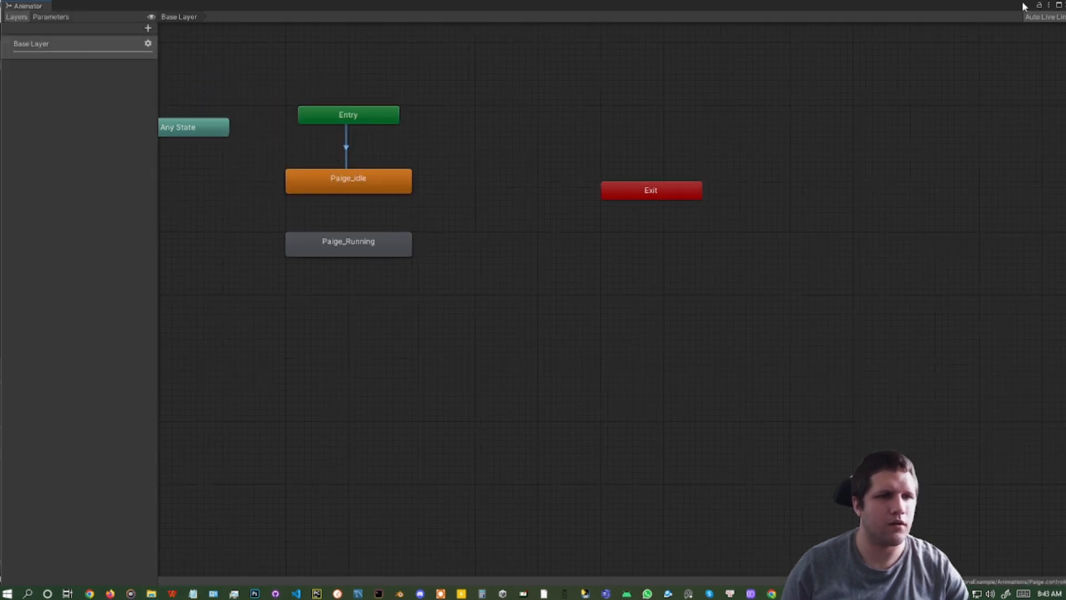
left_click_drag(1016, 1, 965, 282)
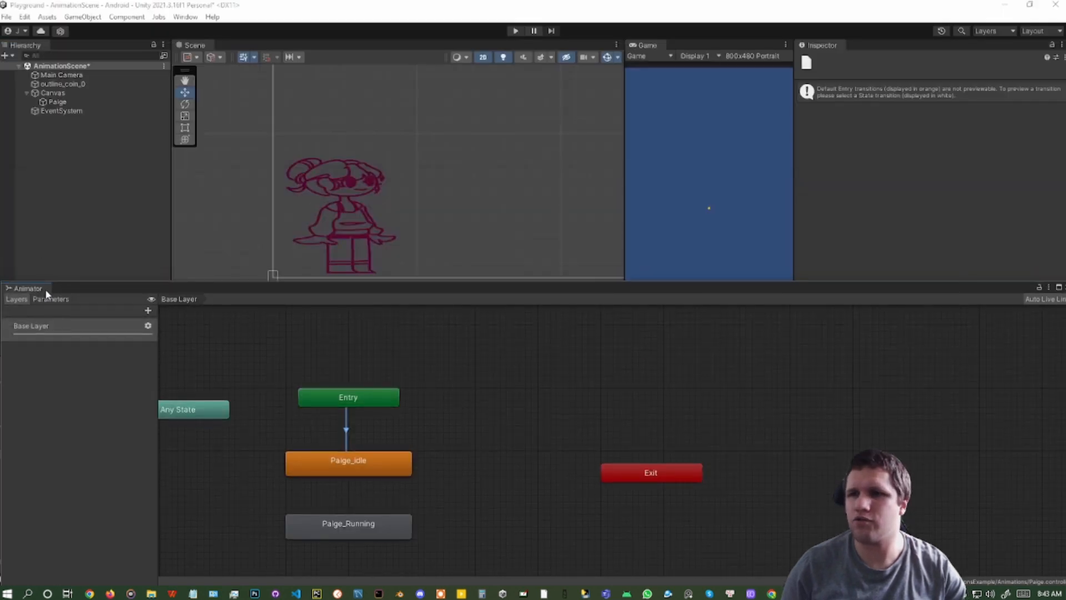
left_click_drag(45, 289, 239, 49)
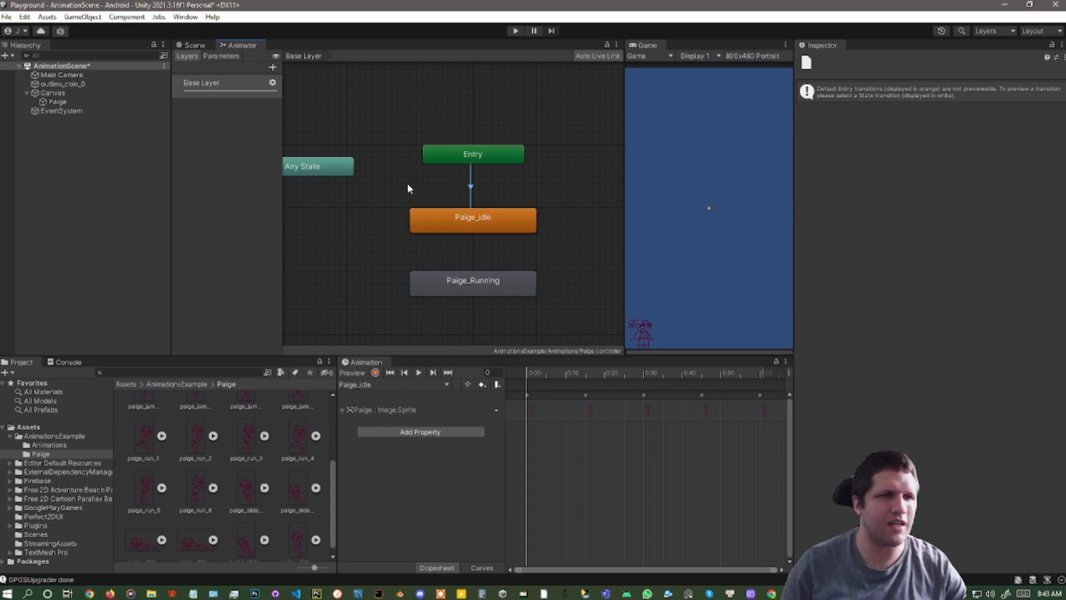
left_click(490, 185)
left_click(473, 183)
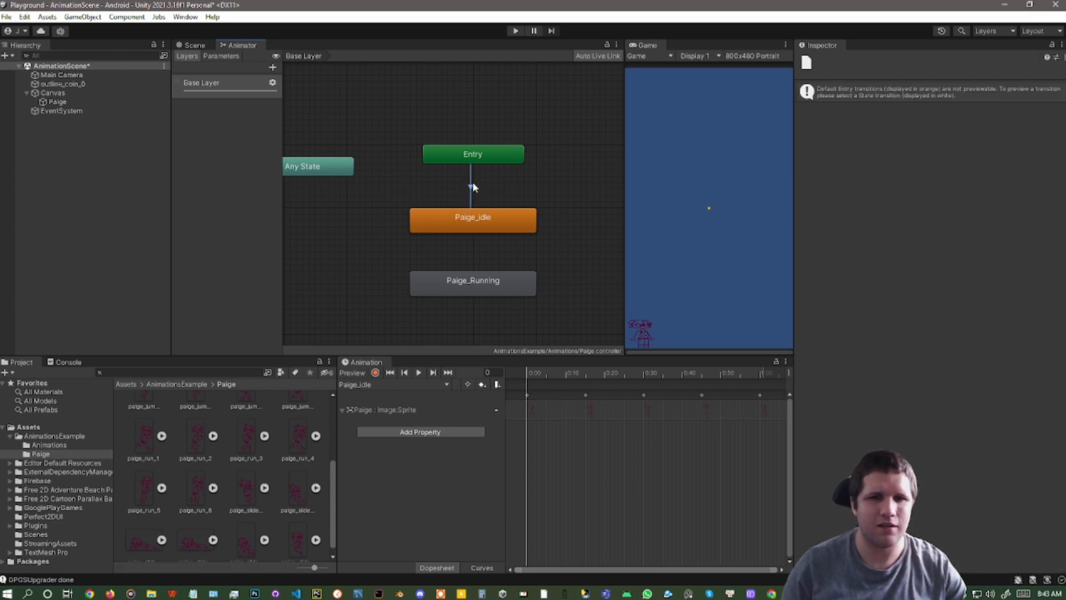
Create a transition from the Paige_idle state to the Paige_Running state
right_click(481, 221)
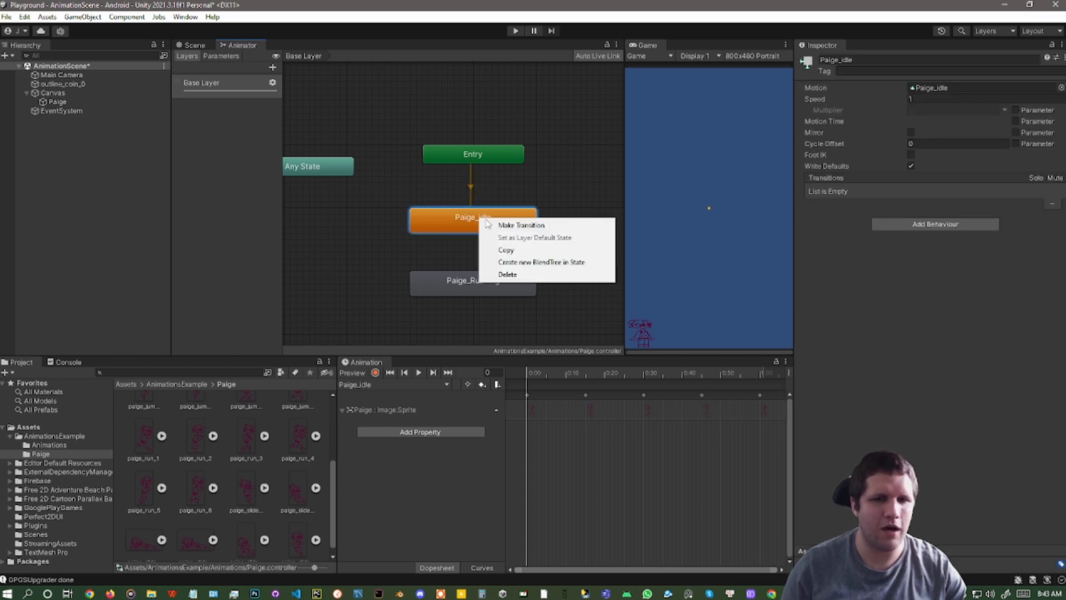
left_click(522, 228)
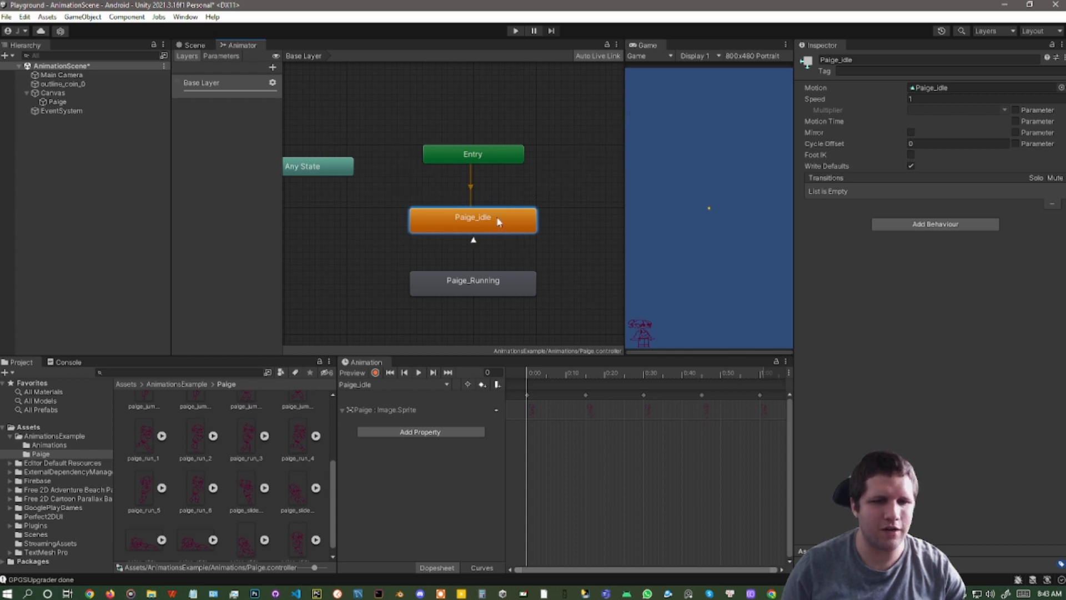
left_click(472, 286)
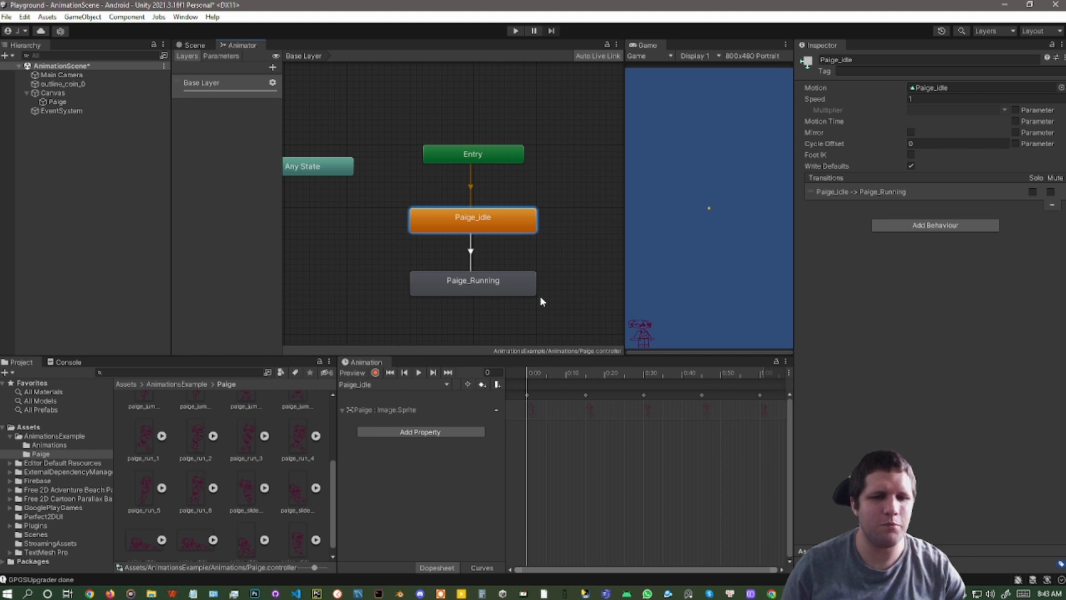
Expand the settings of the Paige_idle to Paige_Running transition and scrub and play its preview timeline
left_click(471, 250)
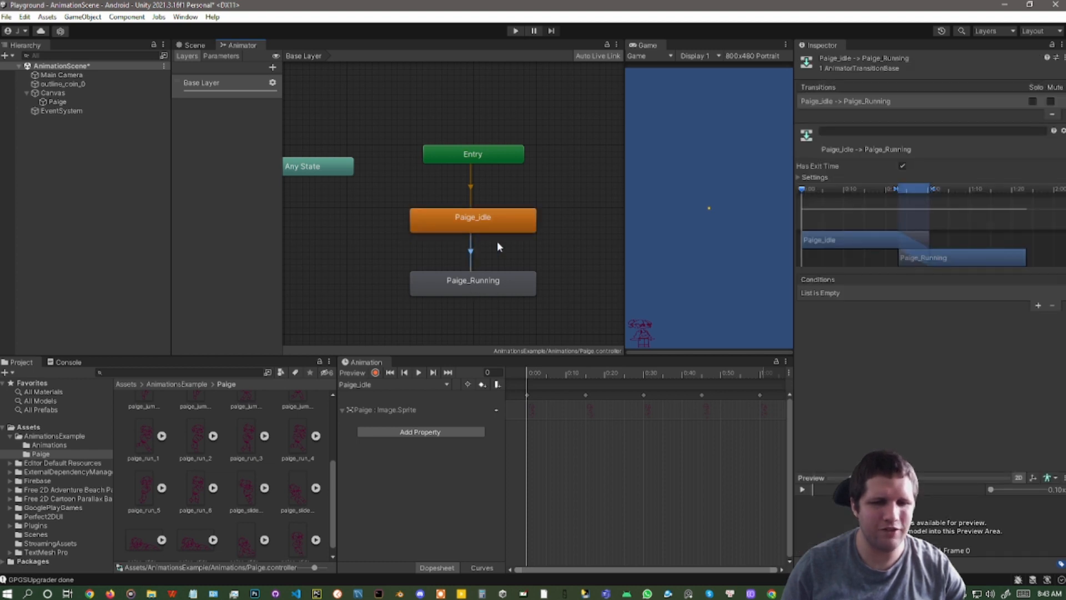
left_click(797, 179)
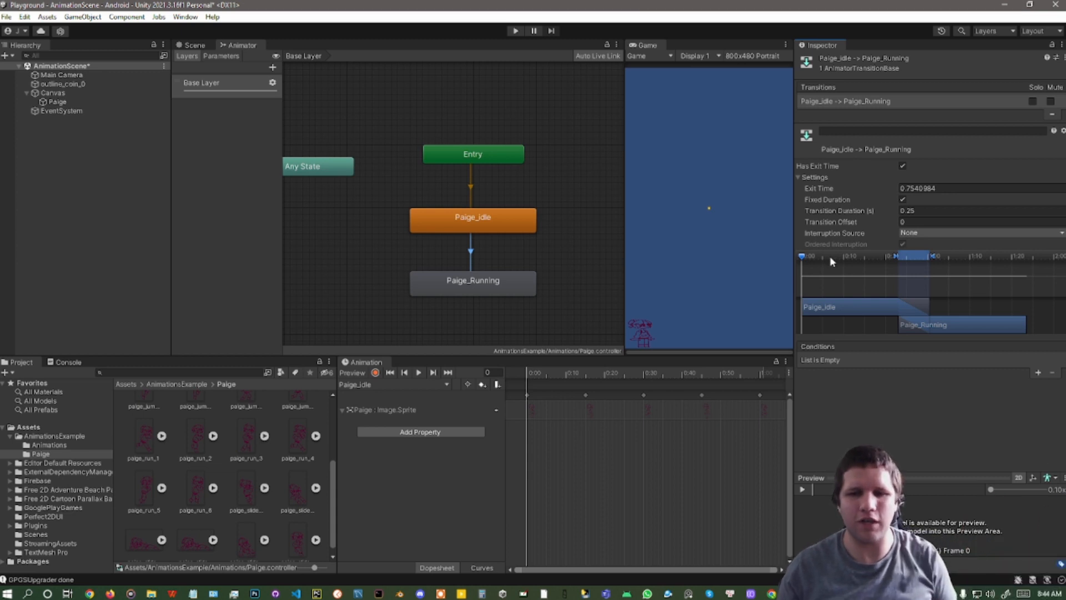
left_click_drag(831, 257, 837, 300)
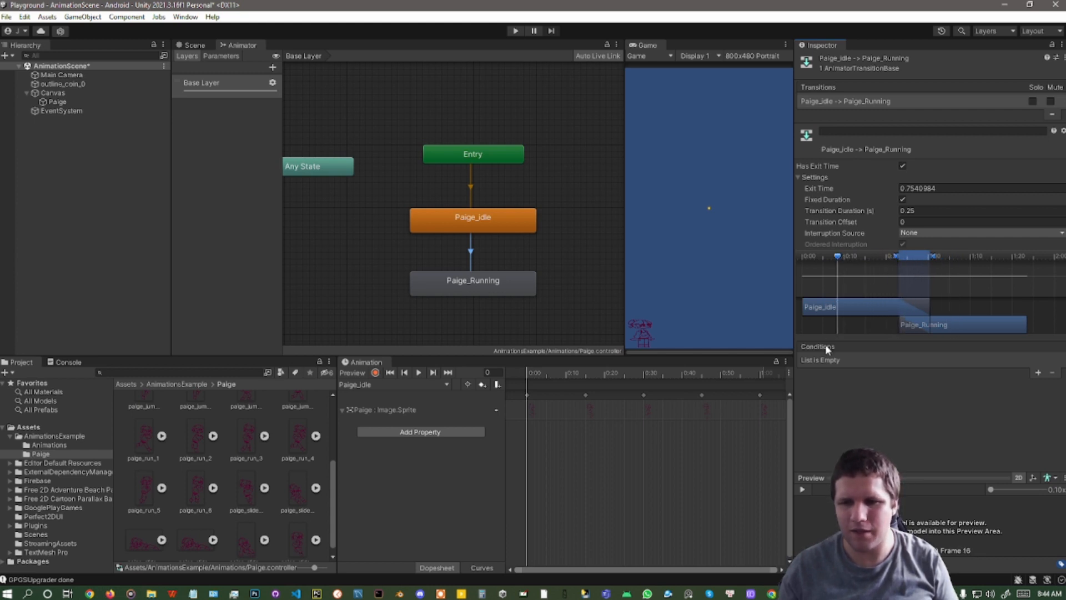
left_click(803, 492)
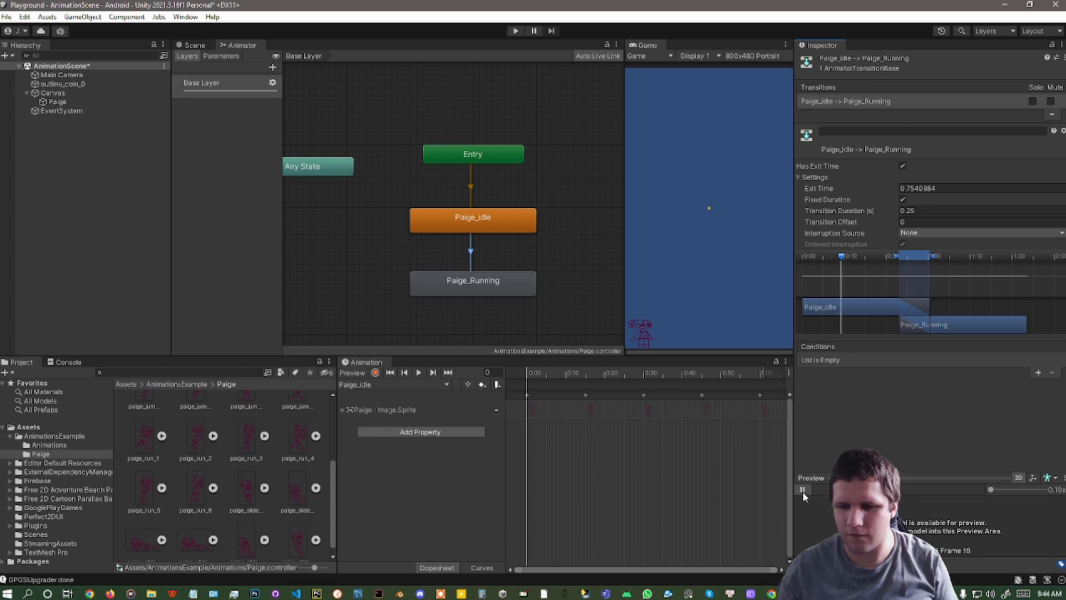
left_click(803, 492)
Try to use Paige as the preview model for the Paige_idle to Paige_Running transition and check the preview model options
left_click(61, 100)
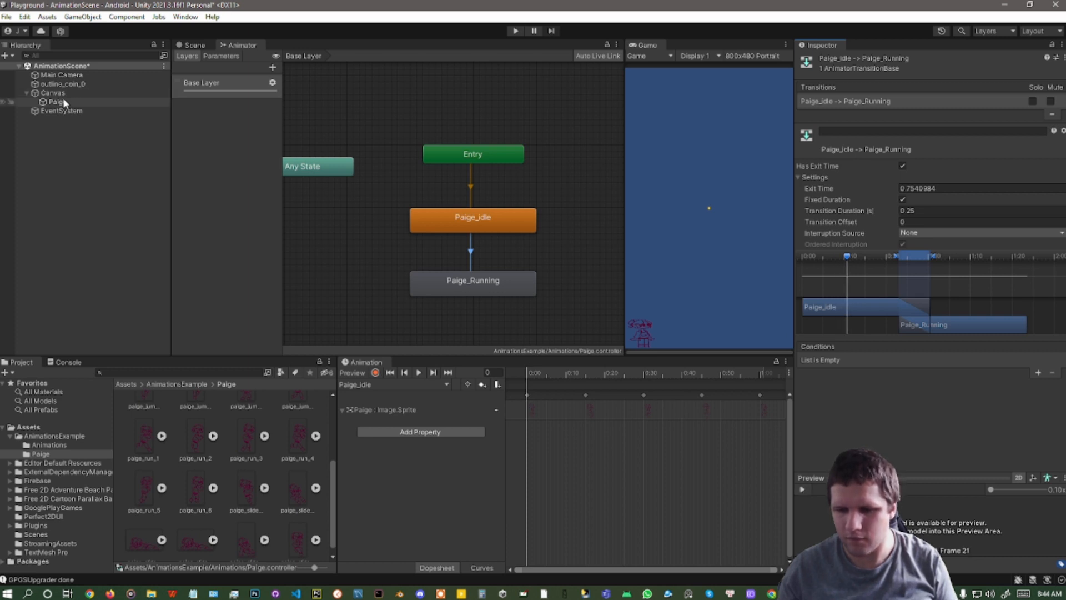
left_click(479, 219)
left_click(470, 254)
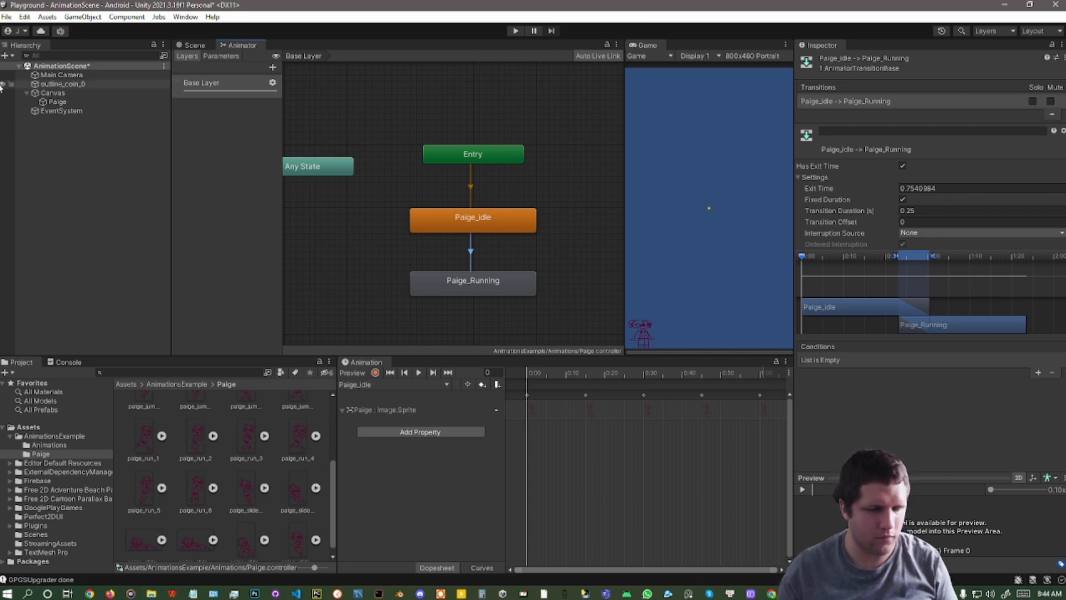
left_click_drag(52, 102, 1020, 539)
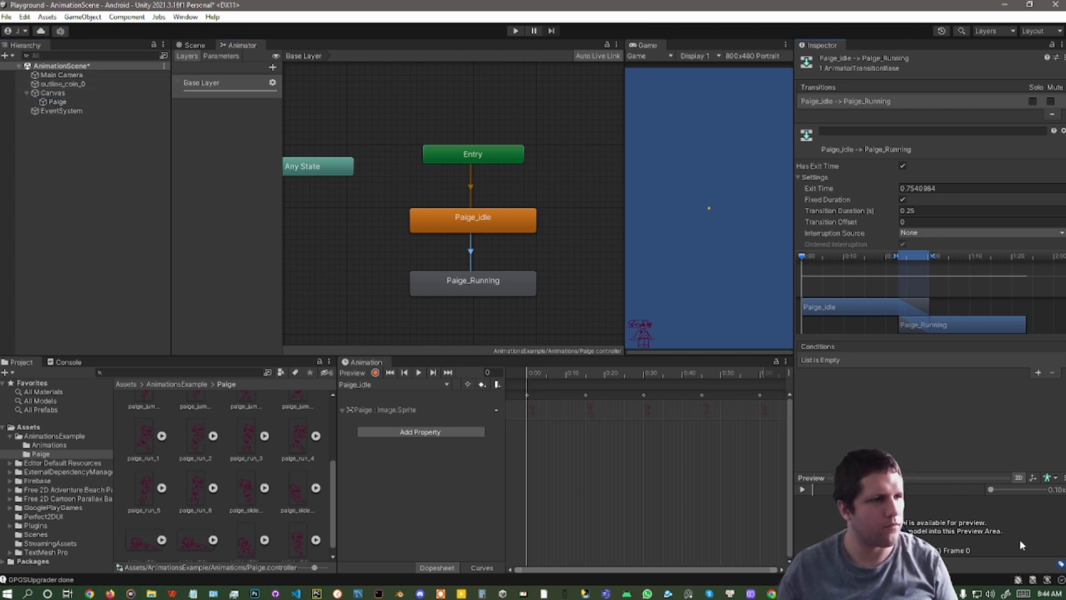
left_click(802, 489)
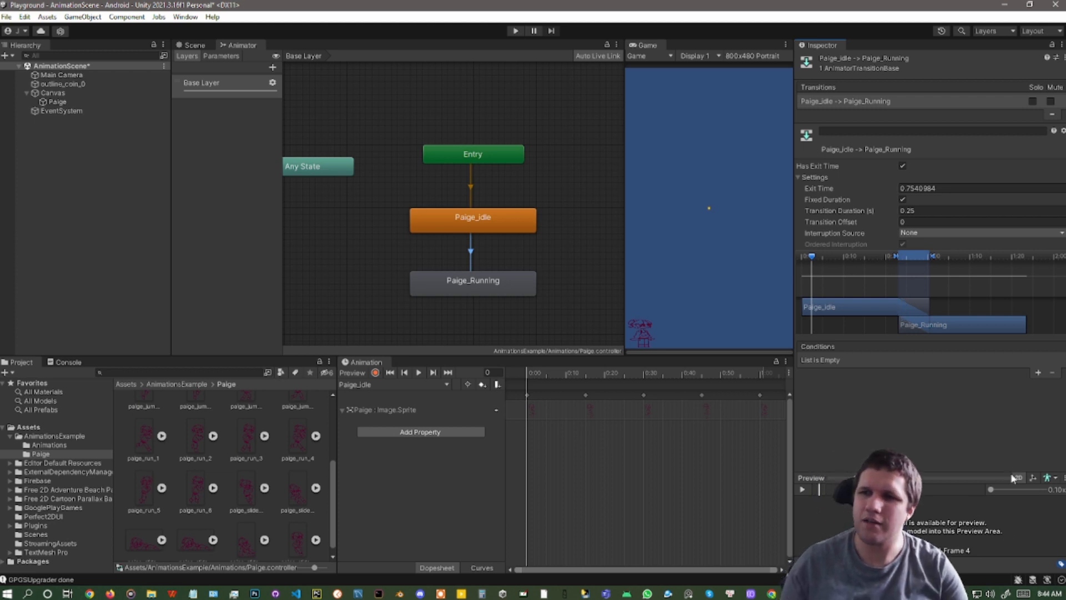
left_click(1053, 480)
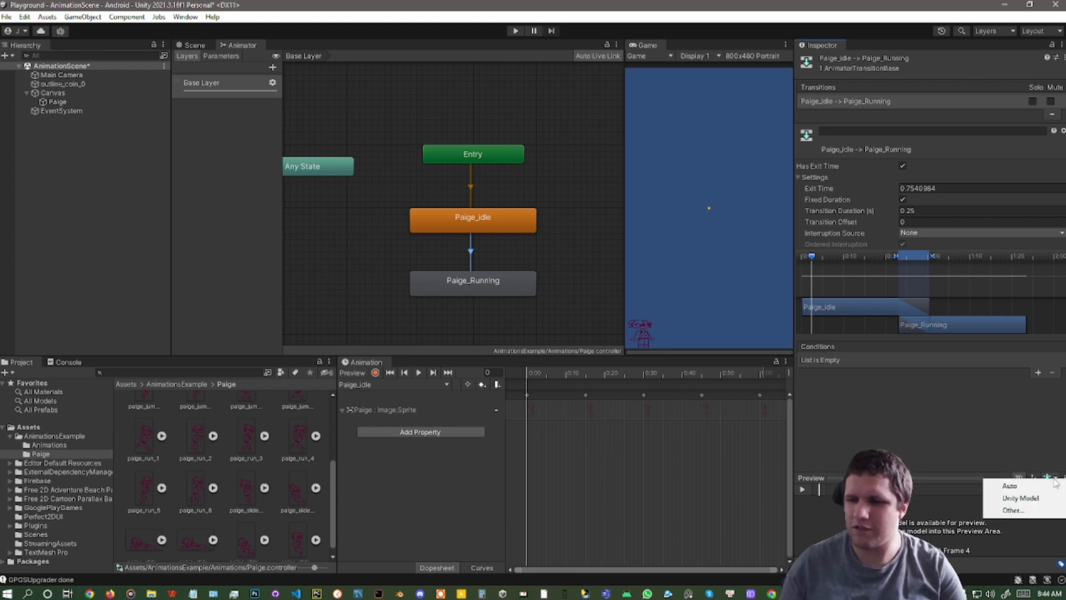
left_click(974, 394)
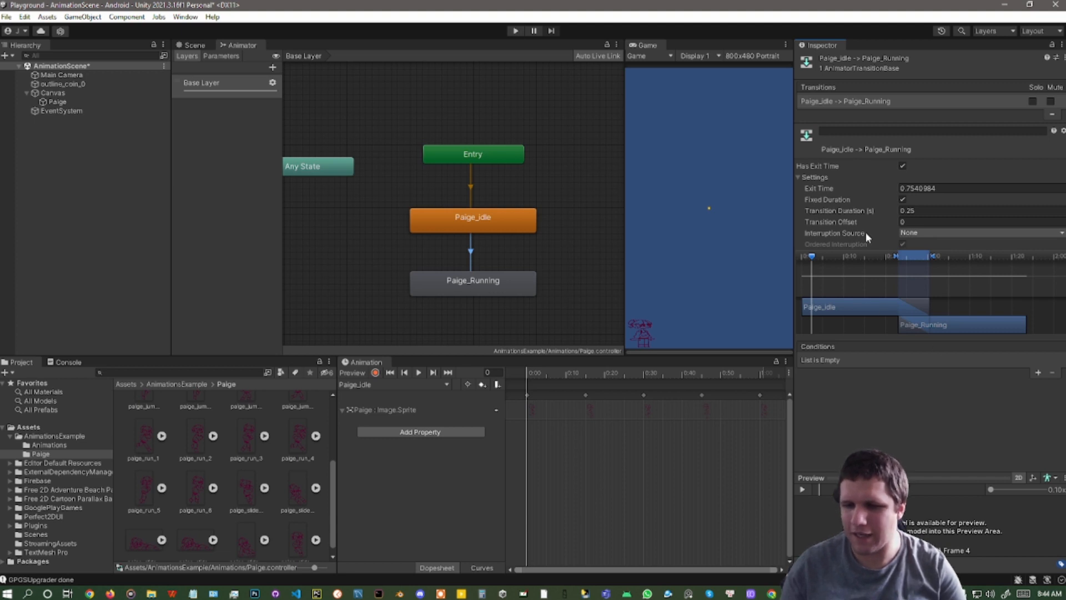
Disable Has Exit Time and Fixed Duration on the Paige_idle to Paige_Running transition and set its Transition Duration to 0
left_click(902, 165)
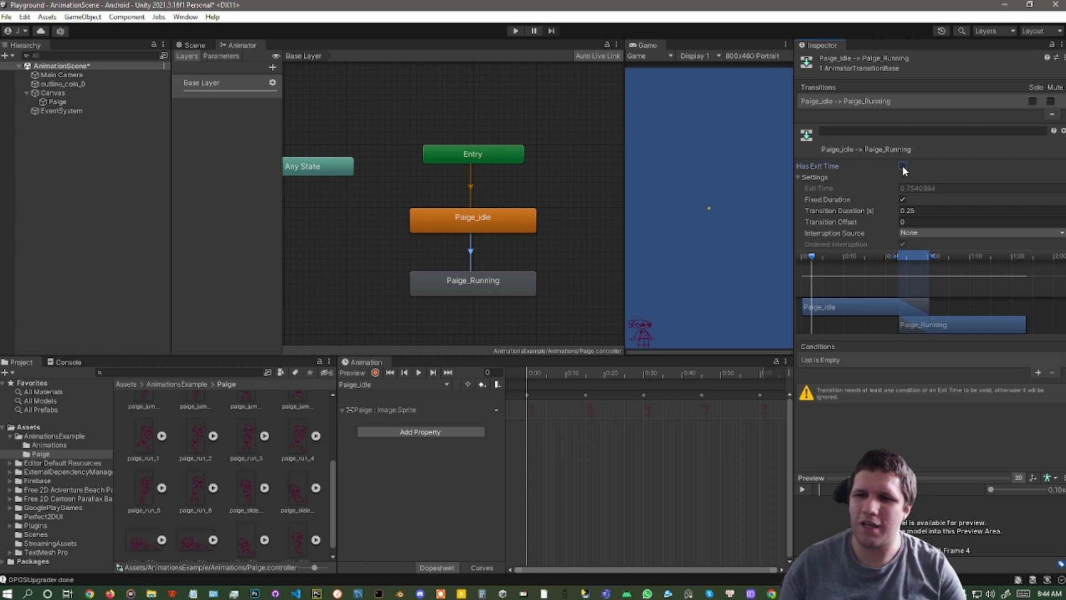
left_click(903, 199)
left_click(912, 211)
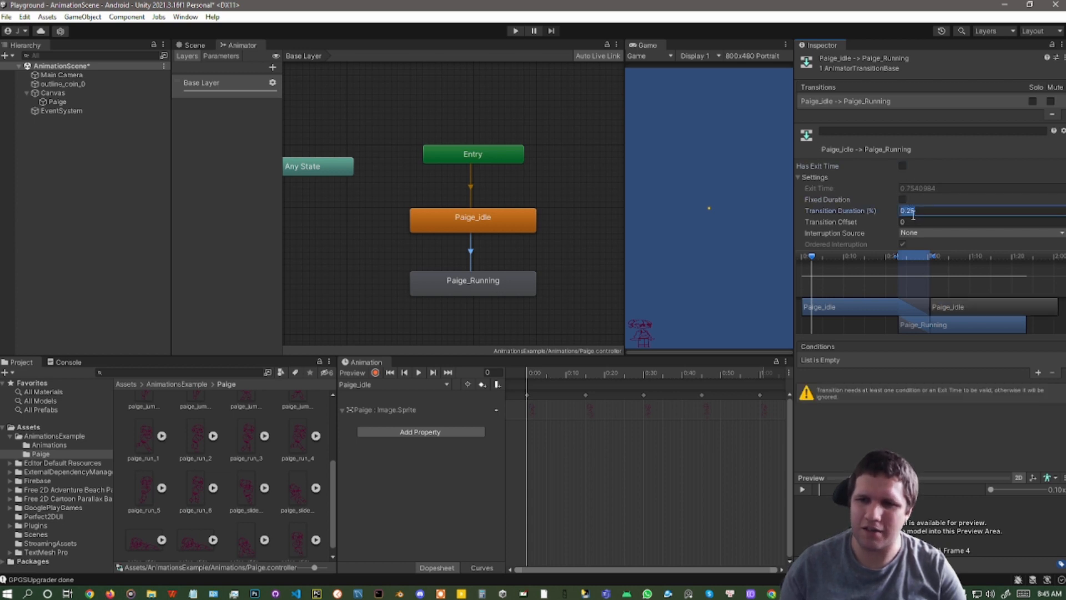
key("BackSpace")
key("BackSpace")
key("BackSpace")
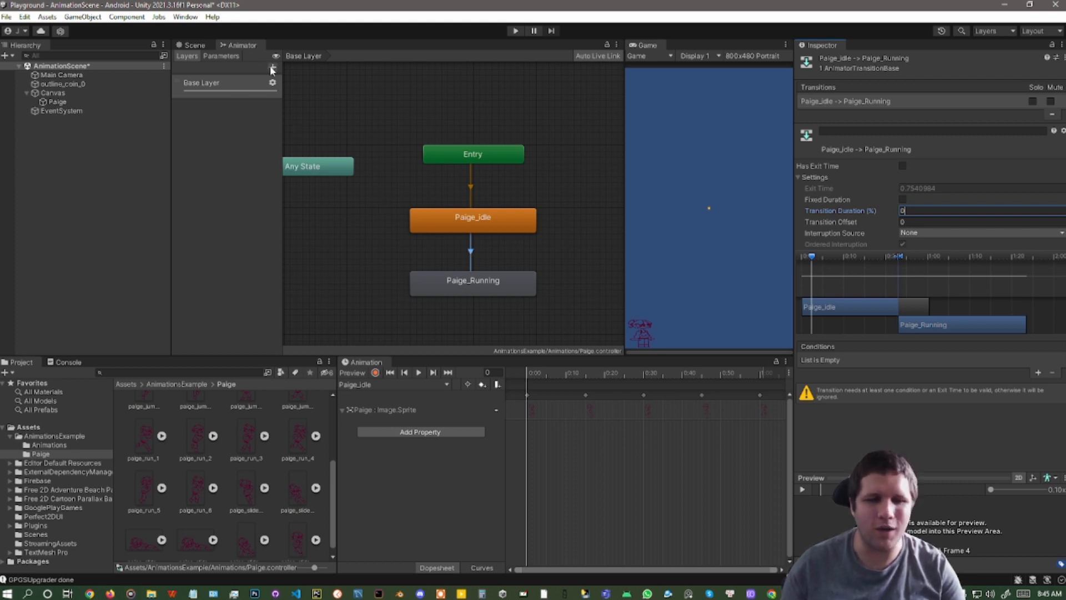
left_click(231, 60)
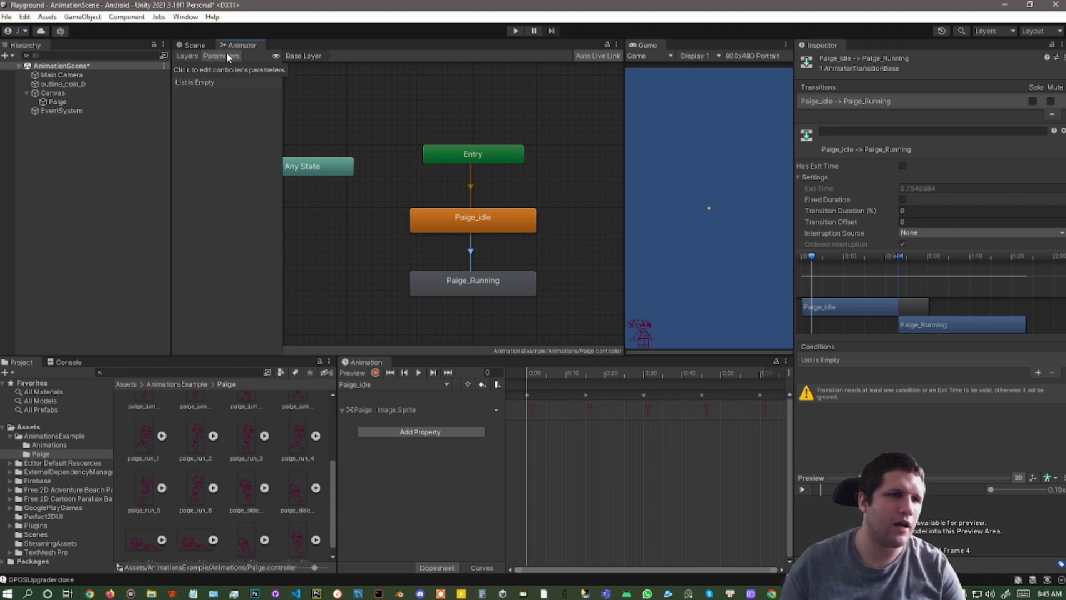
left_click(270, 67)
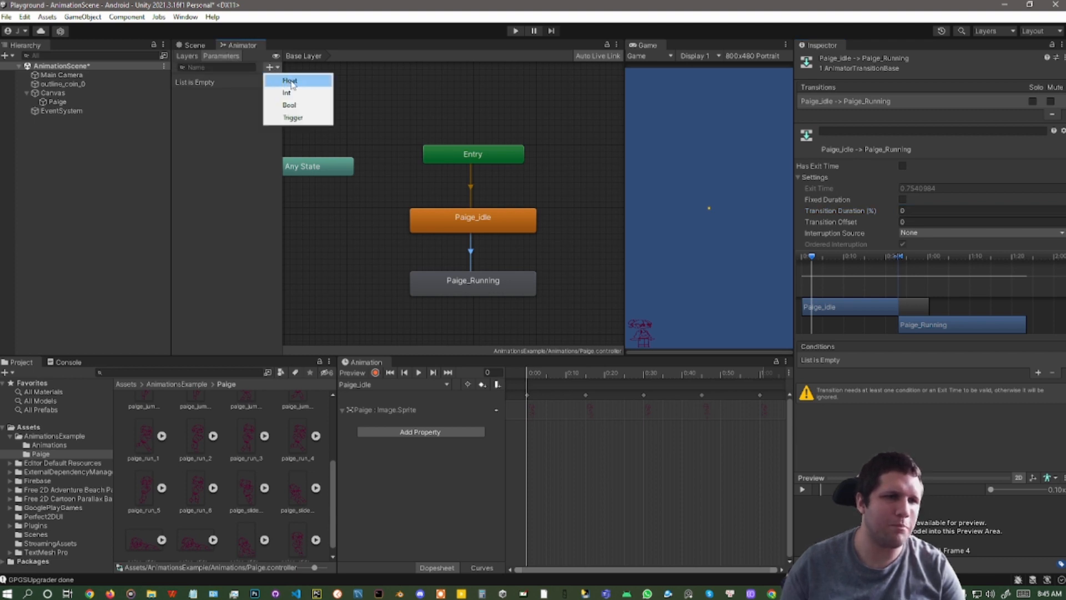
left_click(293, 118)
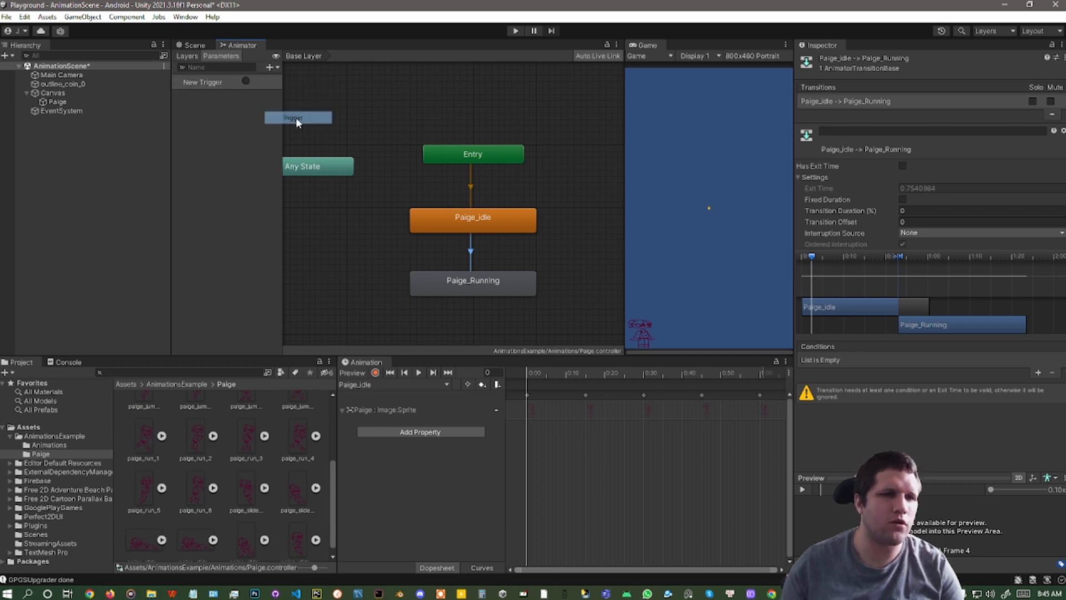
left_click(246, 82)
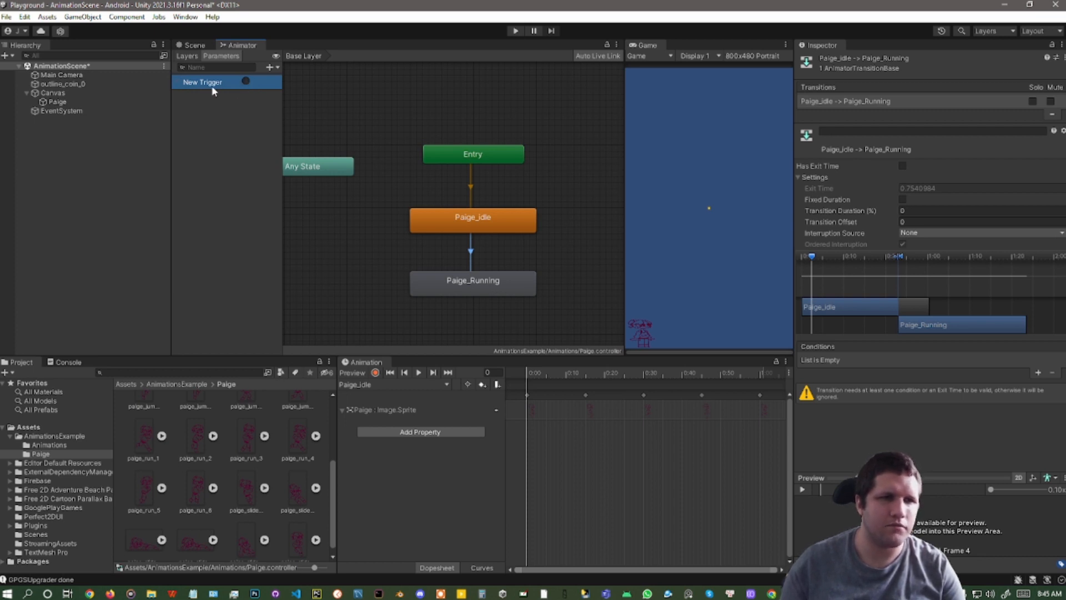
key("Delete")
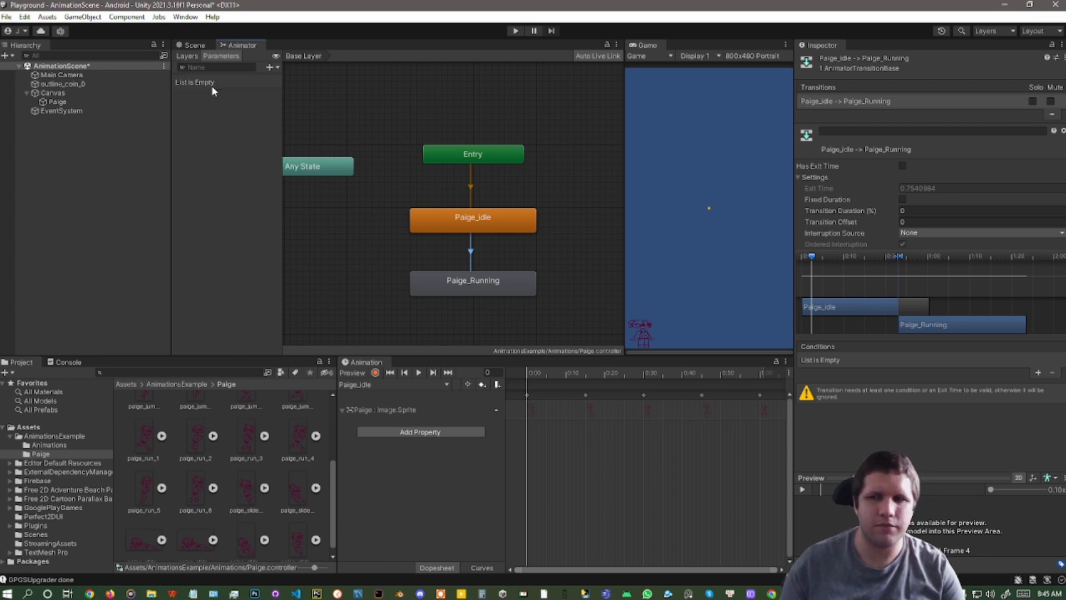
Add a Bool parameter named isRunning to the Animator controller
left_click(271, 67)
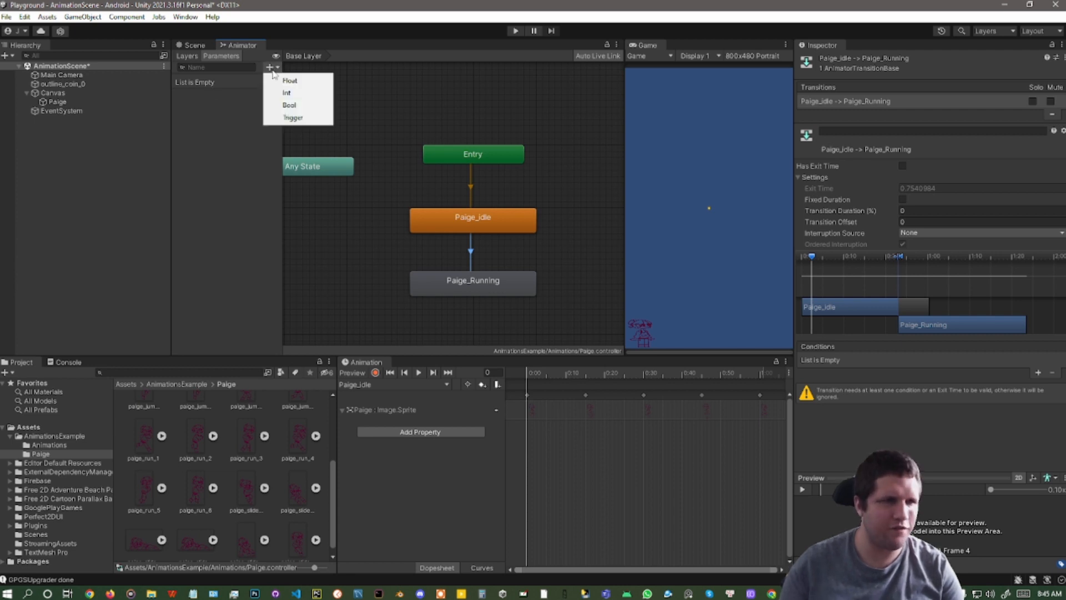
left_click(290, 105)
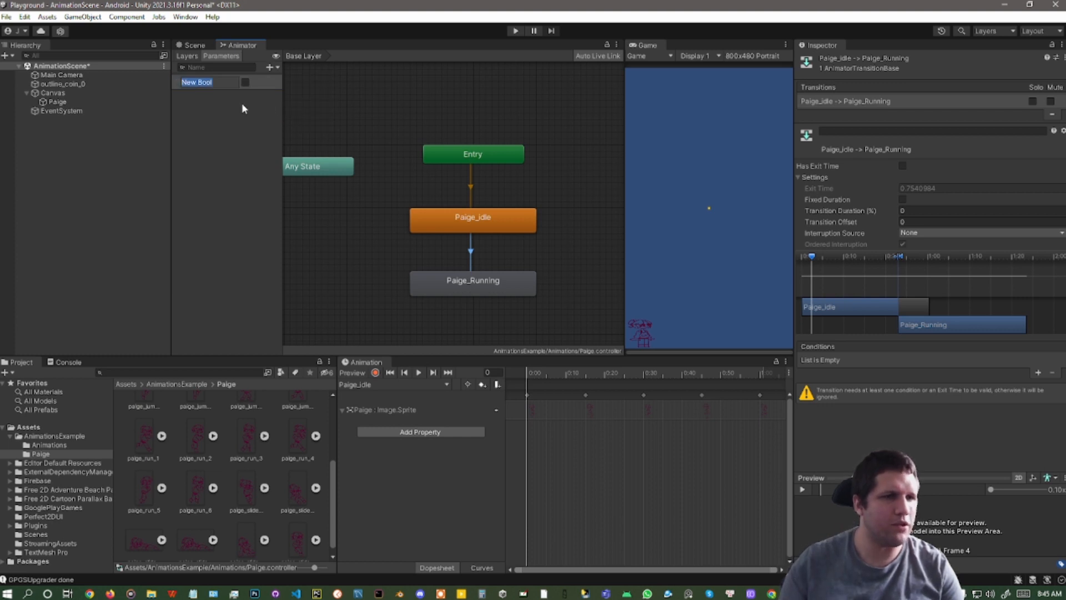
type("i")
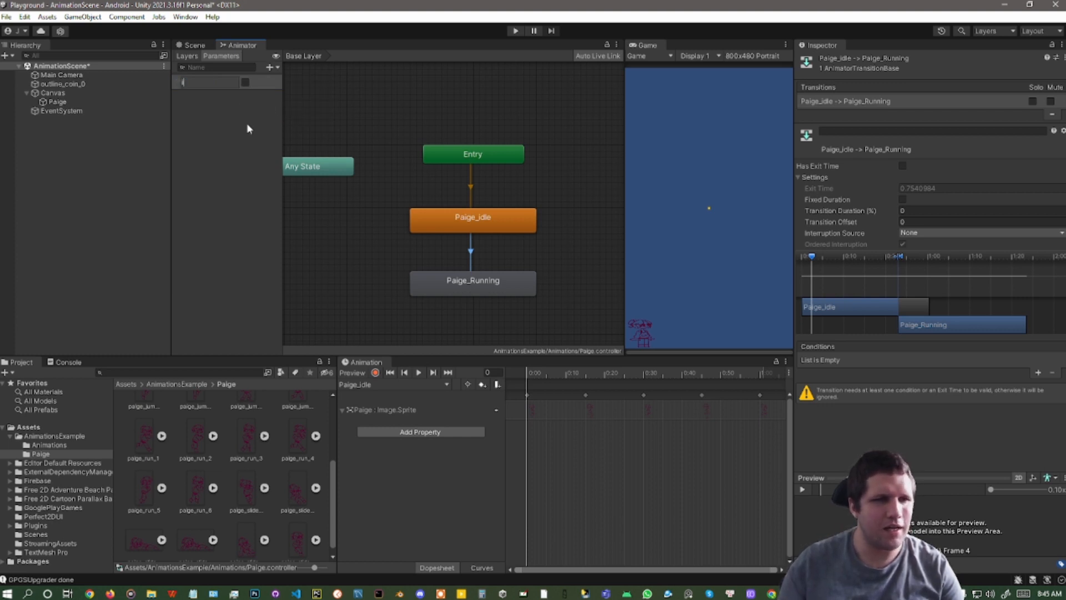
type("sRunning")
key("Return")
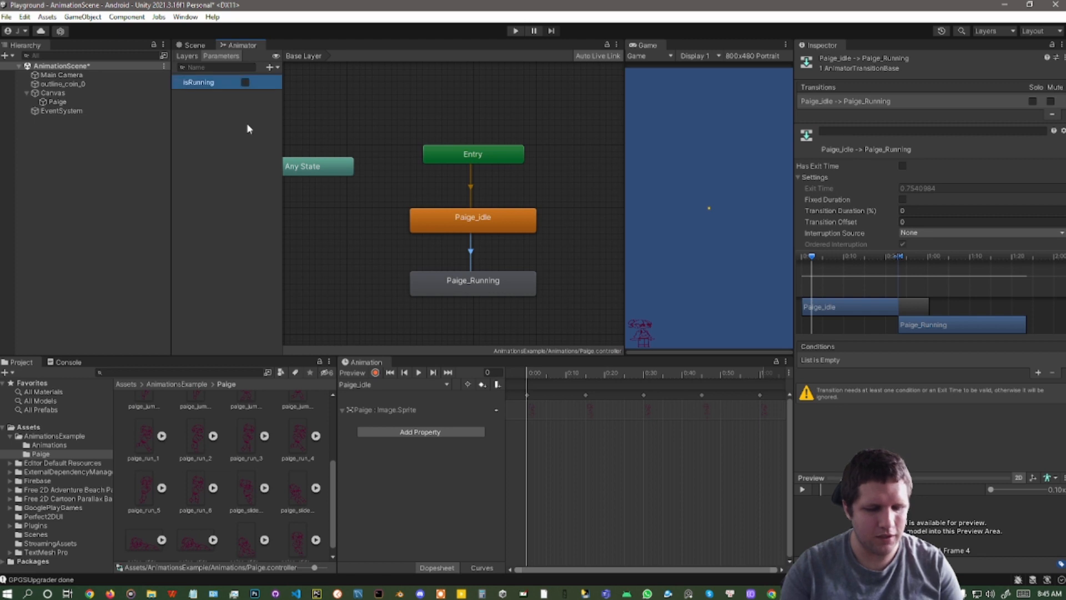
left_click(269, 67)
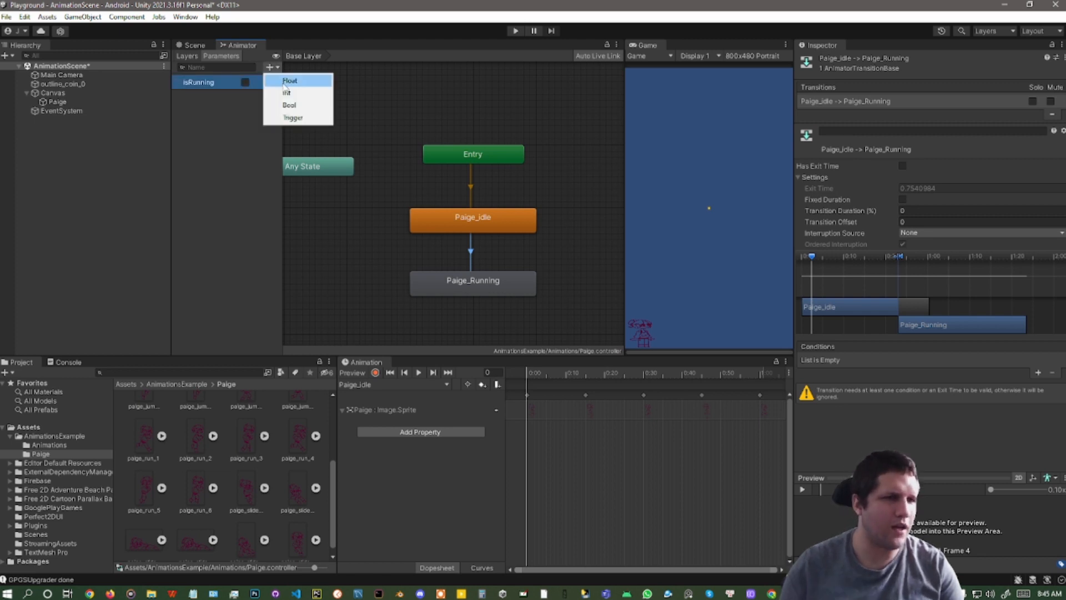
left_click(278, 80)
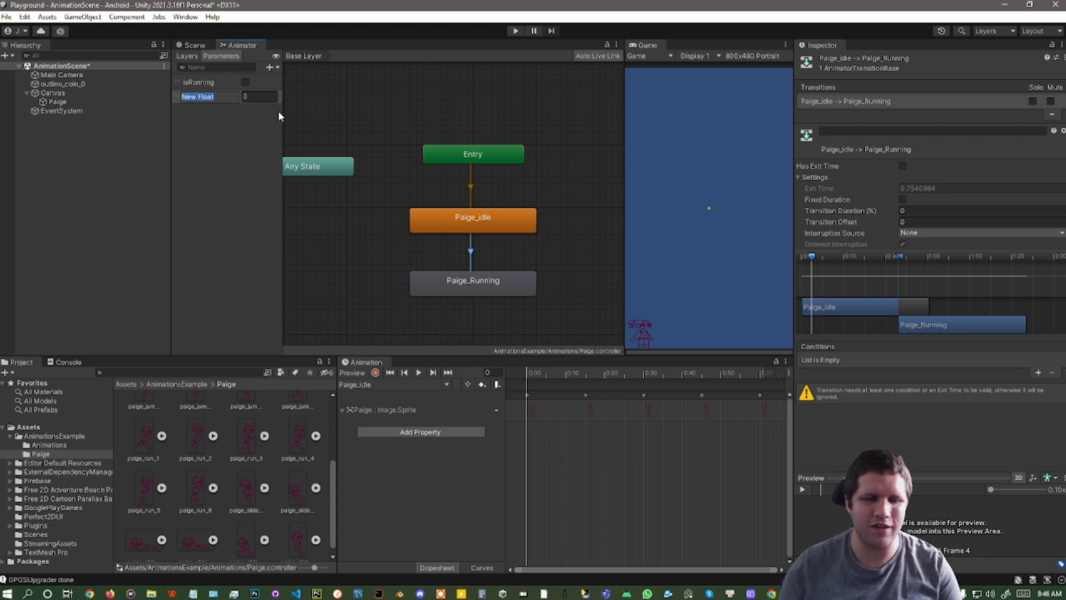
left_click(240, 120)
right_click(217, 100)
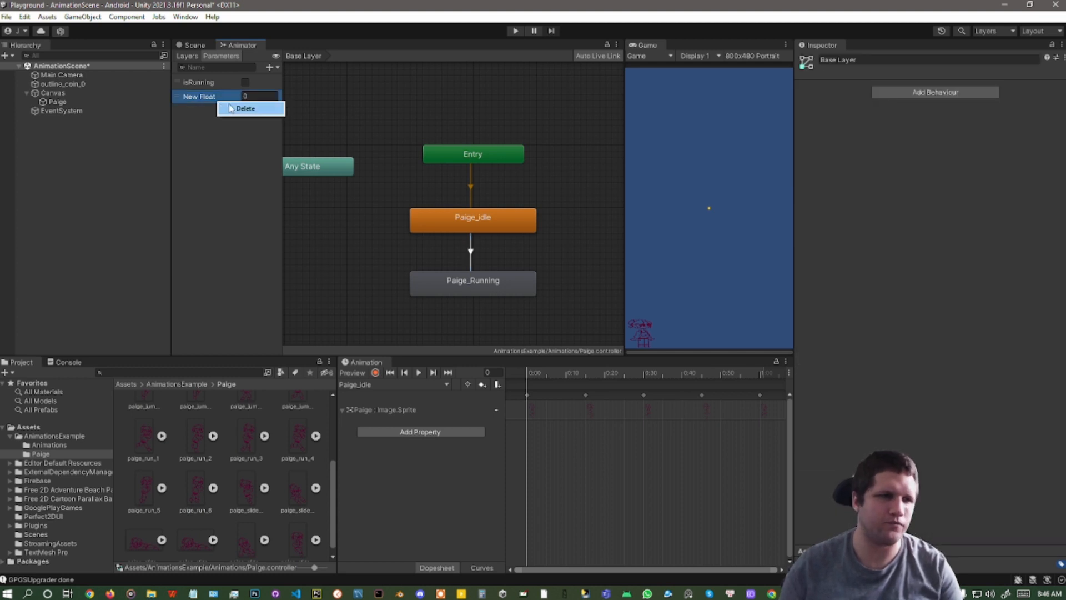
left_click(233, 108)
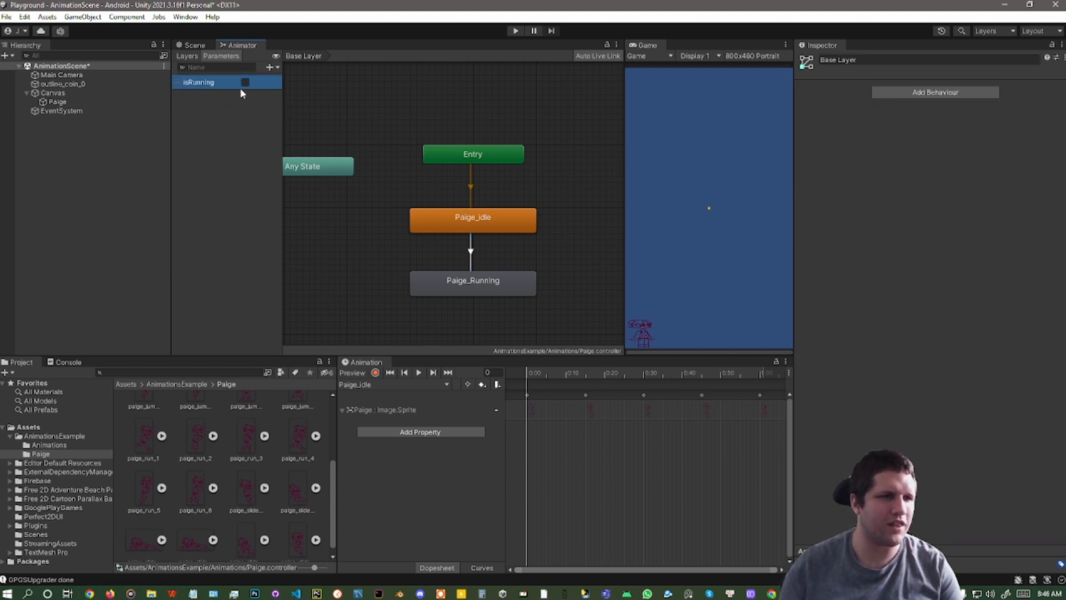
Add a condition to the Paige_idle to Paige_Running transition requiring isRunning to be true
left_click(471, 251)
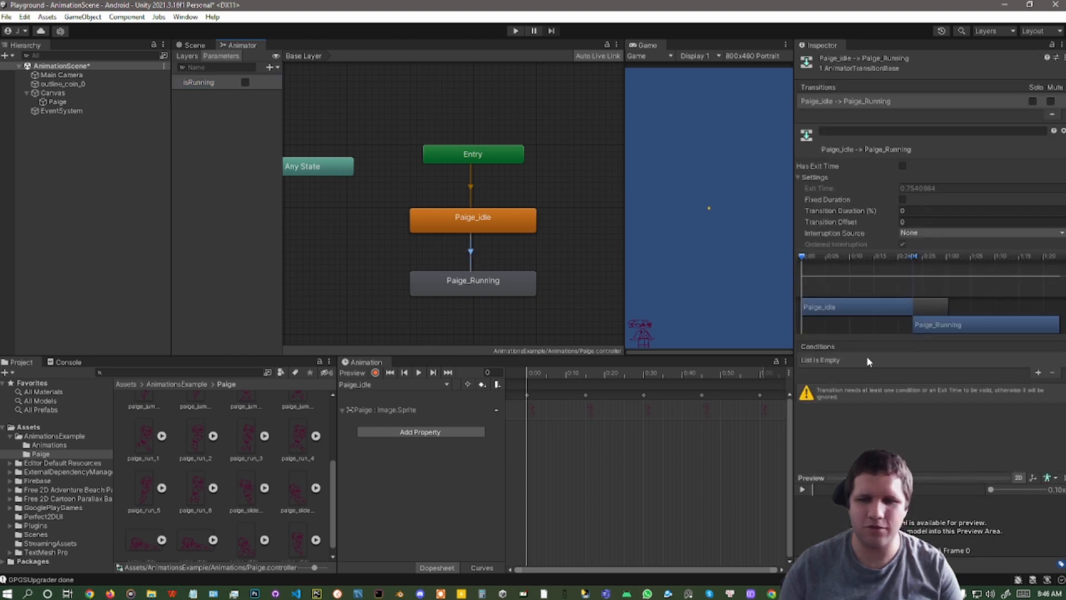
left_click(1038, 373)
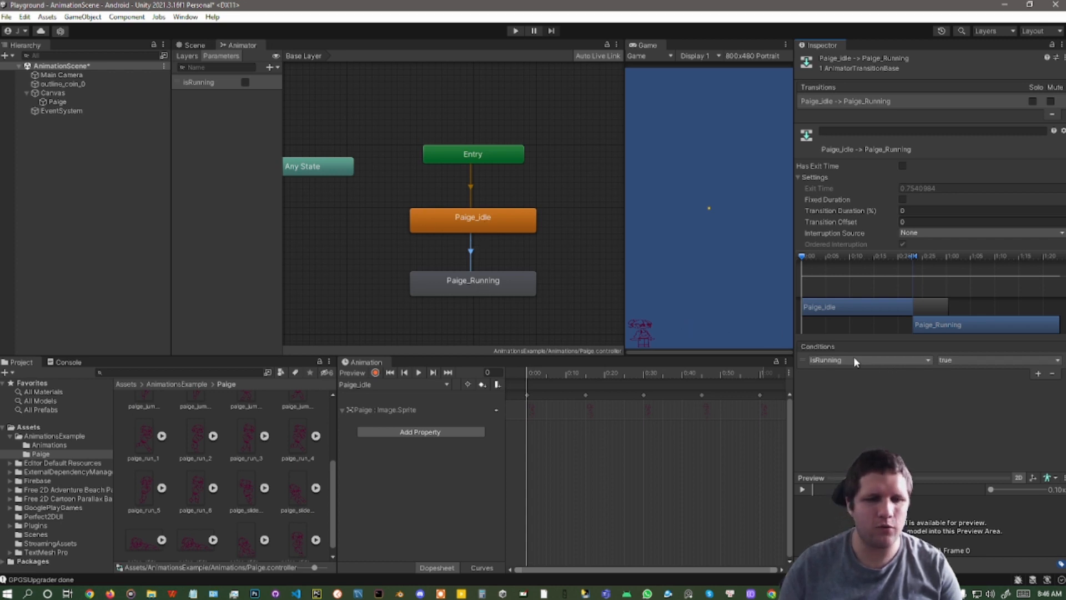
Create a return transition from the Paige_Running state to the Paige_idle state
right_click(462, 281)
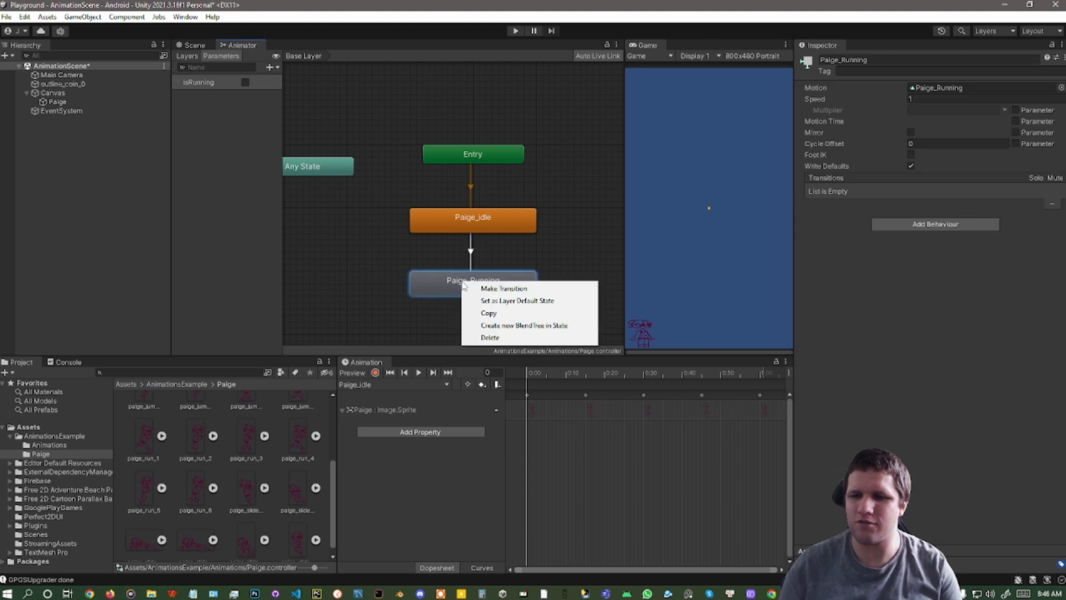
left_click(481, 291)
left_click(460, 227)
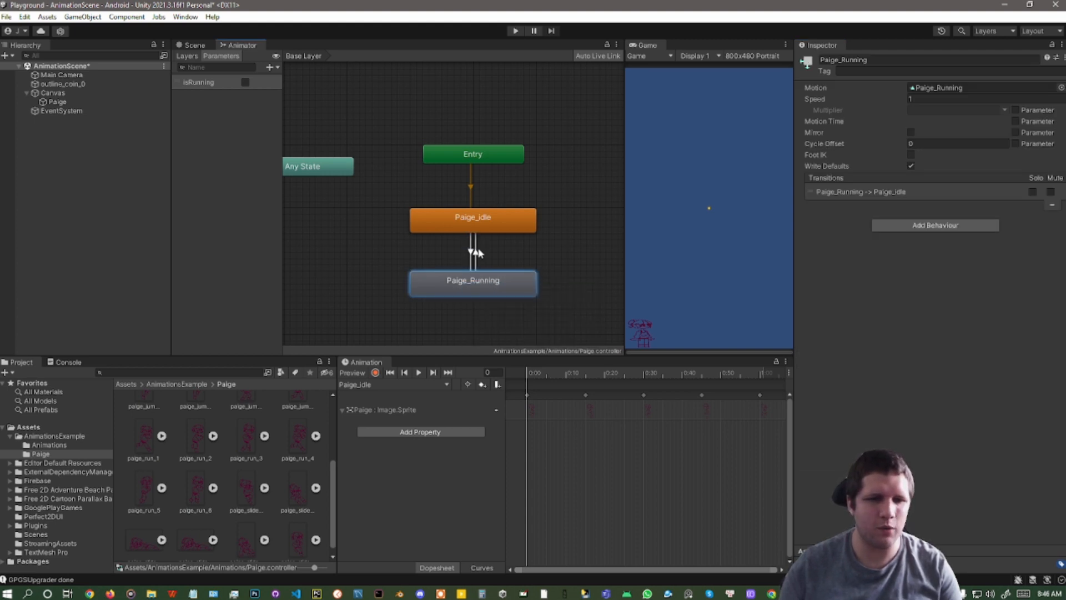
Add a condition to the Paige_Running to Paige_idle transition requiring isRunning to be false
left_click(475, 253)
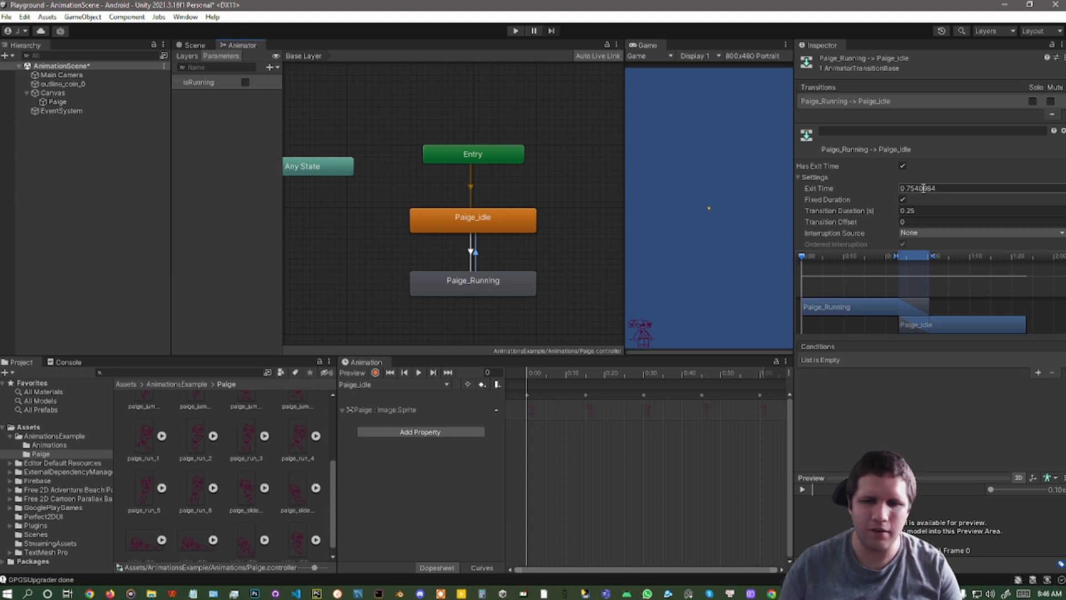
left_click(1039, 374)
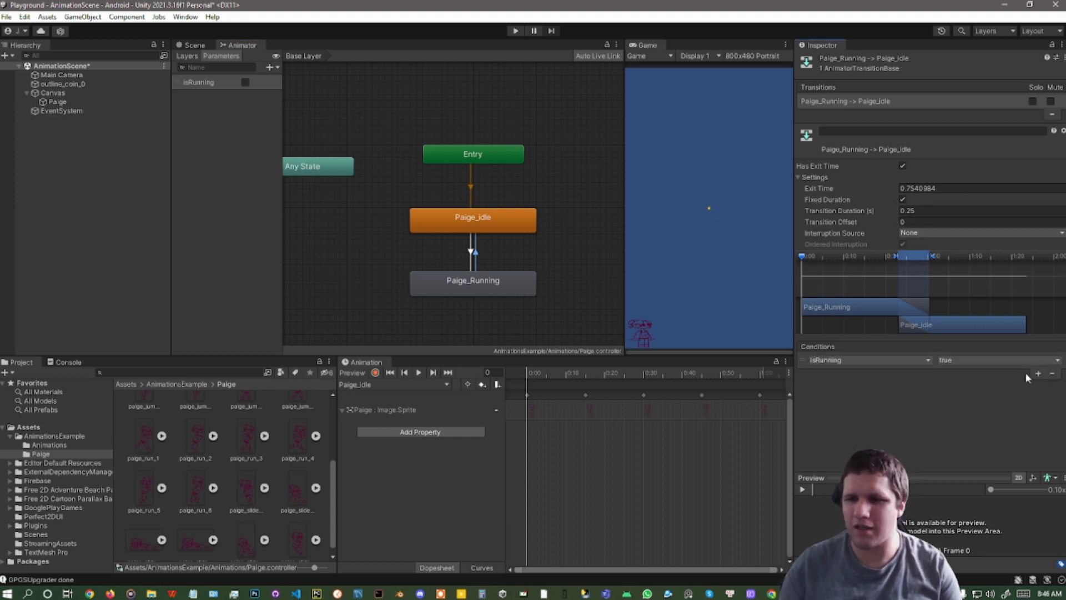
left_click(952, 360)
left_click(971, 386)
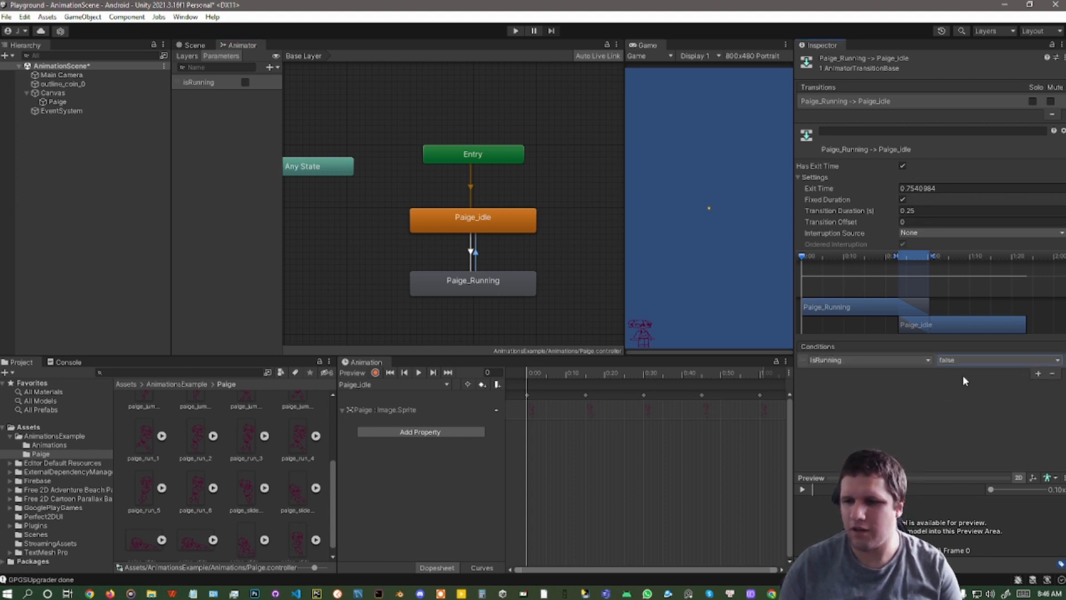
Disable Has Exit Time and Fixed Duration on the Paige_Running to Paige_idle transition, set Transition Duration to 0, and review both transitions
left_click(904, 166)
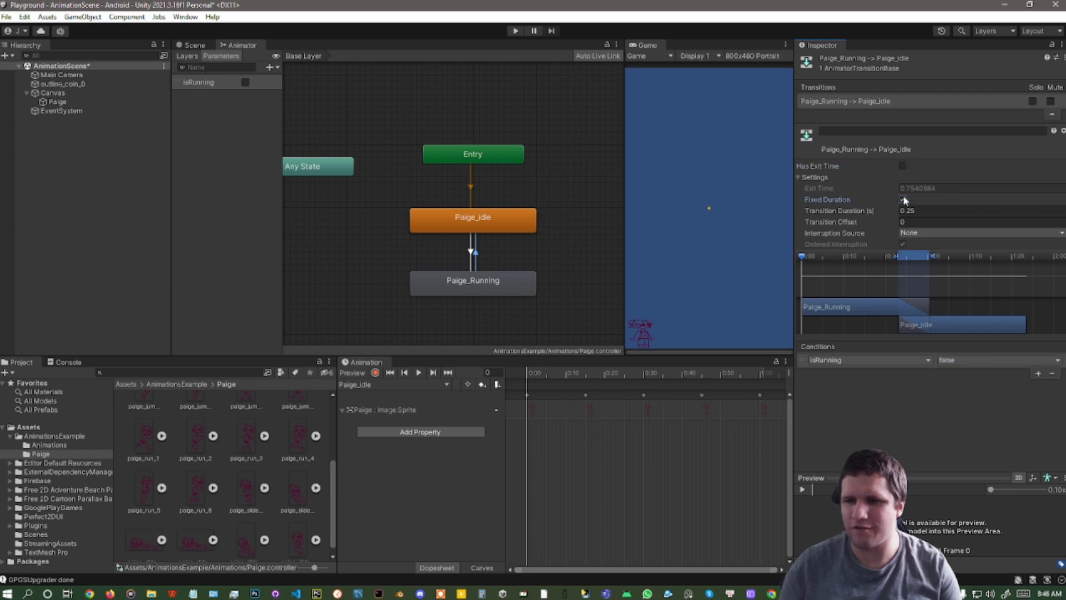
left_click(903, 199)
left_click(908, 210)
type("0")
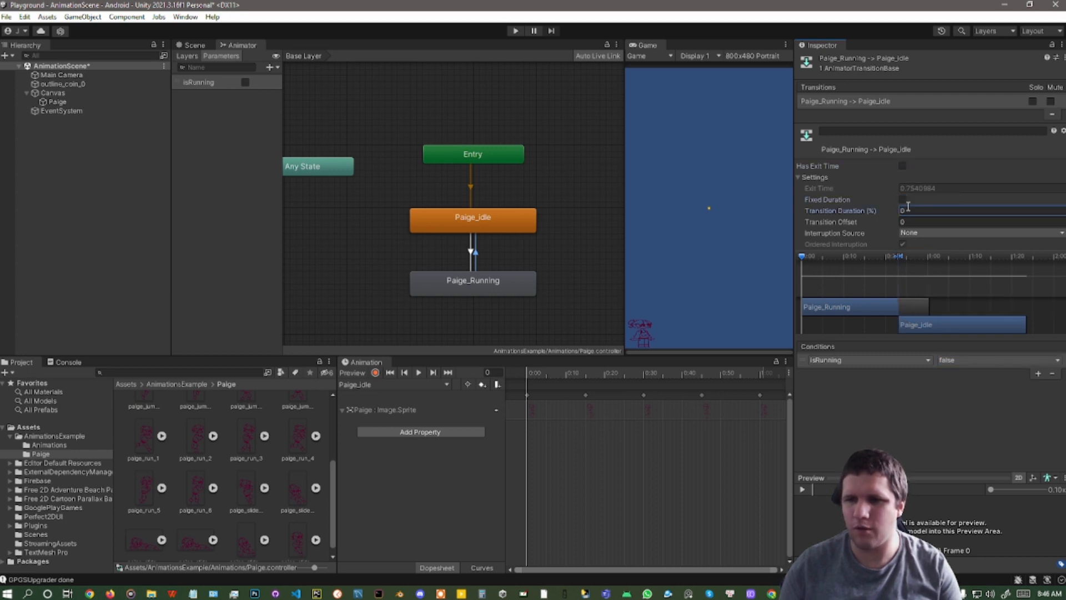
left_click(472, 252)
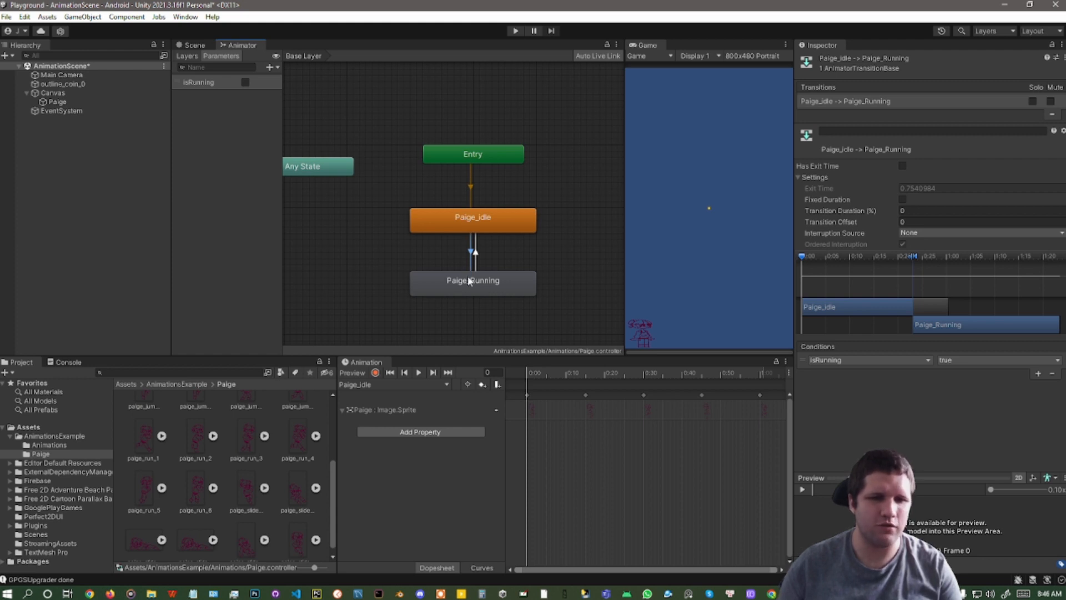
left_click(476, 254)
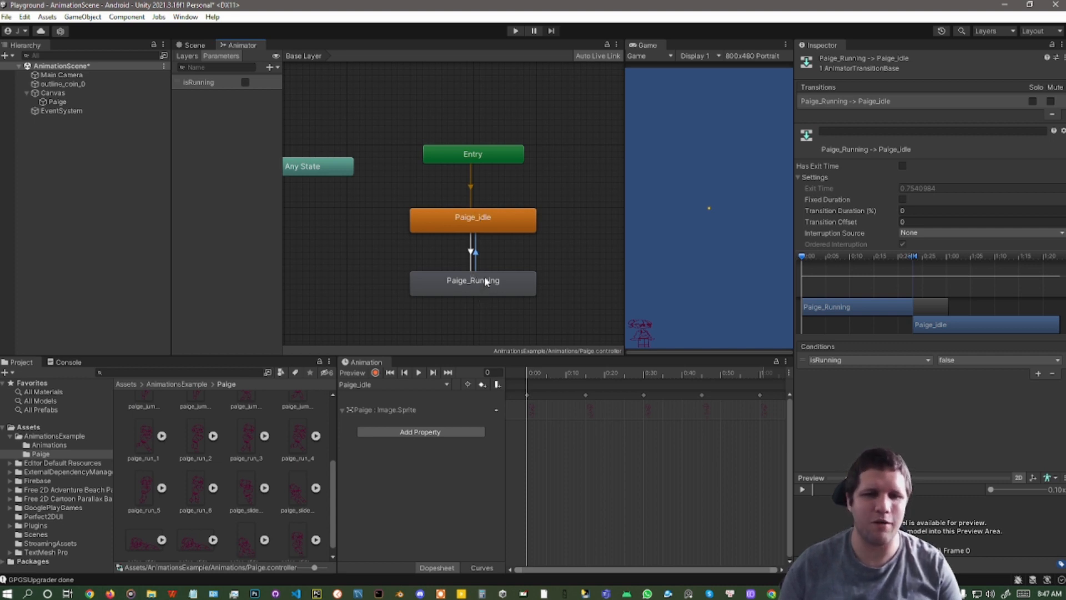
Switch to the Scene view, show the AnimationsExample folder's contents and close the Animation window
left_click(193, 45)
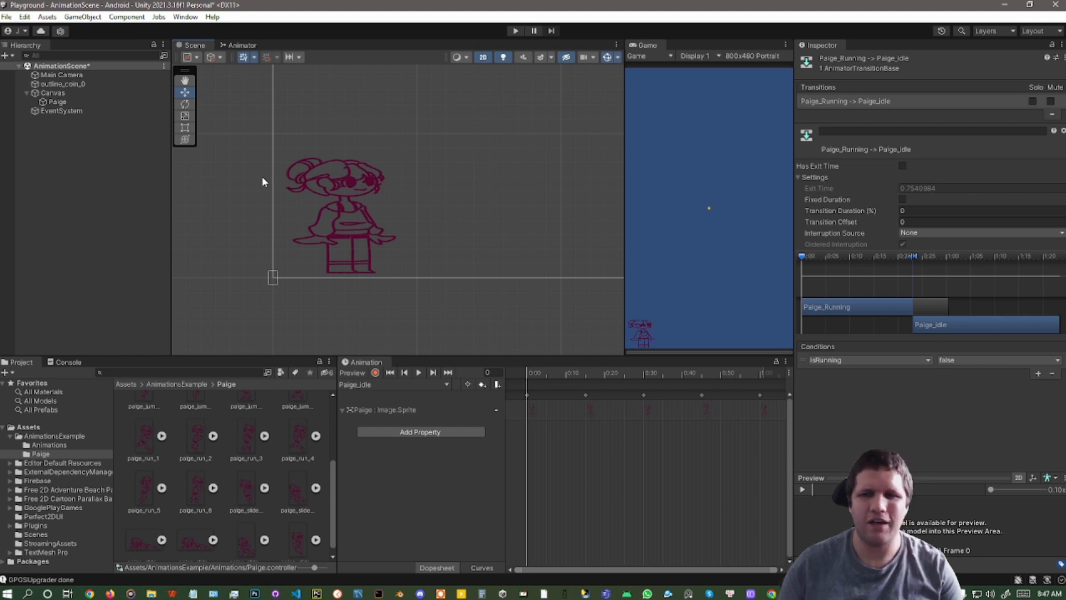
left_click(54, 436)
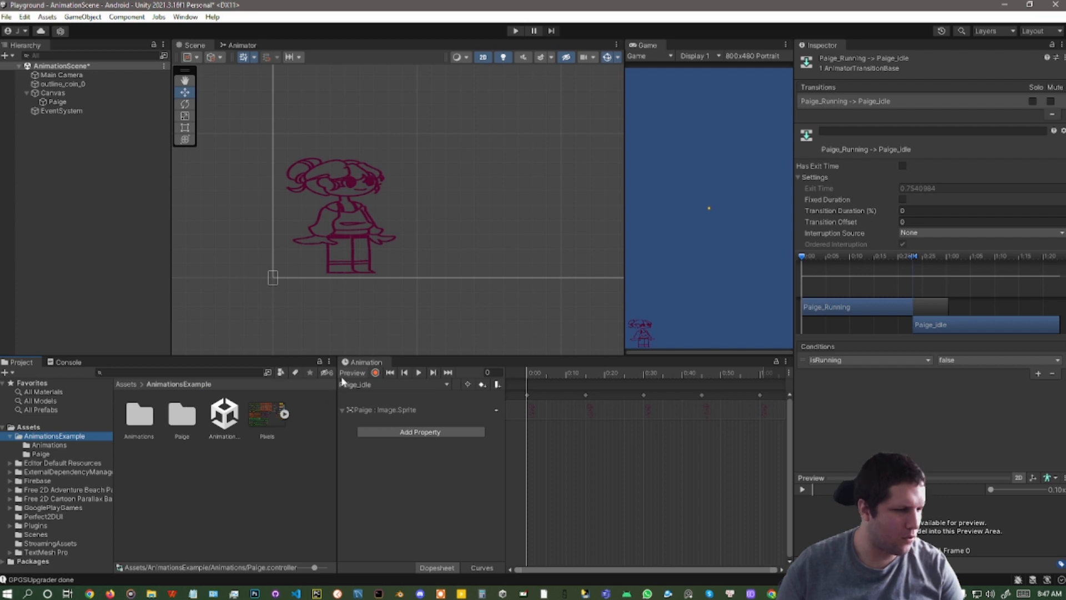
right_click(372, 364)
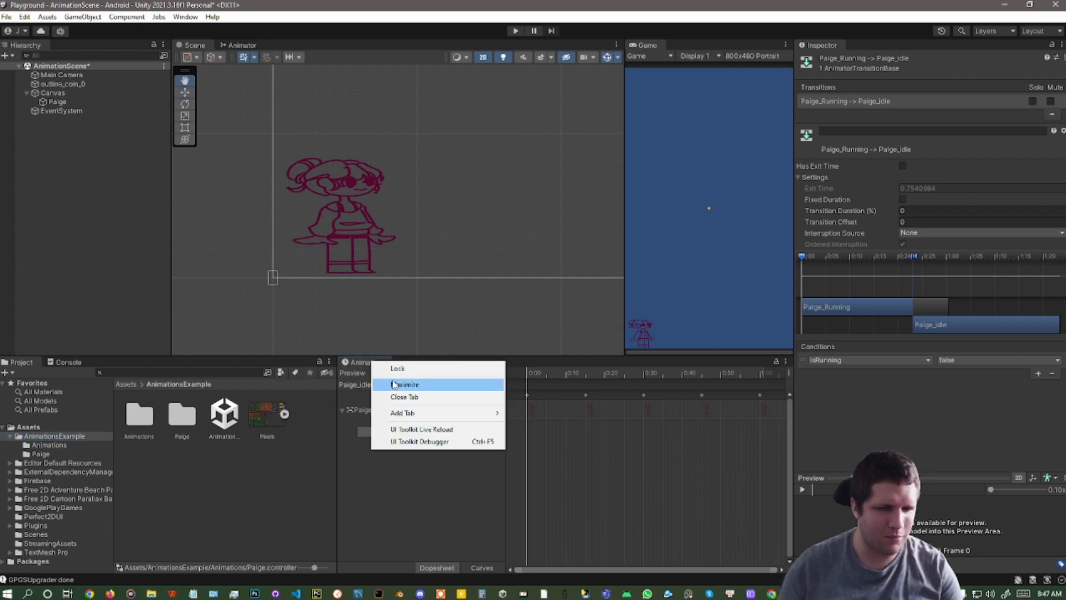
left_click(404, 398)
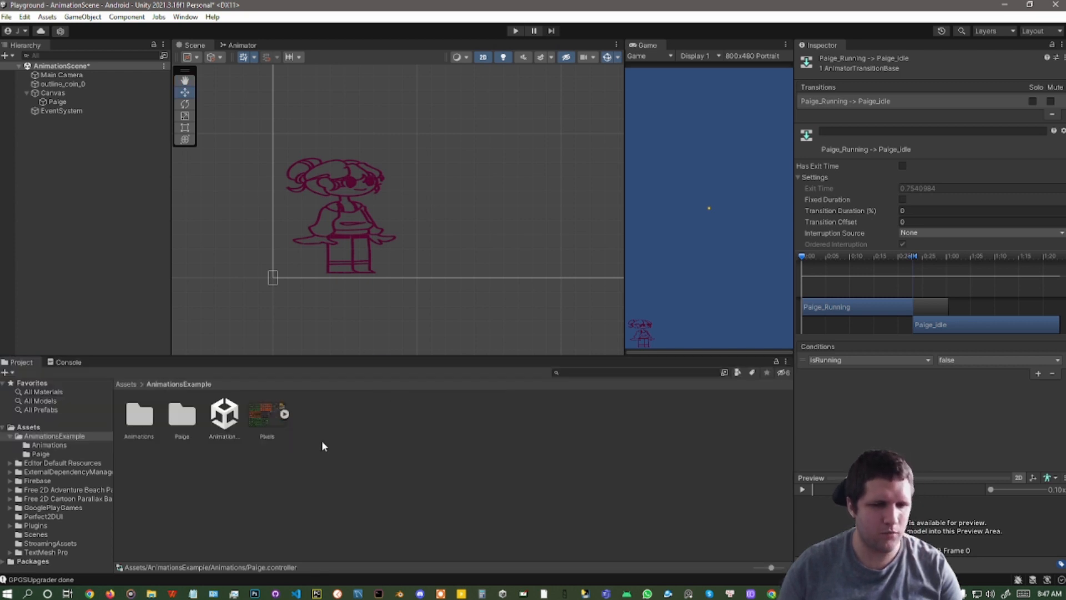
Create a C# script named PaigeAnimator in the AnimationsExample folder and open it in Visual Studio
right_click(319, 423)
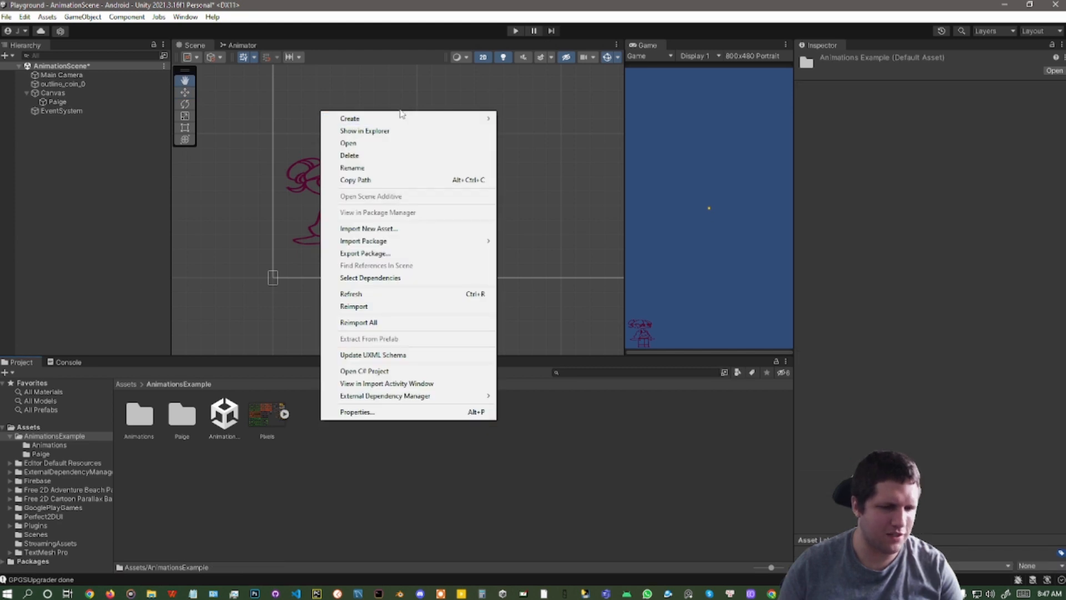
mouse_move(403, 119)
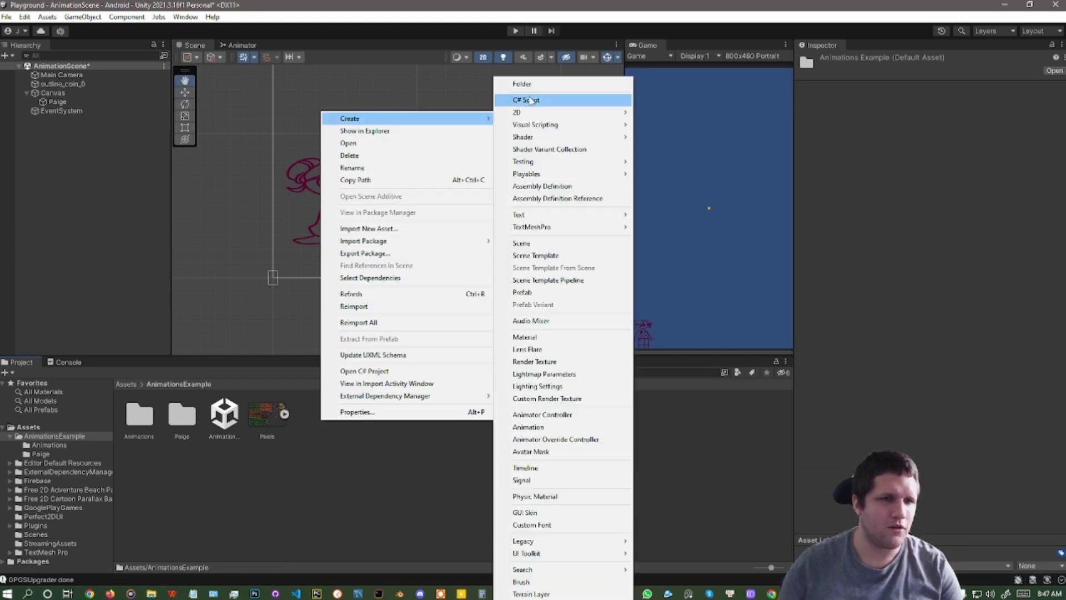
left_click(528, 99)
type("P")
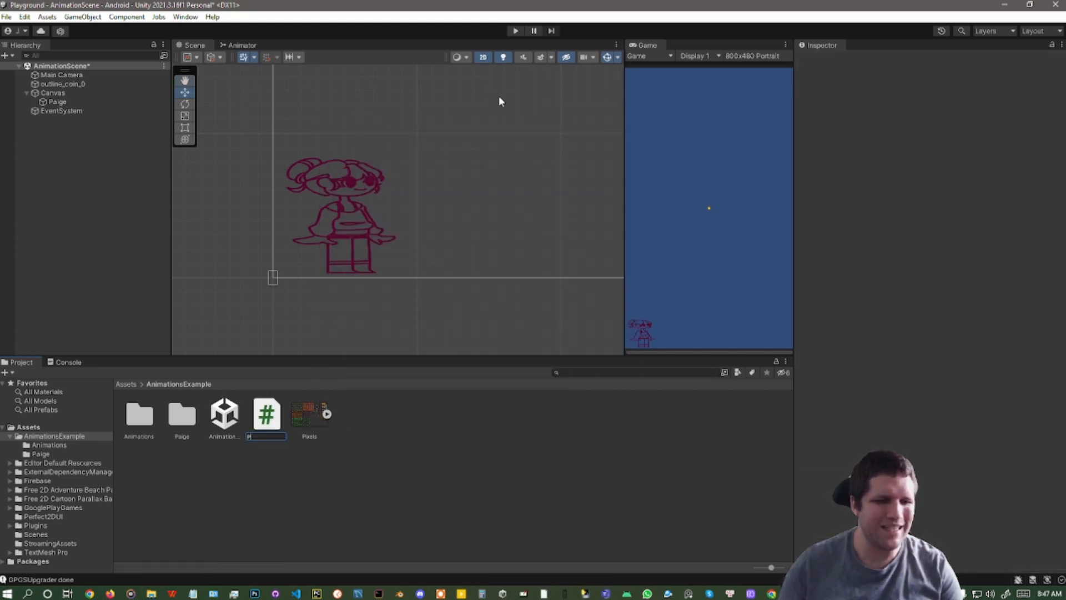
type("aigeAnimator")
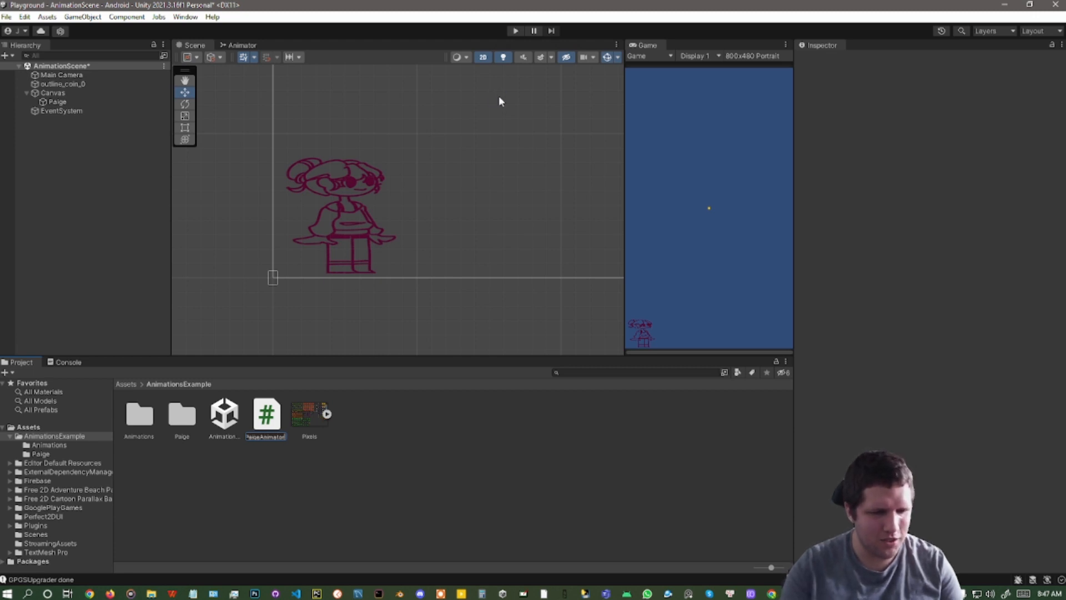
key("Return")
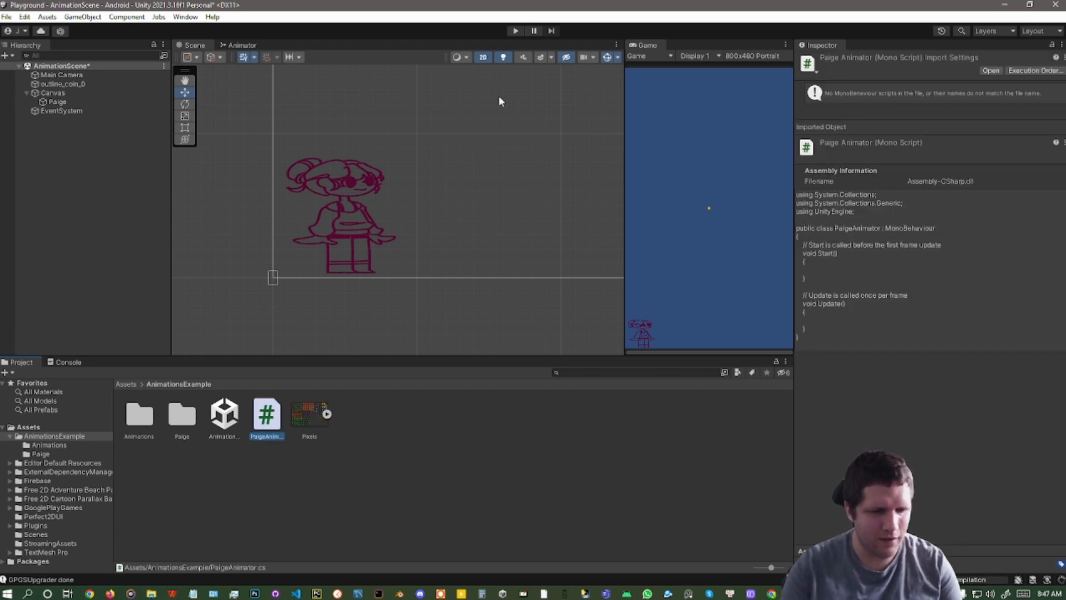
key("Return")
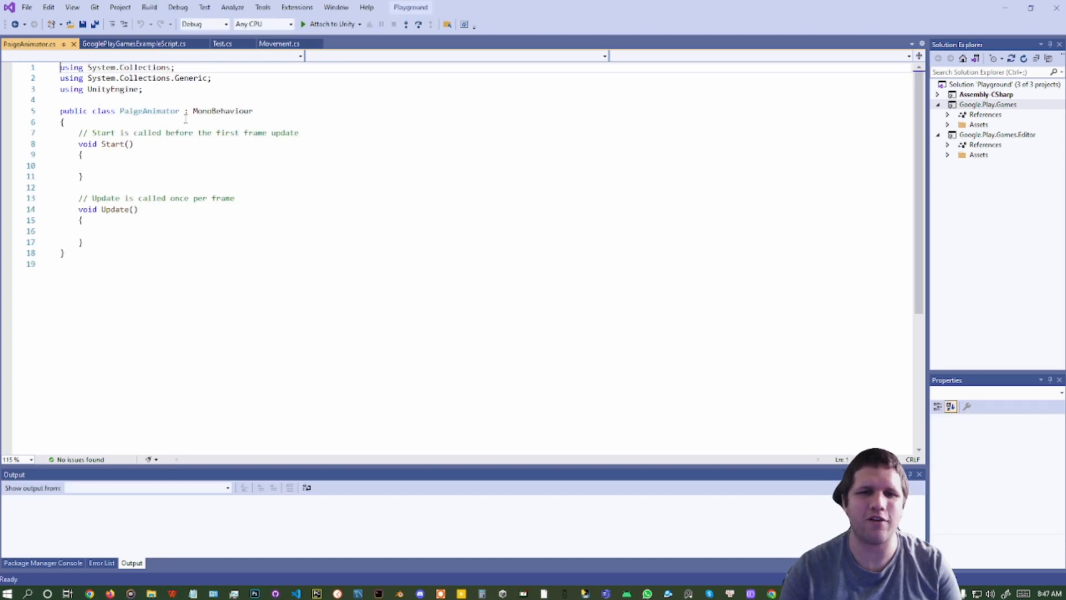
Add a [SerializeField] attribute on a new line at the top of the PaigeAnimator class body
left_click(179, 119)
key("Return")
key("Return")
key("Up")
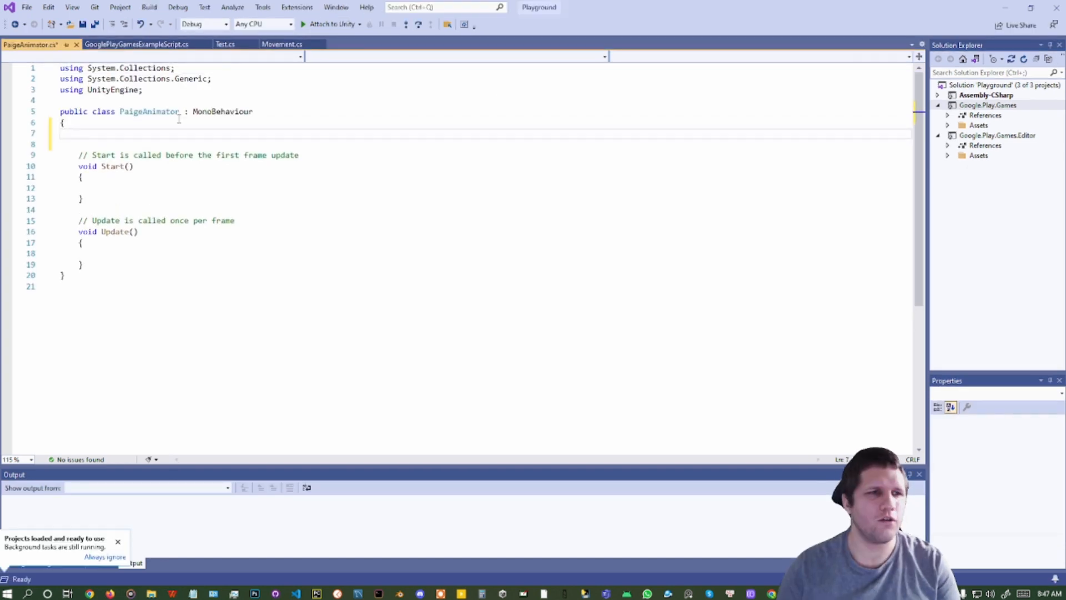
type("[Sf")
key("Return")
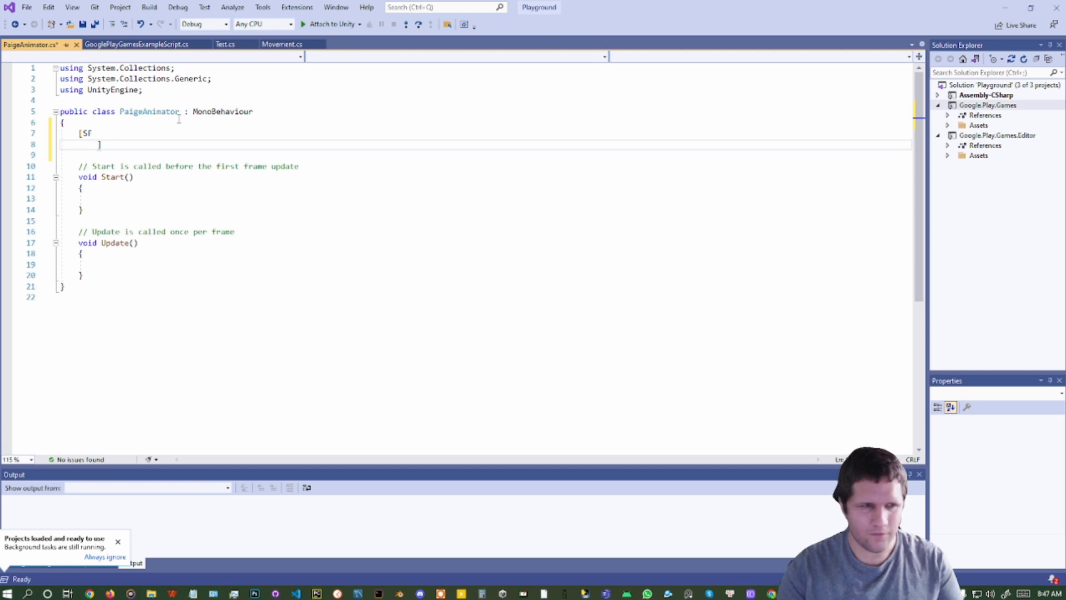
key("shift+Up")
key("shift+Left")
key("BackSpace")
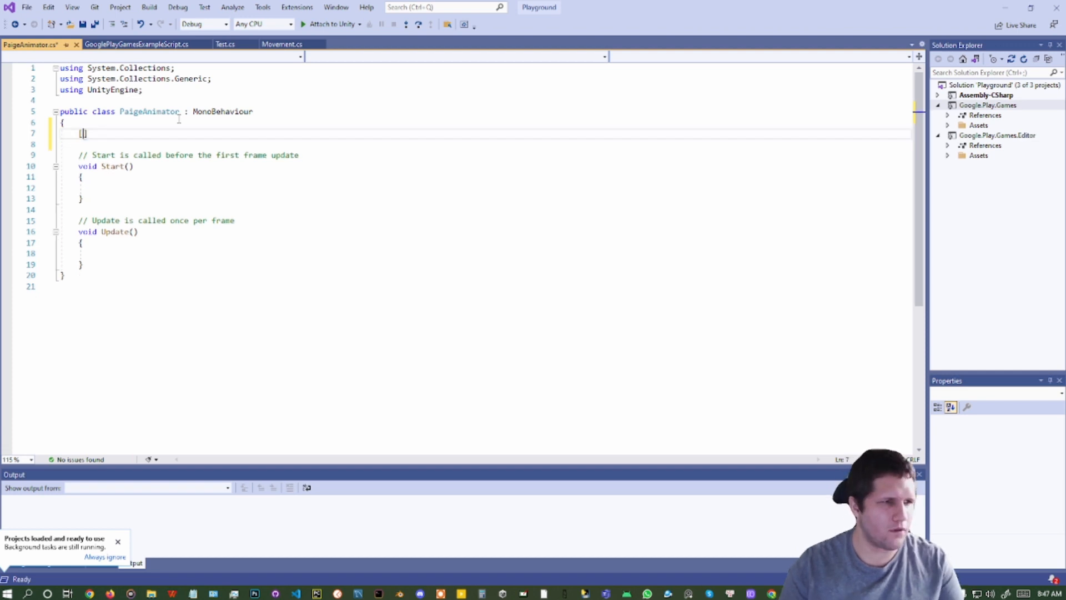
key("BackSpace")
type("Sf")
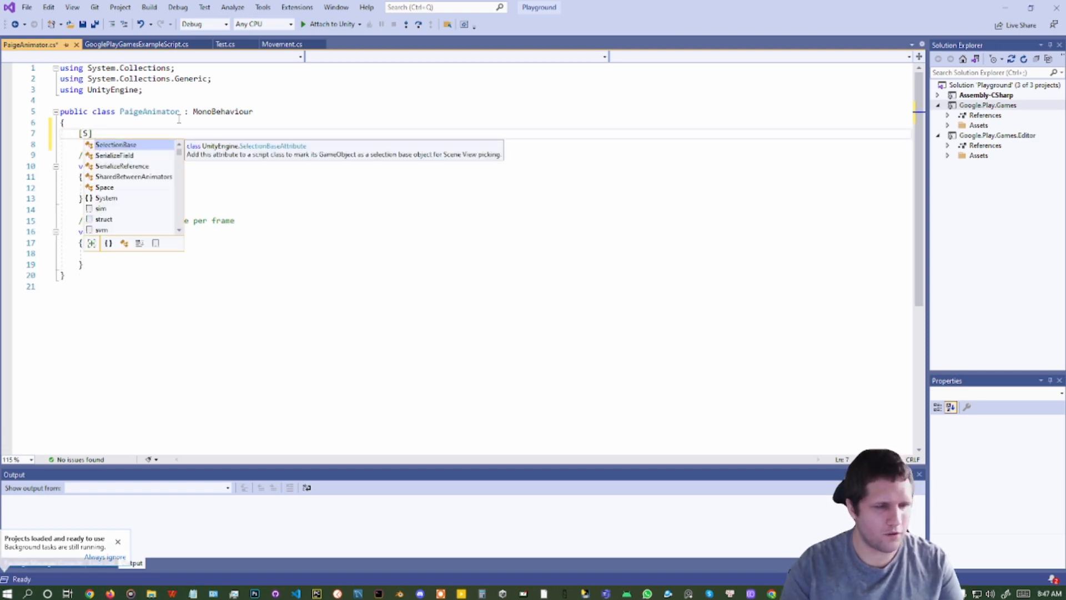
key("Tab")
key("End")
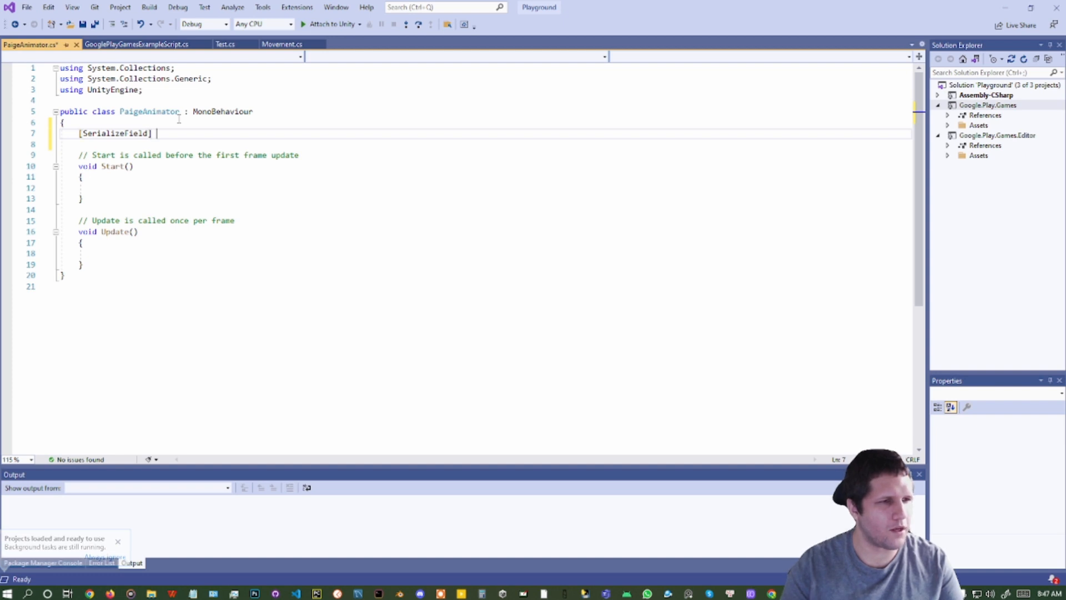
Complete the serialized field declaration as an Animator variable named animator
type("Ani")
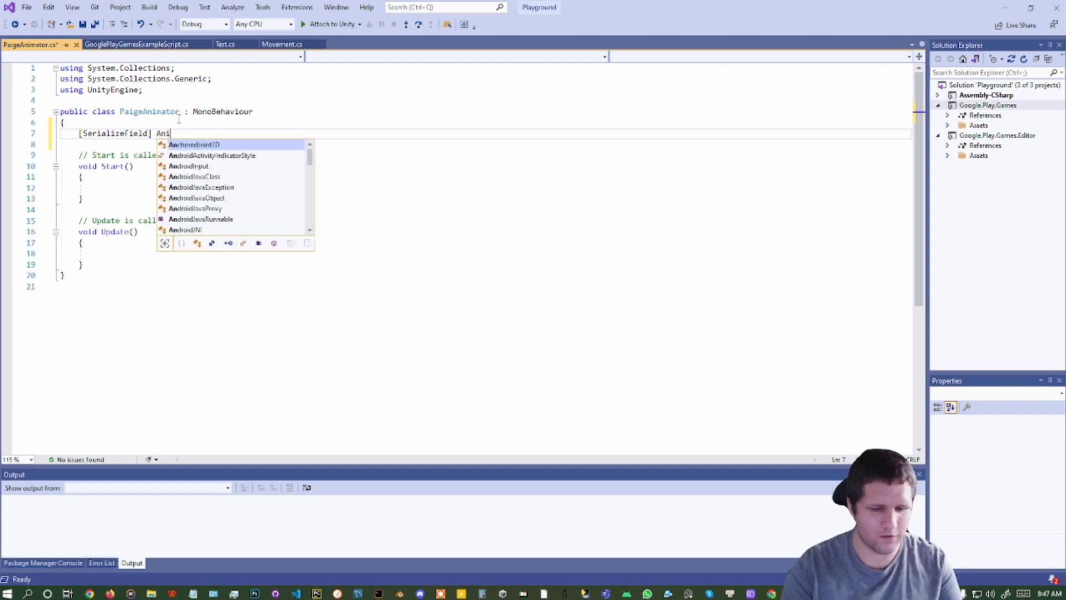
type("mator")
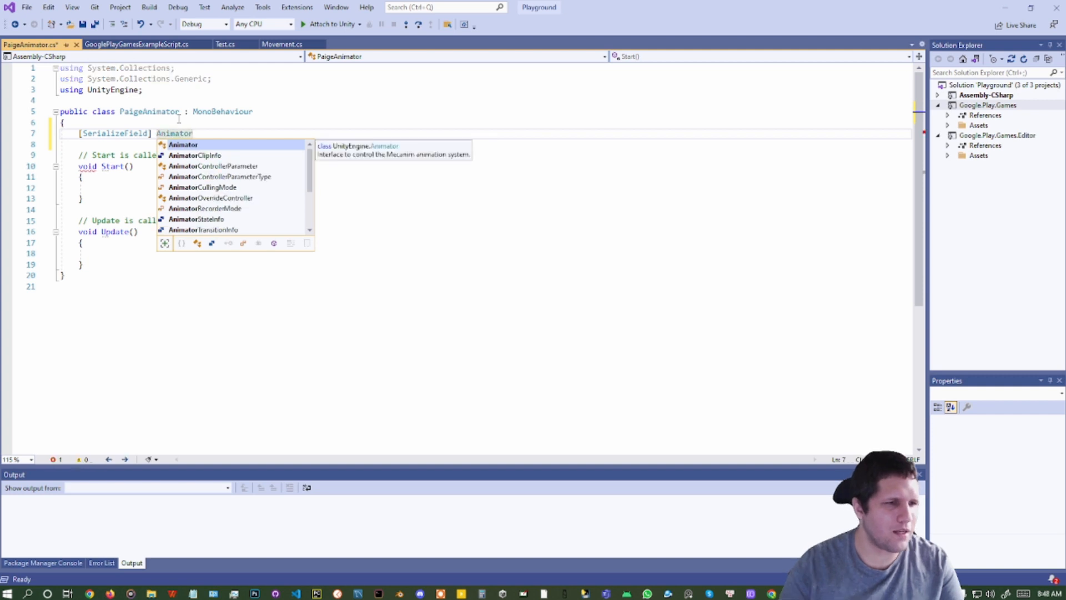
type(" animator")
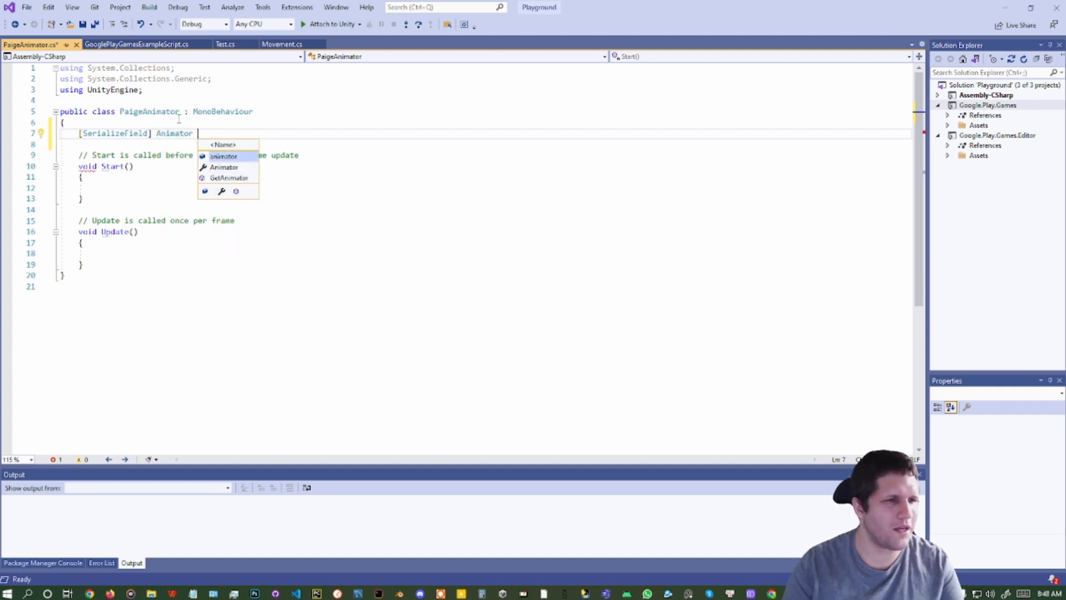
type(";")
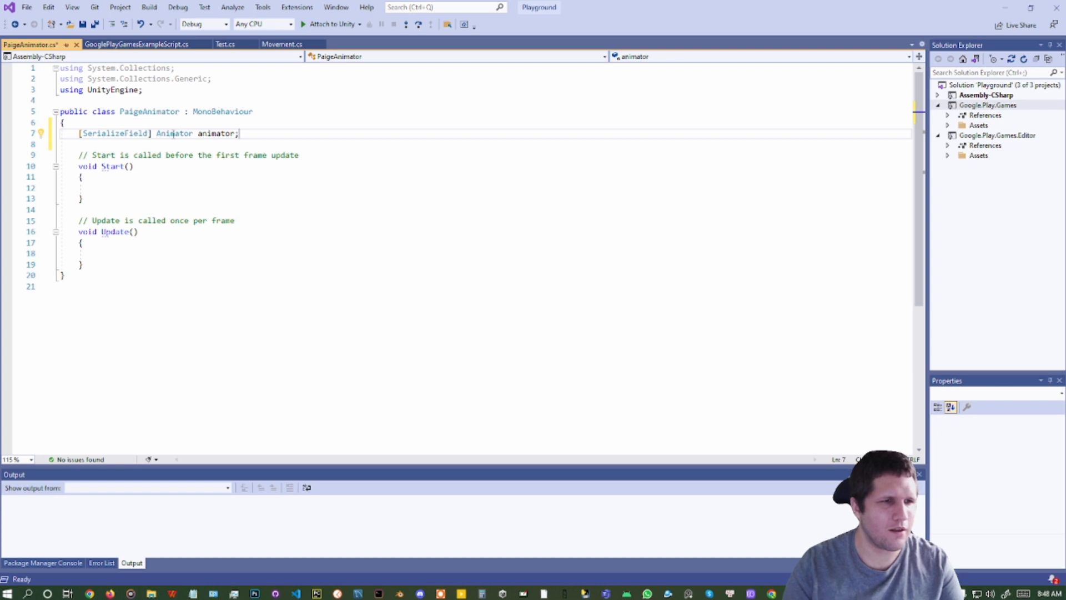
double_click(174, 133)
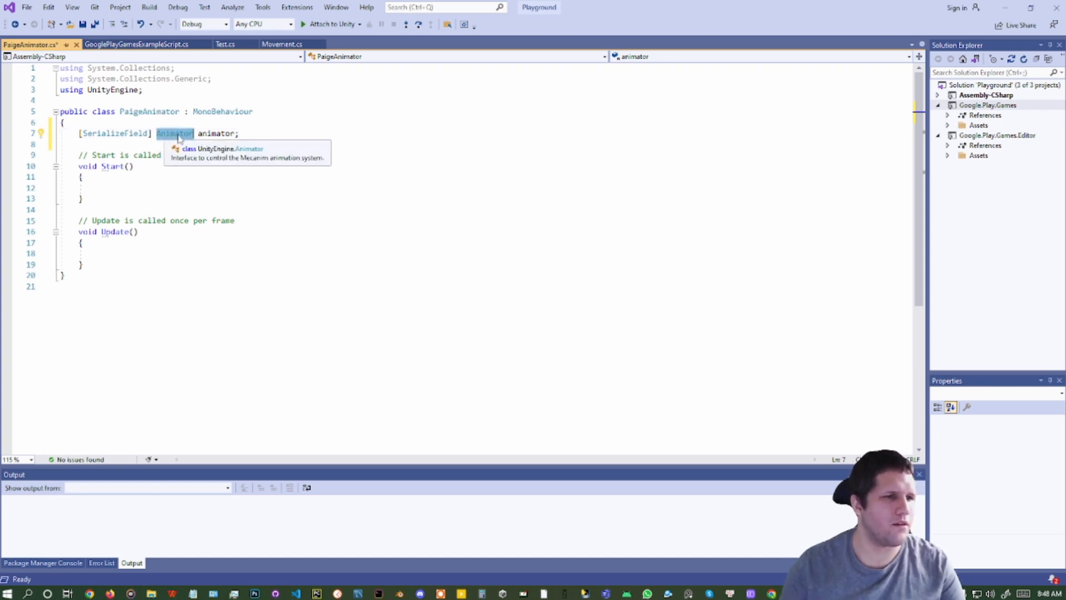
left_click(194, 134)
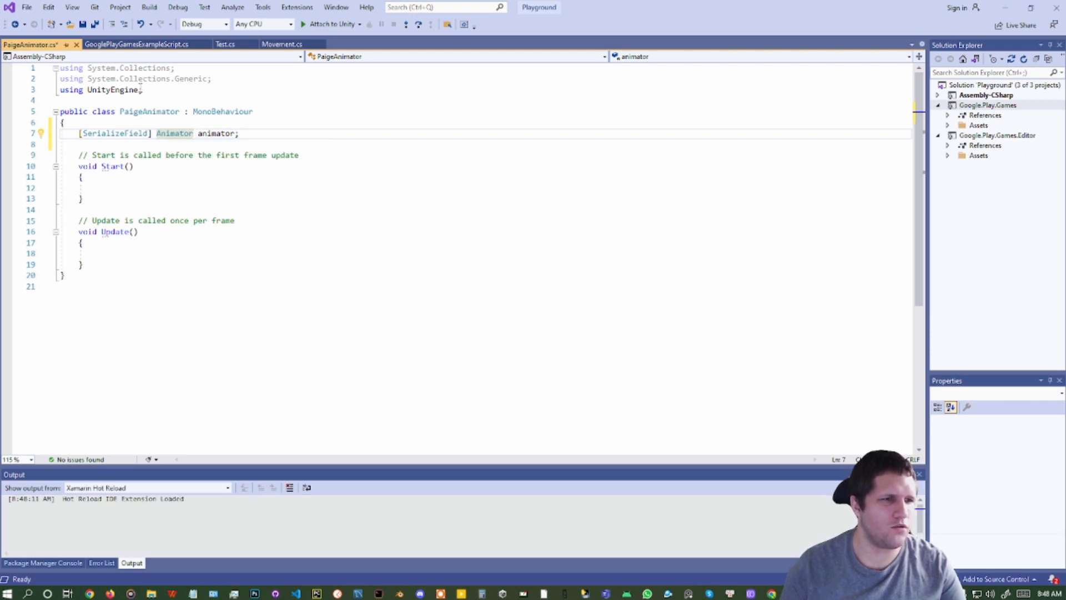
left_click_drag(84, 71, 145, 91)
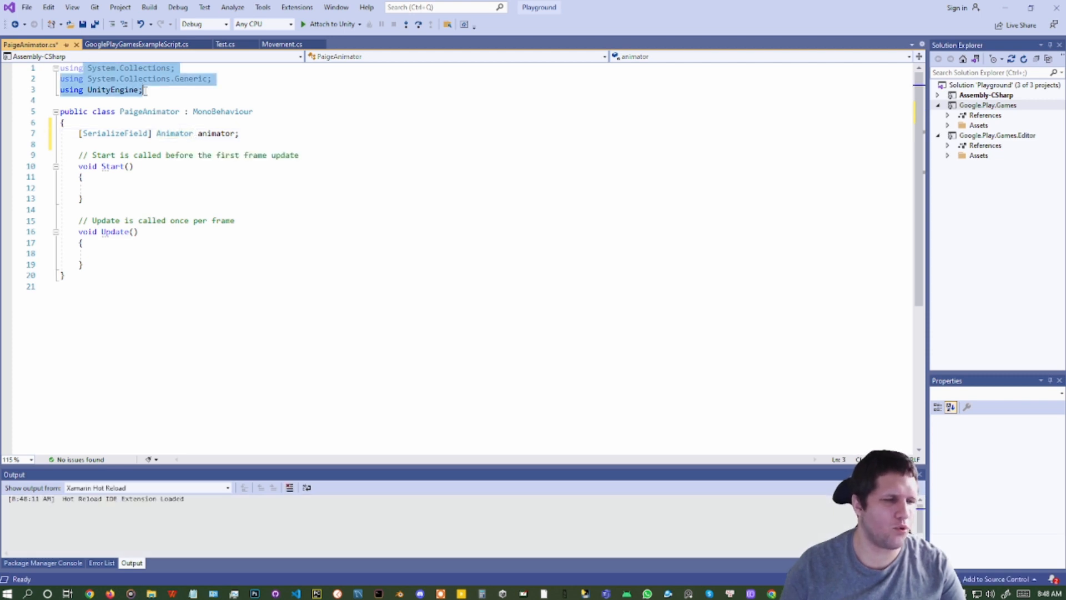
double_click(132, 91)
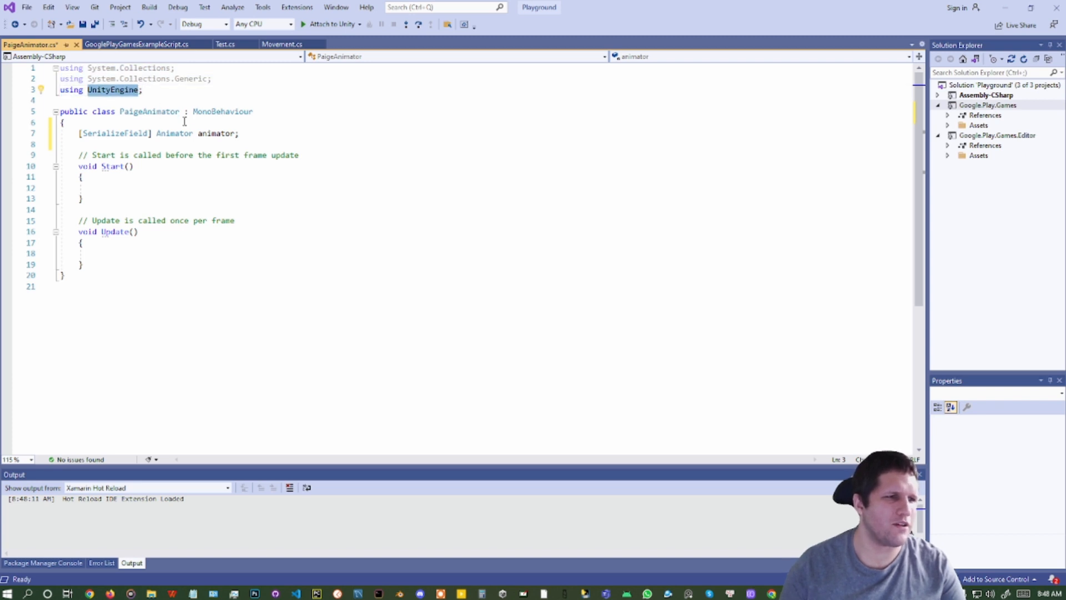
double_click(209, 113)
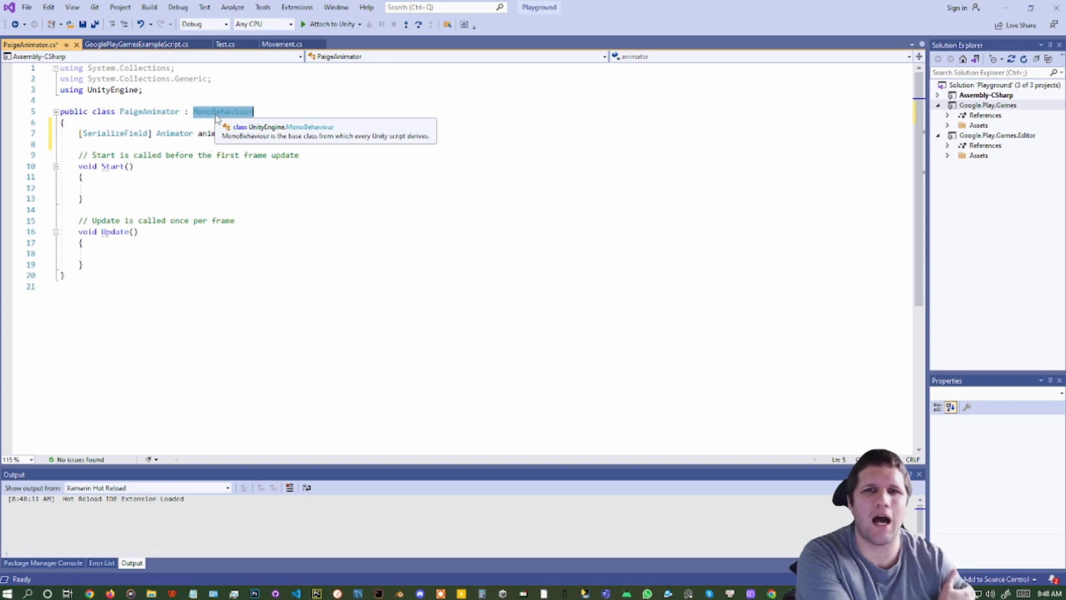
Add a serialized float field named speed below the animator field, and delete the Start method with its comment
left_click(179, 146)
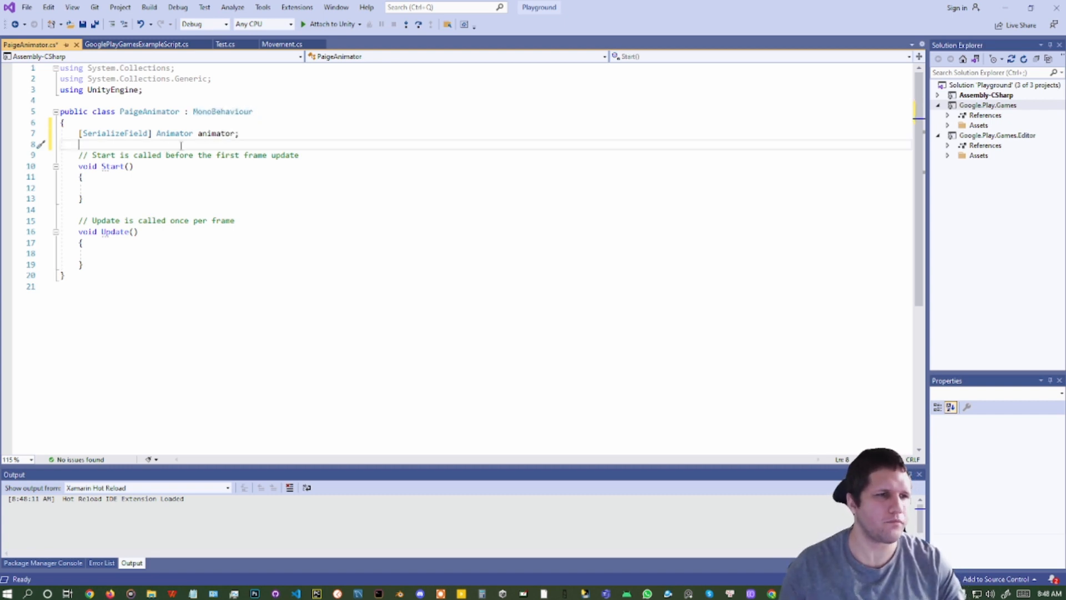
key("Return")
type("[SF")
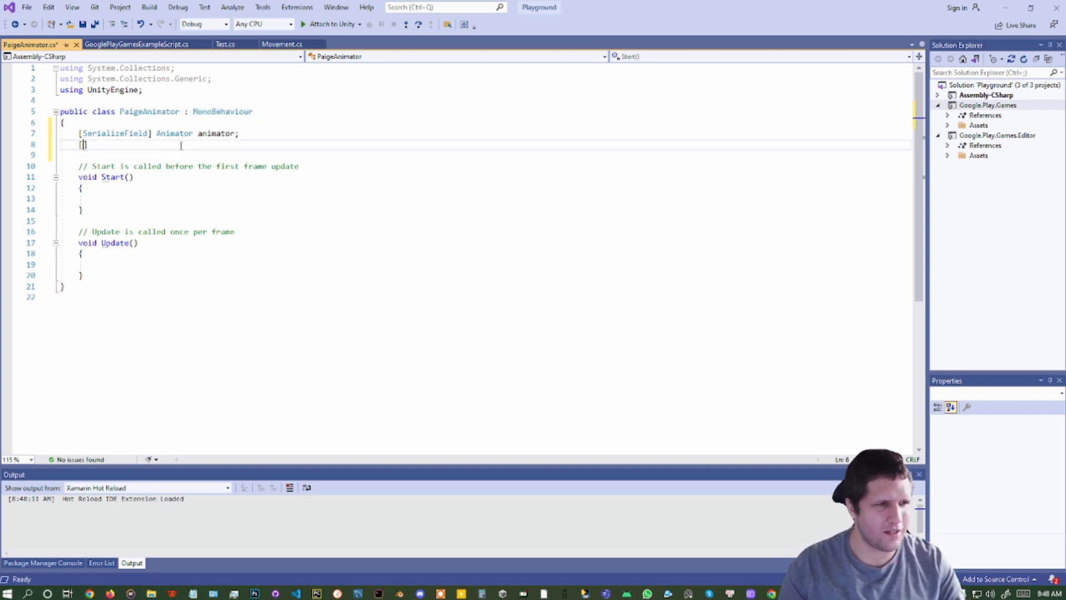
key("Tab")
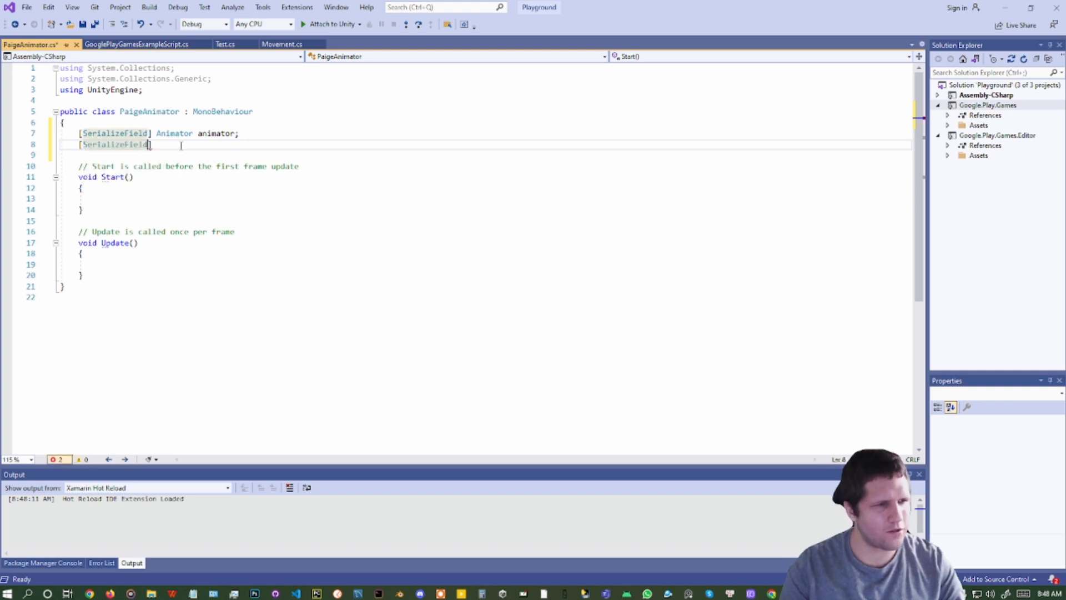
type("] float")
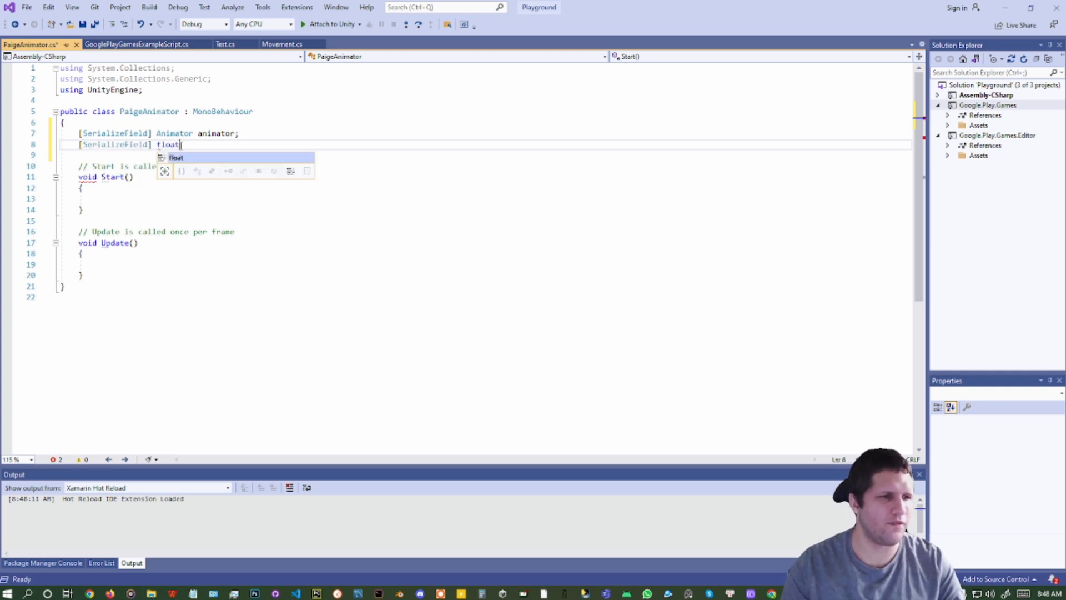
type(" speed;")
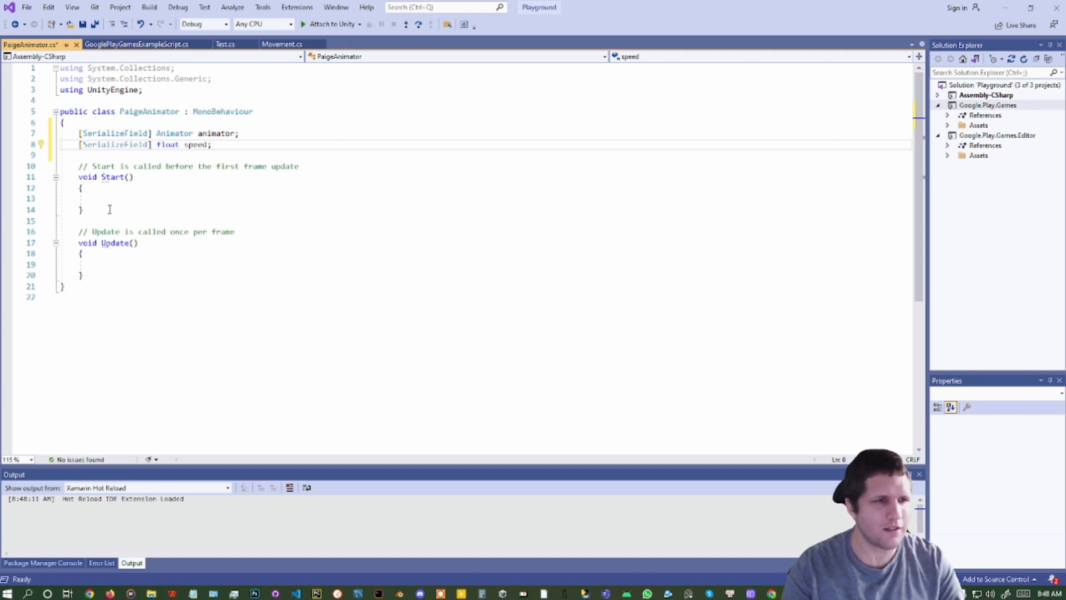
left_click_drag(104, 221, 97, 157)
key("BackSpace")
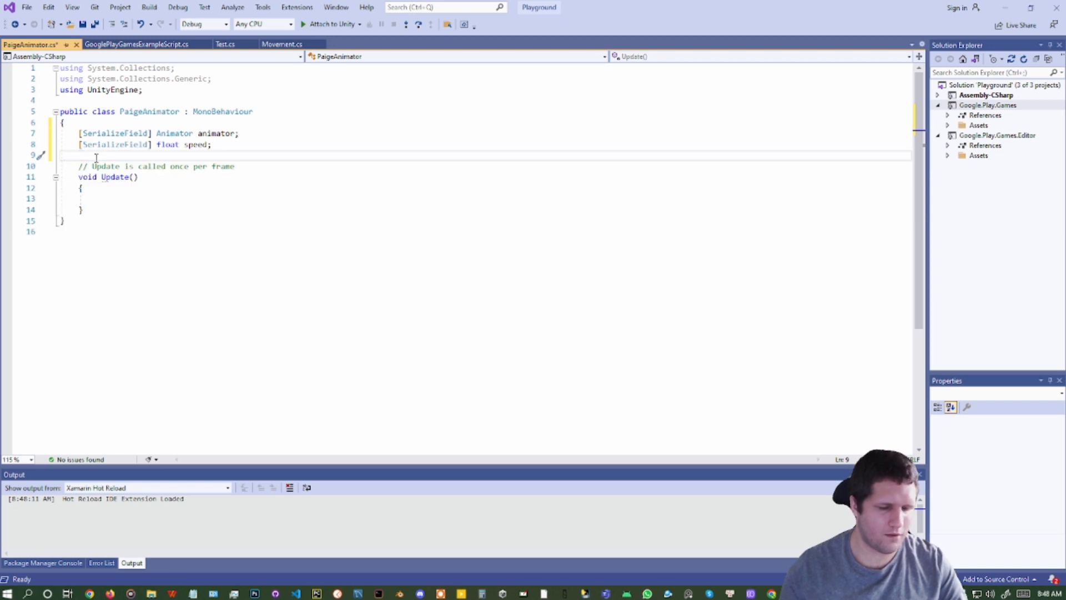
key("Return")
key("Return")
key("Up")
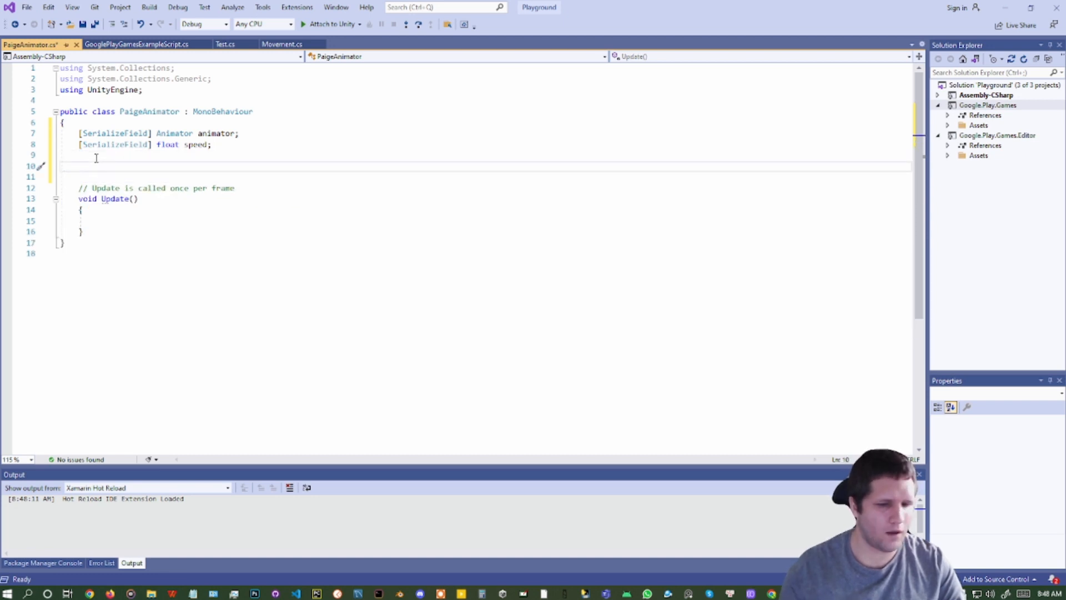
type("string ")
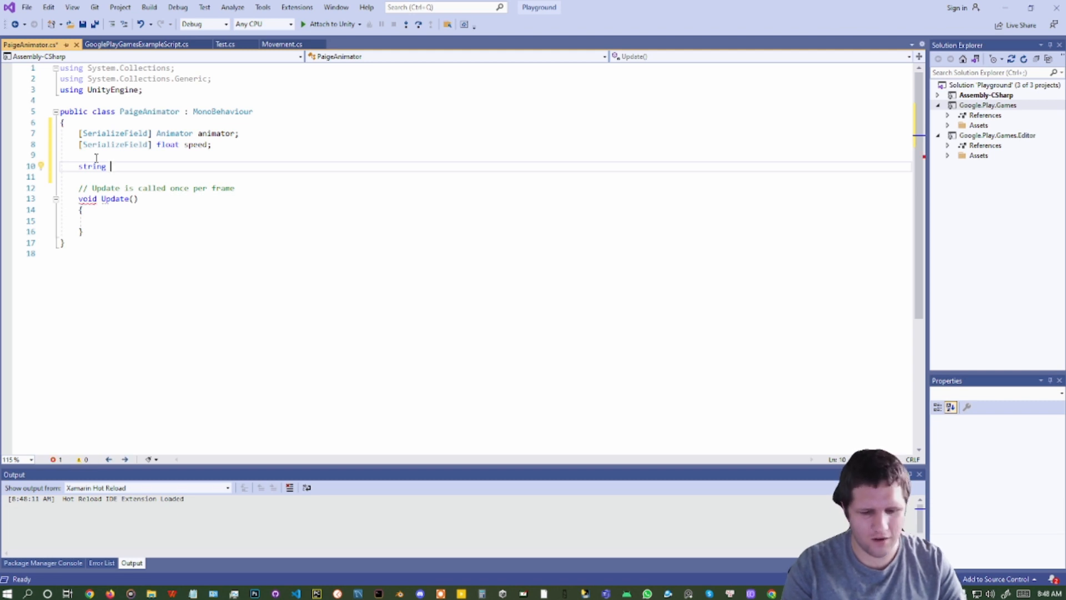
type("isRunning")
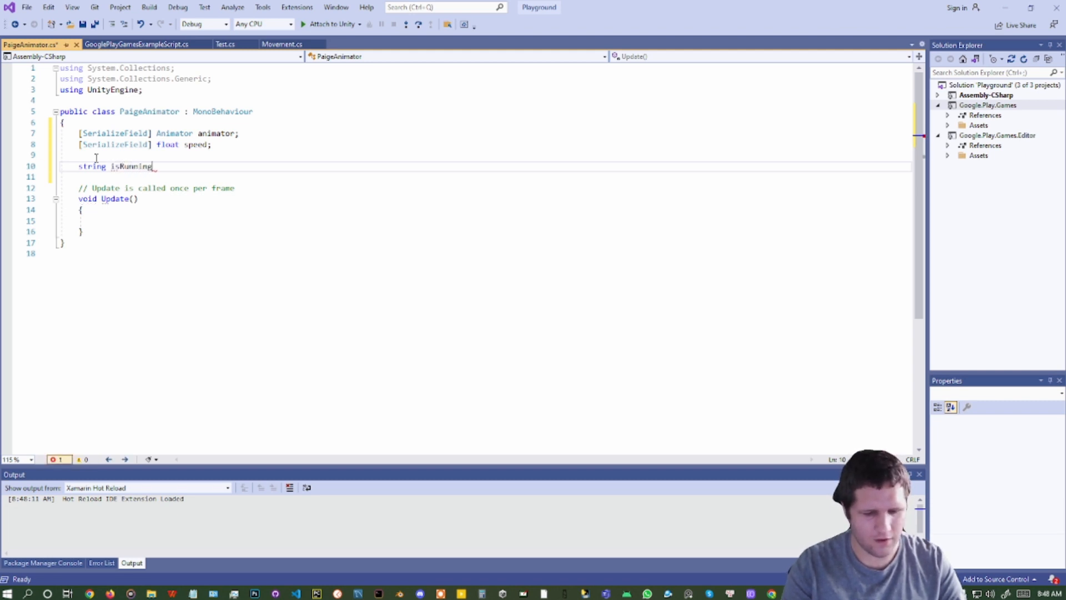
key("Down")
key("shift+Up")
key("shift+Up")
key("BackSpace")
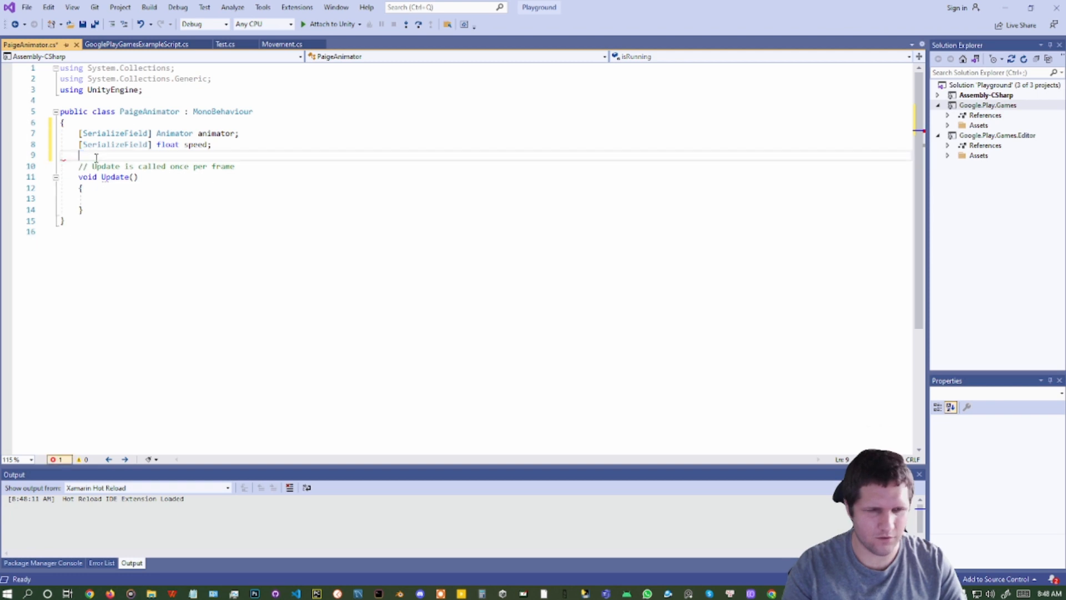
Create an empty enum named PaigeAnimationParameters between the using directives and the PaigeAnimator class
left_click(91, 102)
key("Return")
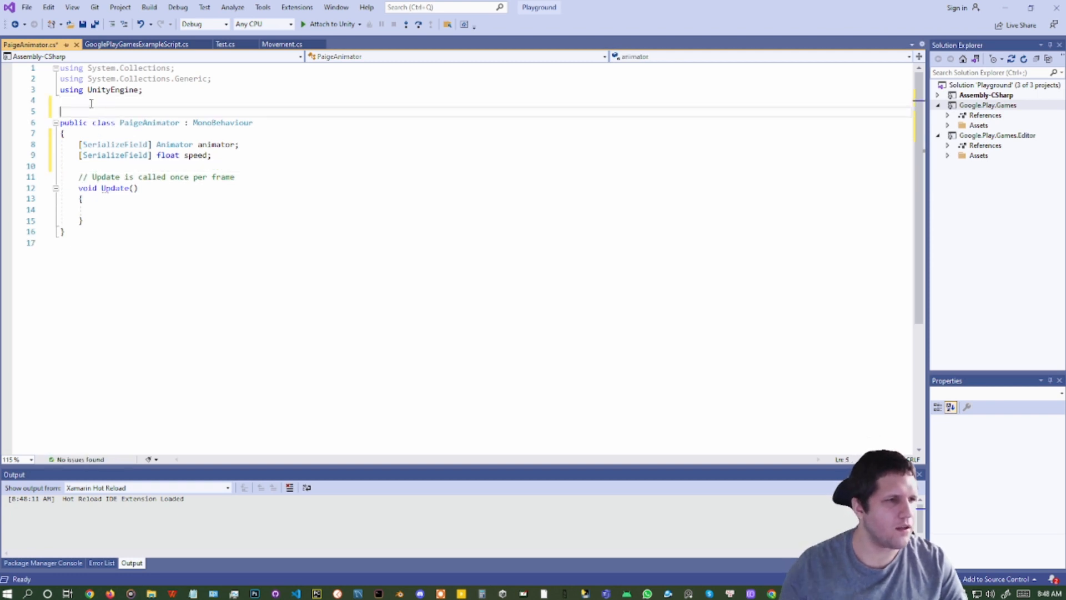
key("Return")
key("Up")
type("en")
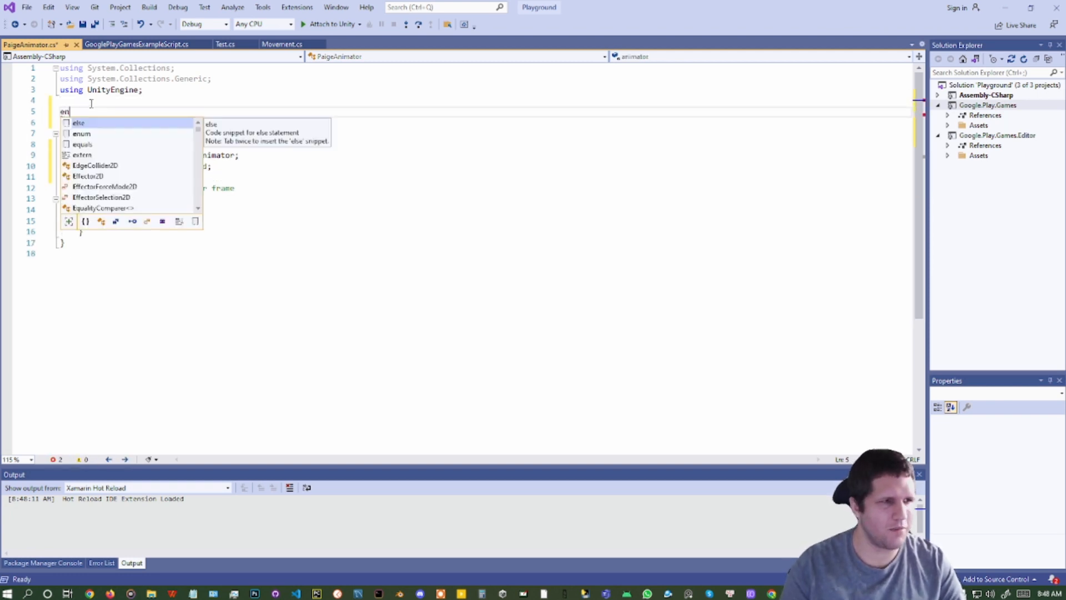
type("um")
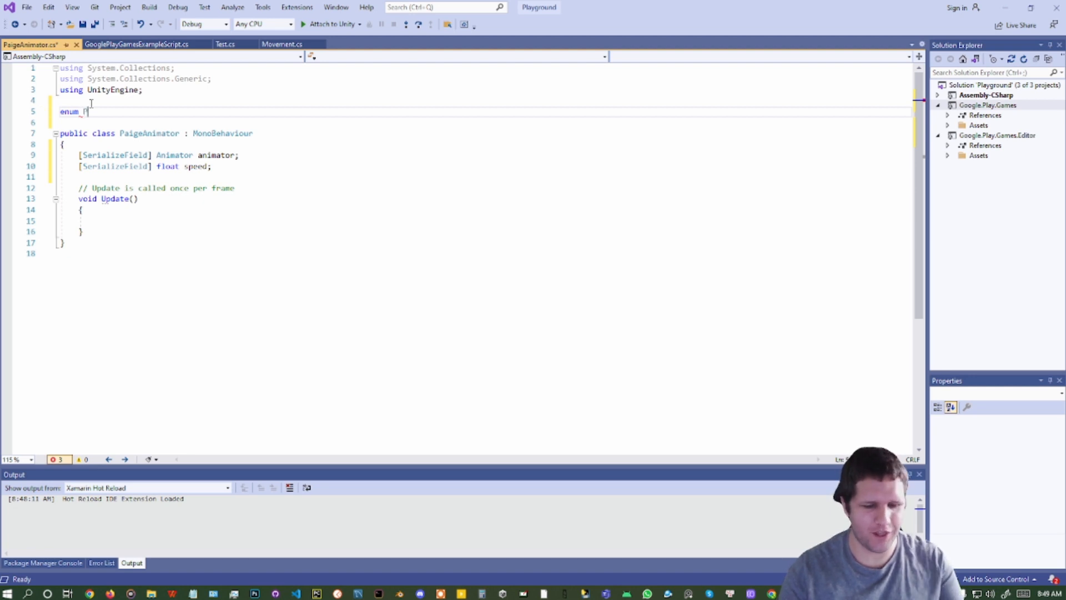
type("PaigeAnimation")
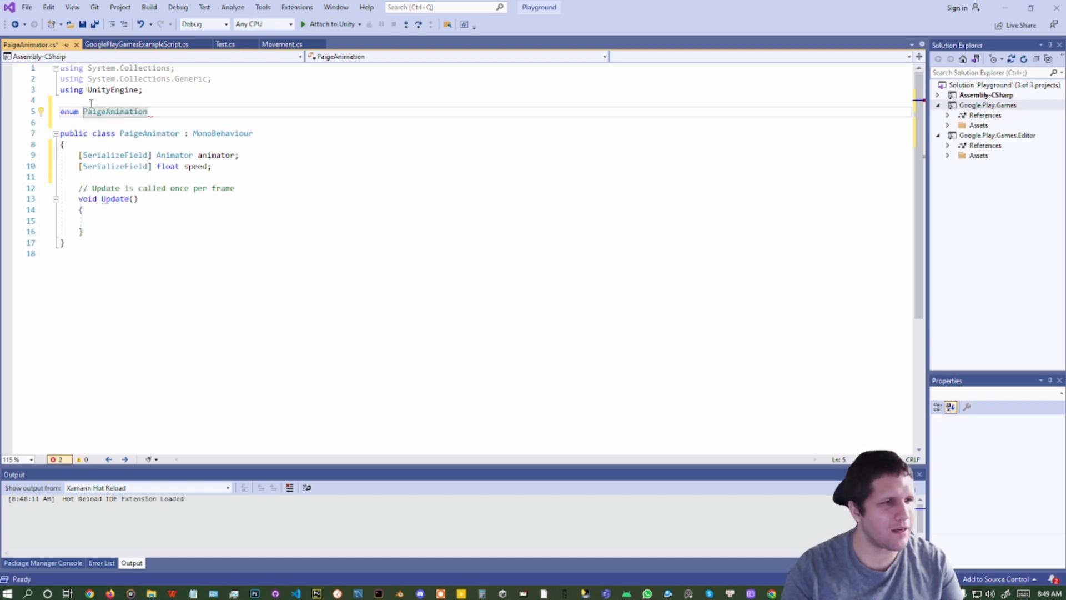
type("Parameters {")
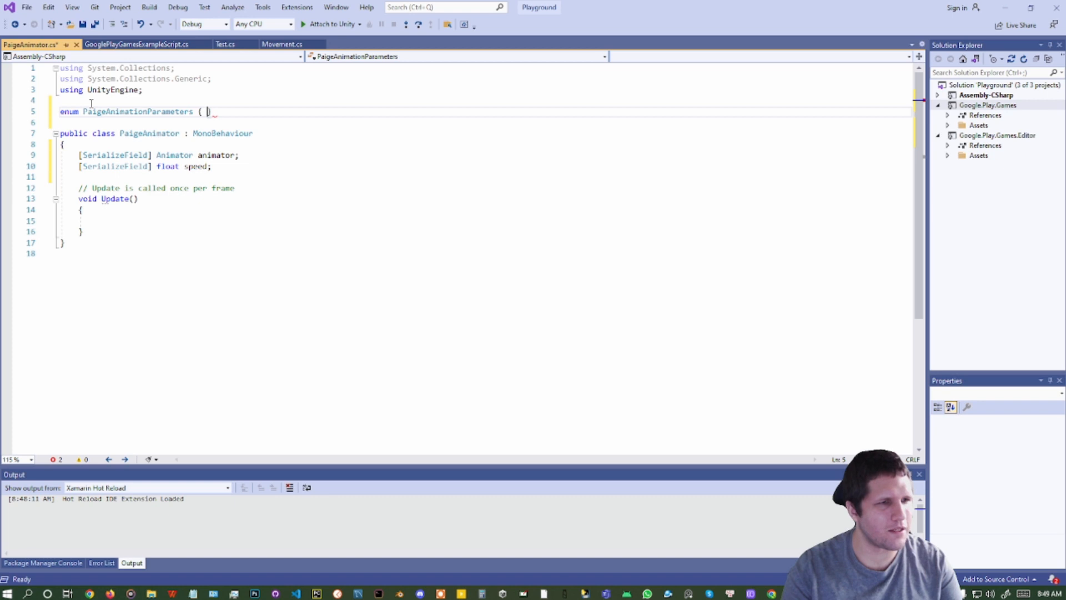
key("Return")
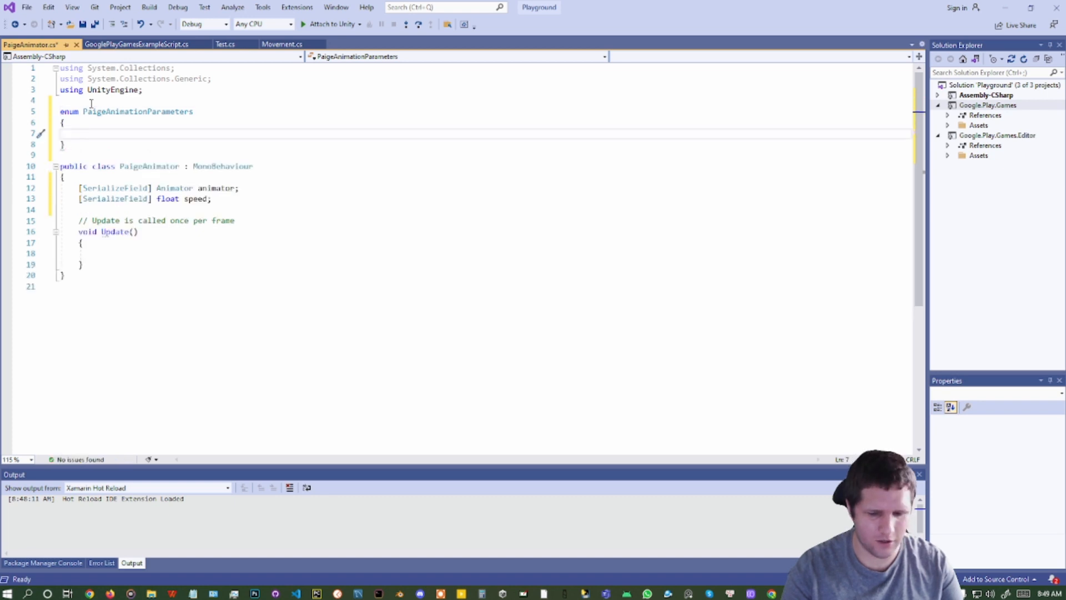
Add the members isRunning and isDamaged to the PaigeAnimationParameters enum
type("isRu")
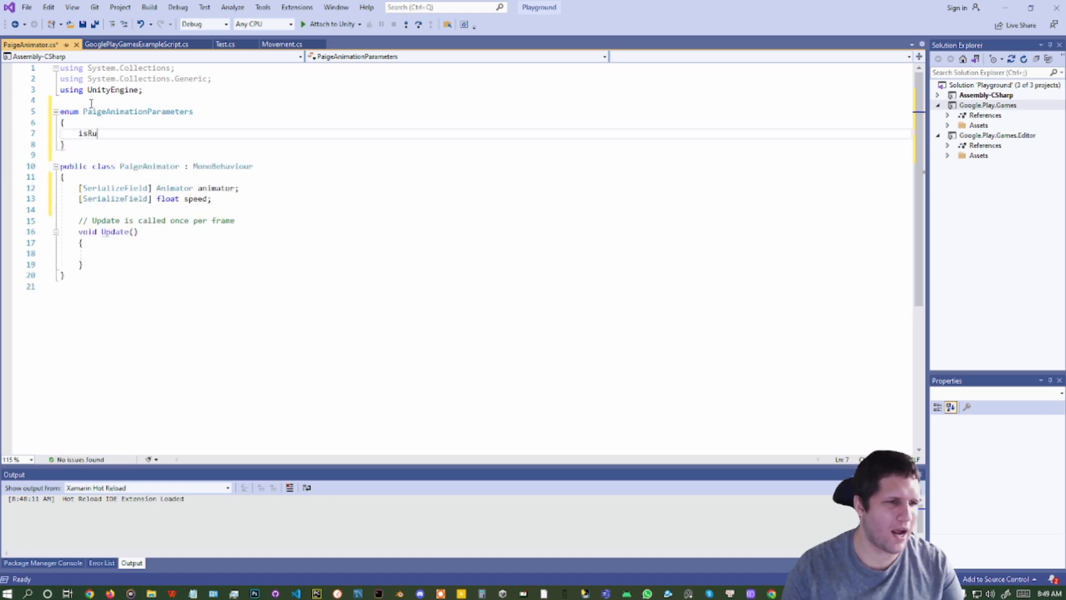
type("nning,")
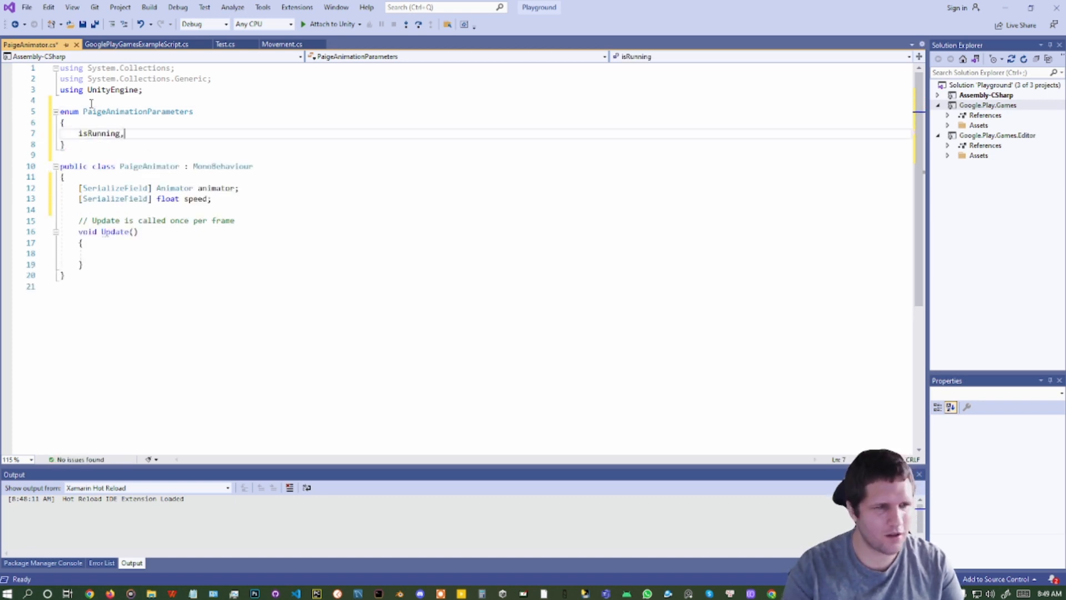
key("Return")
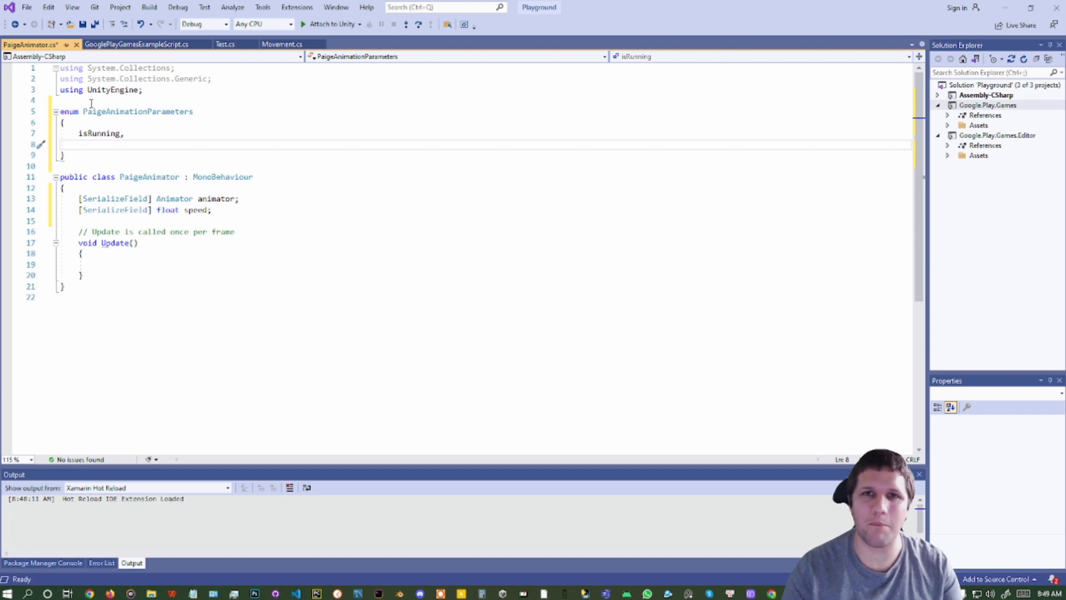
type("isDa")
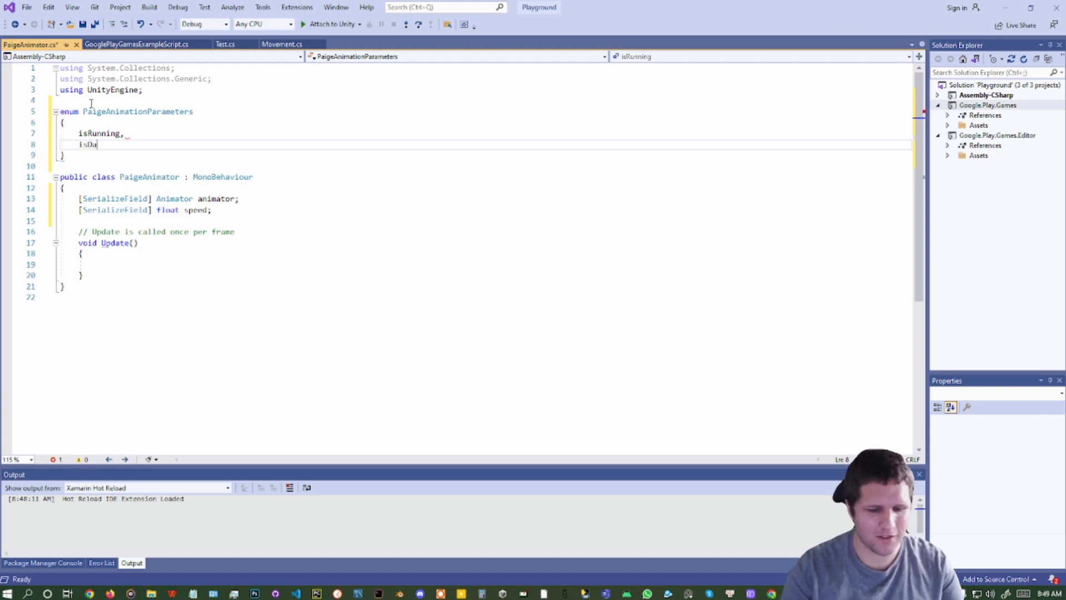
type("maged,")
key("Return")
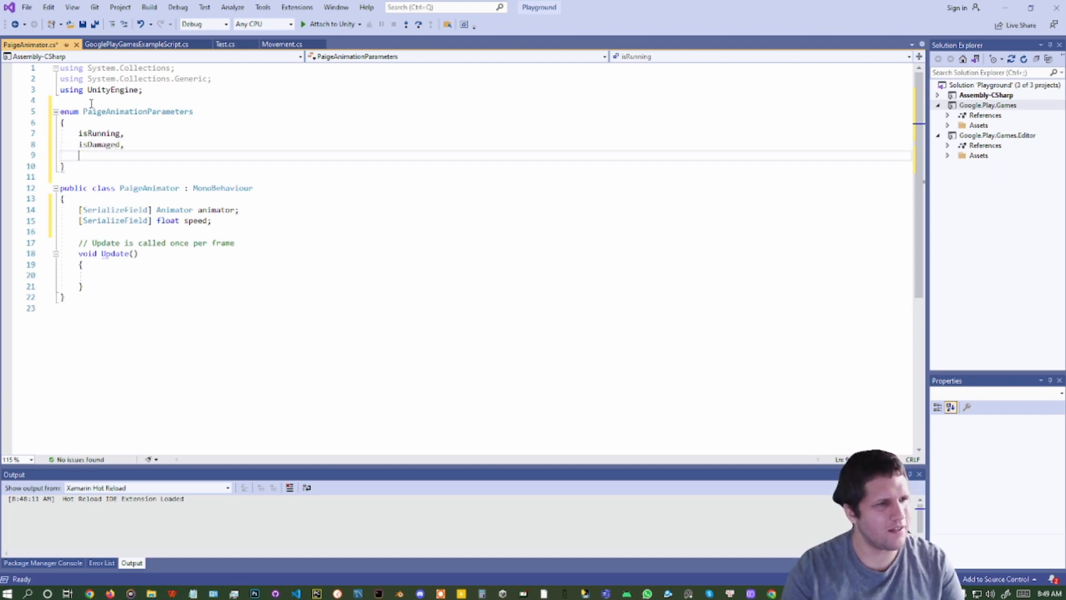
Add the members isJumping and isSliding to the end of the PaigeAnimationParameters enum
type("isJumping,")
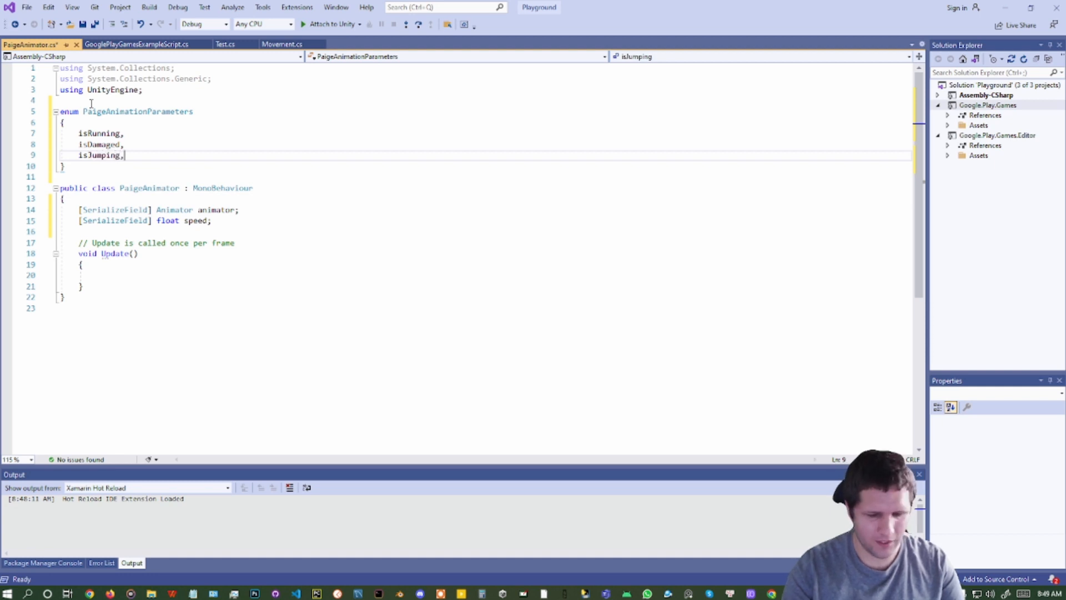
key("Return")
type("is")
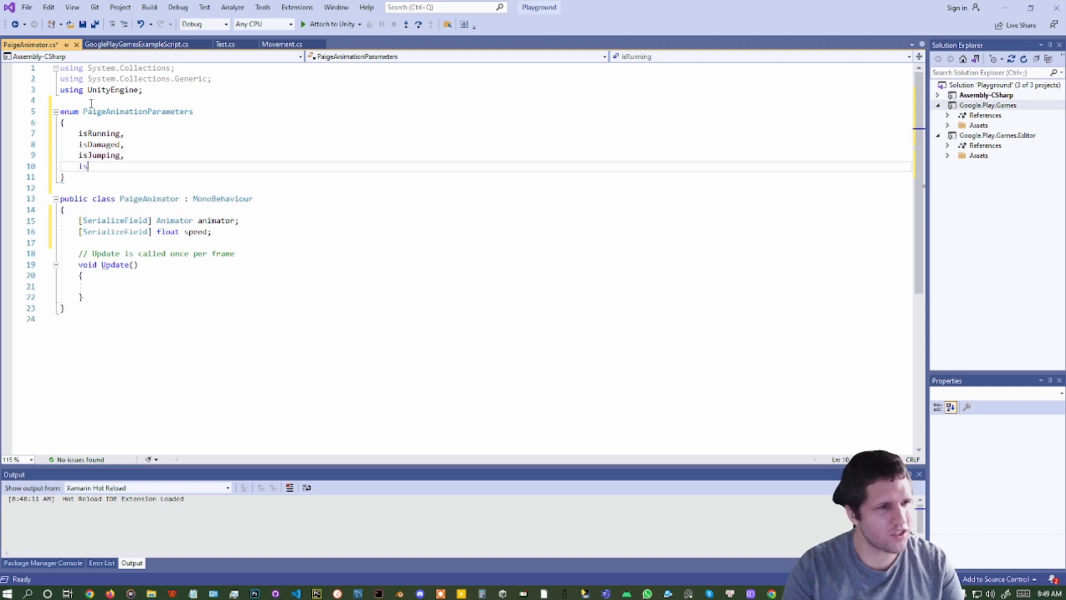
type("Sliding")
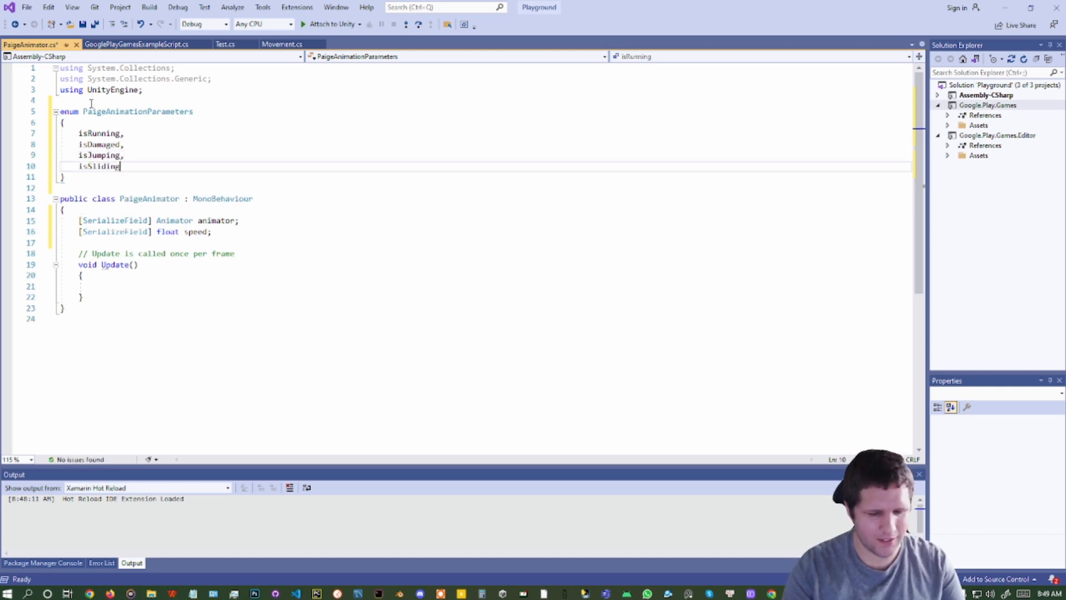
double_click(118, 111)
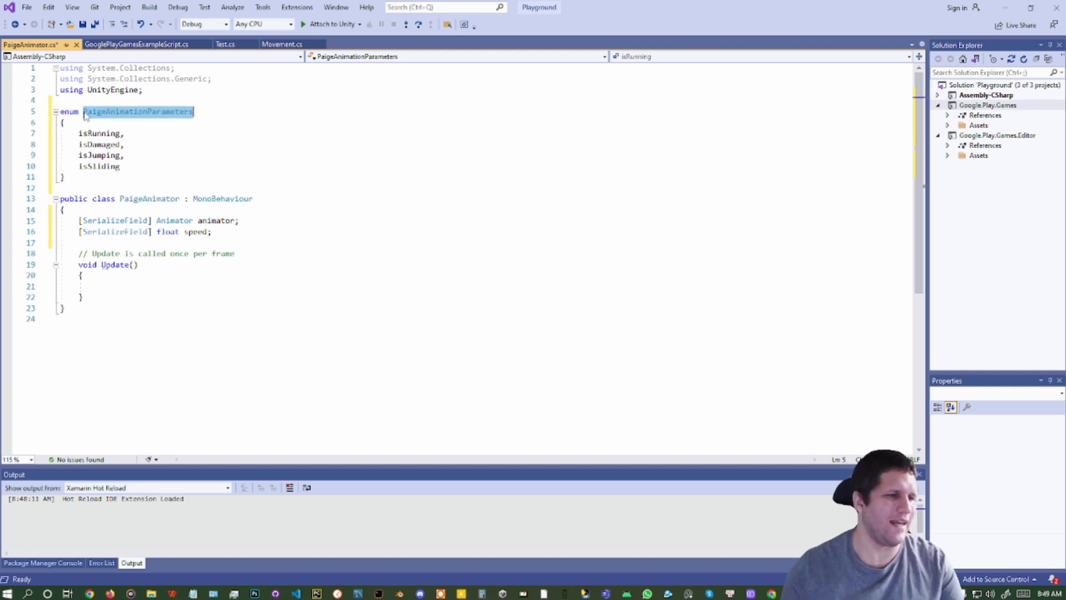
double_click(77, 111)
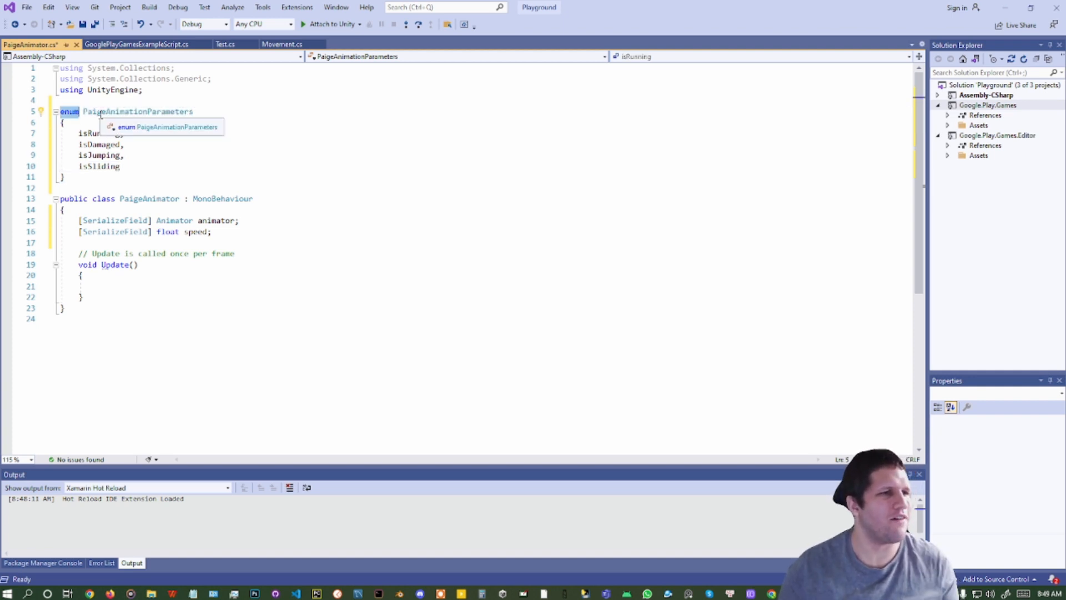
left_click(101, 114)
double_click(100, 113)
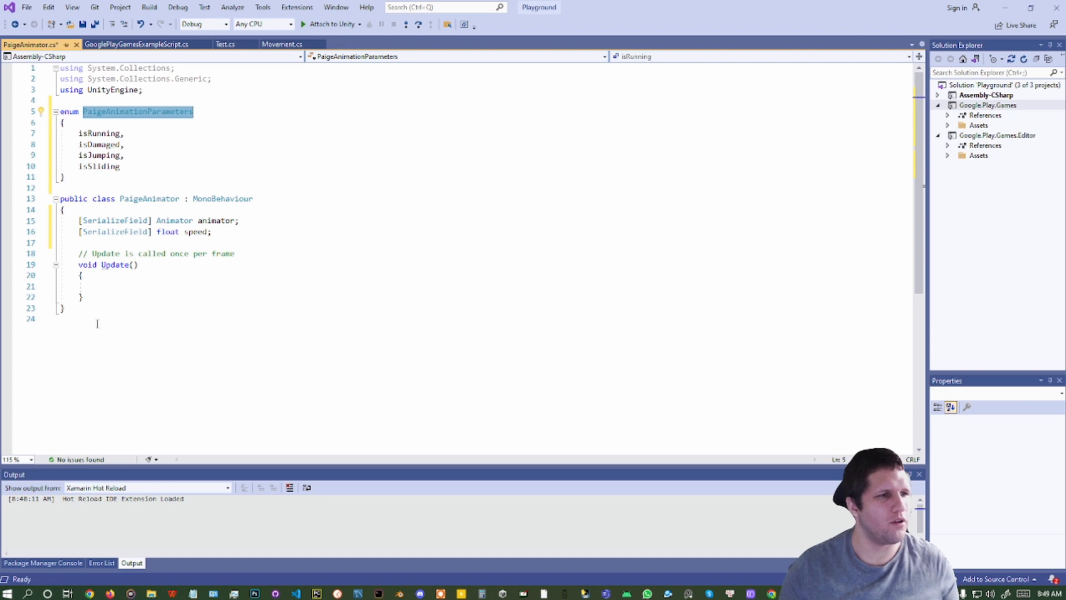
Add an empty private void Start method between the speed field and the Update method's comment
left_click(120, 243)
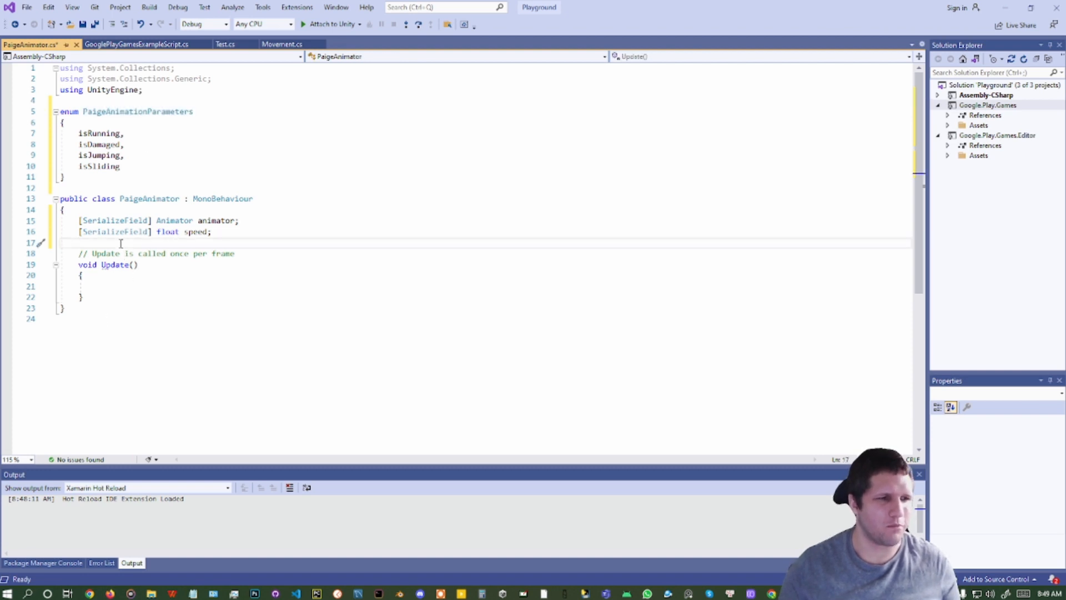
key("Return")
key("Return")
key("Up")
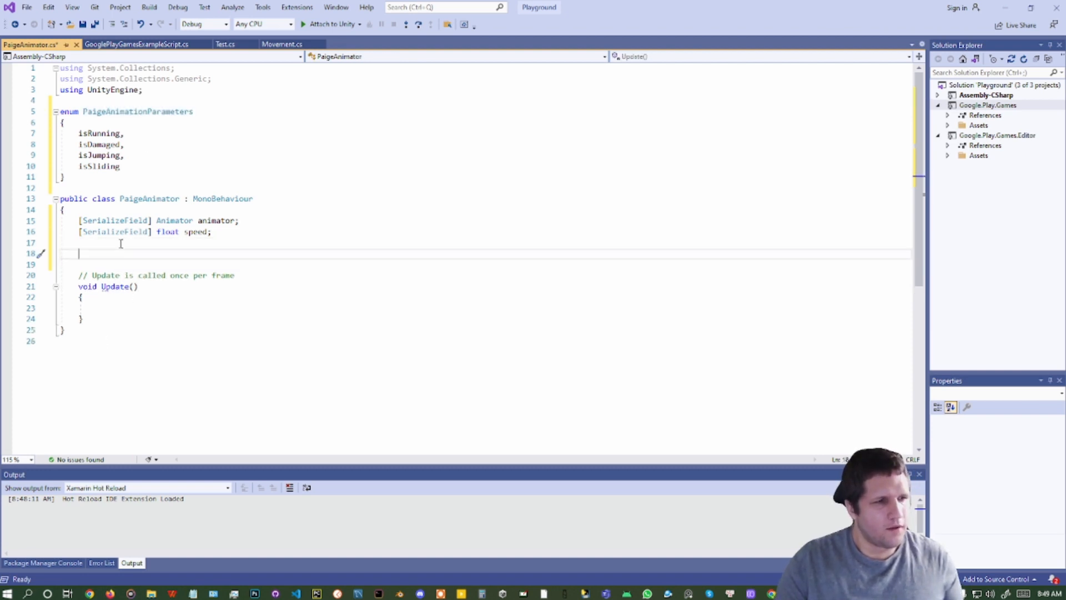
type("pr")
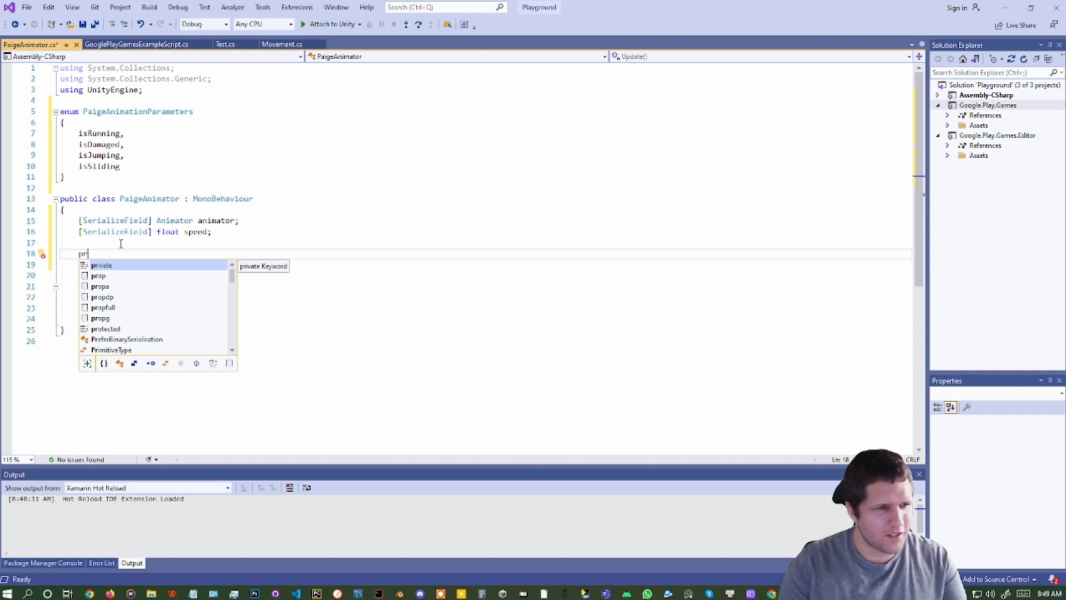
key("BackSpace")
key("BackSpace")
type("sta")
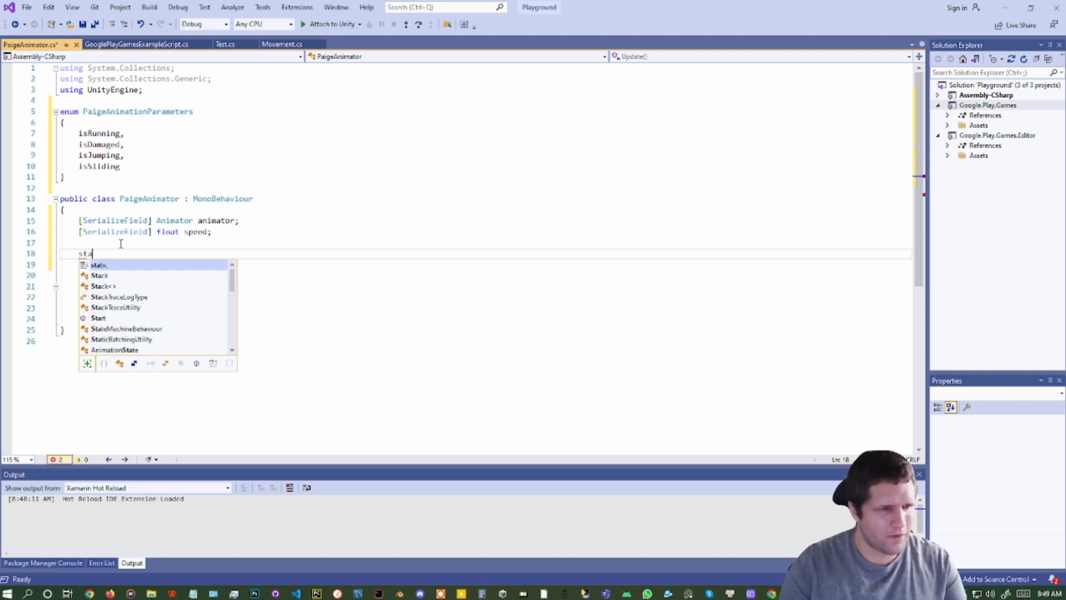
type("rt")
key("Tab")
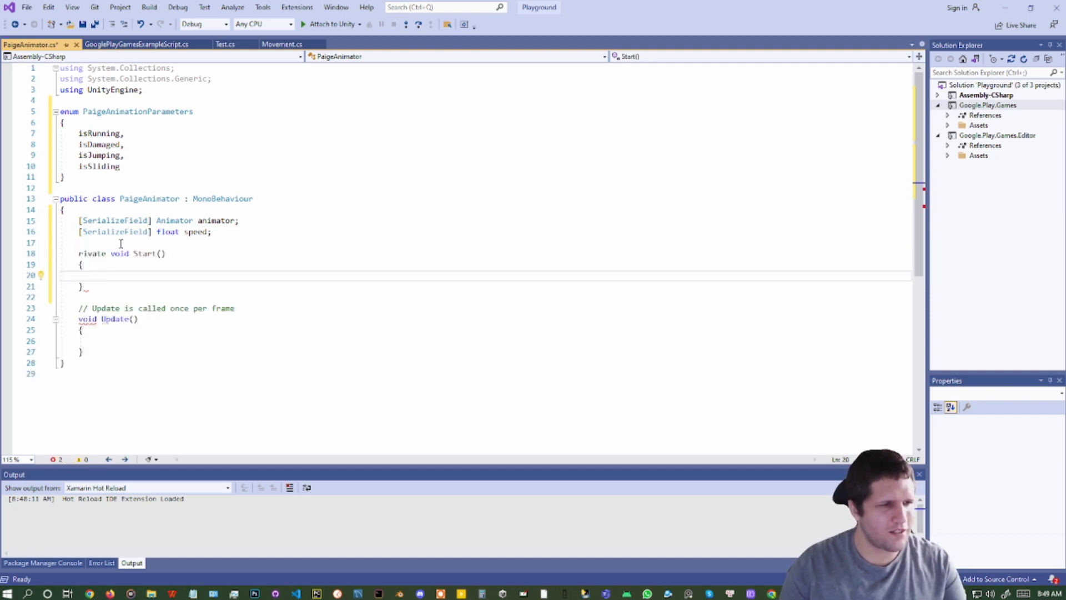
key("Up")
key("Up")
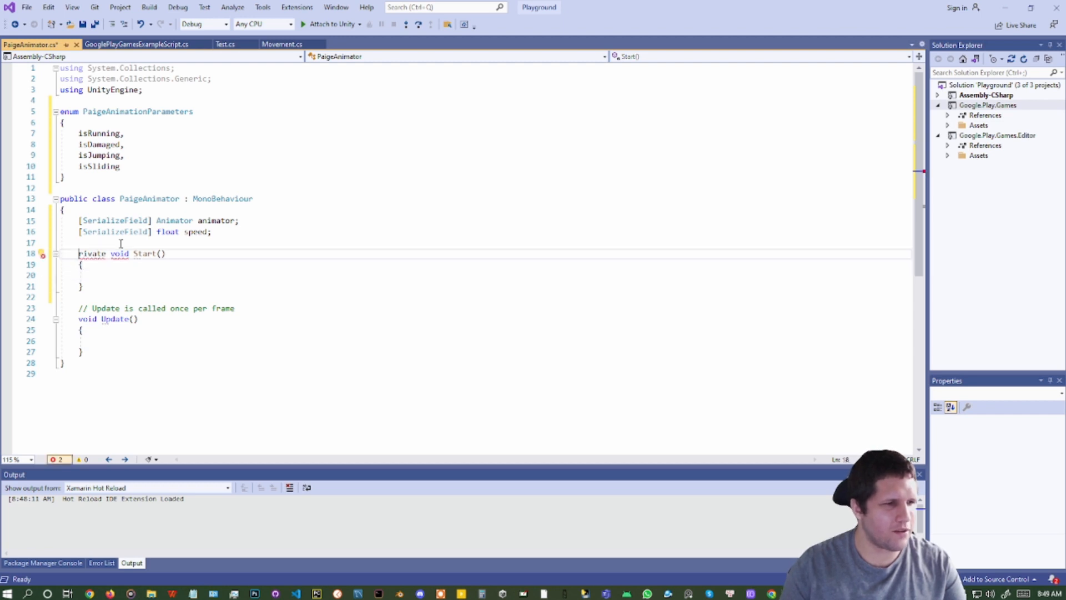
type("p")
key("Down")
key("Down")
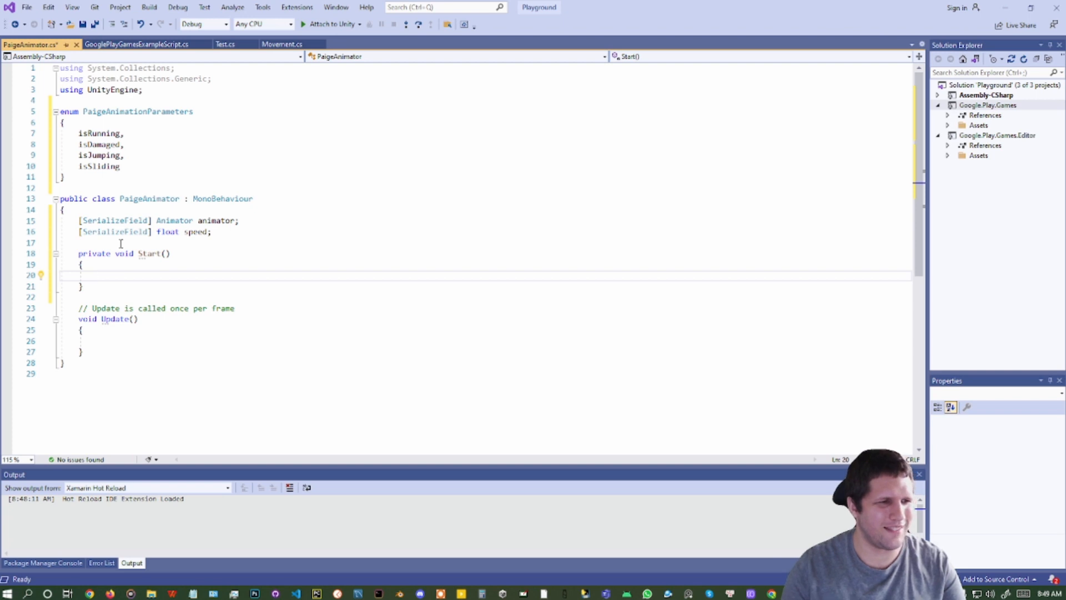
In the Start method, write a statement printing 2 cast to PaigeAnimationParameters and converted with ToString()
type("print")
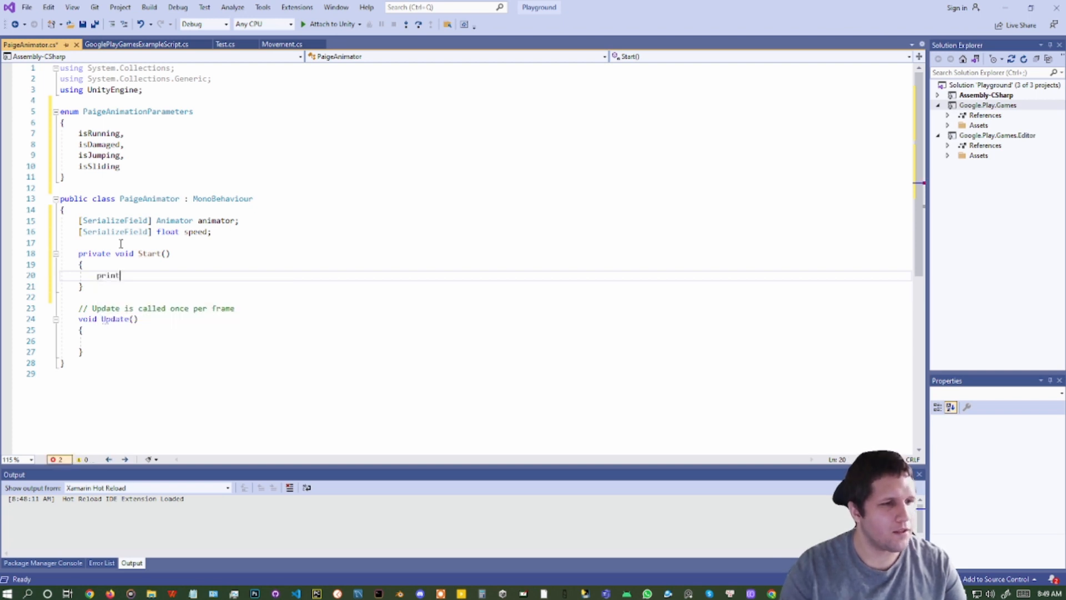
type("(")
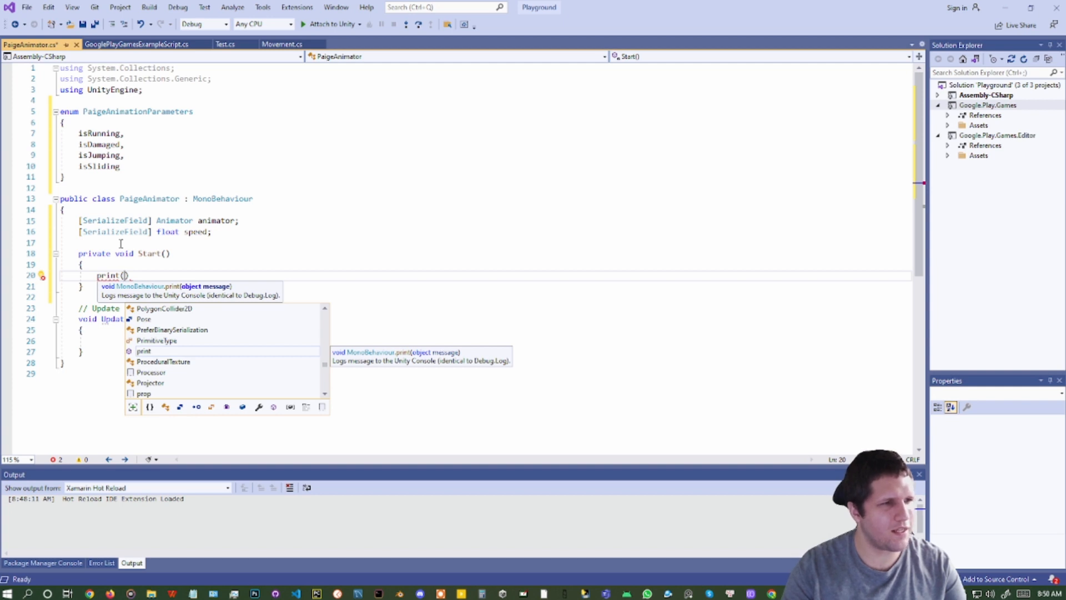
key("Escape")
type("(")
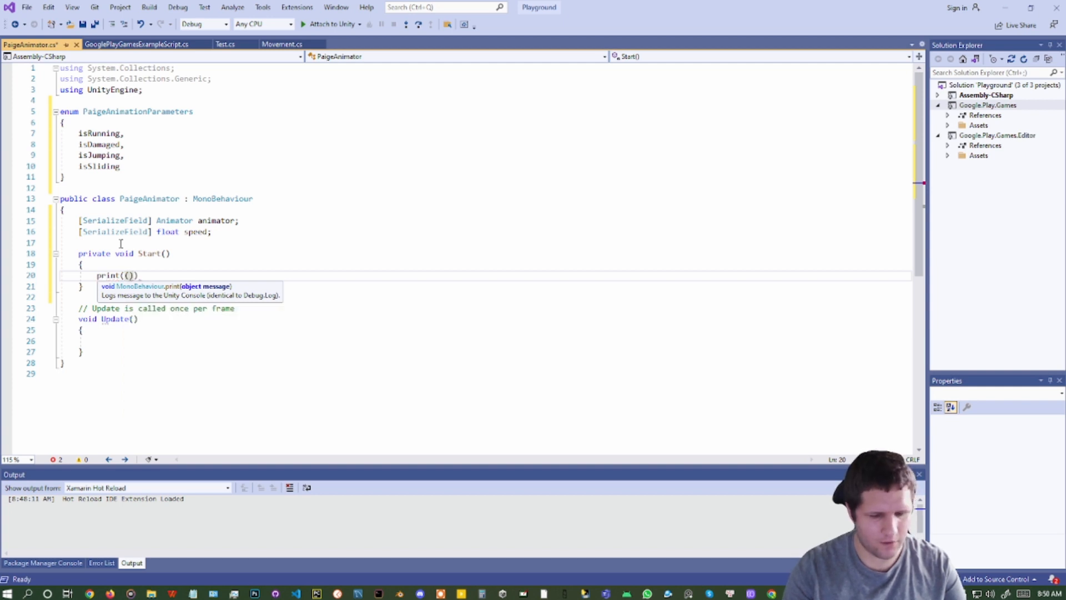
type("(")
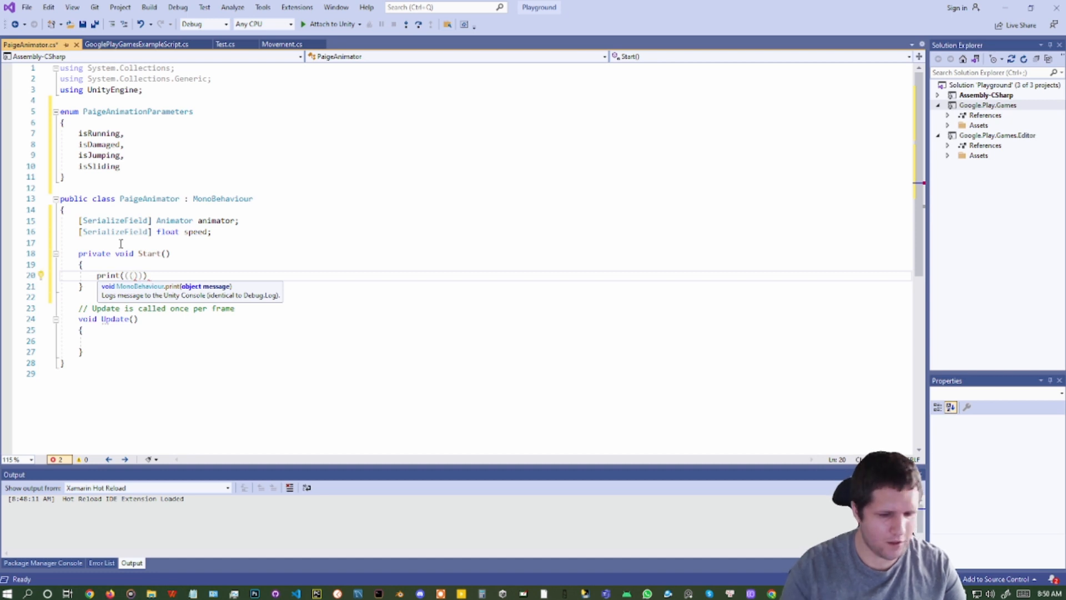
type("PaigeAnimationParameters)")
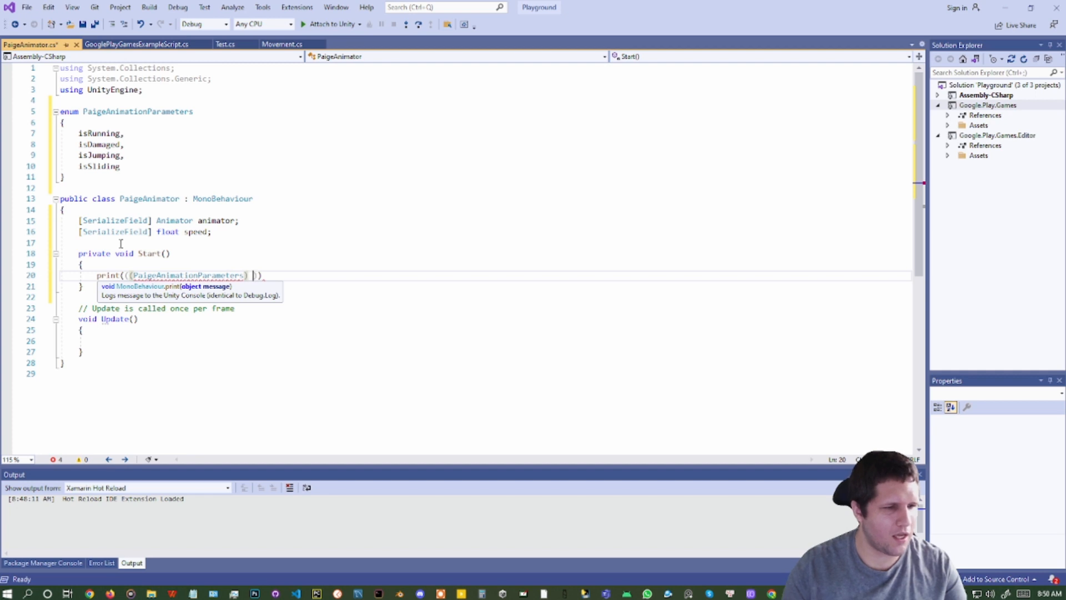
mouse_move(103, 153)
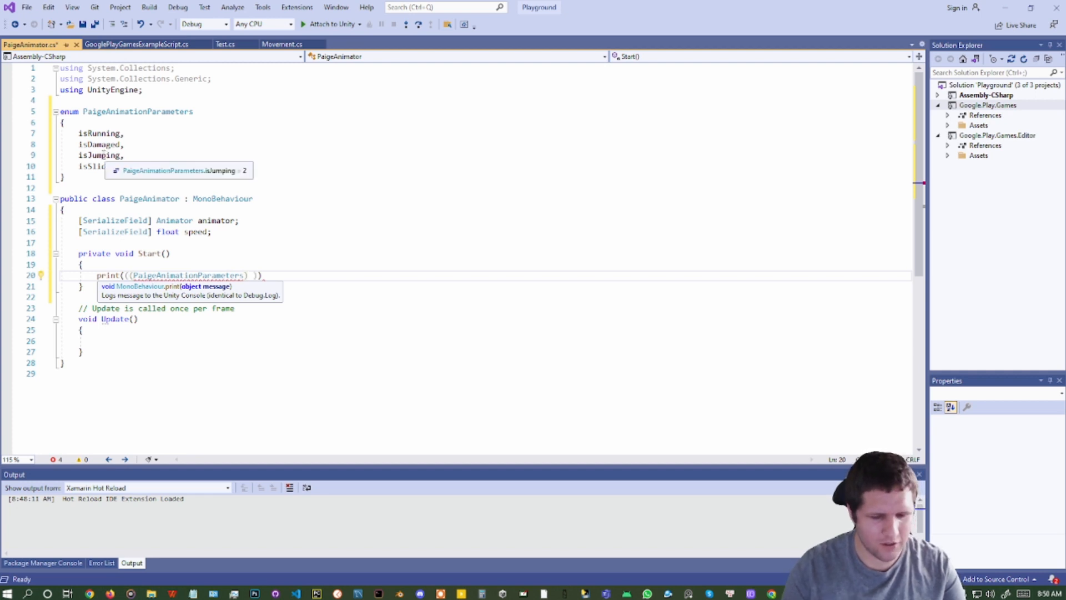
type("2")
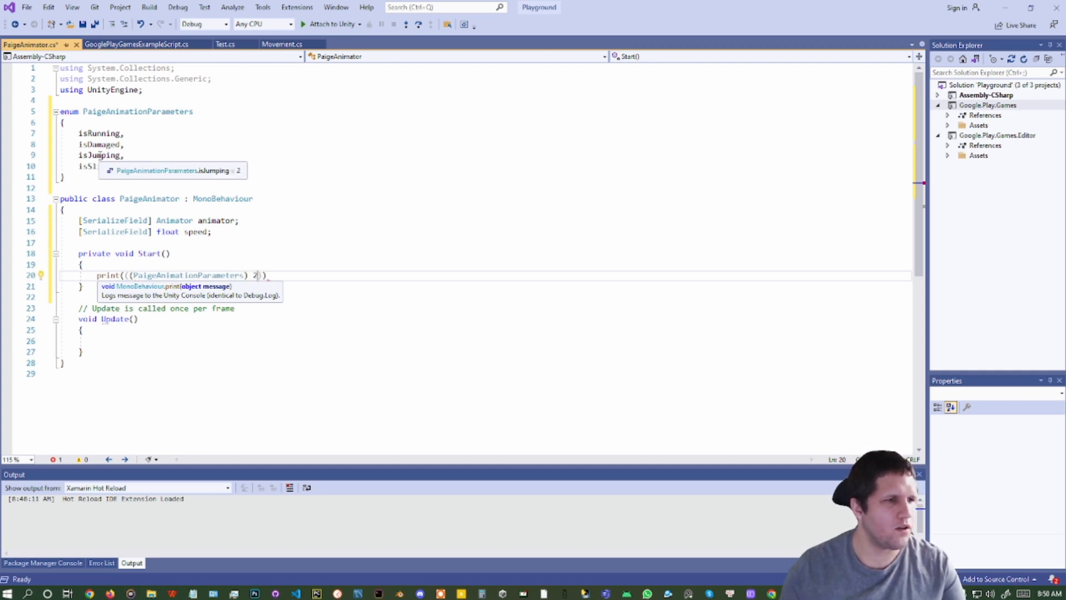
type(").")
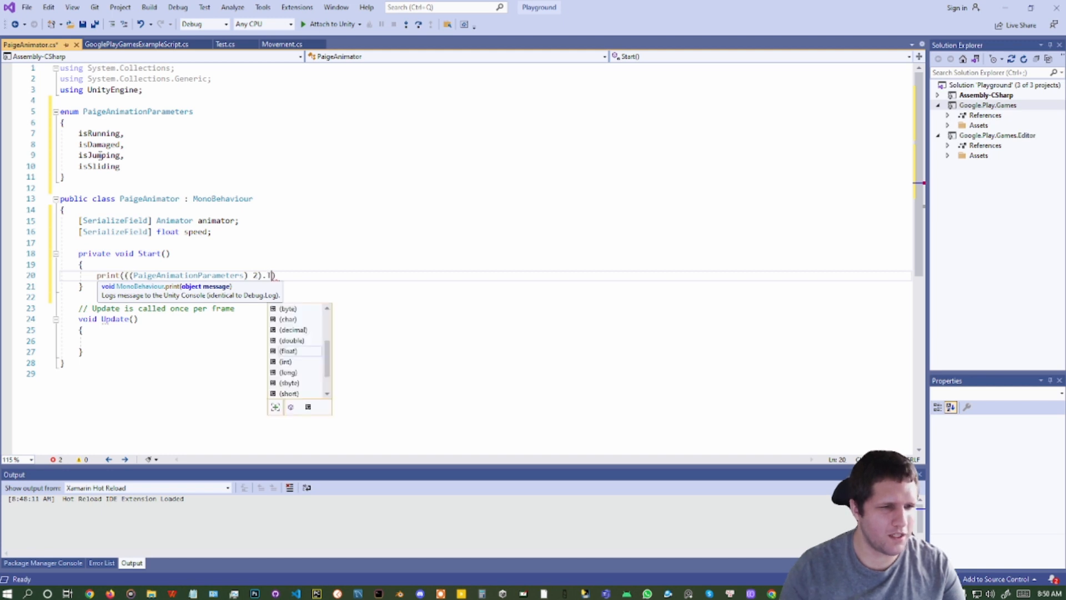
type("T")
key("Tab")
type("())")
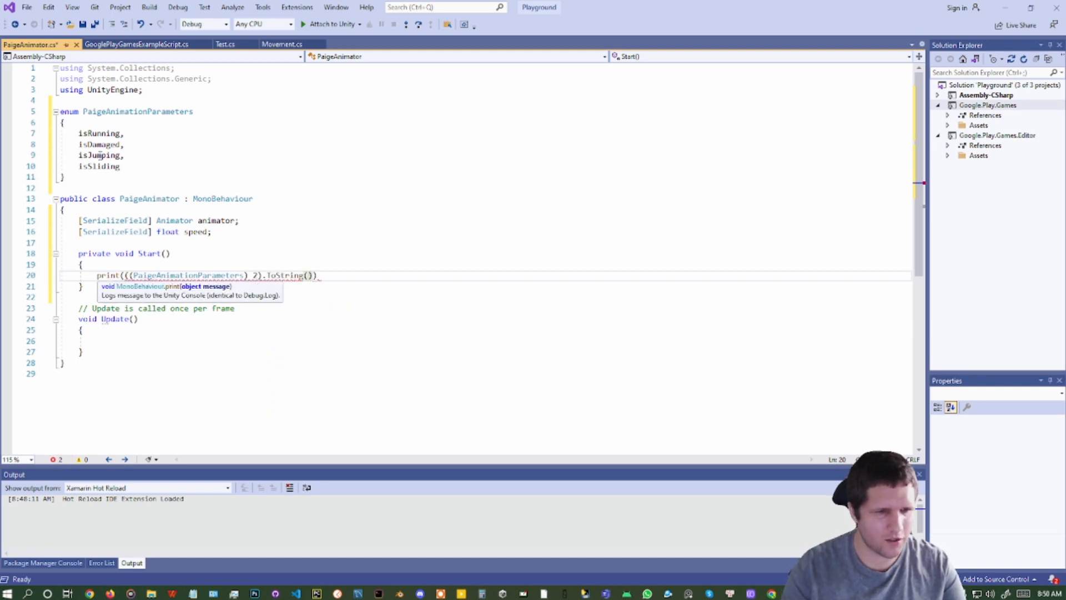
type(";")
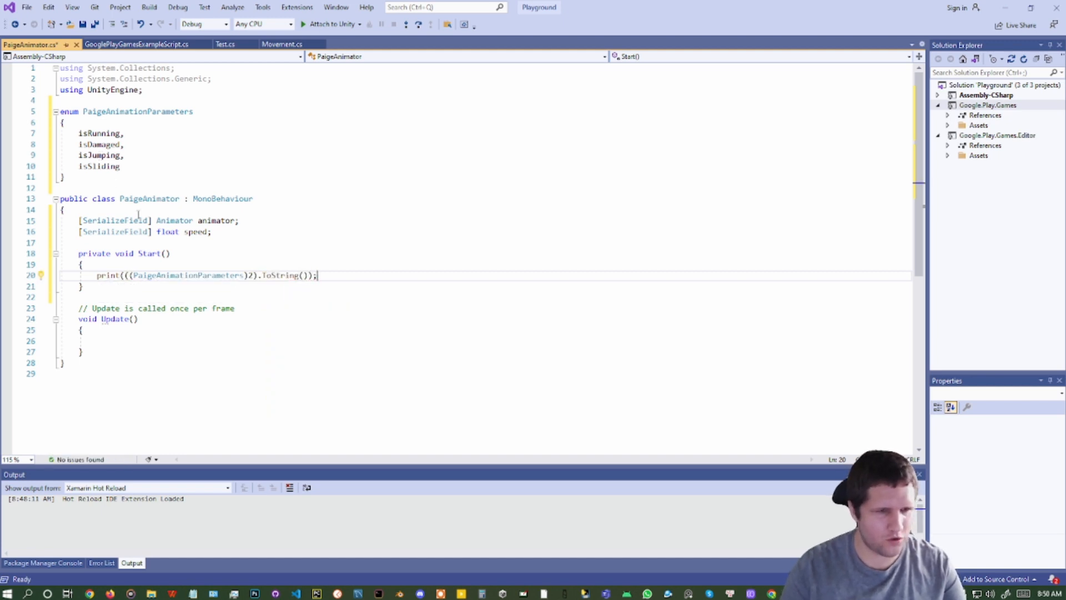
Review the print statement's value, enum cast and ToString call against the PaigeAnimationParameters members
double_click(251, 275)
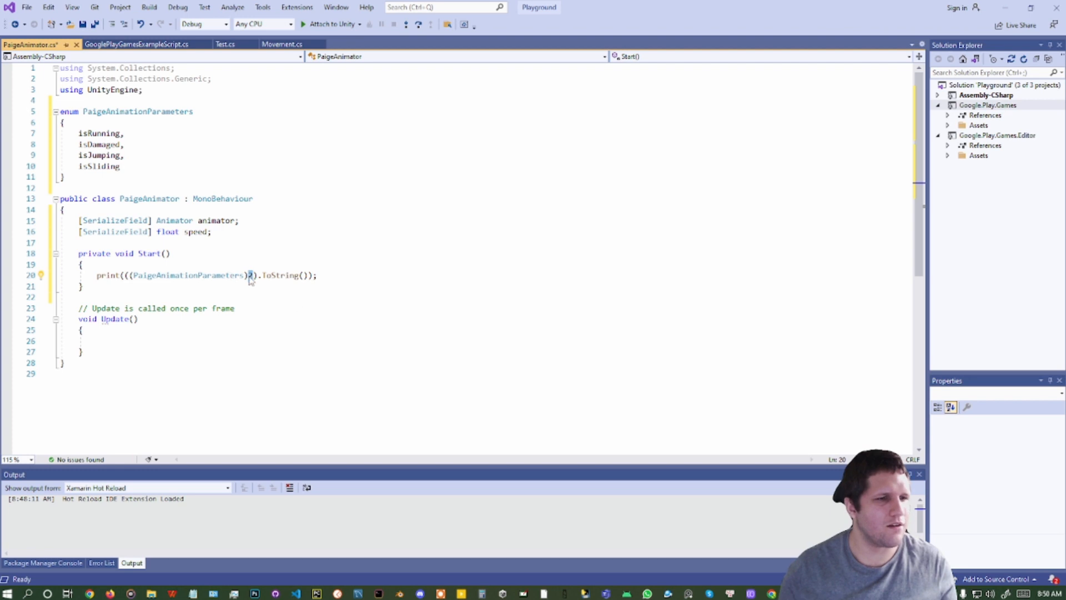
left_click(181, 276)
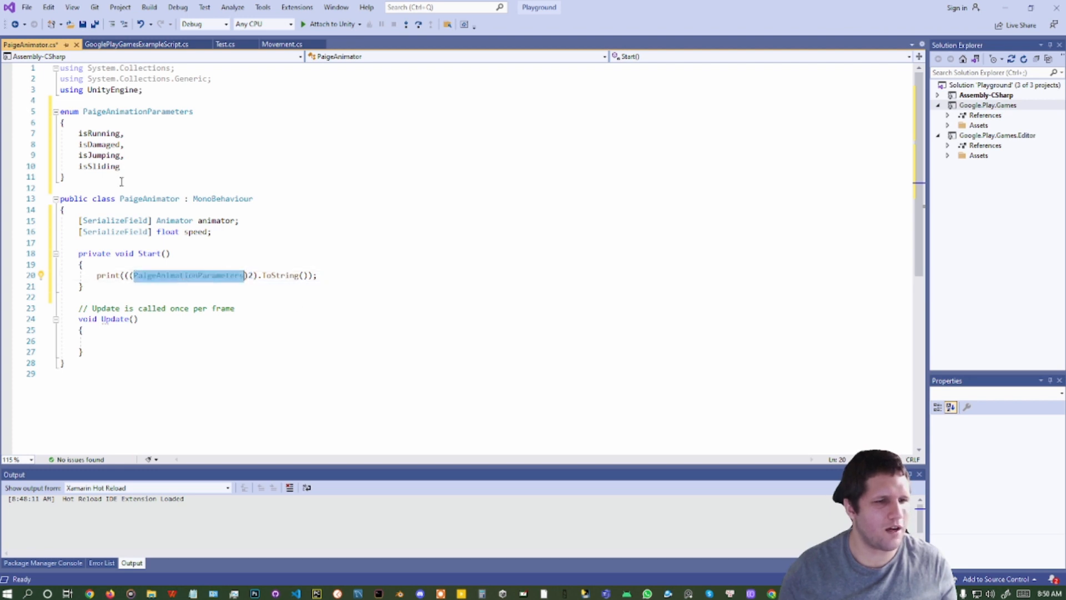
left_click(119, 134)
left_click(108, 145)
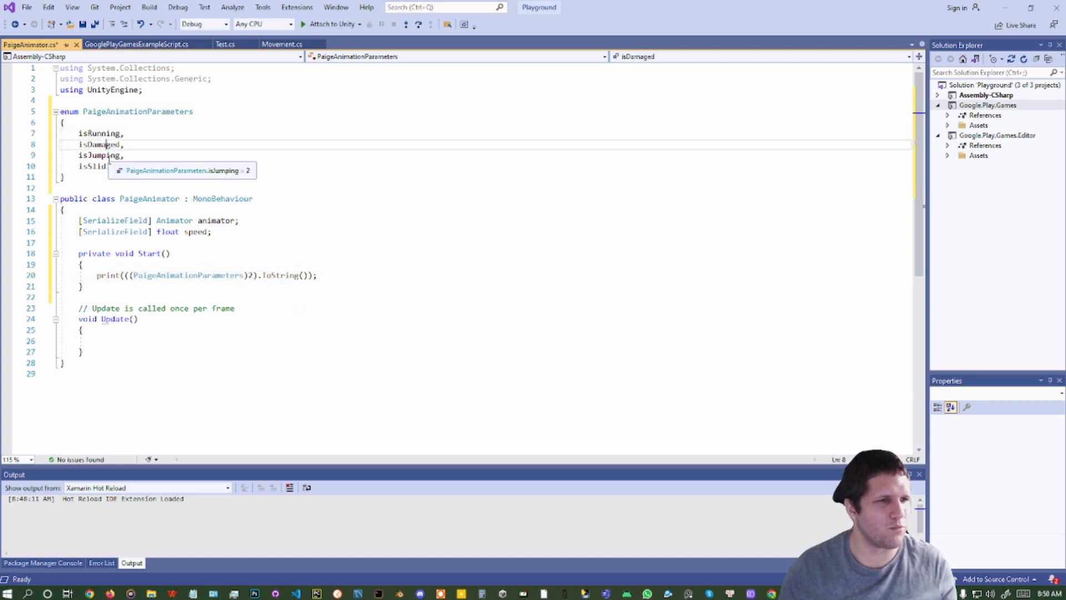
left_click(107, 156)
left_click(263, 276)
left_click_drag(262, 275, 308, 276)
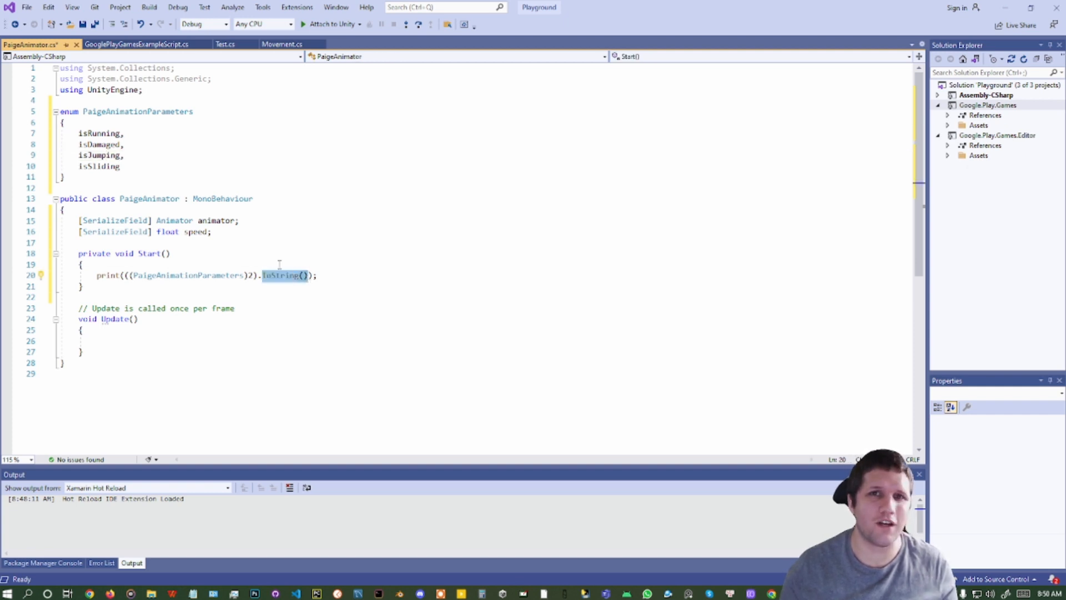
mouse_move(101, 159)
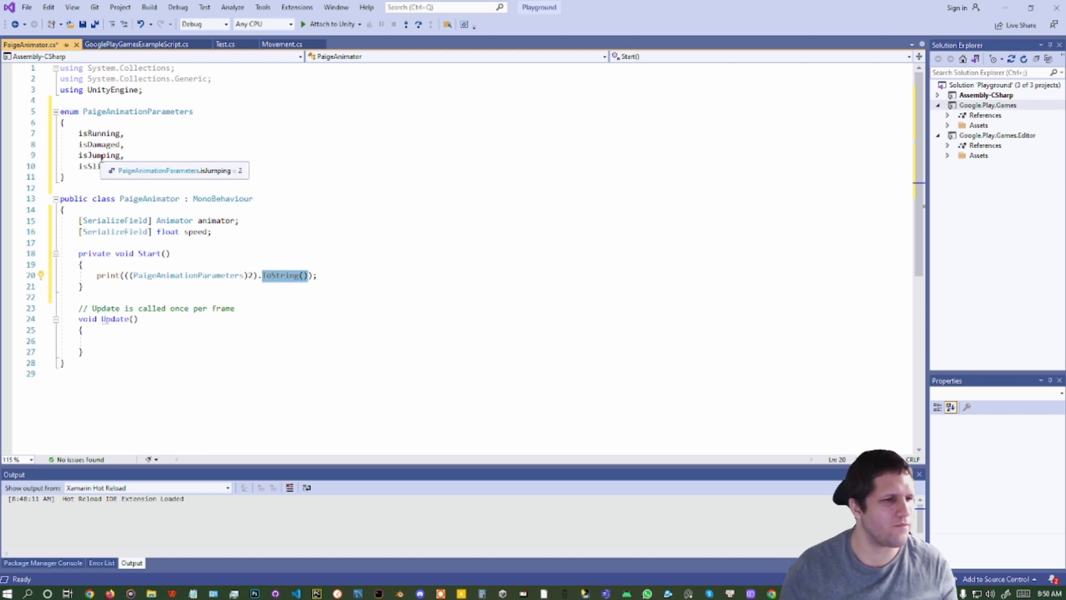
mouse_move(112, 273)
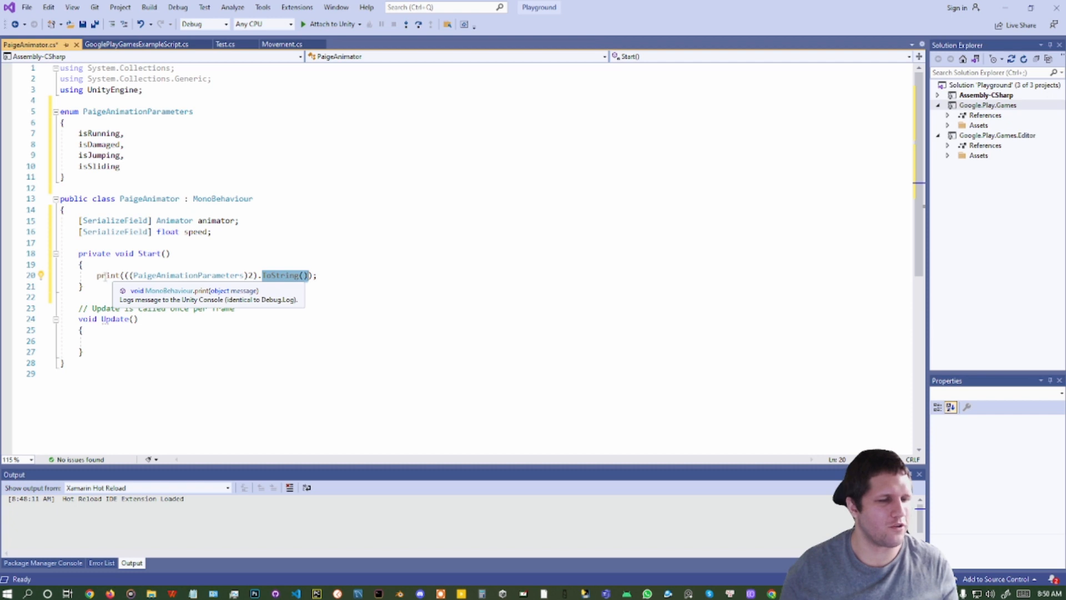
left_click(122, 268)
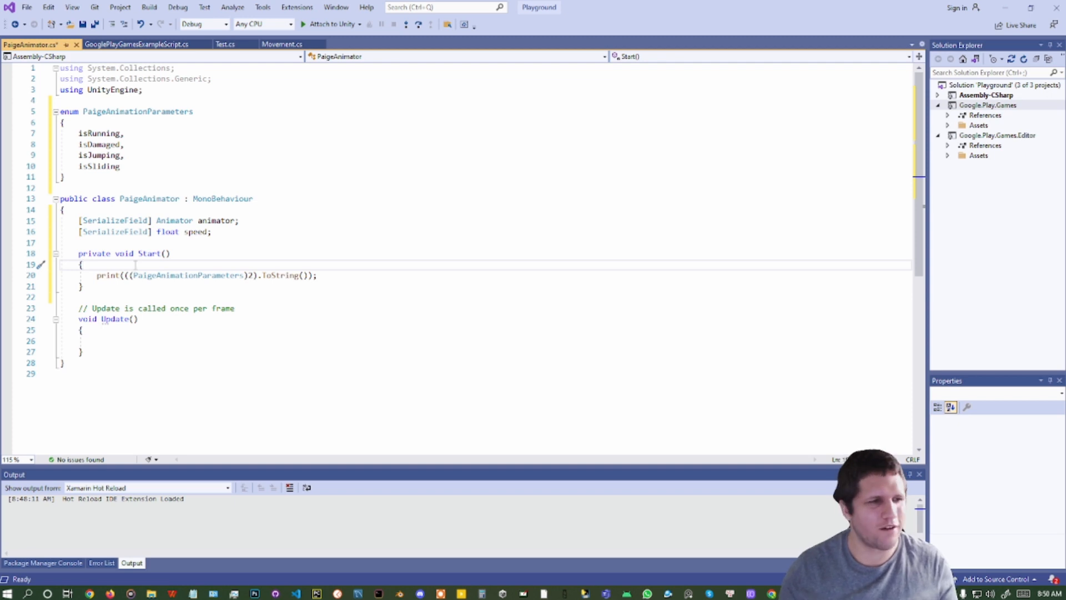
key("Return")
type("Debug")
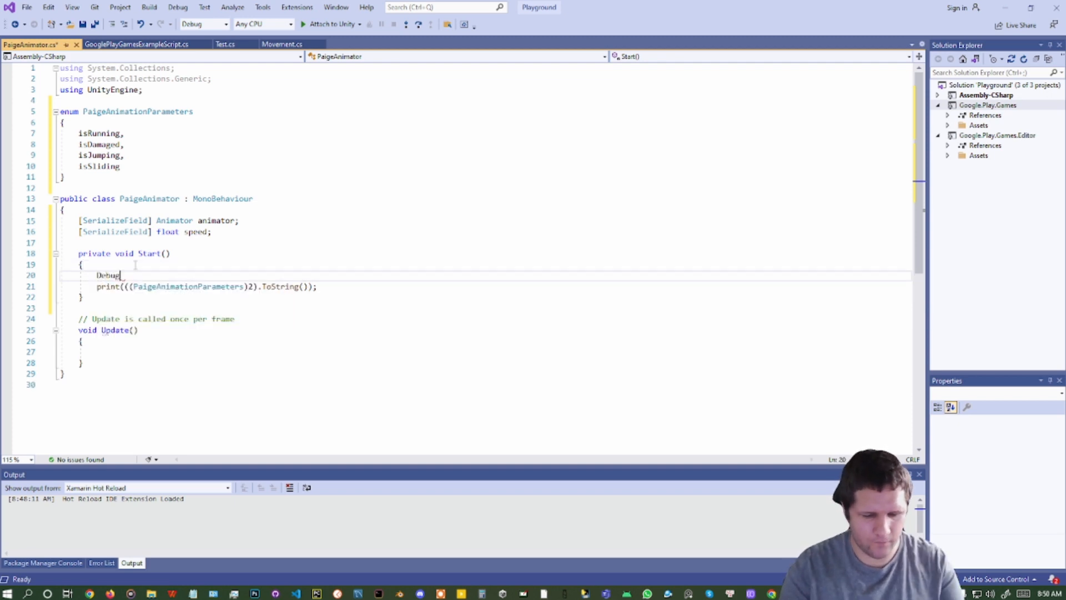
type(".Log")
key("Escape")
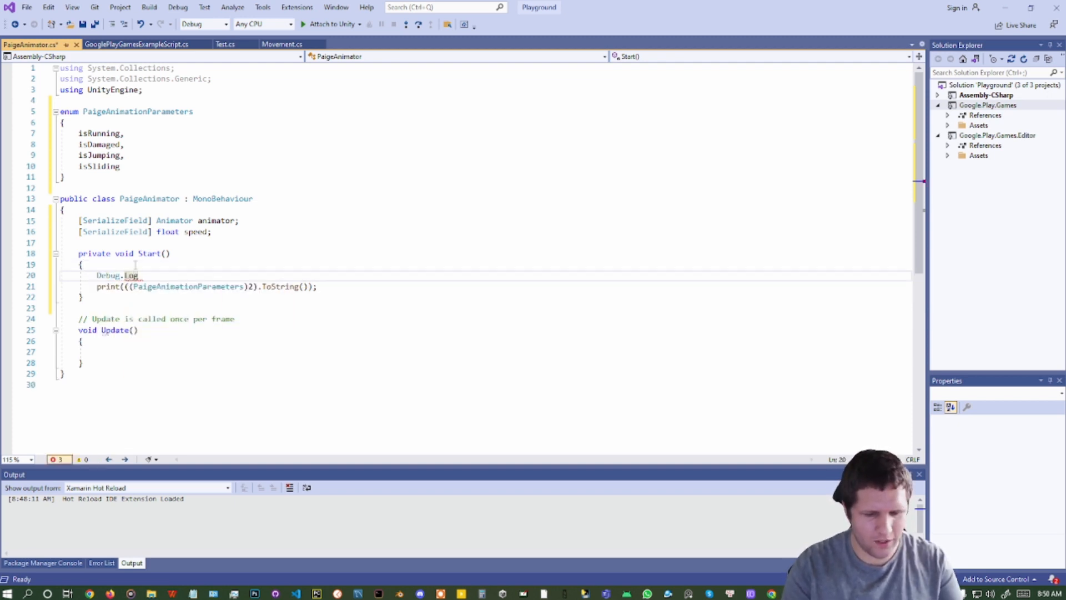
key("shift+Home")
key("shift+Up")
key("BackSpace")
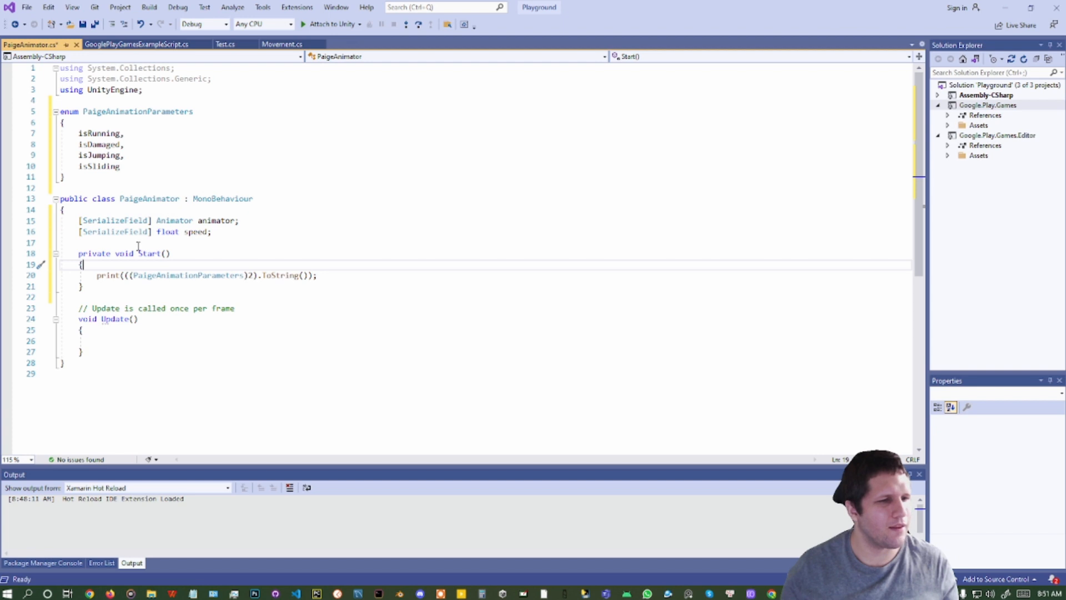
Add a statement printing PaigeAnimationParameters.isDamaged converted with ToString() above the existing print statement in the Start method
key("Return")
type("print")
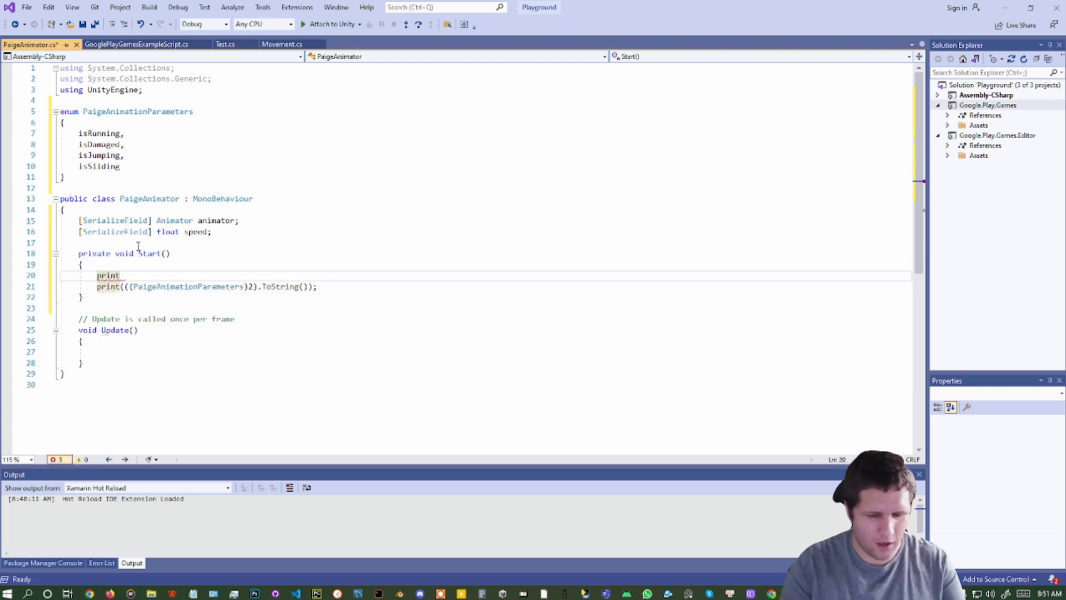
type("(")
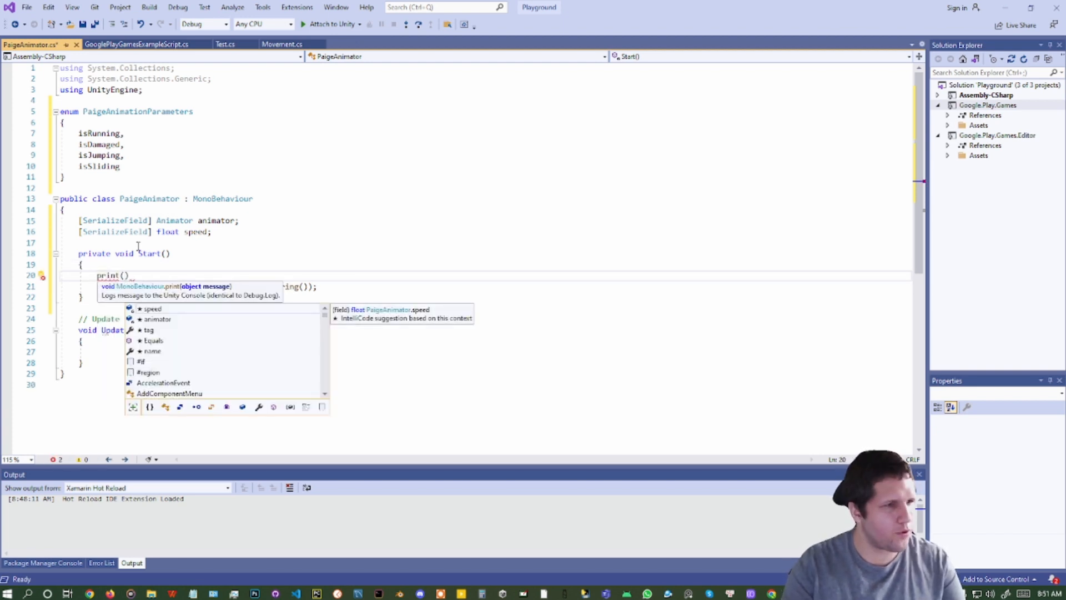
type("PaigeAnimationParameters")
key("Tab")
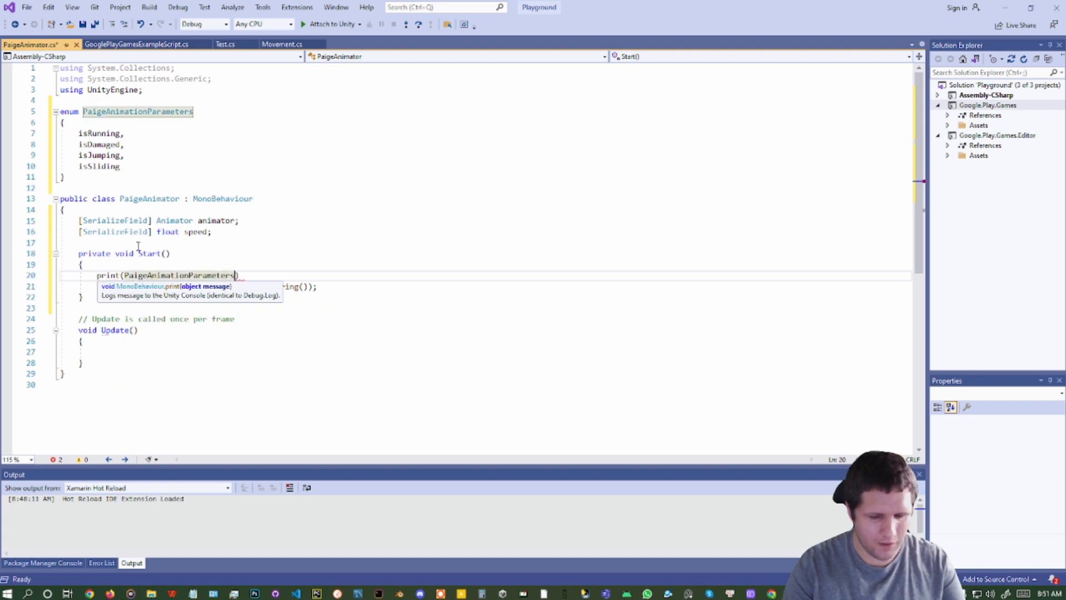
type(".")
key("Tab")
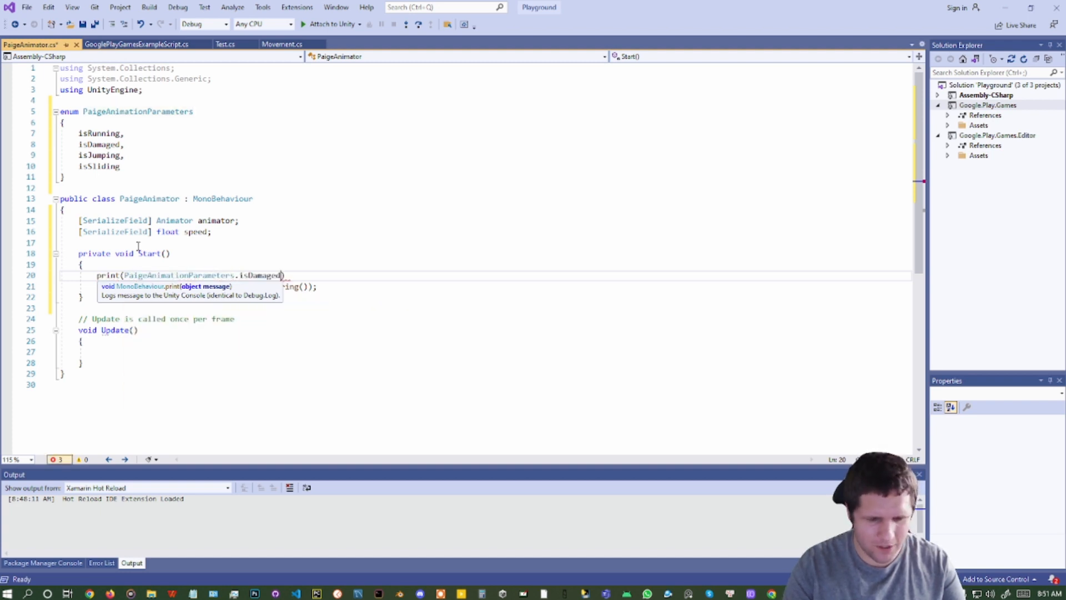
type(".ToS")
key("Tab")
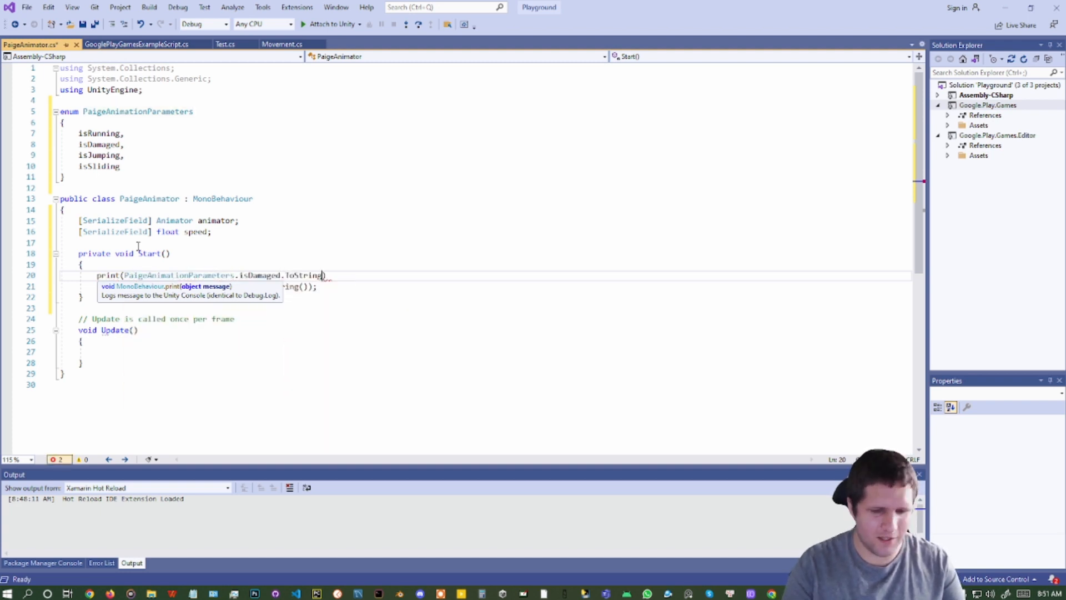
type("());")
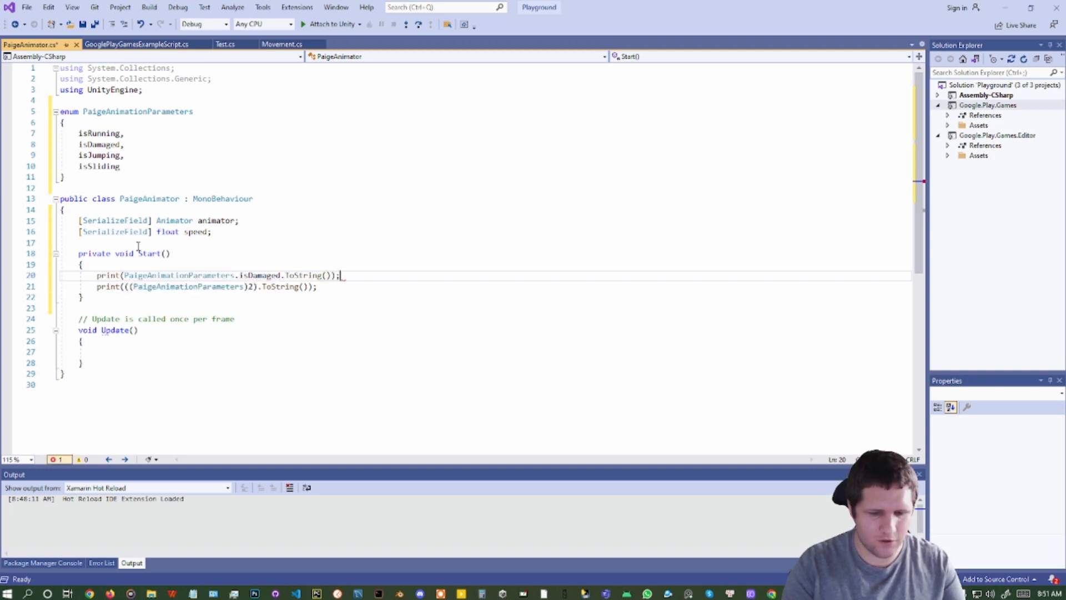
left_click_drag(142, 275, 271, 287)
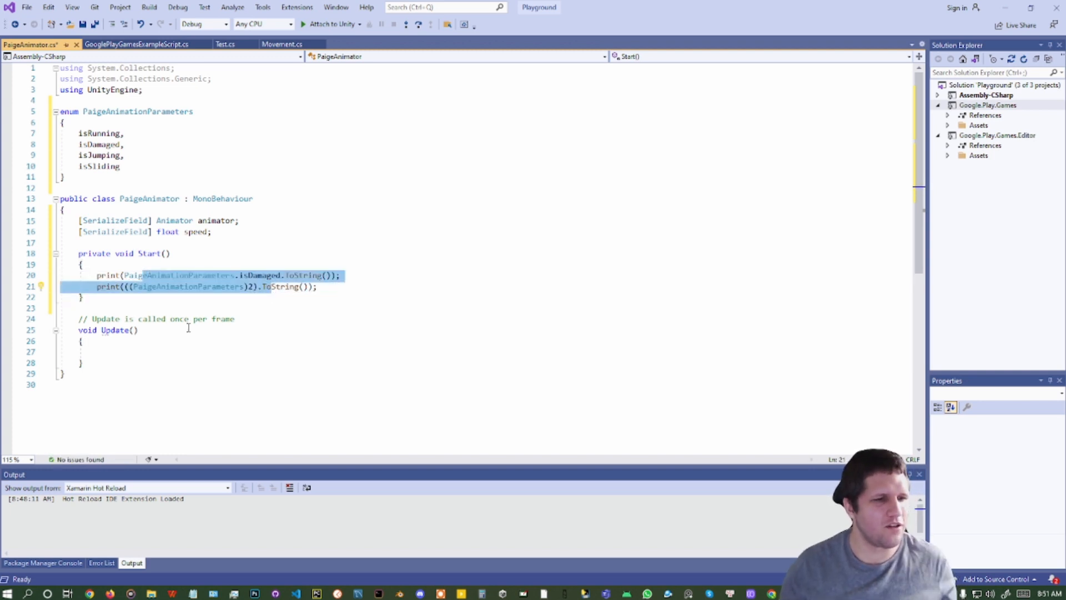
Start an if statement in the Update method whose condition calls Input.GetKeyDown()
left_click(138, 349)
type("i")
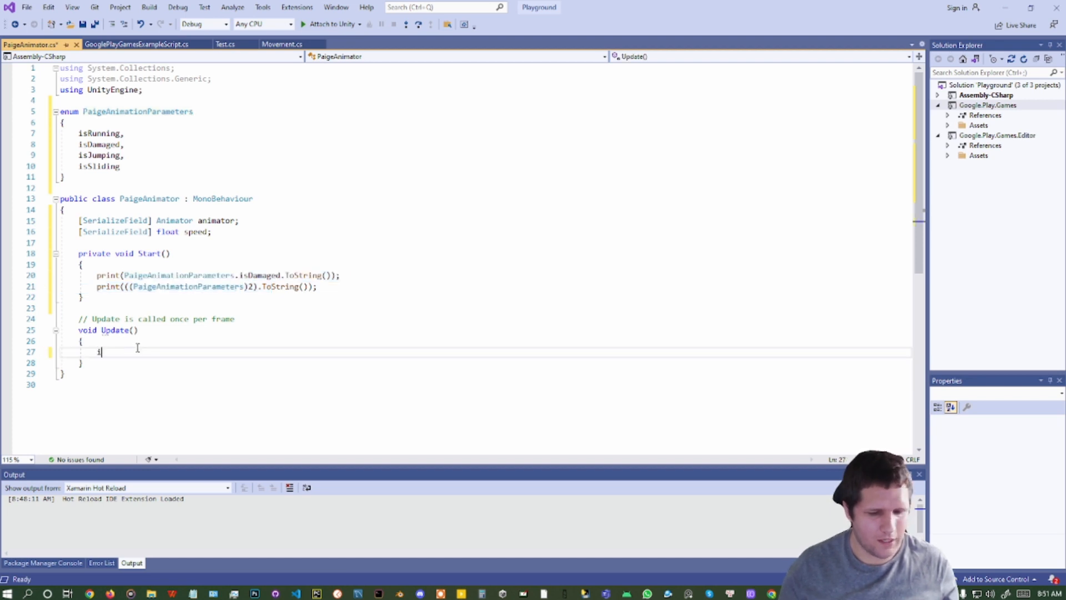
type("f(Input.GetKey")
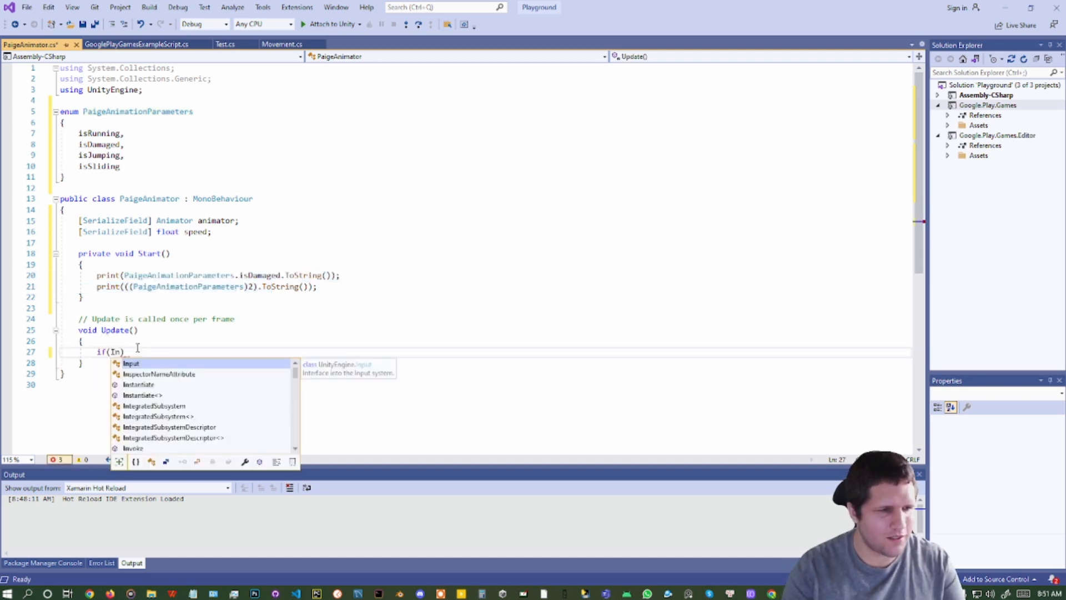
type("D")
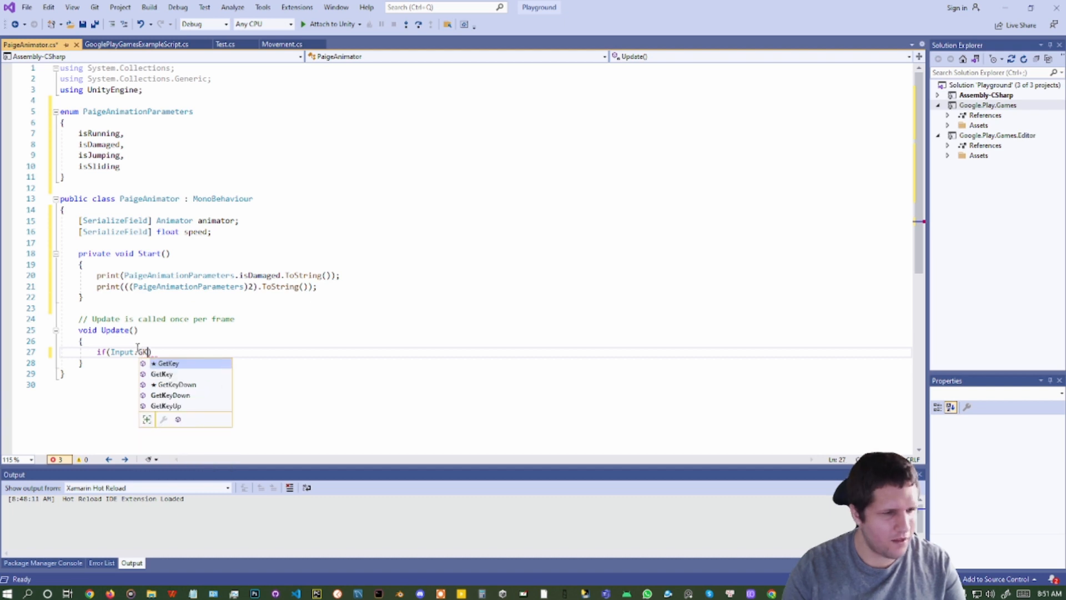
key("Tab")
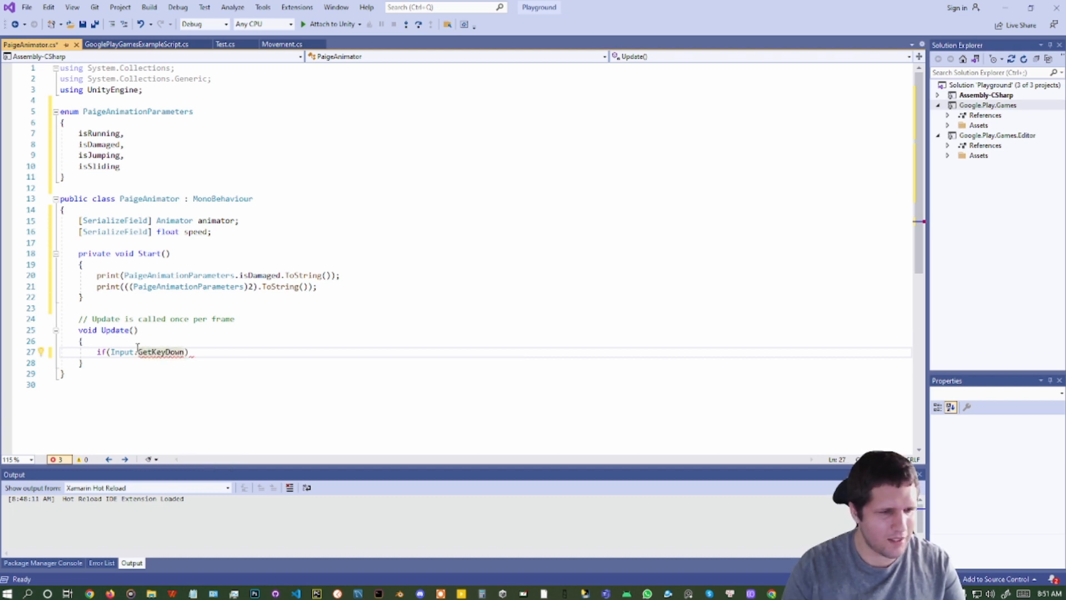
type("(")
Review the GetKey, GetKeyDown and GetKeyUp completions for Input and re-enter GetKeyDown in the if condition
double_click(138, 348)
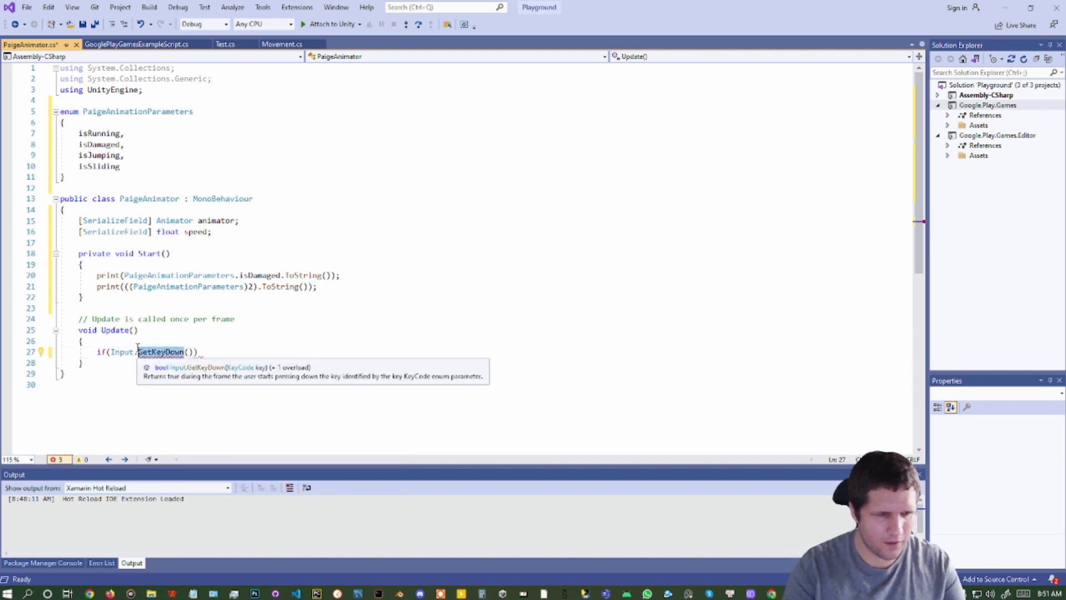
key("BackSpace")
type("GK")
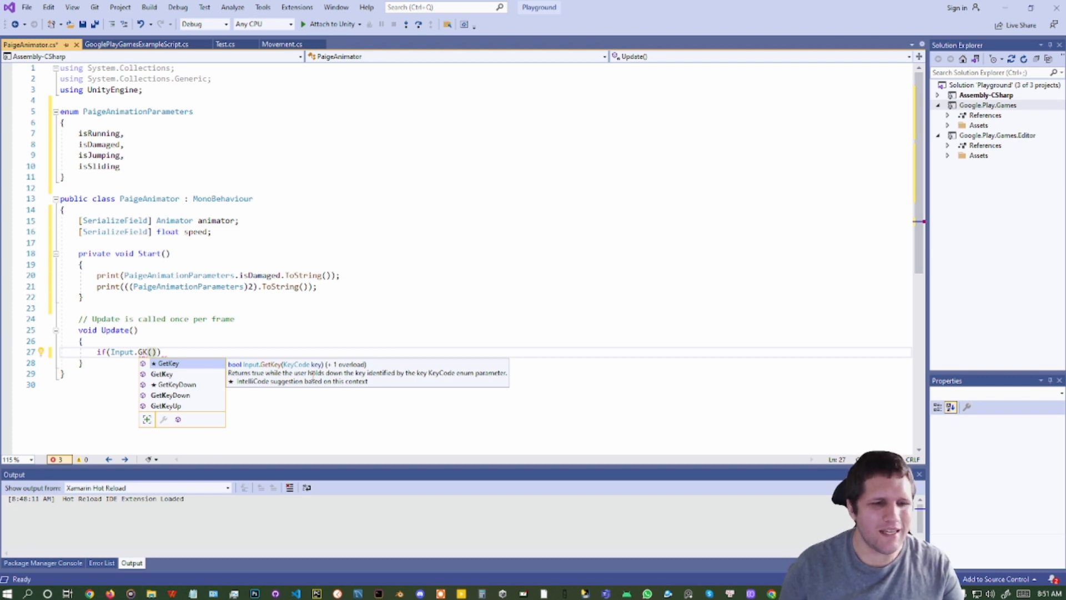
key("Down")
key("Down")
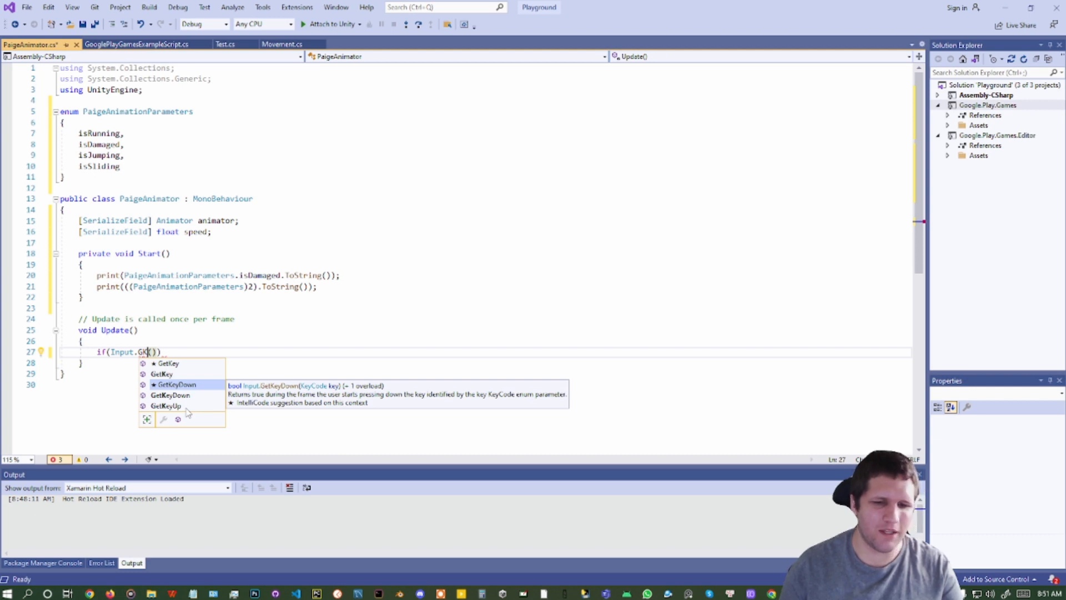
double_click(209, 385)
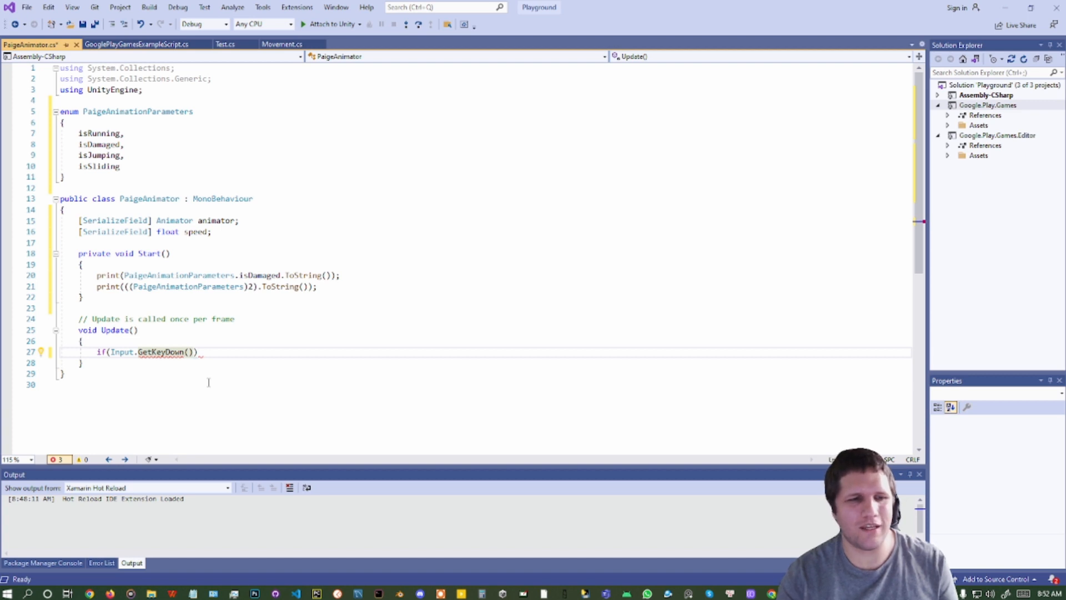
Pass KeyCode.R as the argument of the GetKeyDown call in the if condition
key("Right")
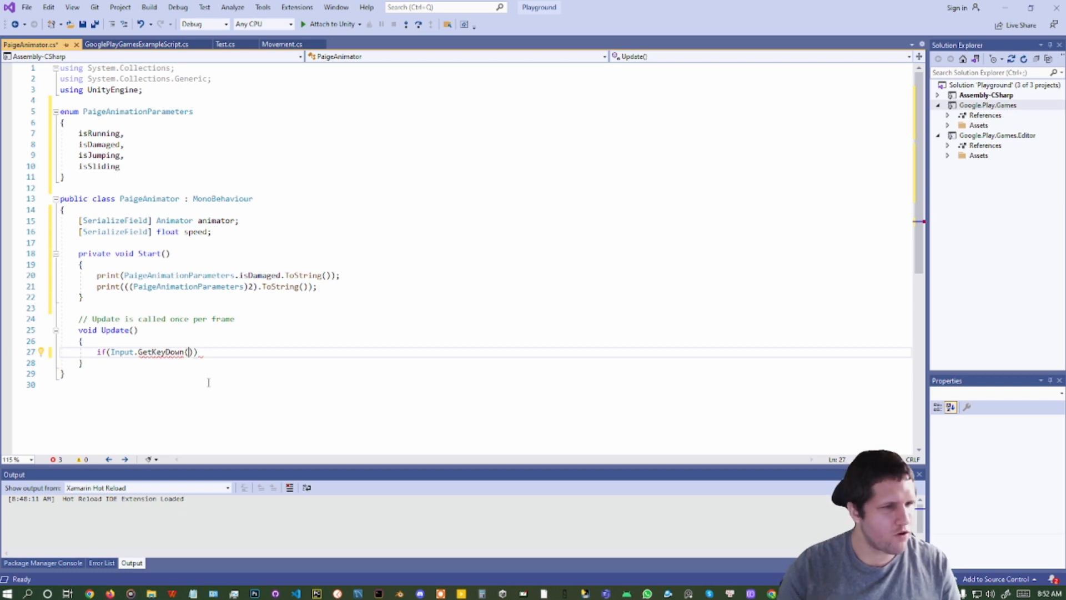
type("R")
key("ctrl+space")
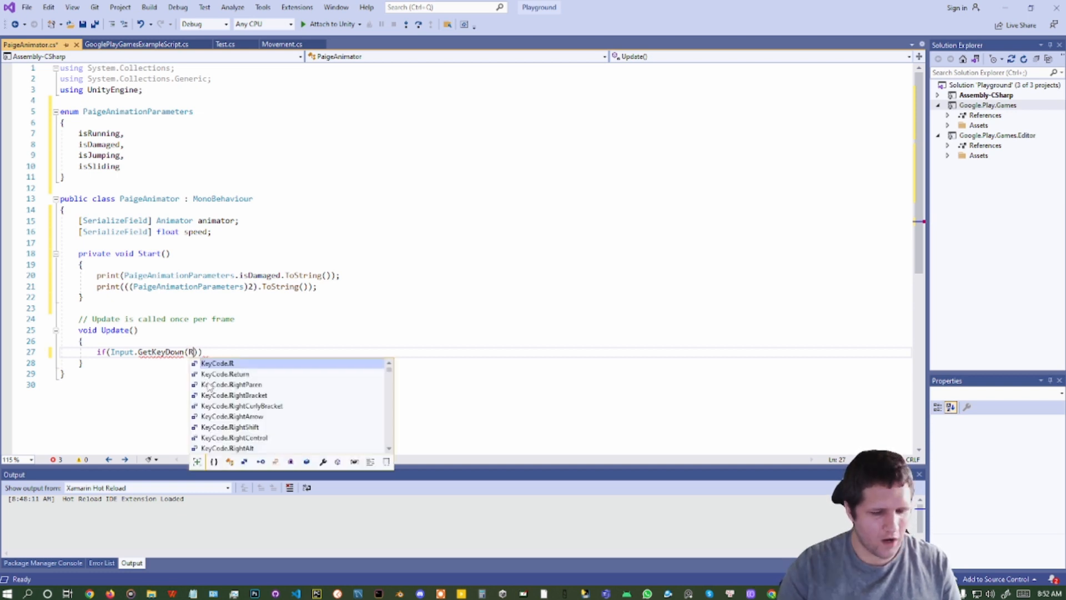
key("Tab")
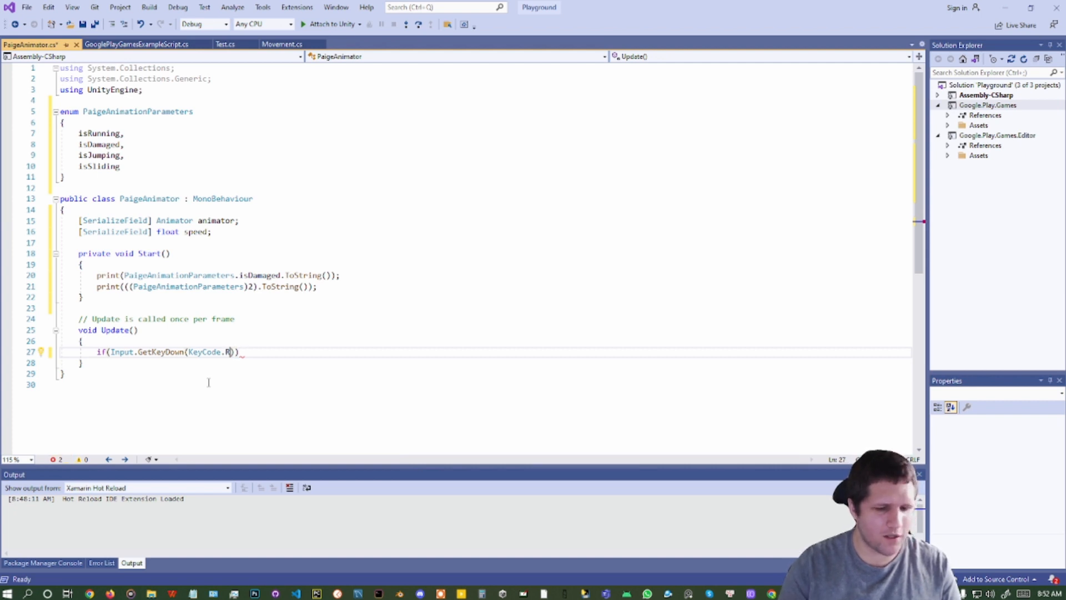
Clear the key name after KeyCode, look through the available KeyCode members and re-enter R
key("BackSpace")
key("ctrl+space")
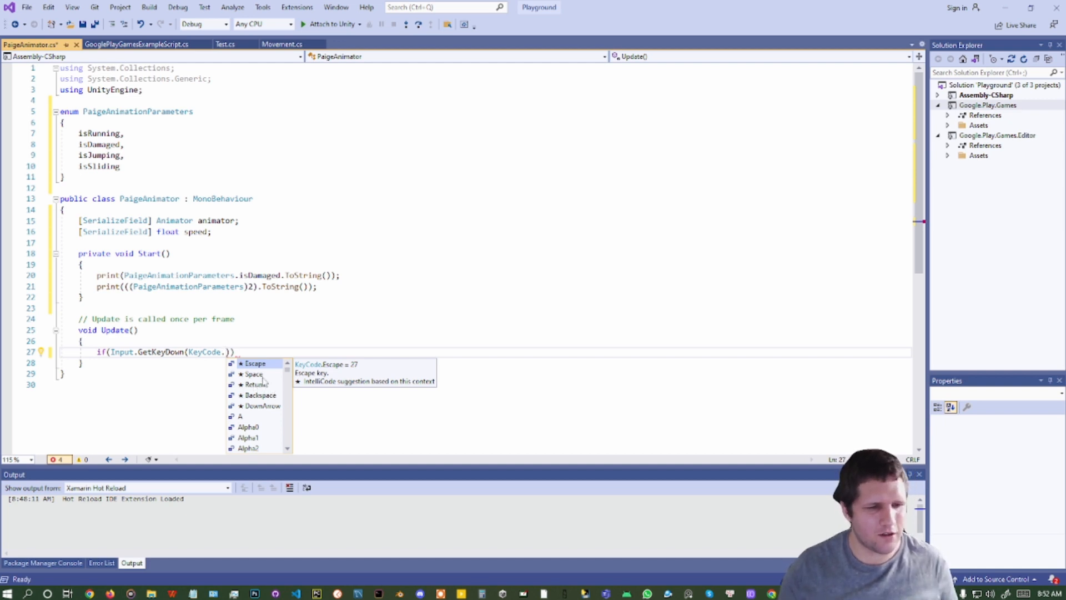
scroll(276, 401, "down", 2)
scroll(277, 401, "down", 5)
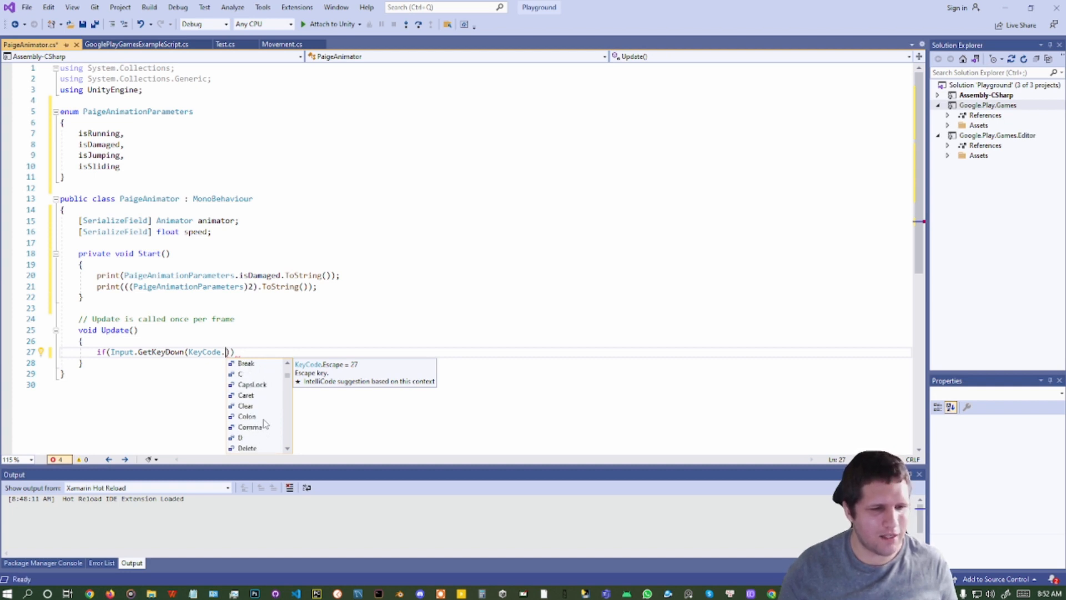
type("R")
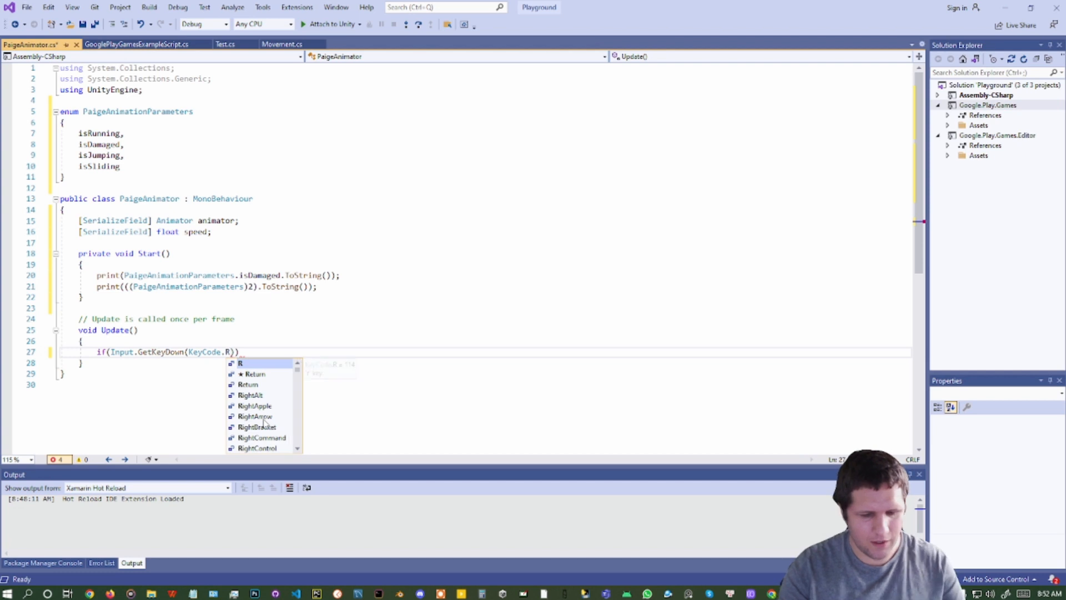
Add an empty braced block after the if condition that checks for the R key
key("Right")
key("Right")
type("{")
key("Return")
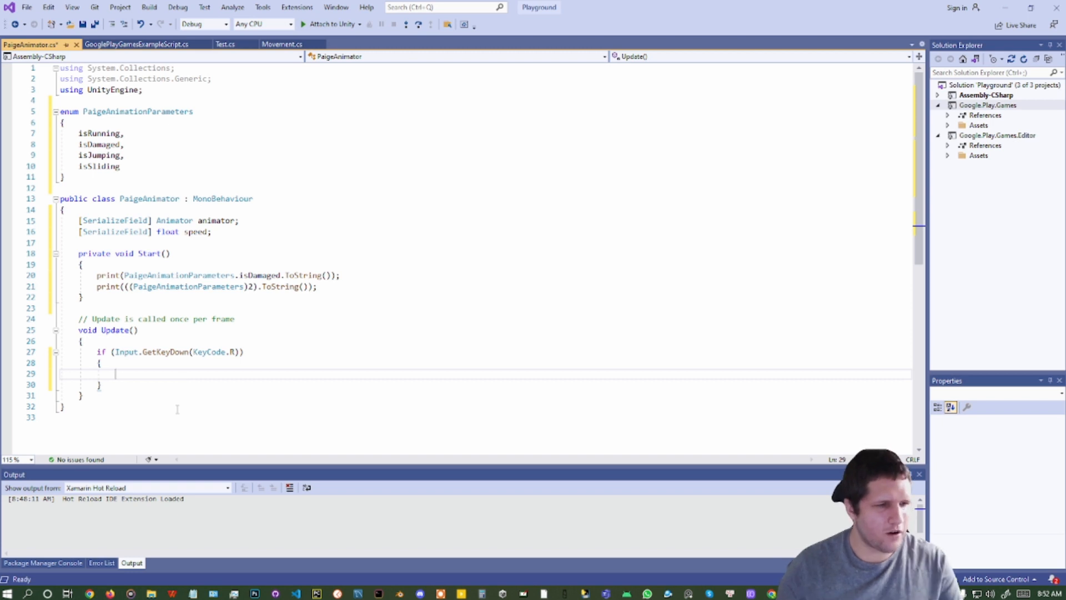
Declare a bool field named isRunning initialised to false between the speed field and the Start method
left_click(156, 241)
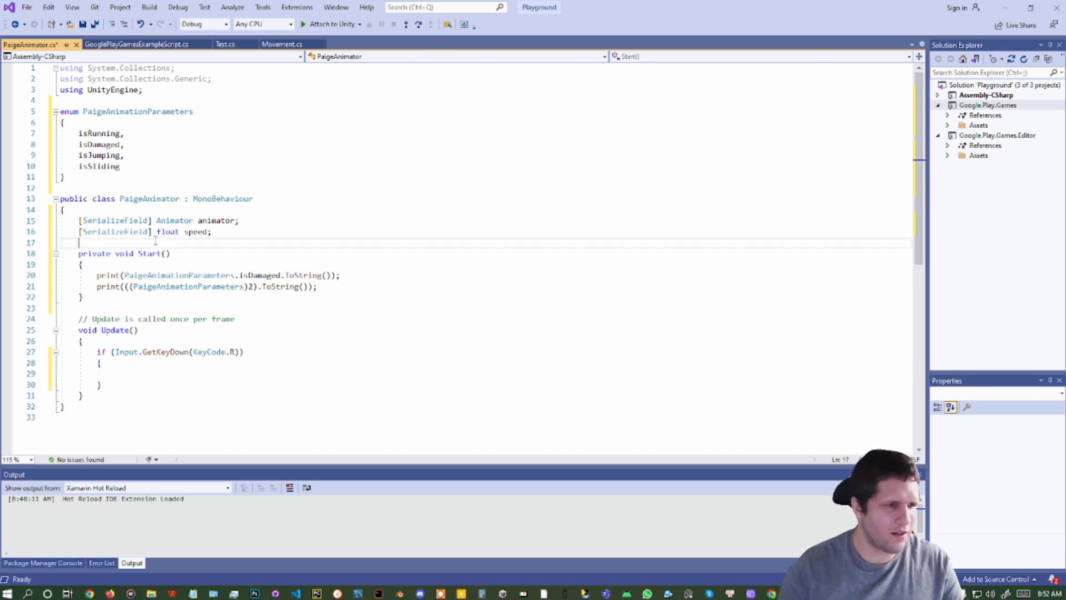
key("Return")
key("Return")
key("Up")
type("b")
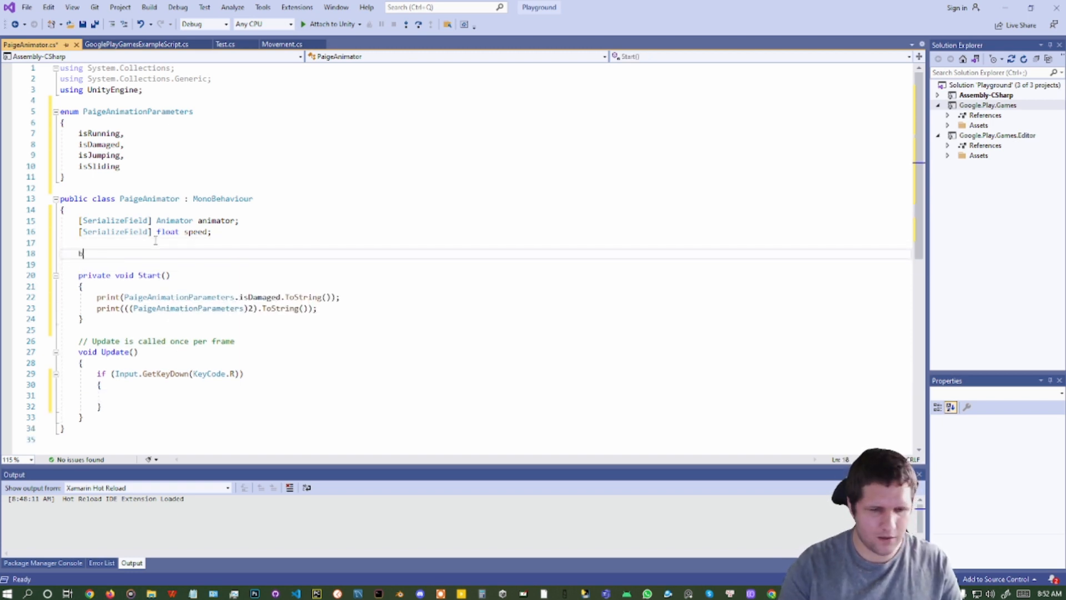
type("ool isRun")
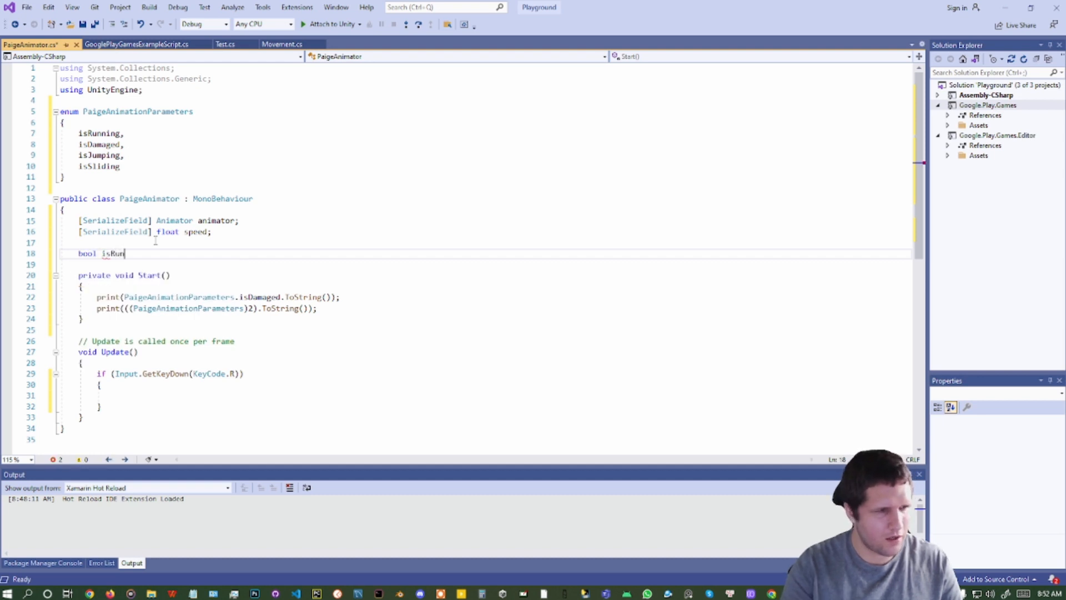
type("ning = false;")
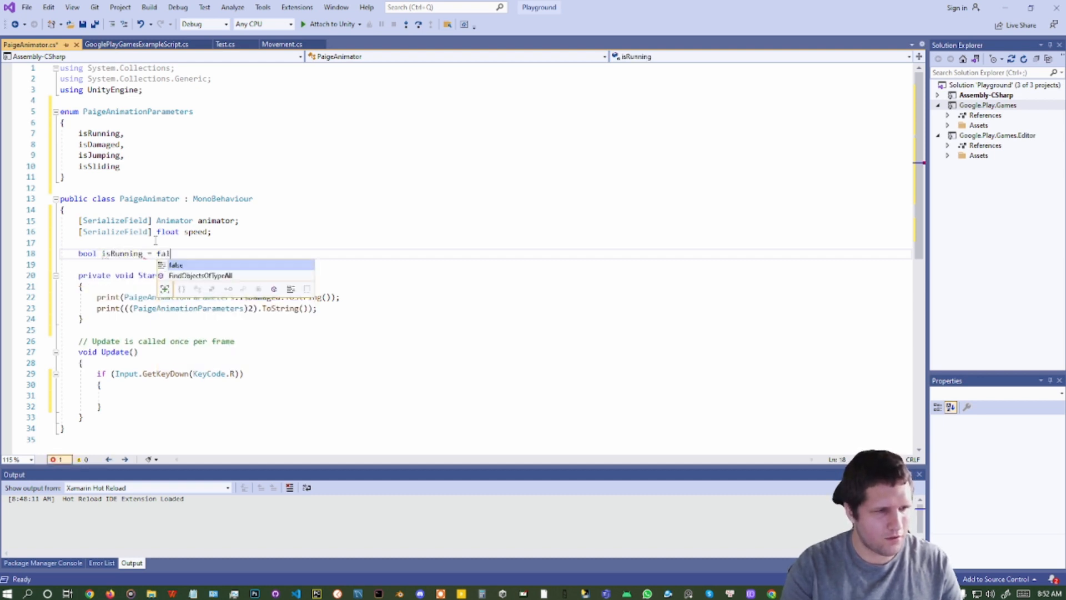
Write an animator.SetBool() call with empty arguments inside the if block for the R key
left_click(131, 397)
type("animator")
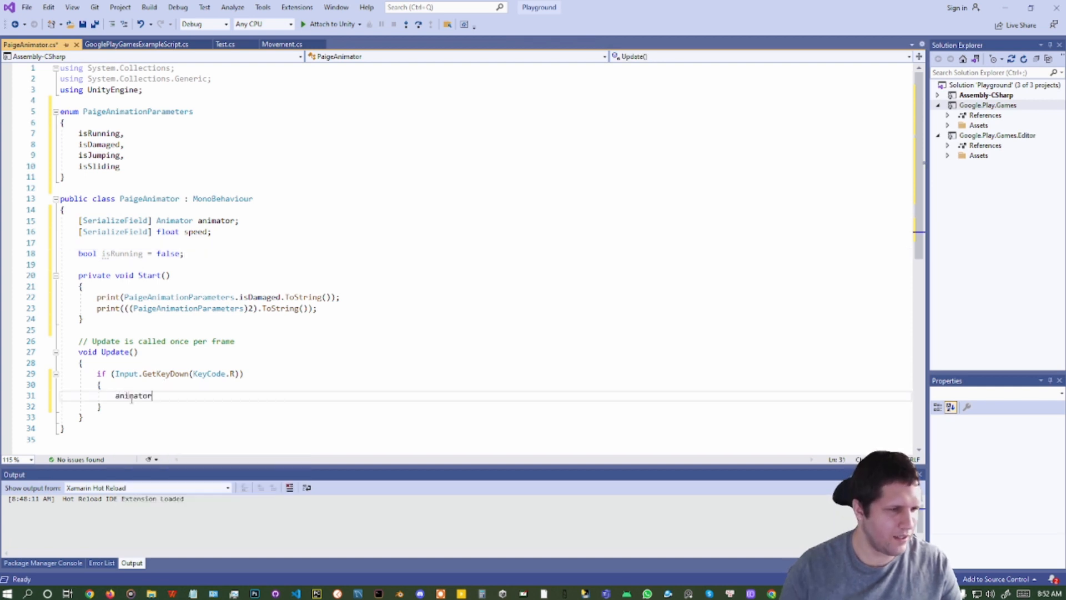
type(".Set")
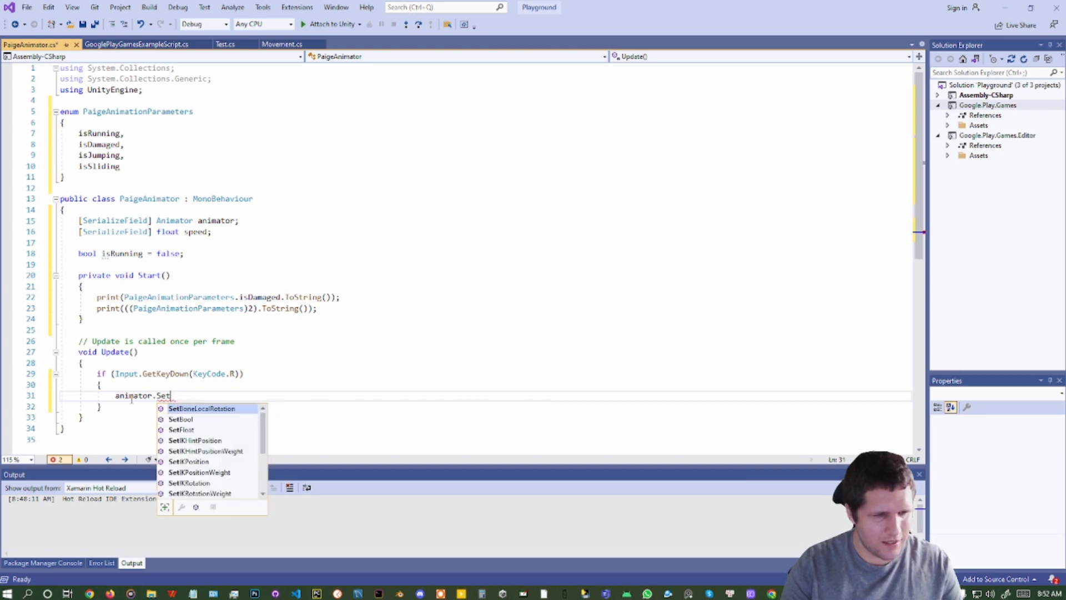
type("Boo")
key("Tab")
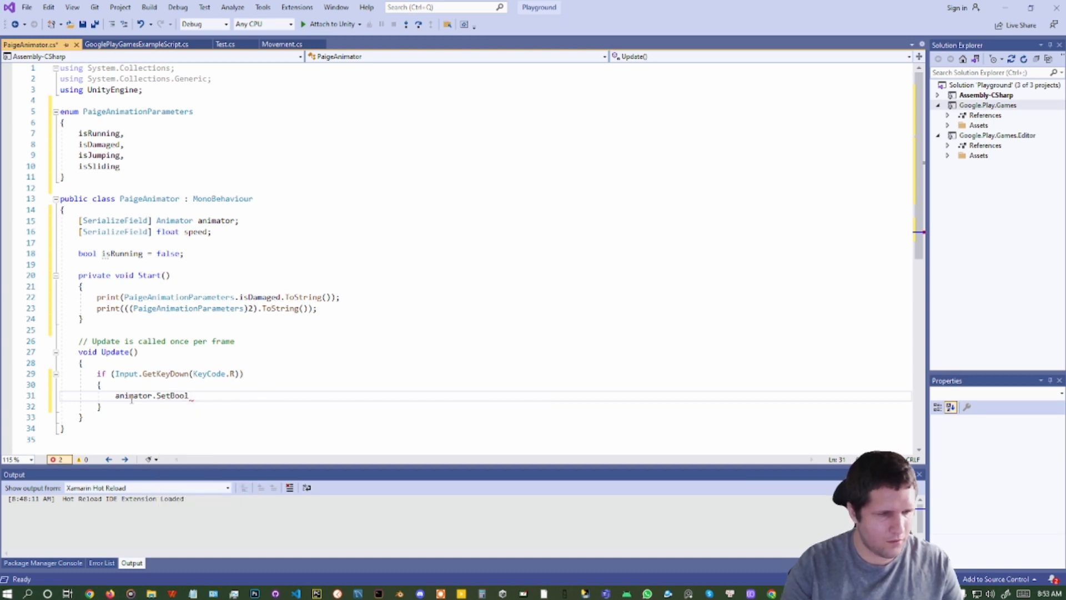
type("()")
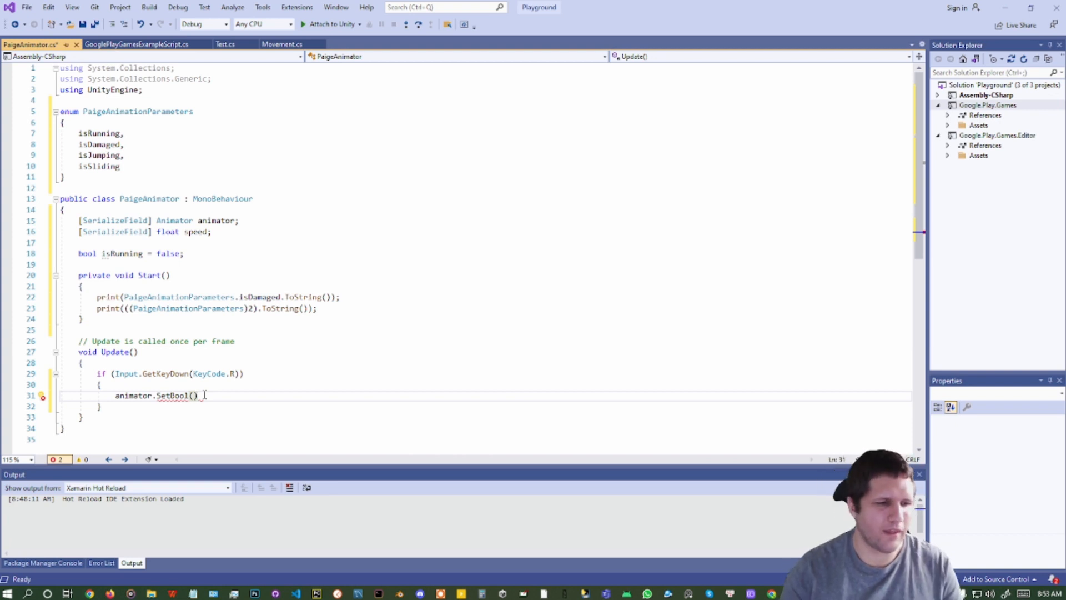
type(";")
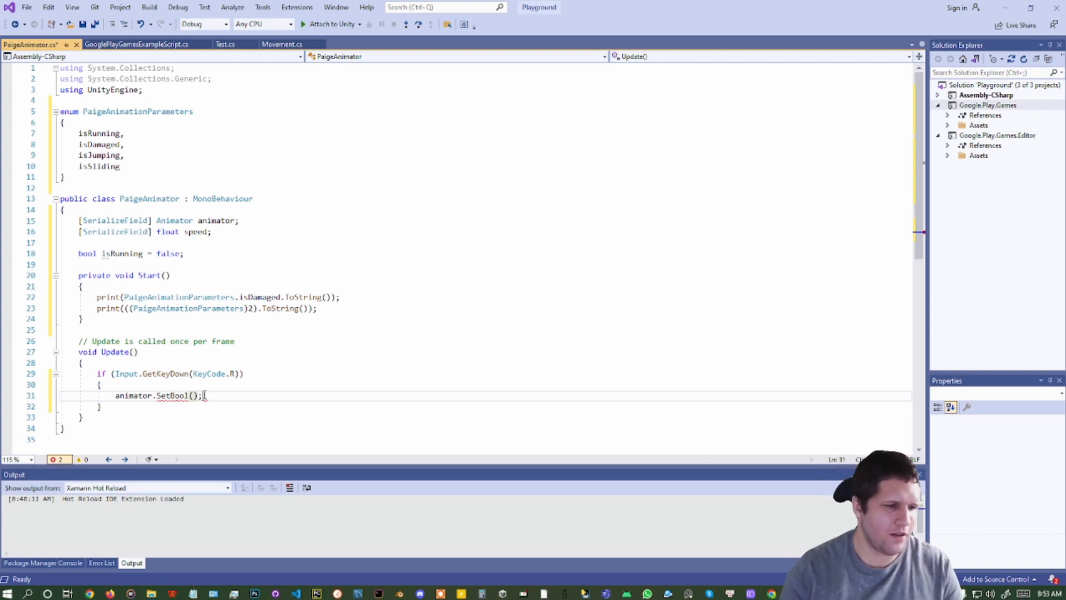
Pass PaigeAnimationParameters.isRunning as the first argument of the SetBool call
mouse_move(190, 396)
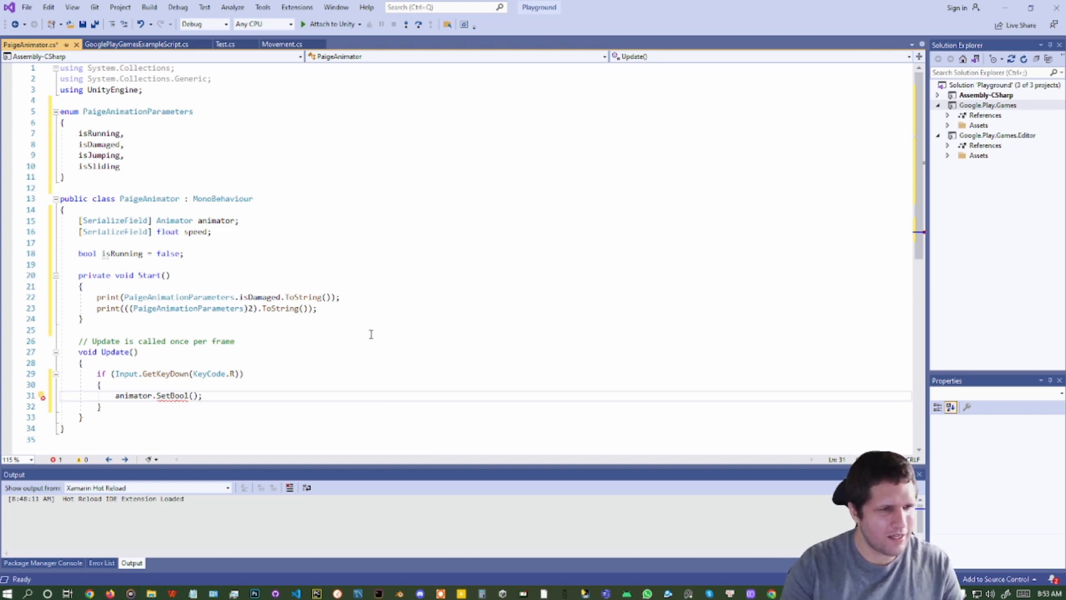
type("PaigeAnimationParameters")
key("Down")
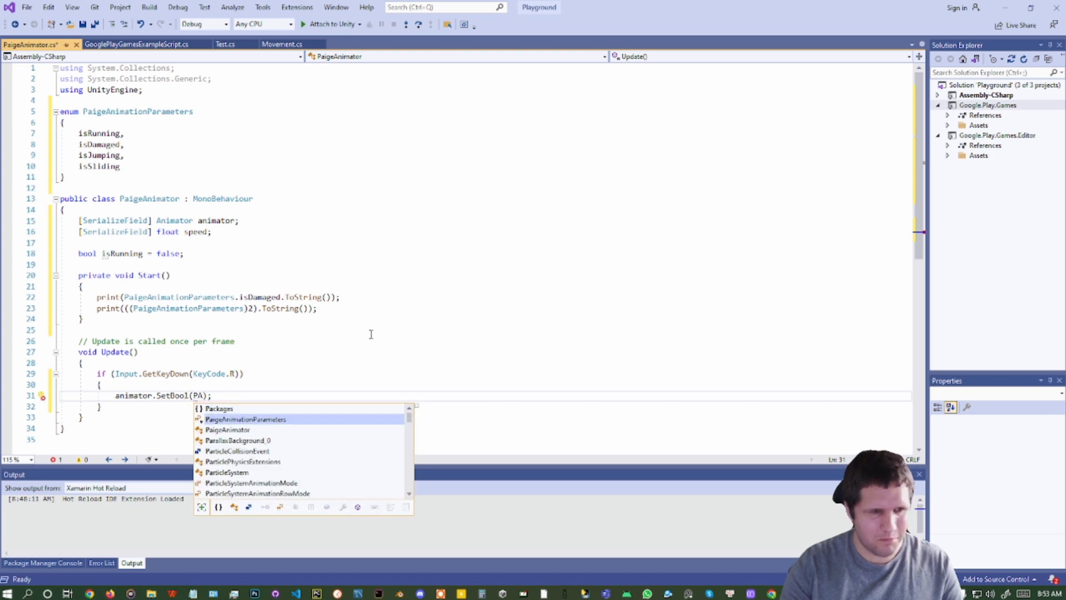
key("Tab")
type(".")
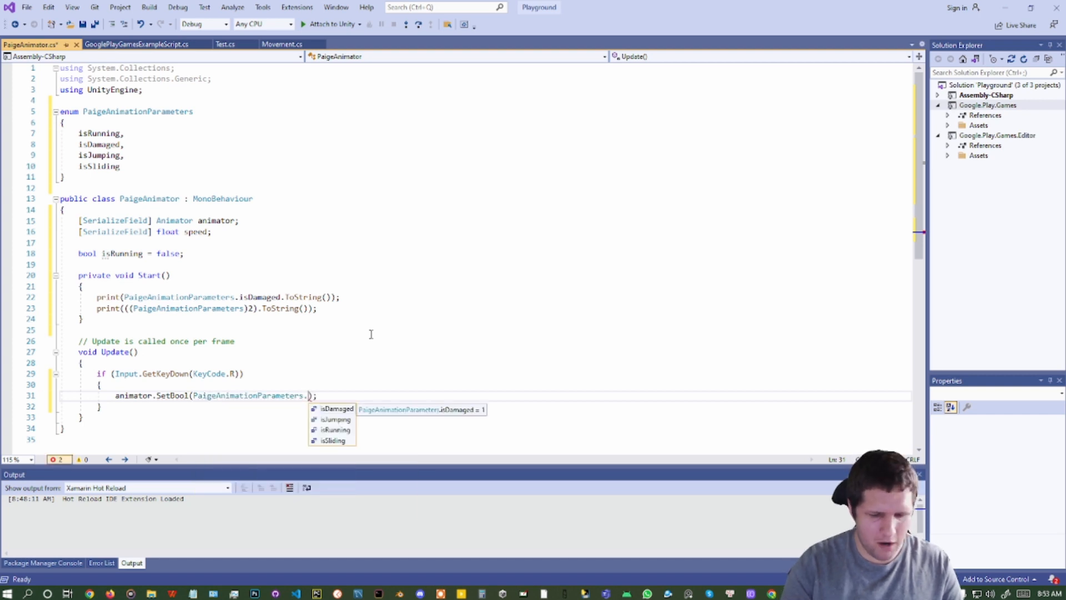
key("Down")
key("Down")
key("Tab")
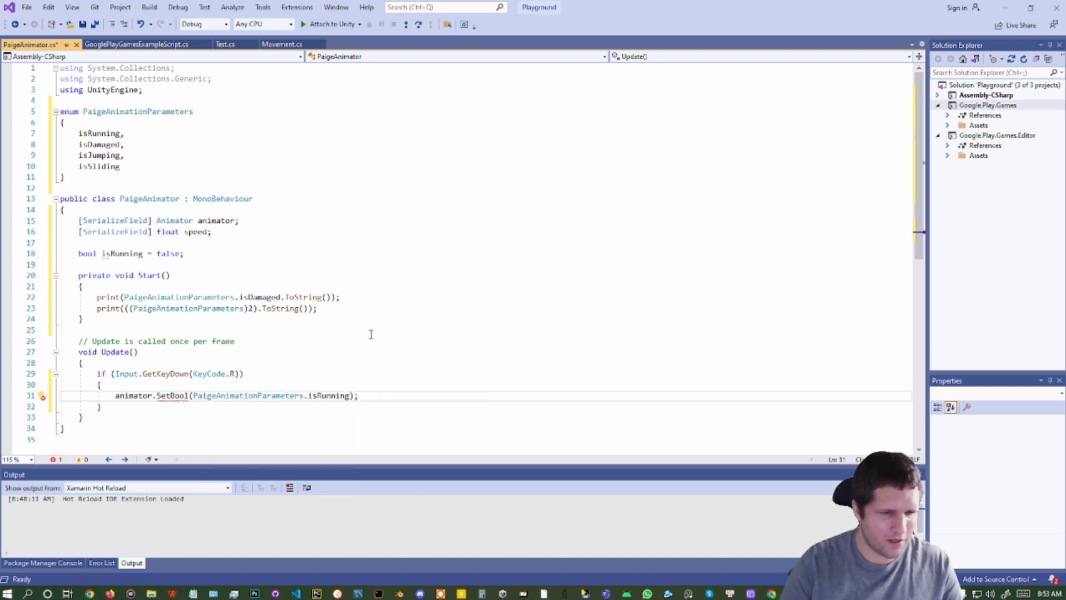
Add isRunning as the second SetBool argument and append .ToString() to PaigeAnimationParameters.isRunning in the first argument
type(", i")
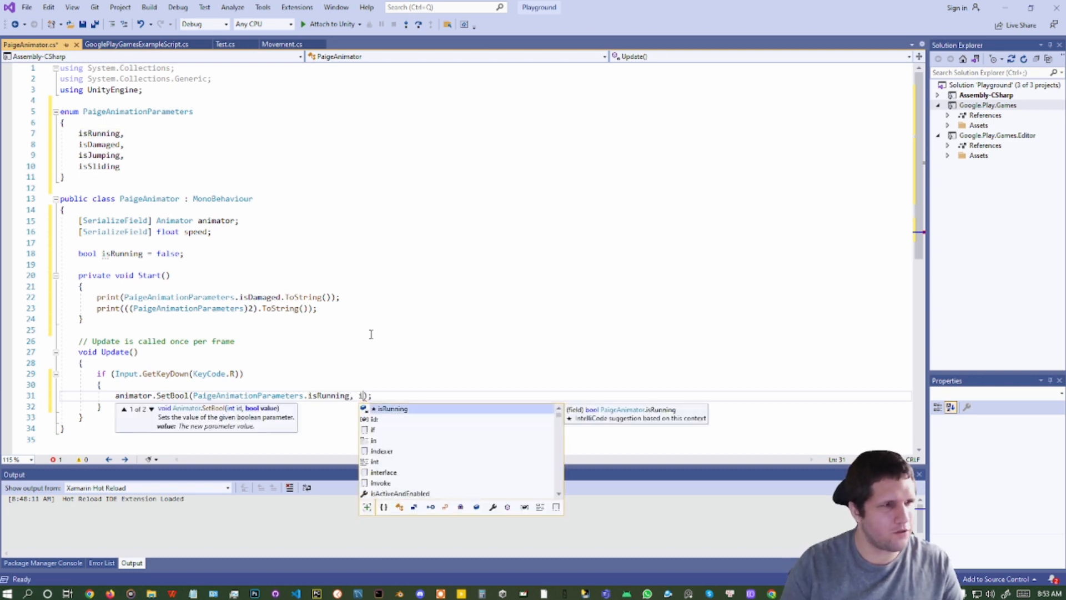
key("Tab")
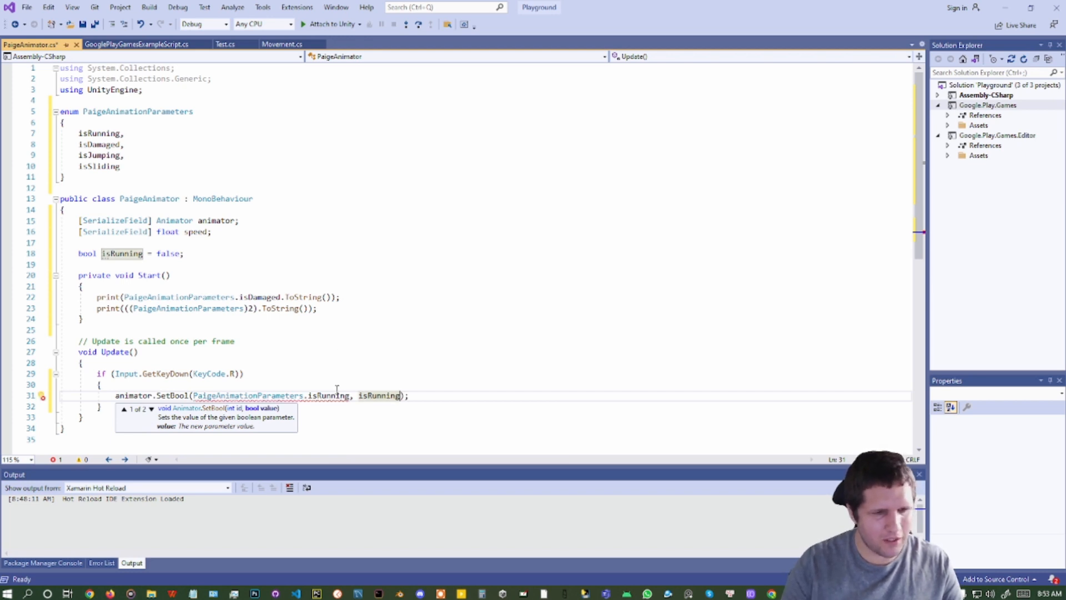
mouse_move(332, 396)
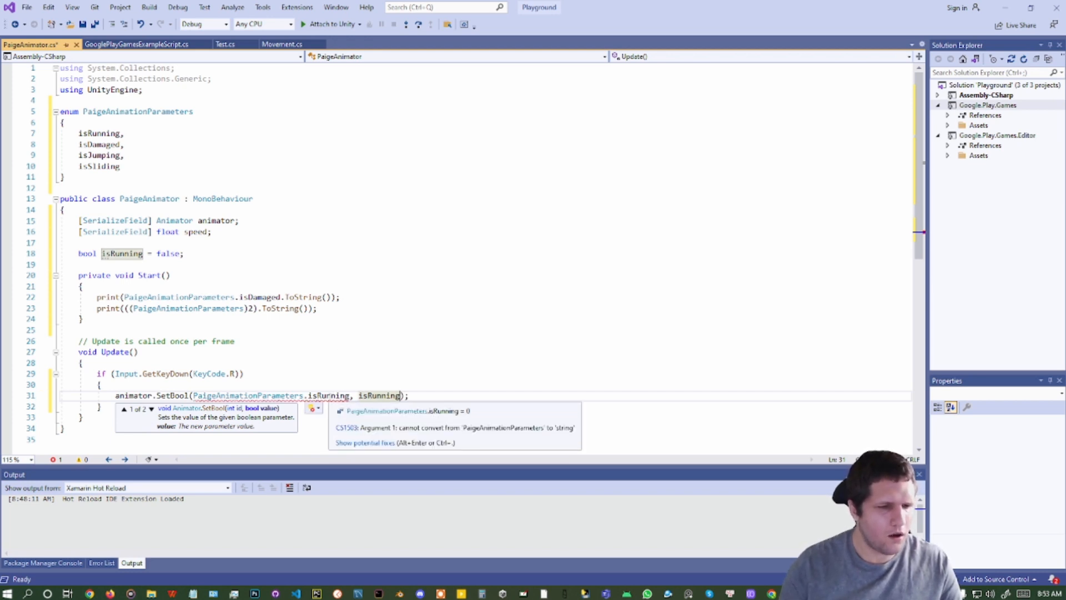
left_click(335, 396)
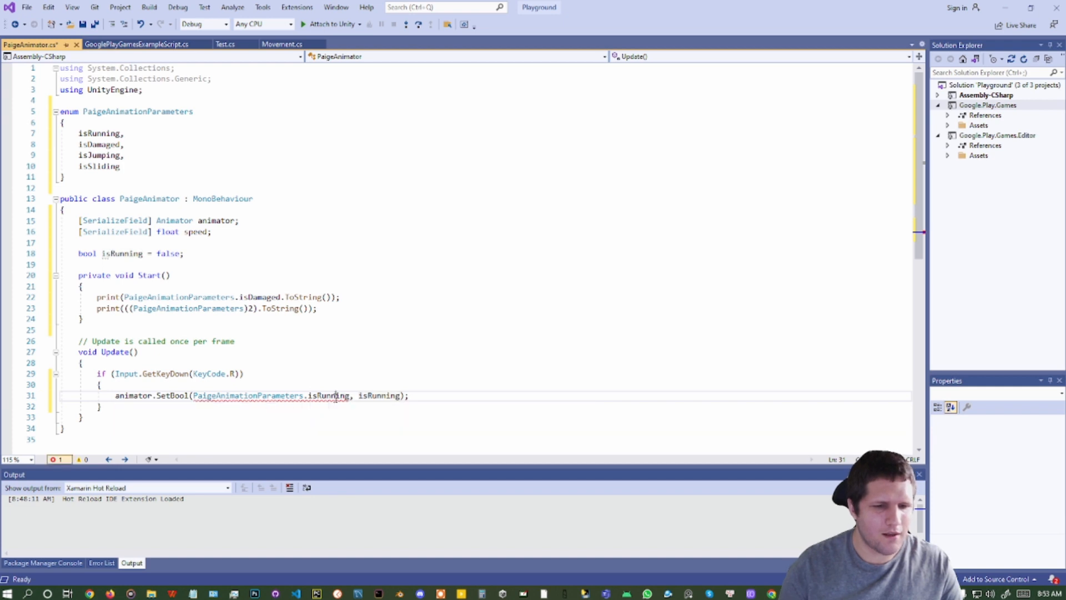
key("Right")
key("Right")
key("Right")
type(".T")
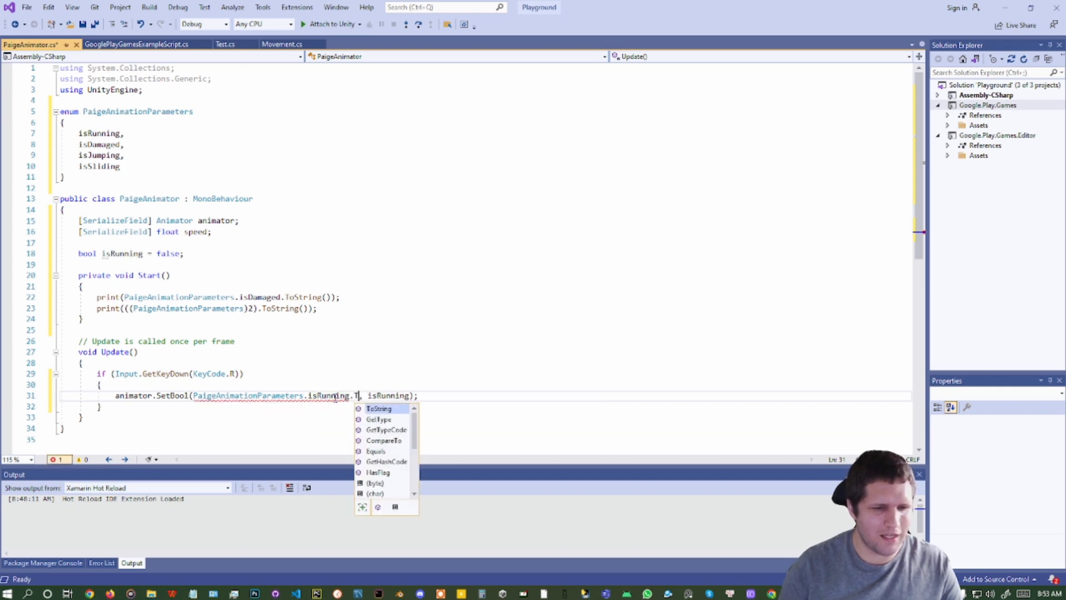
type("oString()")
key("Right")
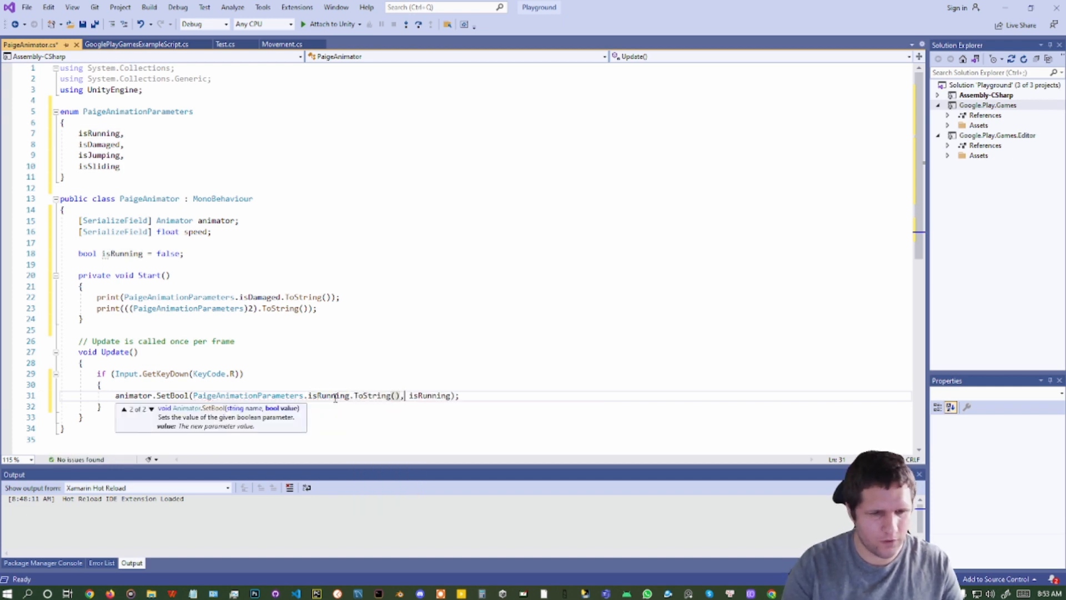
Insert the toggle statement isRunning = !isRunning; above the SetBool call in the R key block, separated by a blank line
left_click(307, 389)
key("Return")
key("Return")
key("Up")
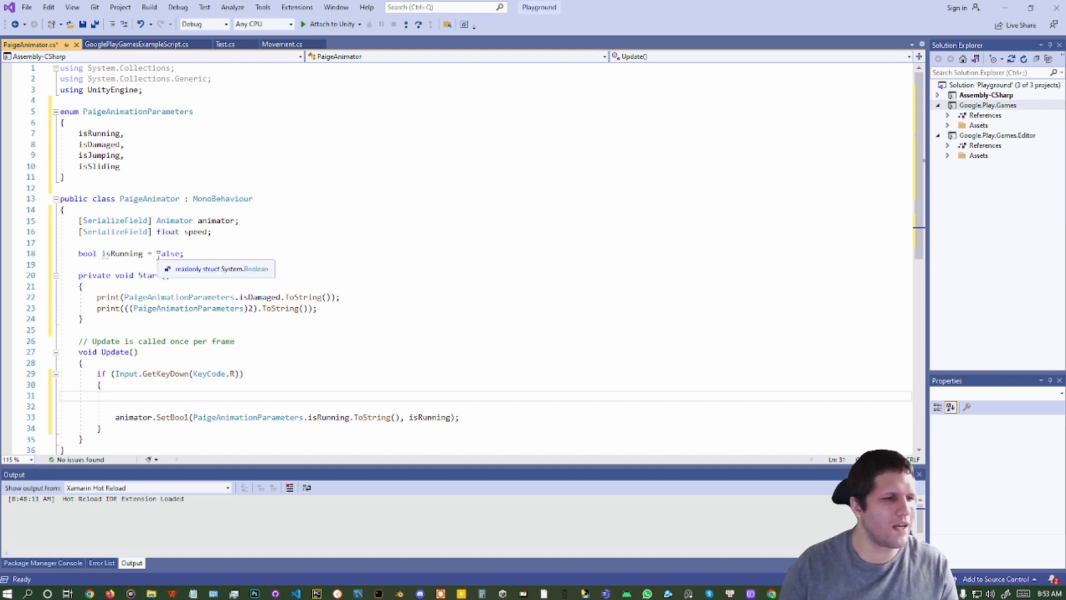
type("isRunning = ")
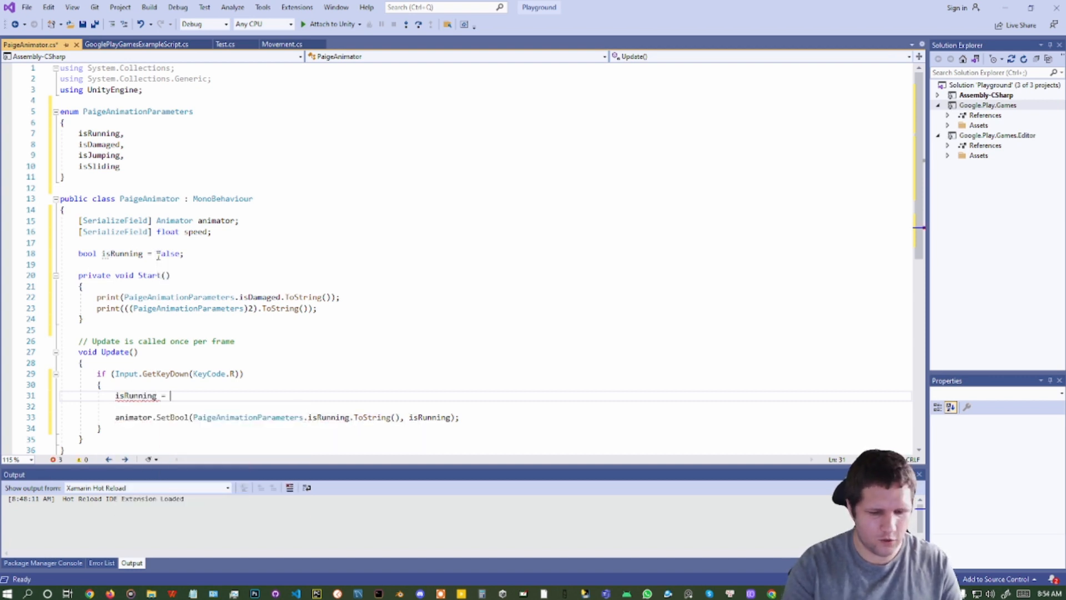
type("!isRunning")
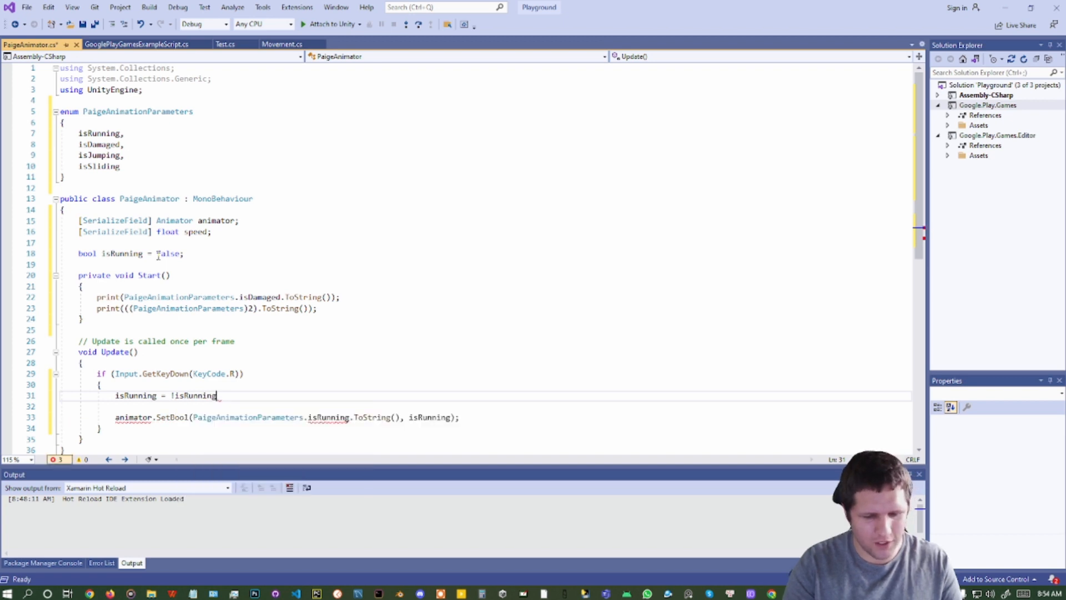
type(";")
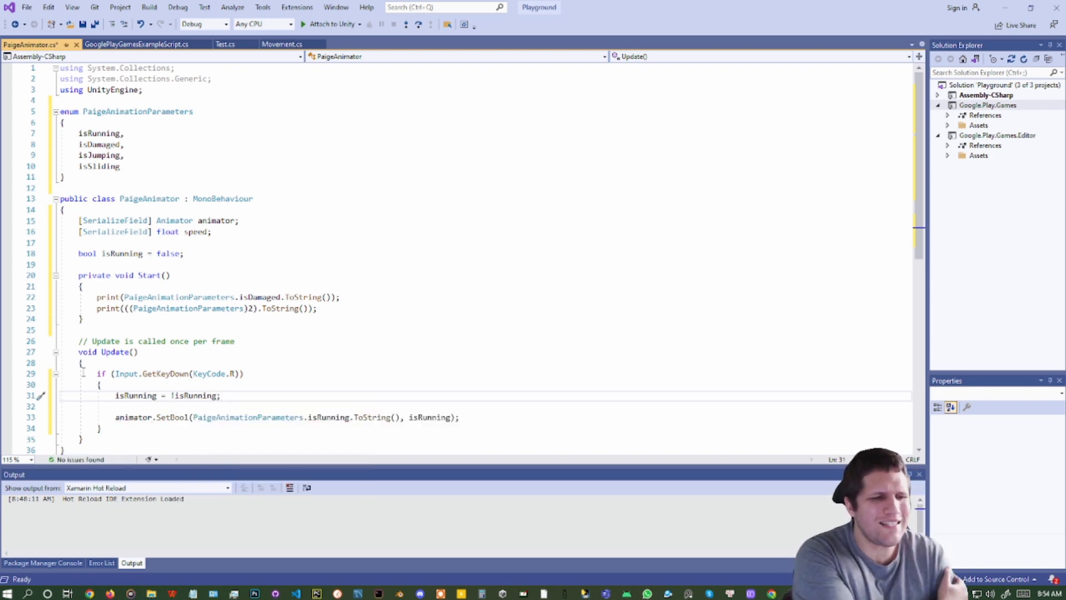
double_click(122, 396)
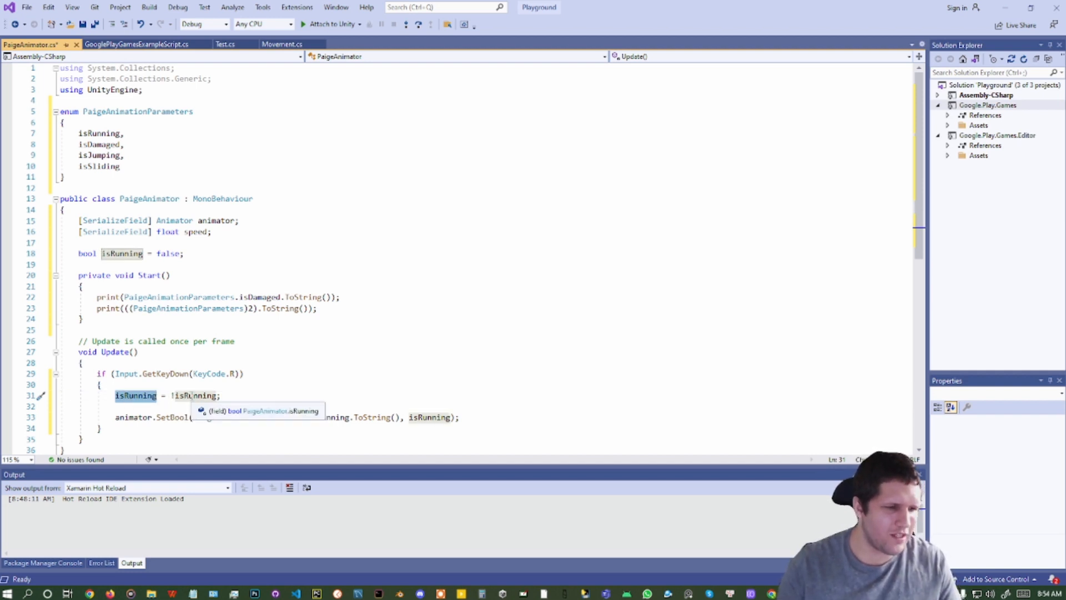
left_click(131, 396)
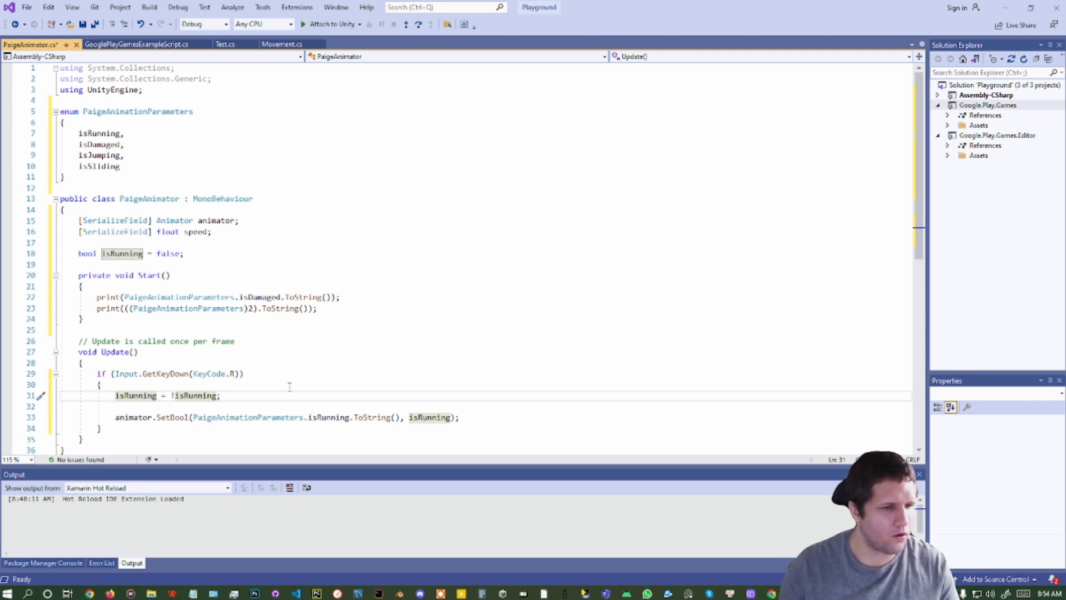
Add a second if block in Update, below the R key block, that checks Input.GetKeyDown(KeyCode.S)
left_click(147, 427)
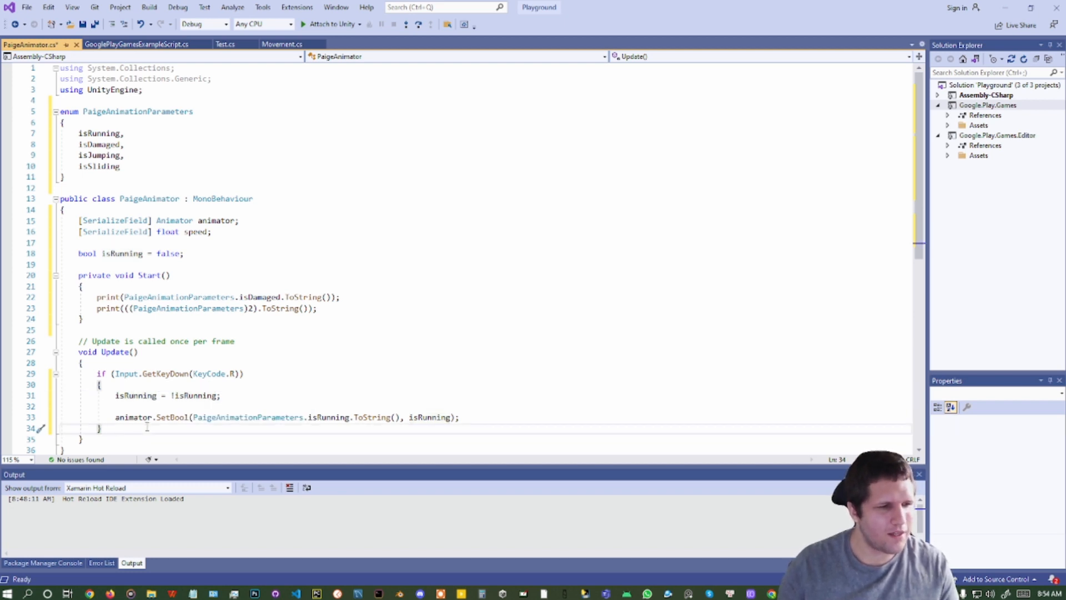
key("Return")
key("Return")
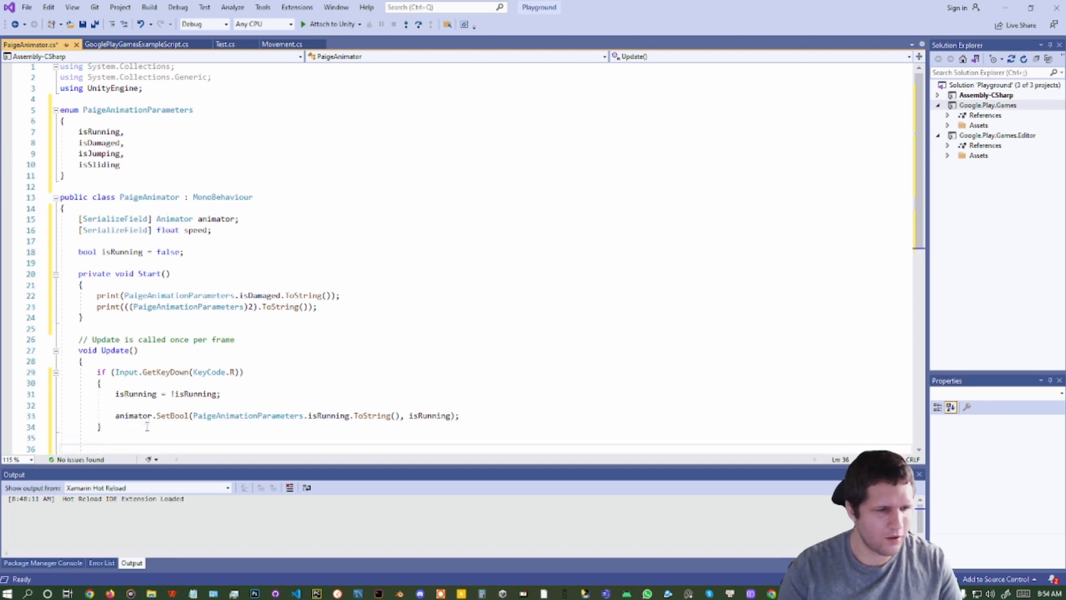
type("if(")
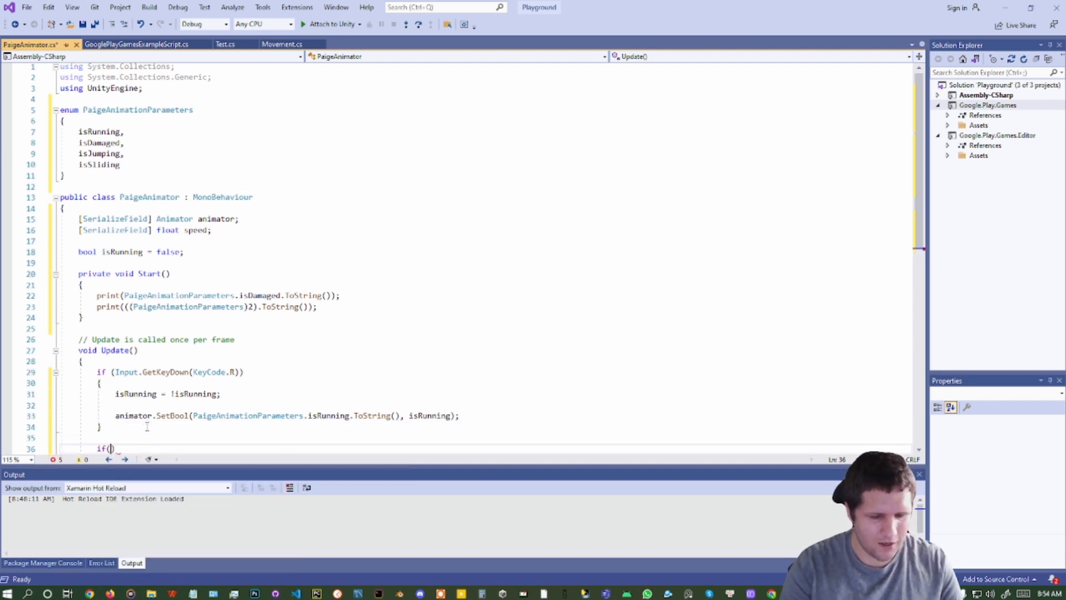
type("Input")
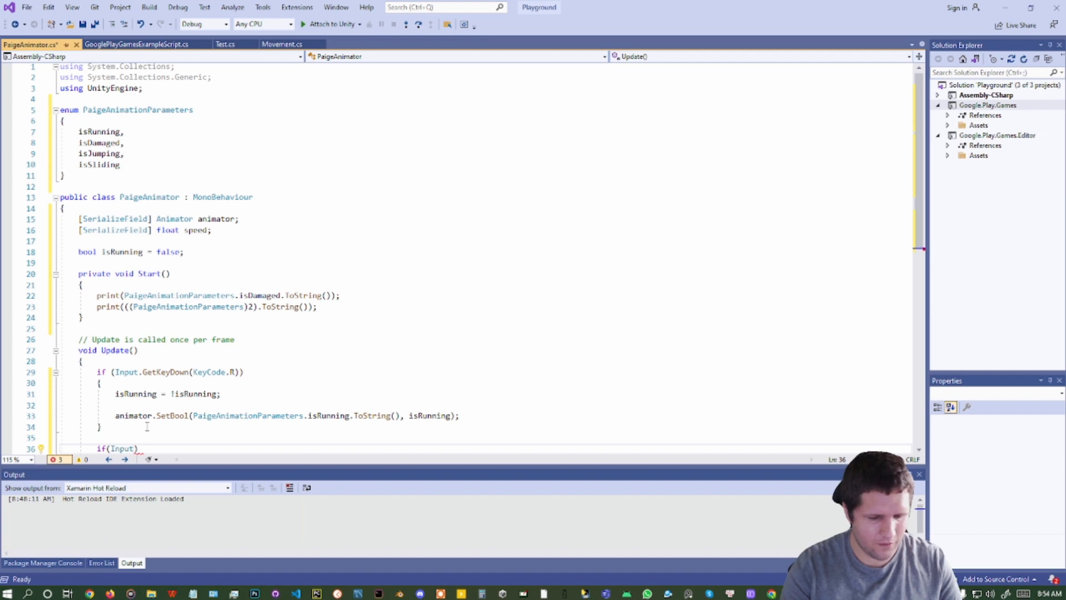
type(".GetKeyDown")
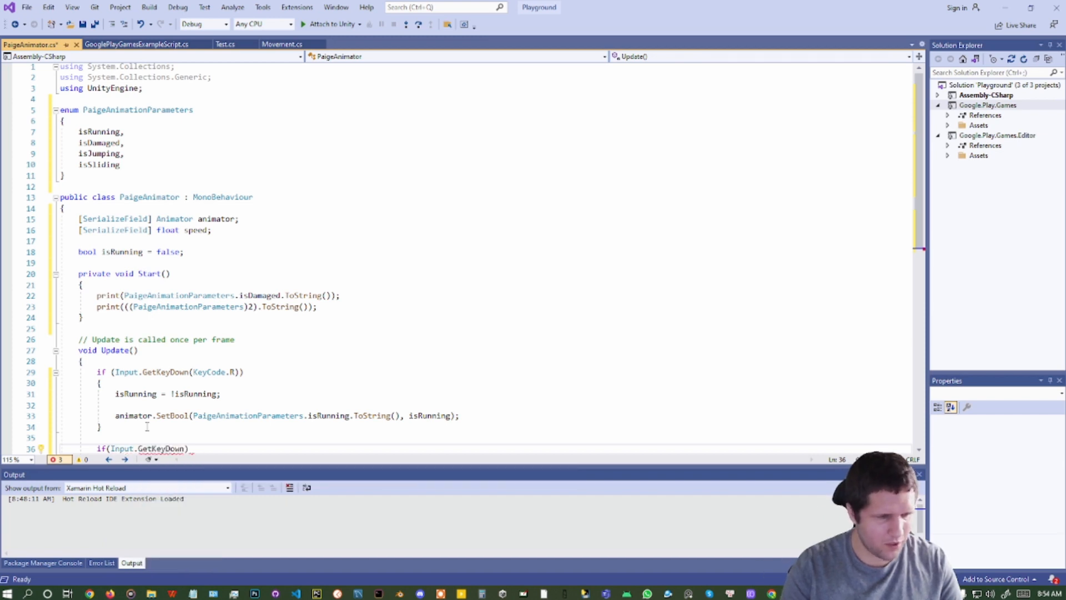
type("(KeyCode.")
type("S")
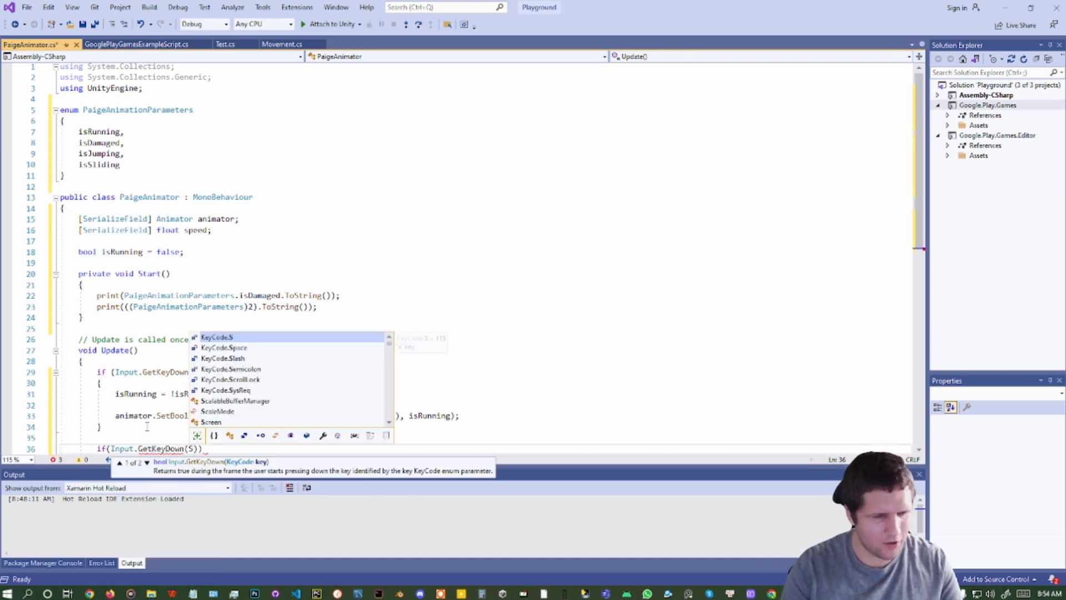
key("Tab")
type("){")
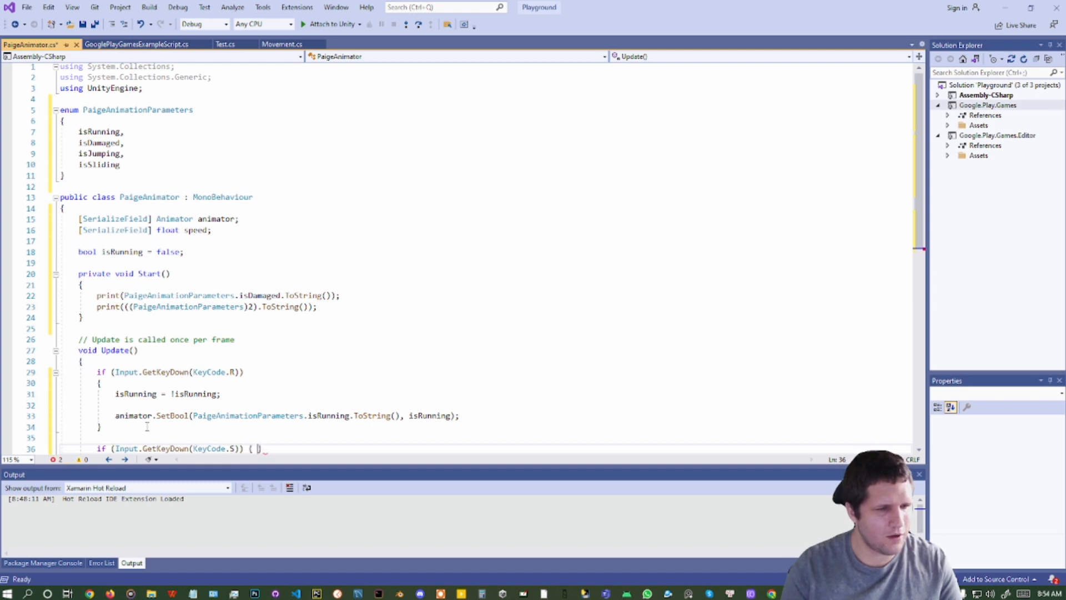
key("Return")
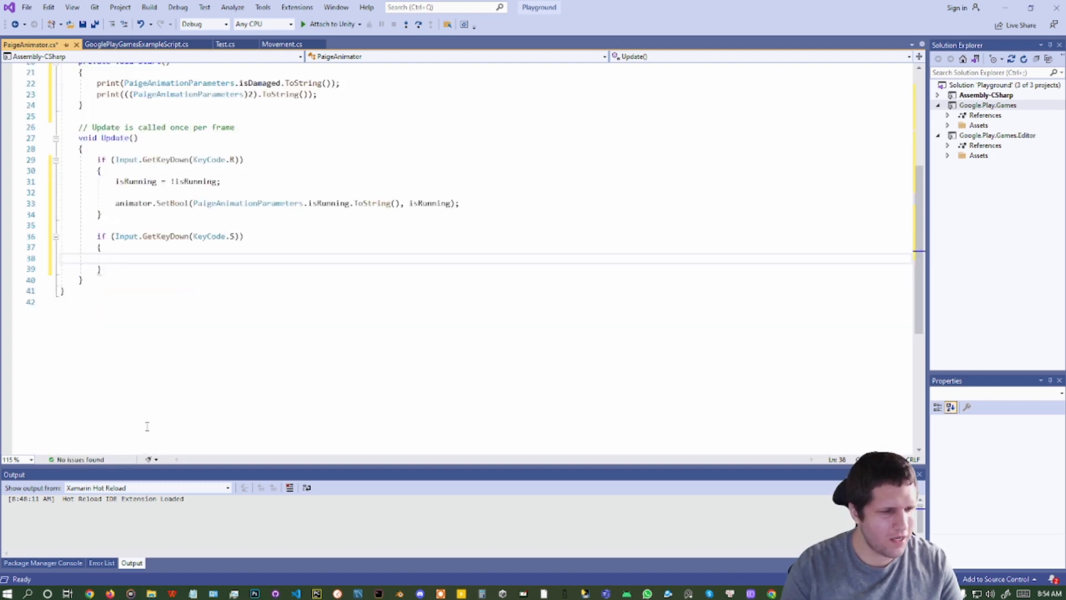
Assign the speed field to animator.speed inside the S key block
type("animator.")
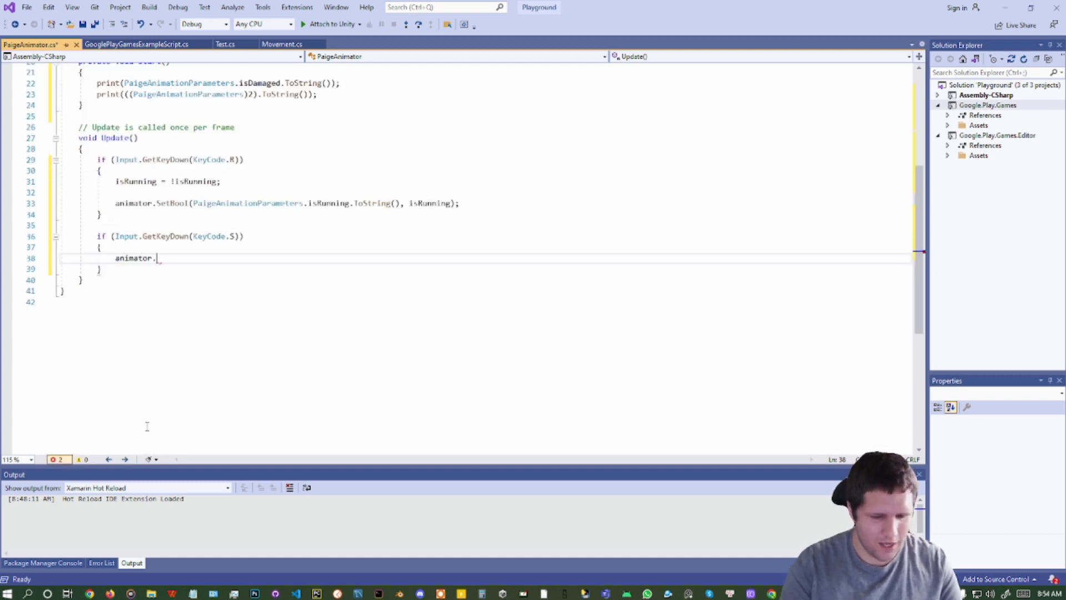
key("Down")
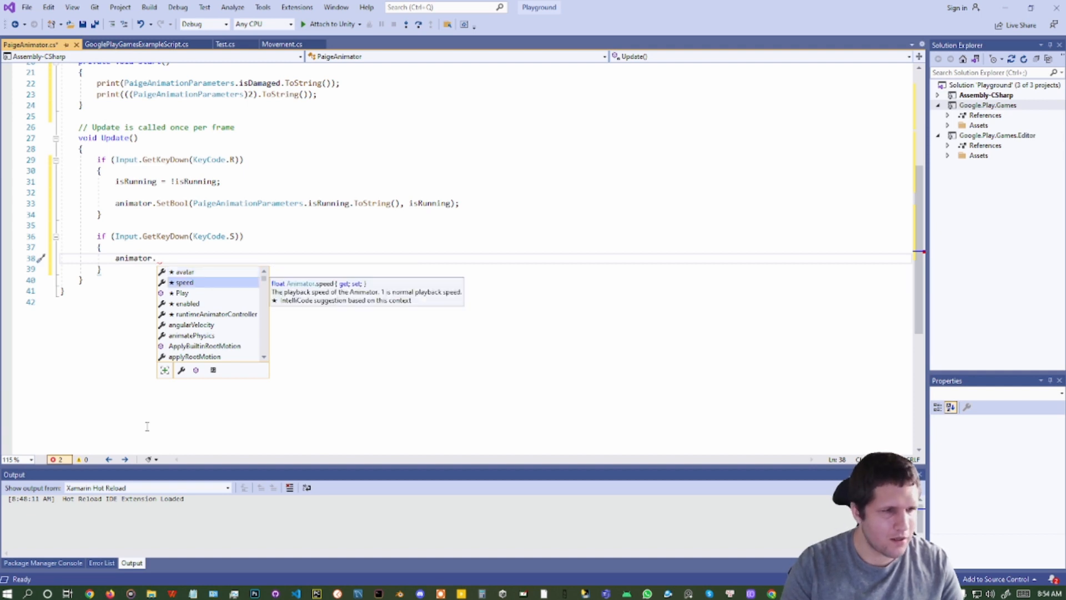
key("Tab")
type("= speed")
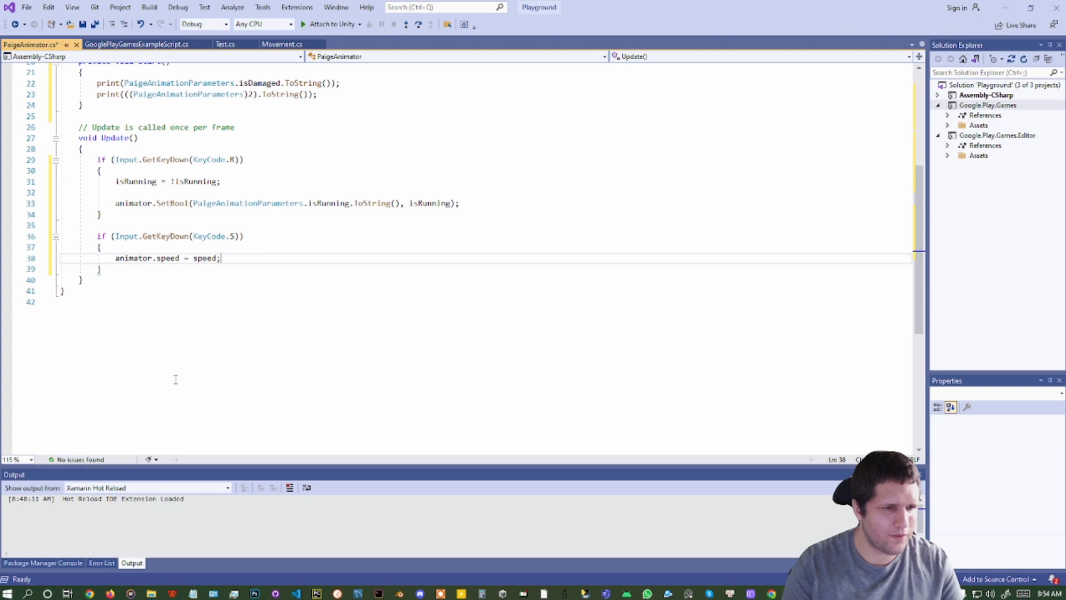
Initialise the serialized float field speed to 1 and save the PaigeAnimator script
scroll(176, 379, "up", 3)
double_click(191, 116)
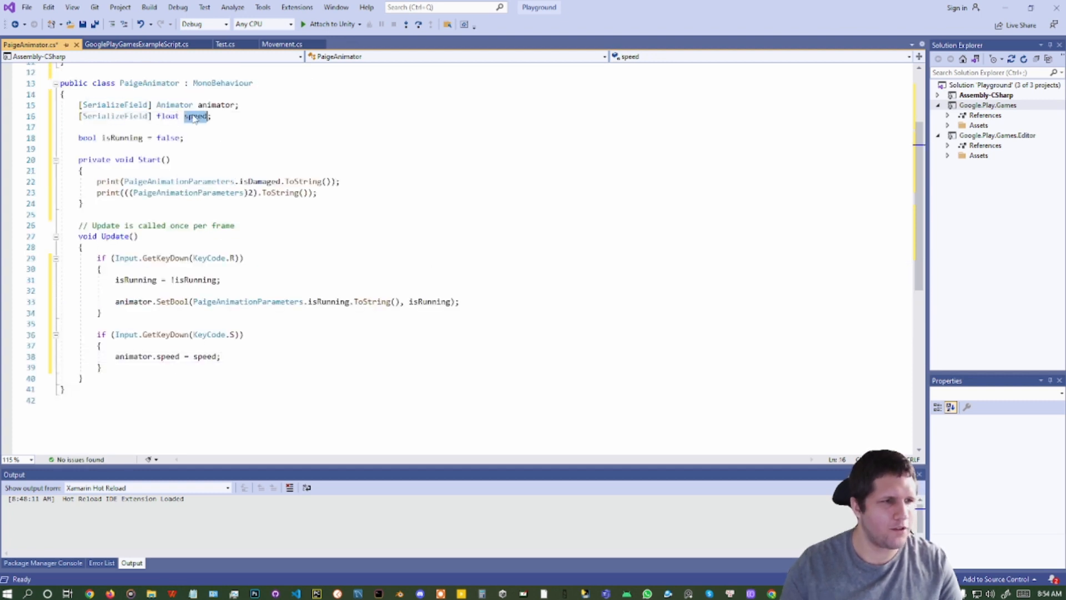
scroll(306, 227, "up", 1)
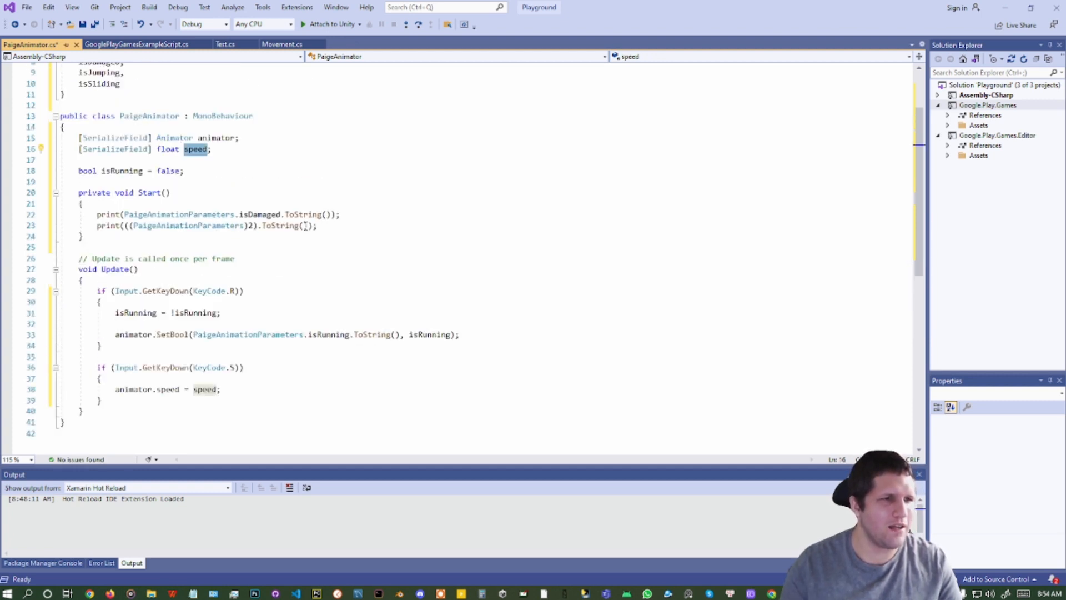
key("Right")
type("=1")
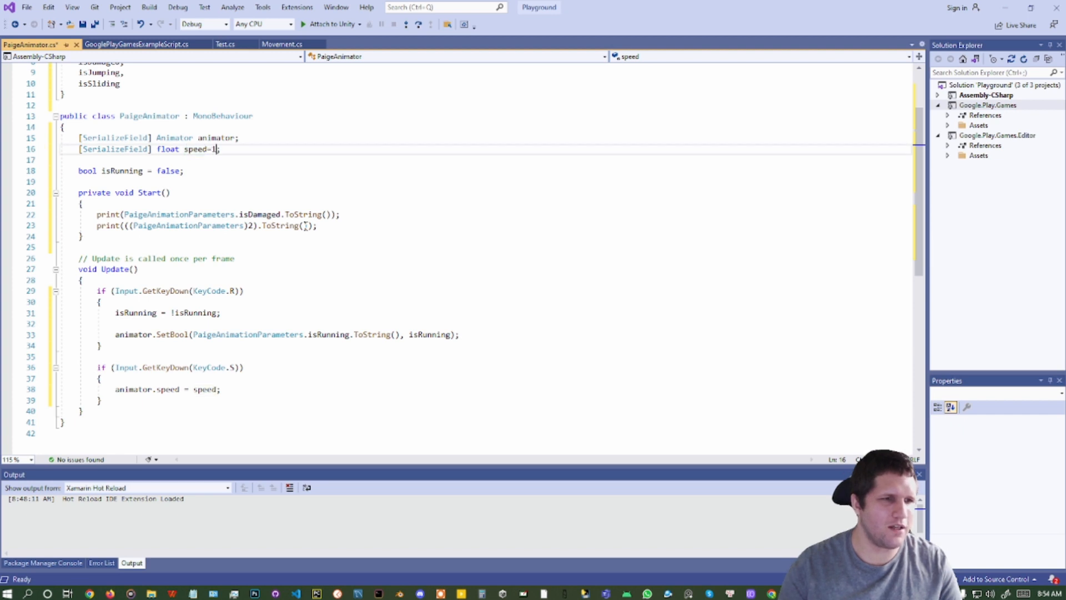
key("ctrl+s")
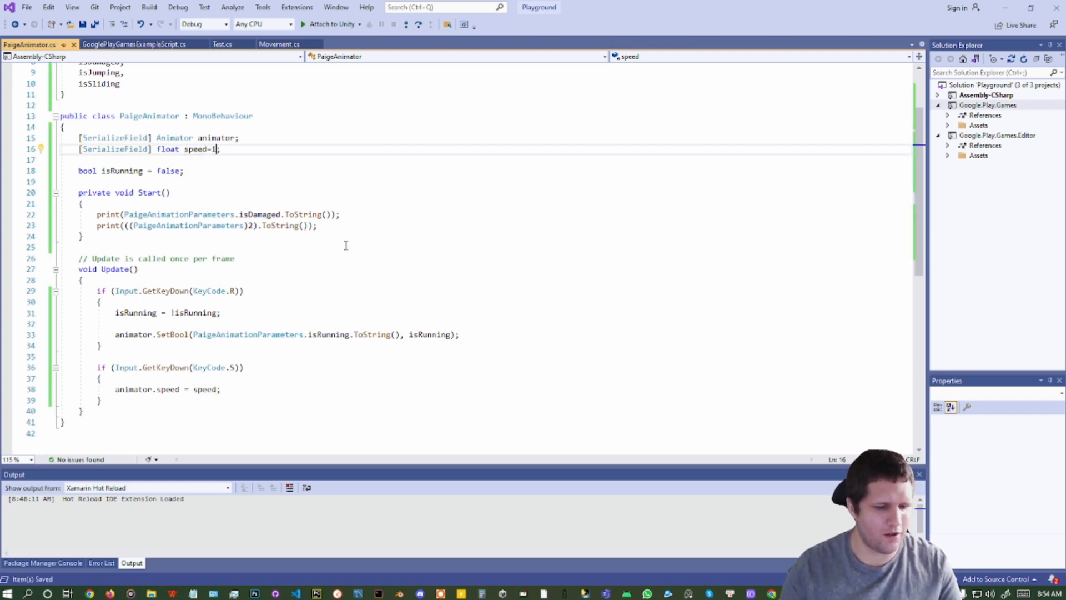
scroll(348, 246, "up", 2)
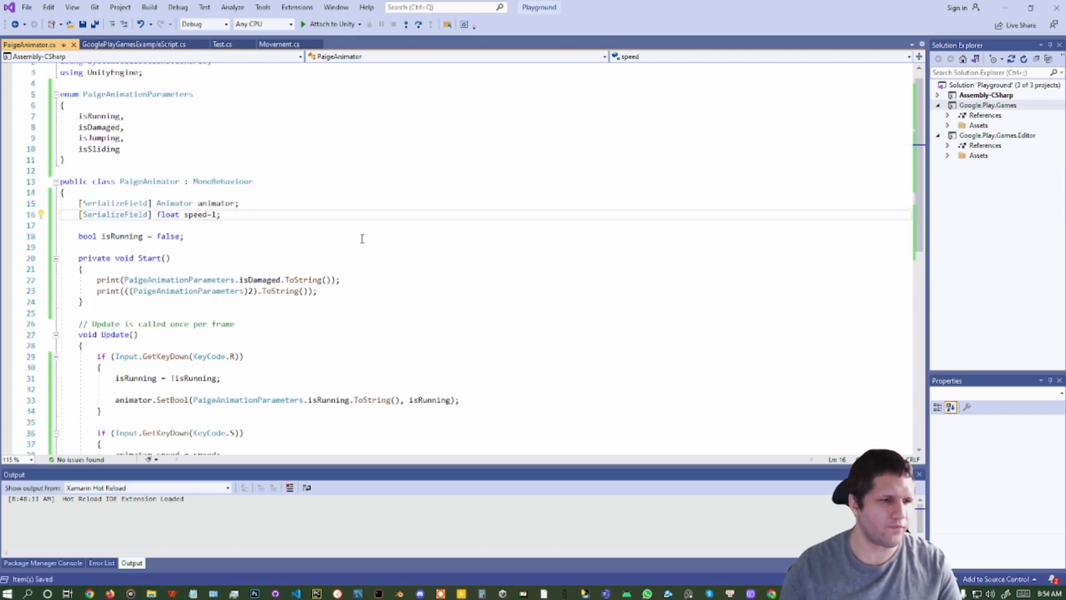
Switch to Unity, attach the PaigeAnimator script to the Paige object, and assign Paige to the script's Animator field
key("alt+Tab")
left_click(387, 215)
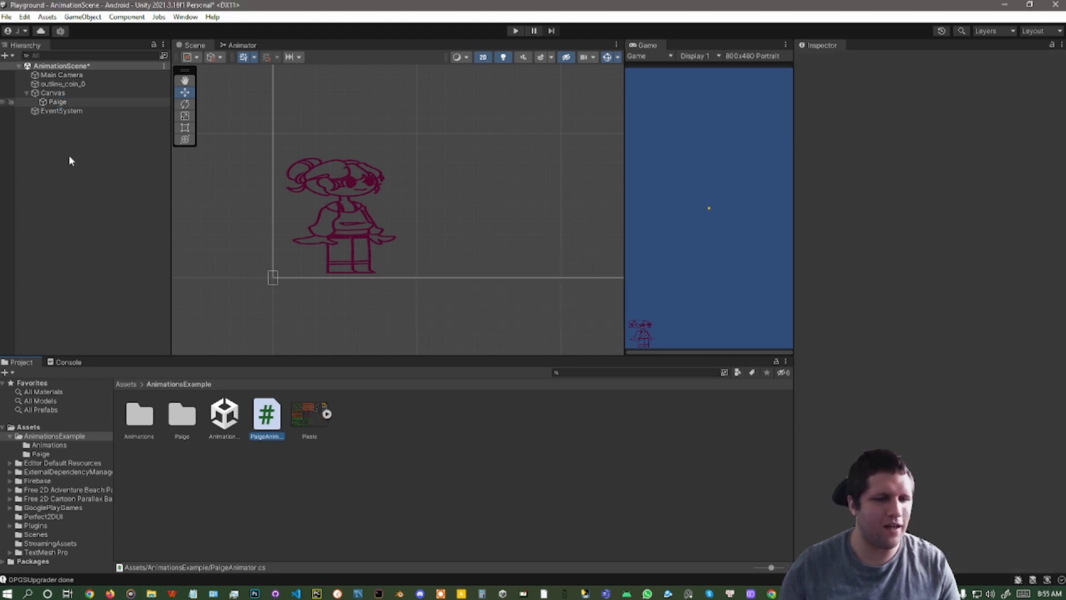
left_click(48, 101)
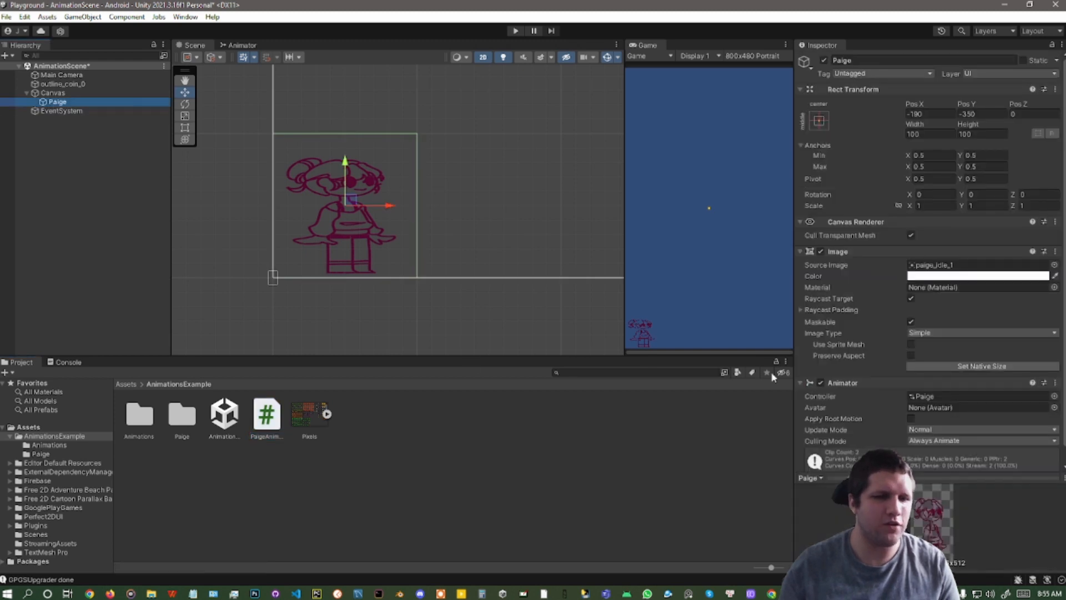
scroll(862, 344, "down", 3)
left_click_drag(266, 414, 823, 458)
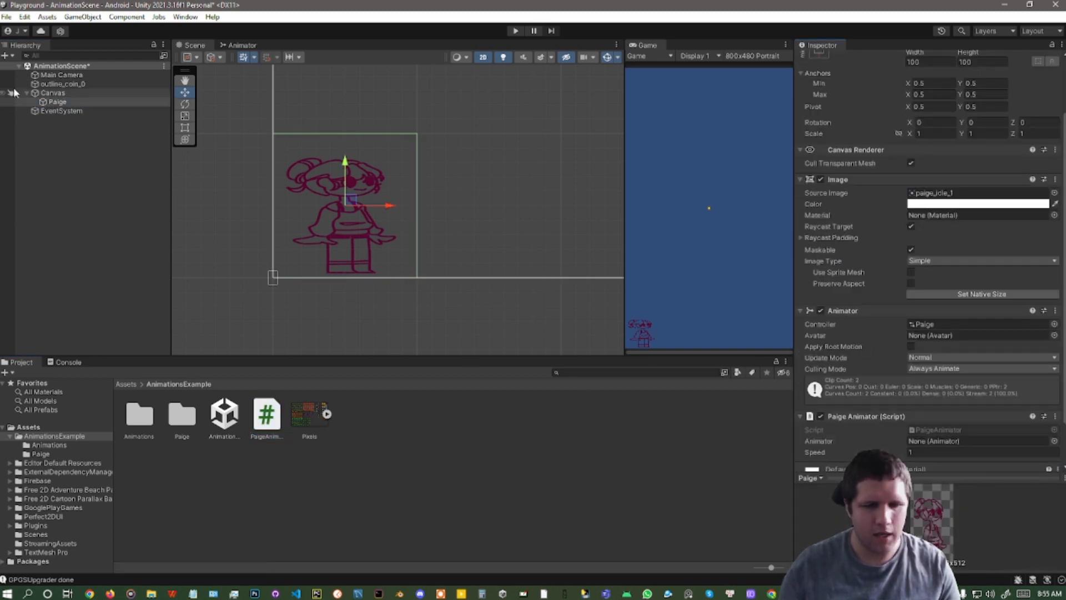
left_click_drag(57, 103, 921, 440)
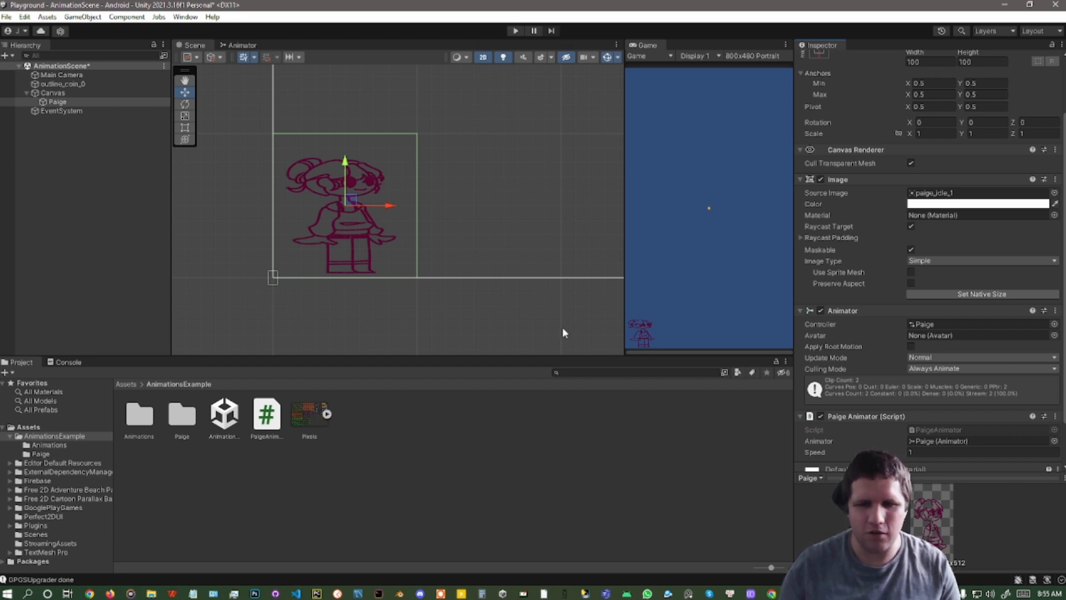
Save AnimationScene and start Play mode to test Paige's animation in the Game view
key("ctrl+s")
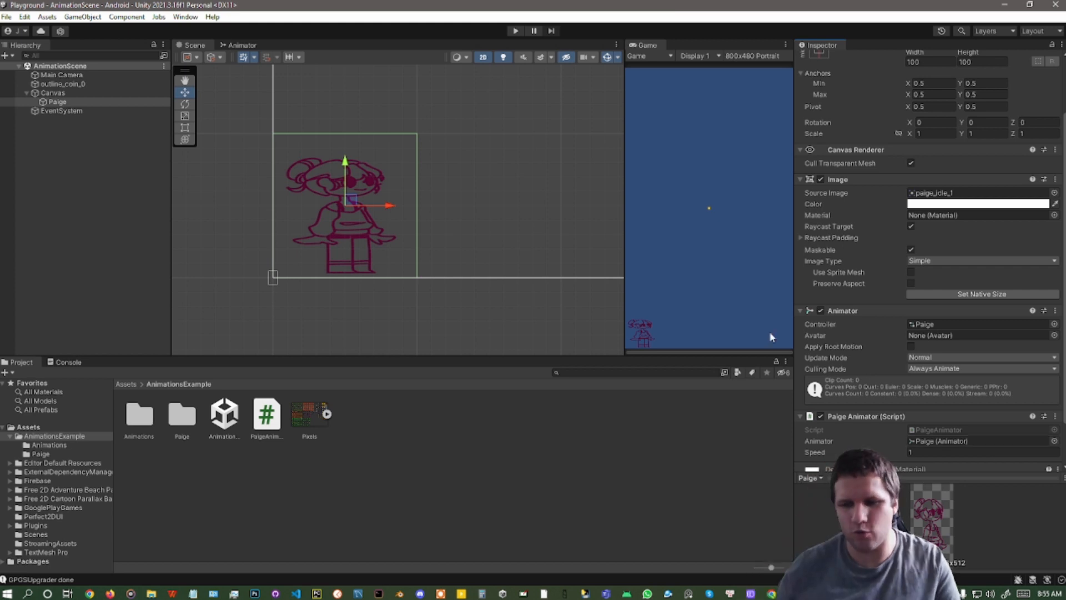
left_click(516, 30)
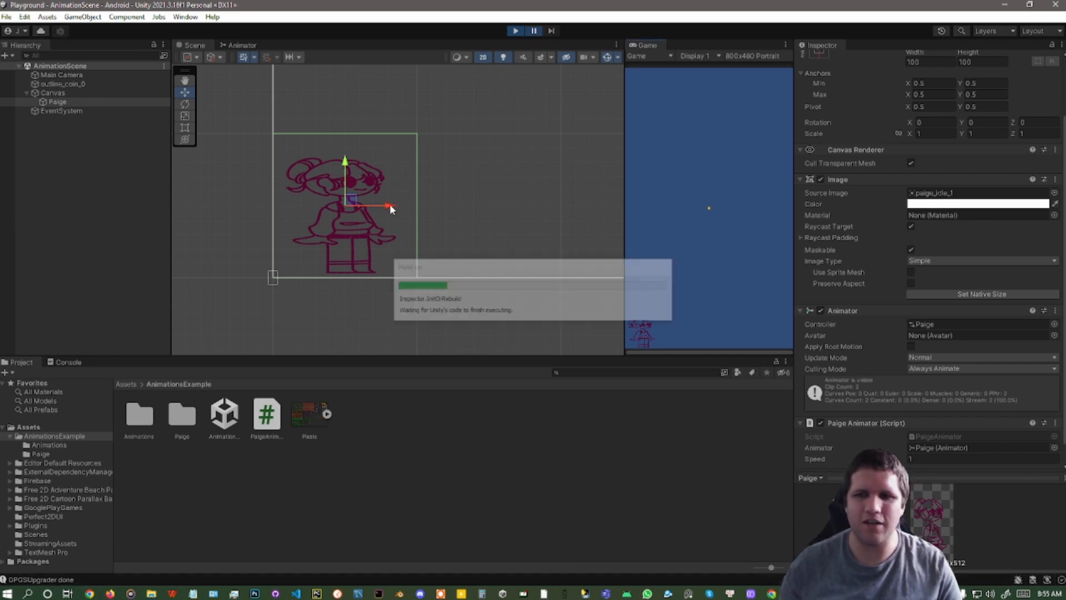
scroll(666, 339, "up", 1)
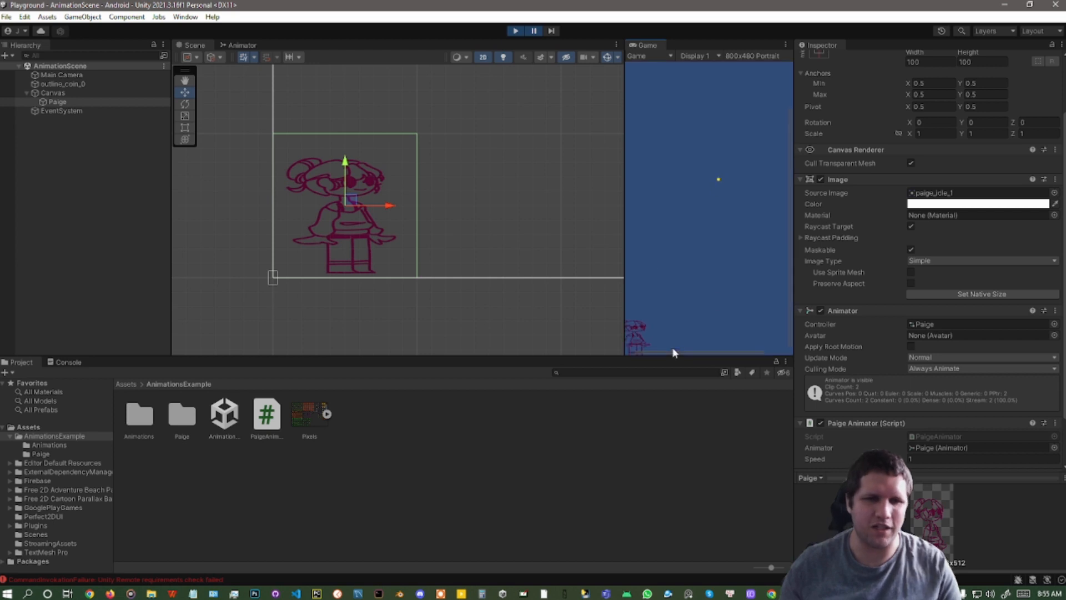
Enlarge Paige in the Game view and check the Console for the Unity Remote error
middle_click_drag(665, 331, 732, 250)
scroll(704, 279, "up", 4)
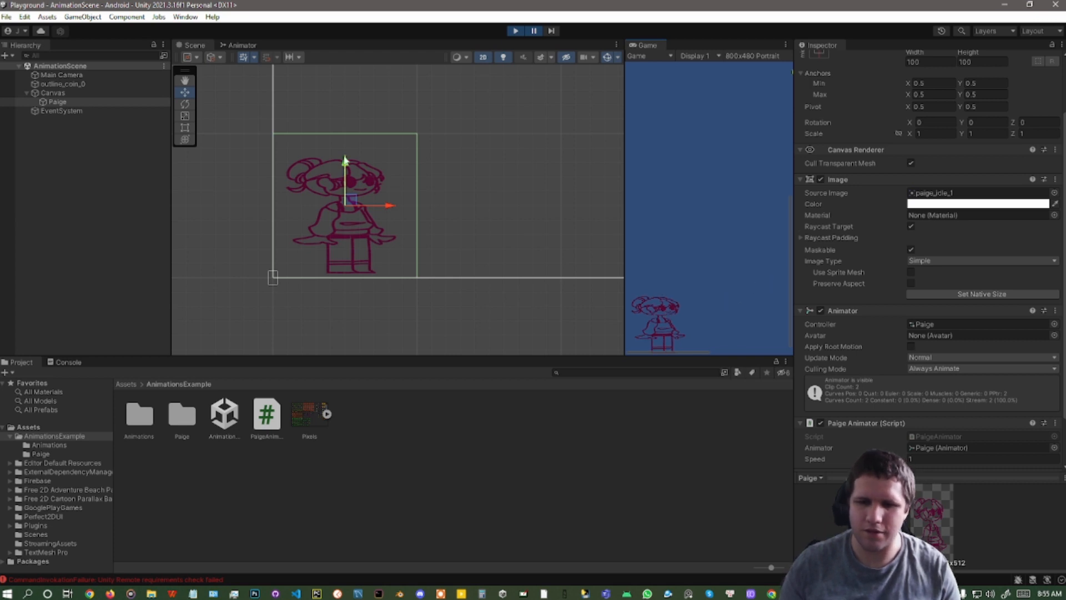
left_click(68, 362)
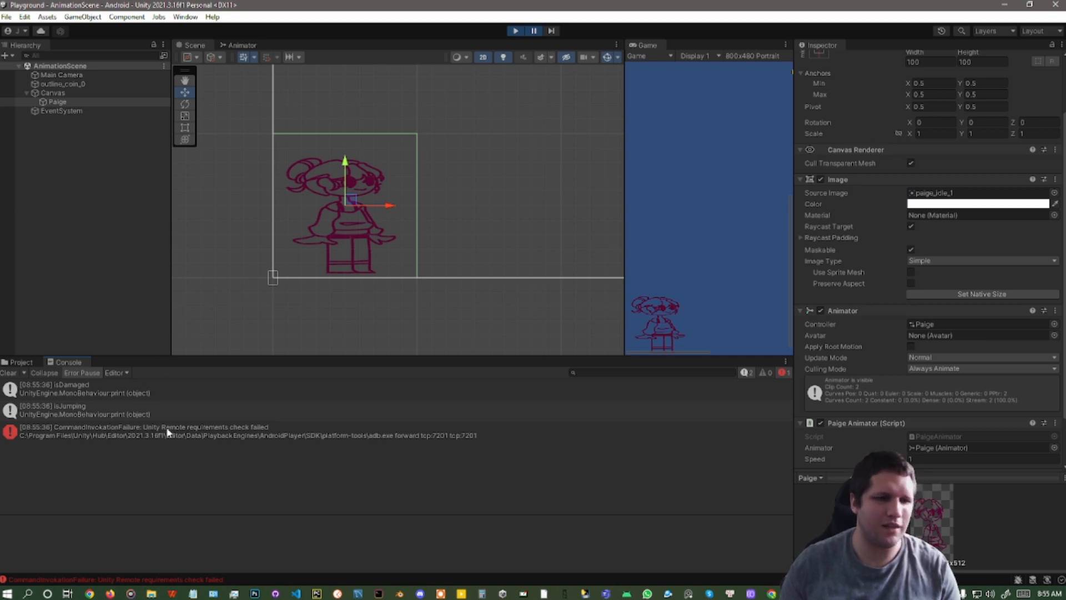
Set the Unity Remote device to None in the project's Editor settings and close Project Settings
left_click(25, 19)
left_click(64, 373)
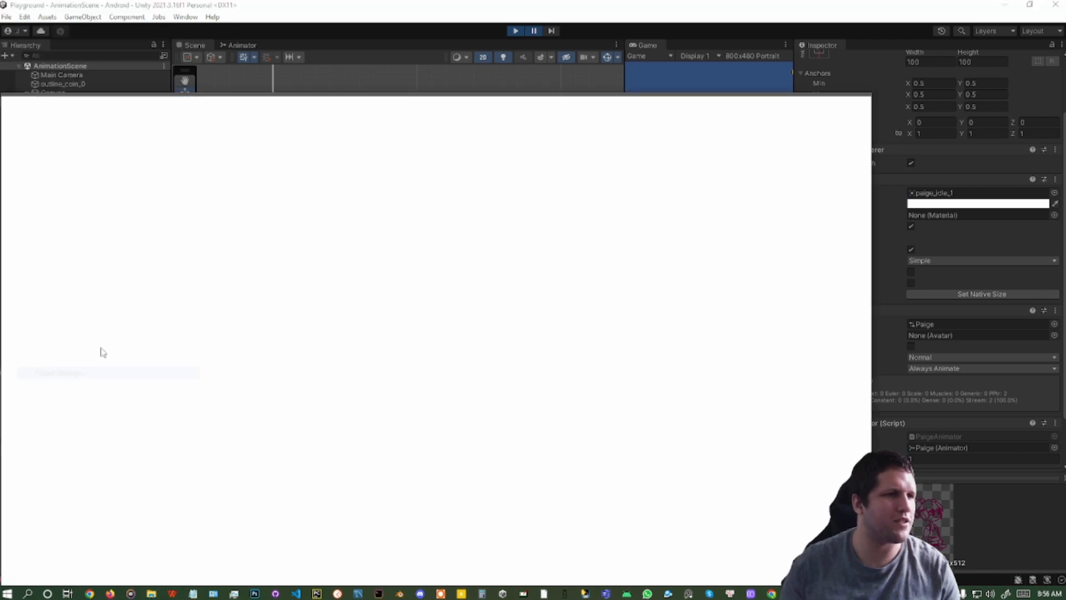
left_click(25, 150)
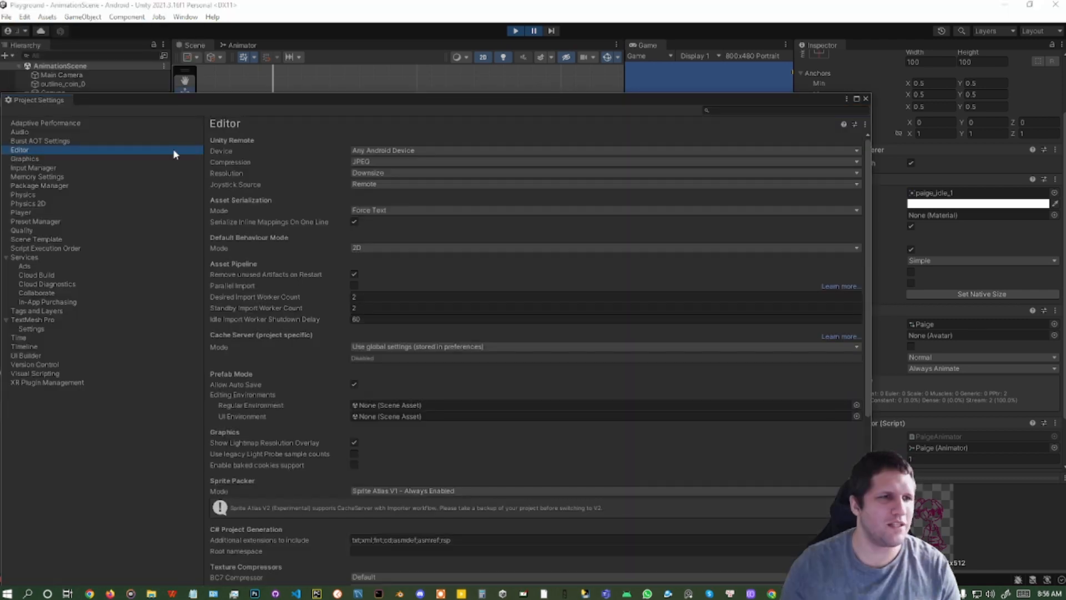
left_click(411, 150)
left_click(416, 163)
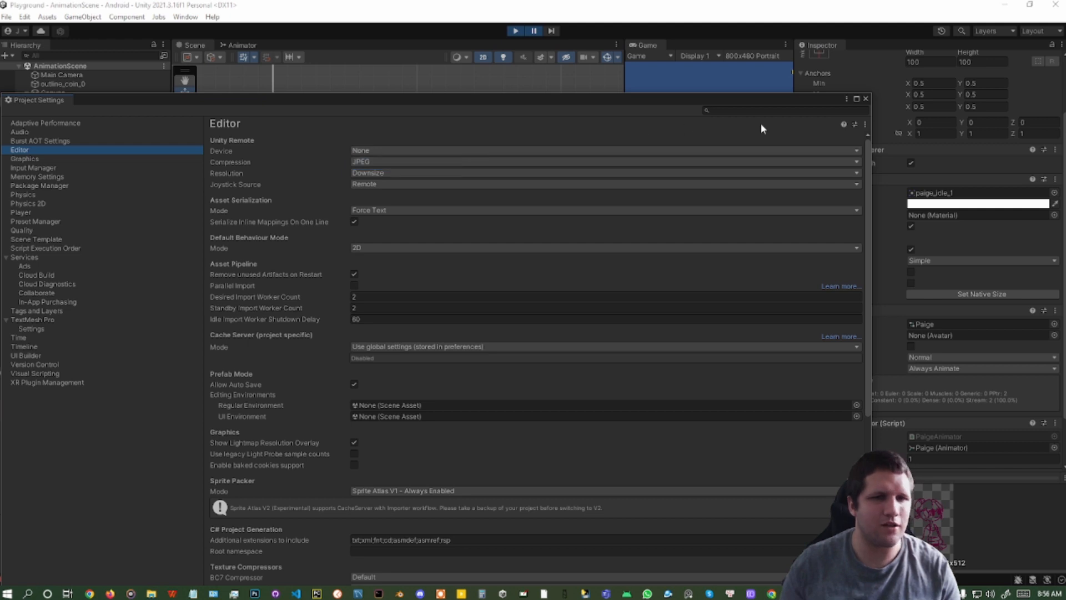
left_click(868, 98)
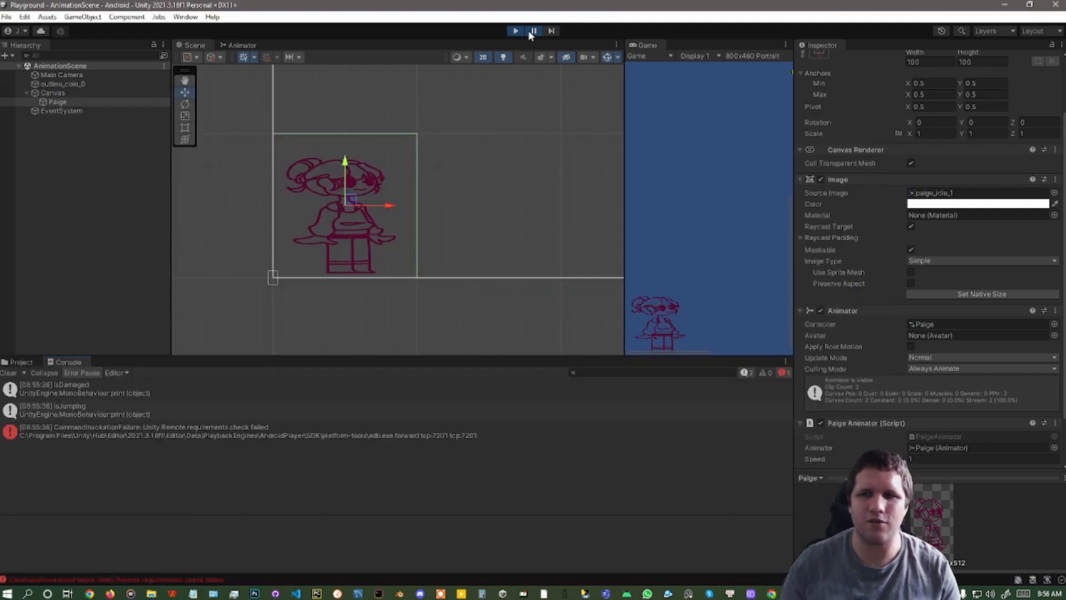
Restart Play mode and switch Paige from the idle to the running animation in the Game view
left_click(522, 32)
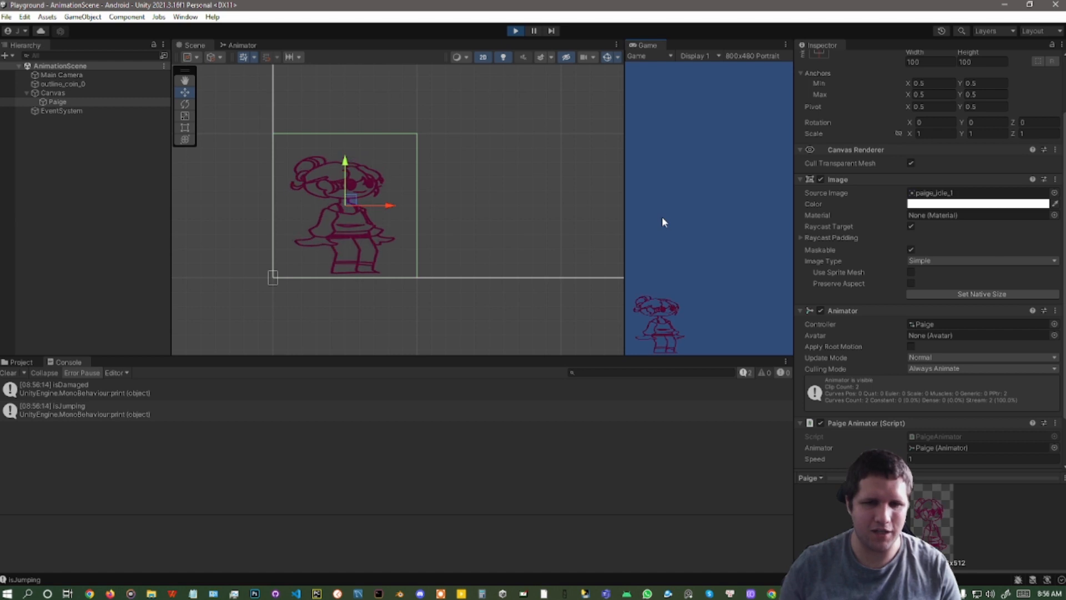
key("d")
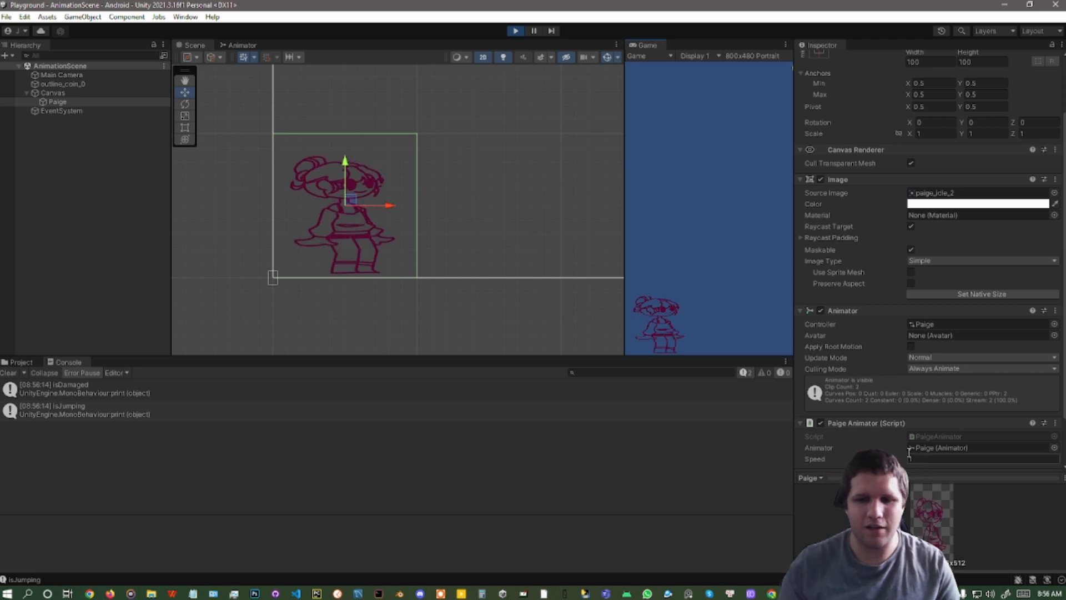
key("d")
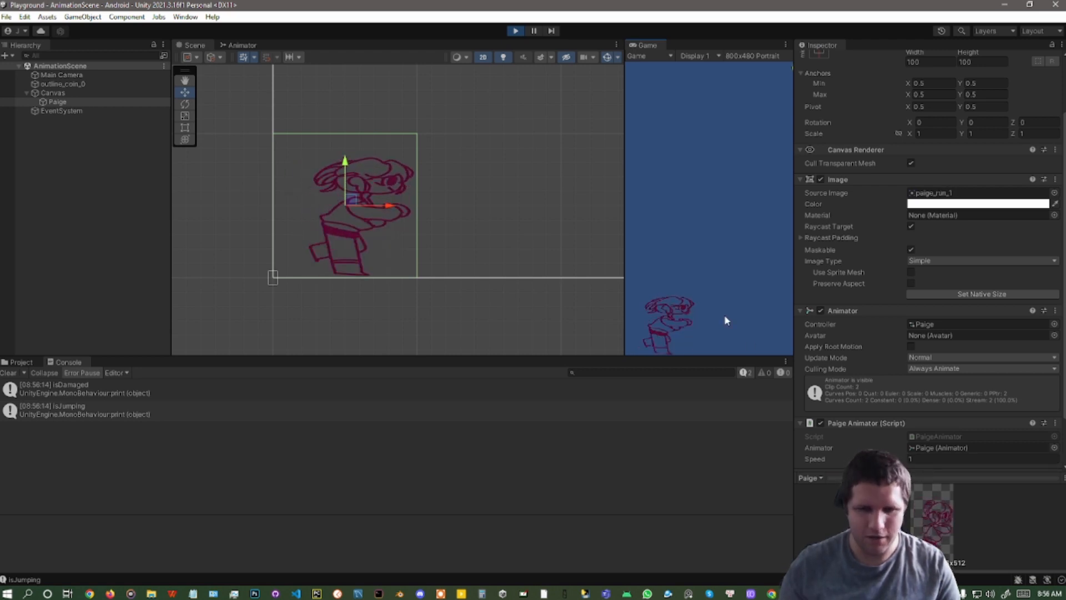
Set the Paige Animator script's Speed to 0.5 and return to the Game view to test the slower run
left_click(947, 460)
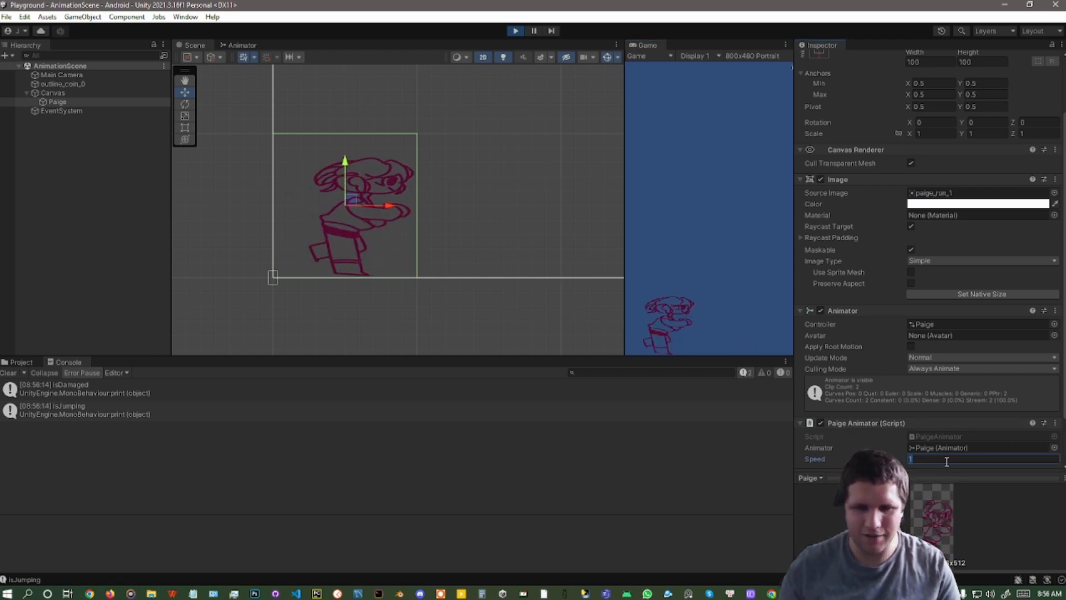
type("0.5")
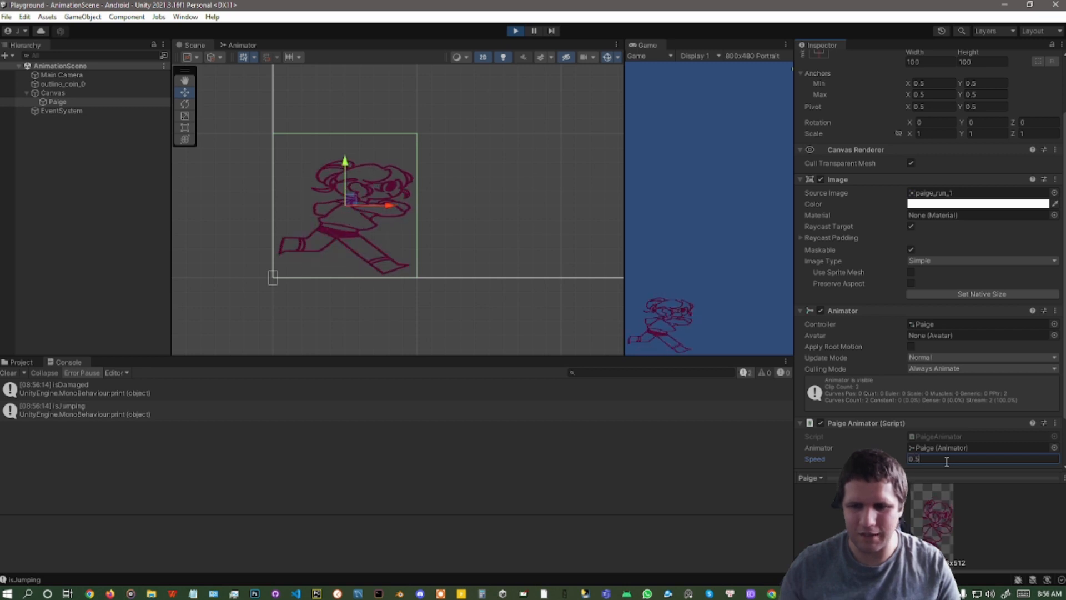
left_click(709, 276)
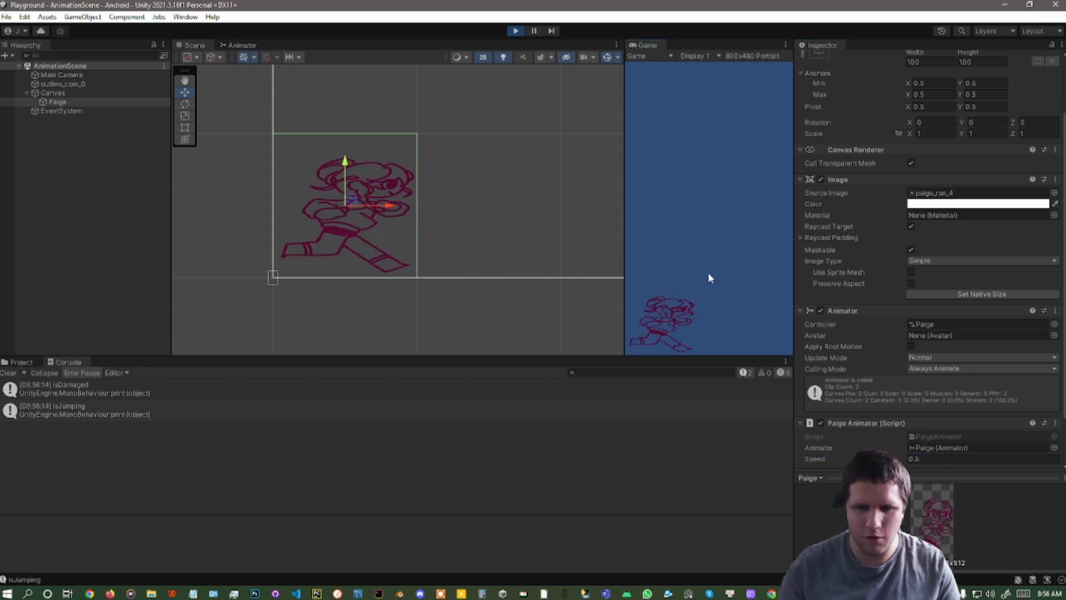
Set the Paige Animator script's Speed to 10 and return to the Game view to test the faster run
left_click(926, 458)
type("10")
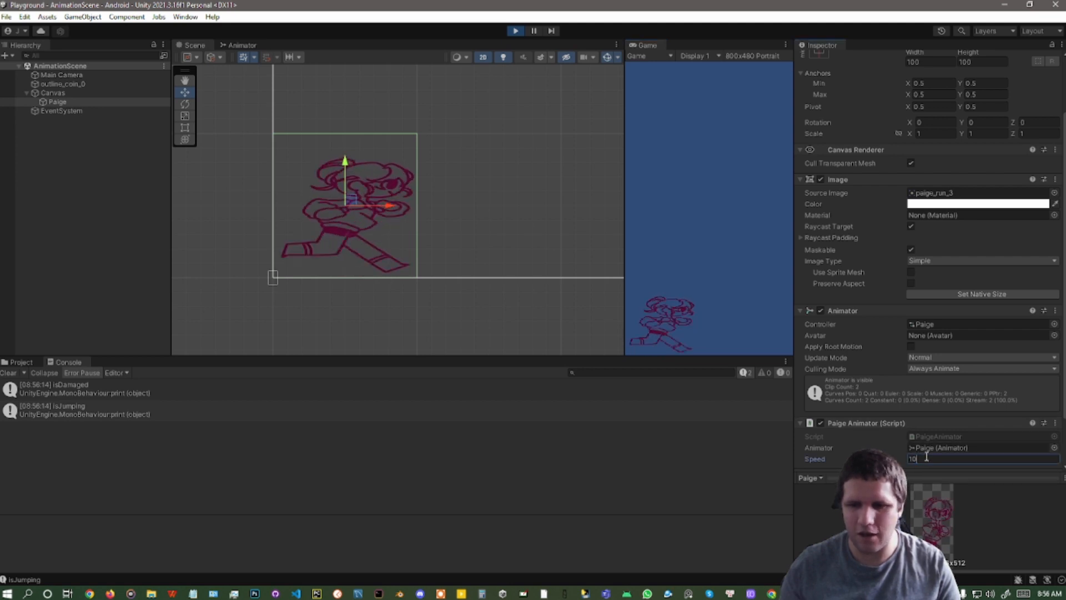
left_click(684, 215)
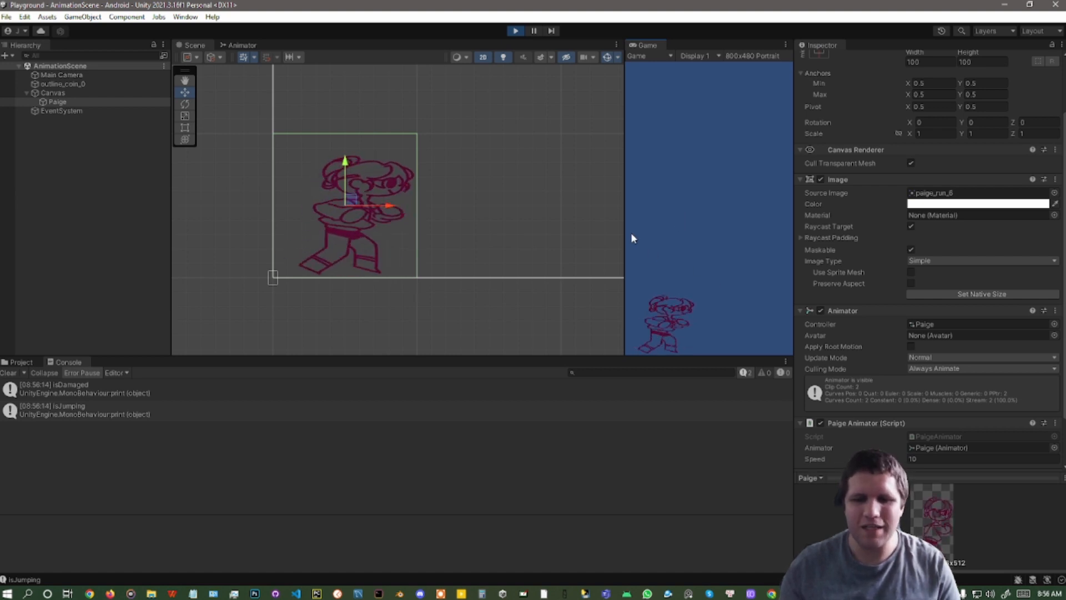
Inspect the details of the isDamaged and isJumping Console messages and stop Play mode
left_click(99, 391)
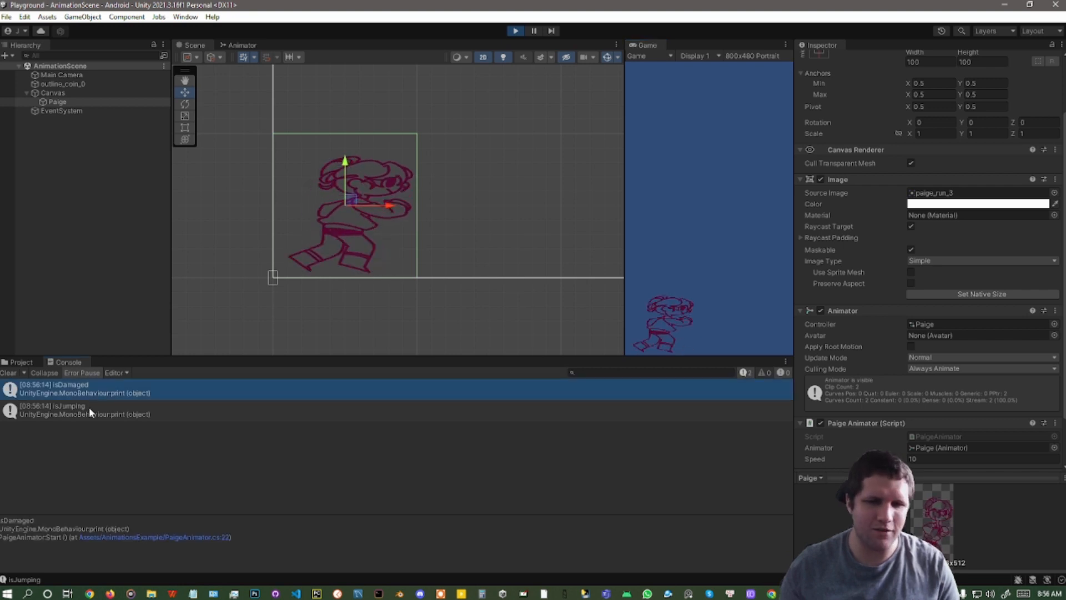
left_click(89, 410)
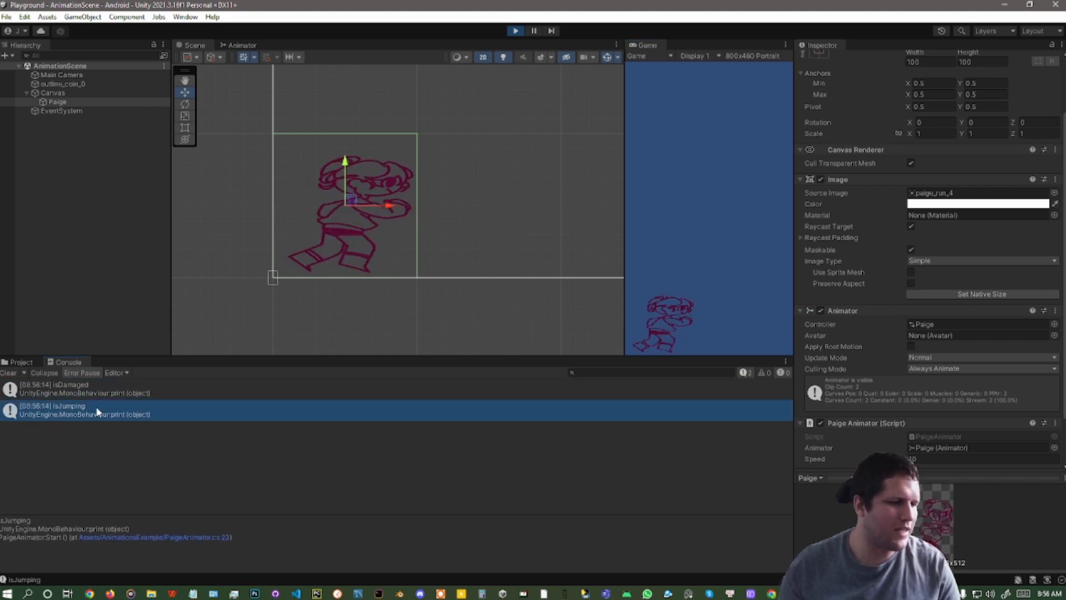
left_click(516, 31)
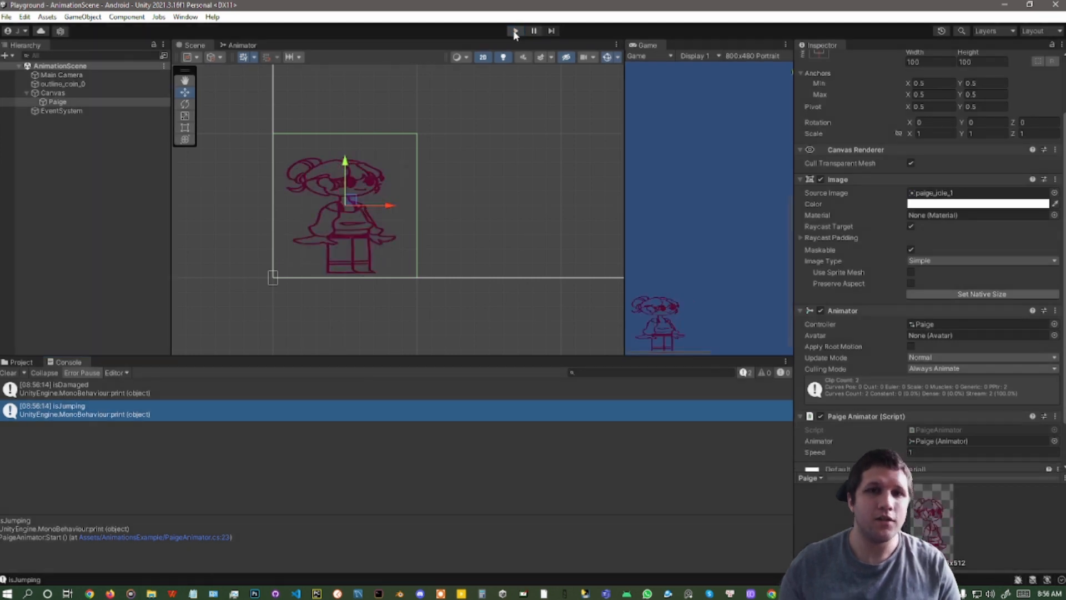